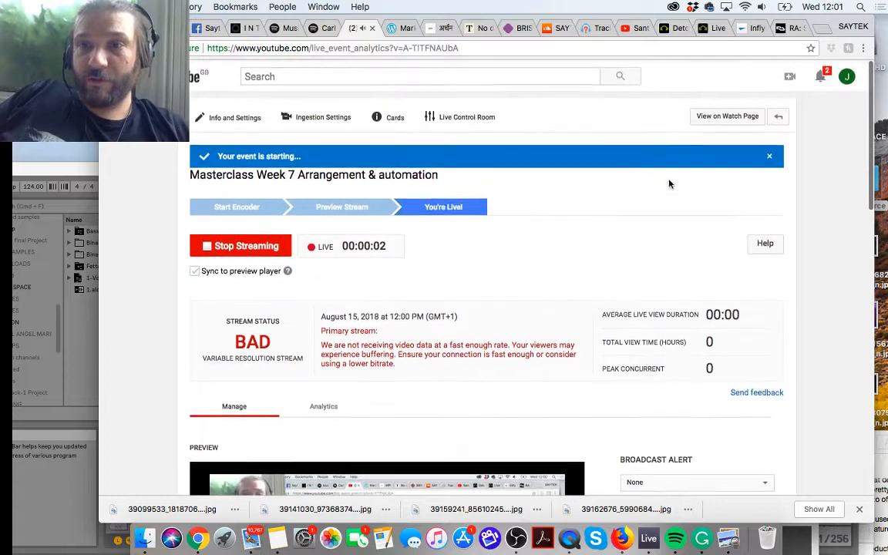
Step: Open the live event's watch page, and switch to Ableton Live to test-play scene 1 briefly
click(725, 122)
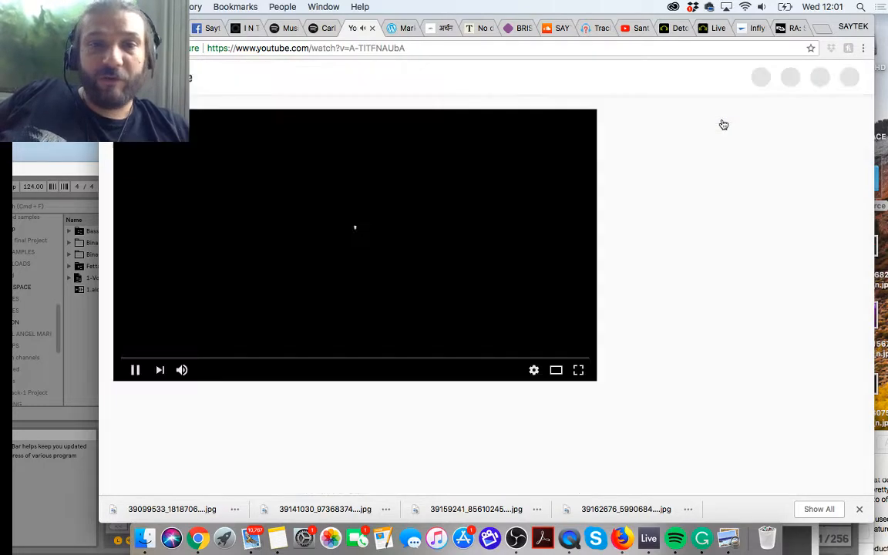
click(27, 168)
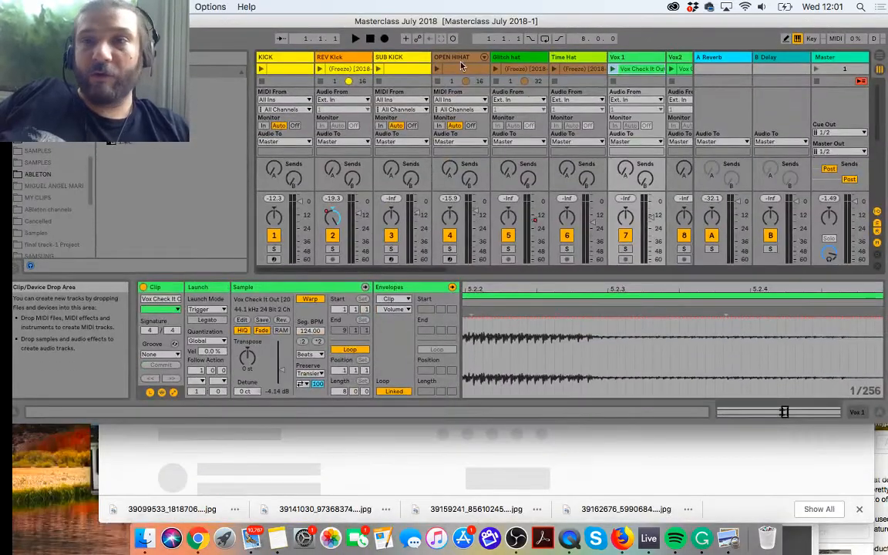
click(816, 70)
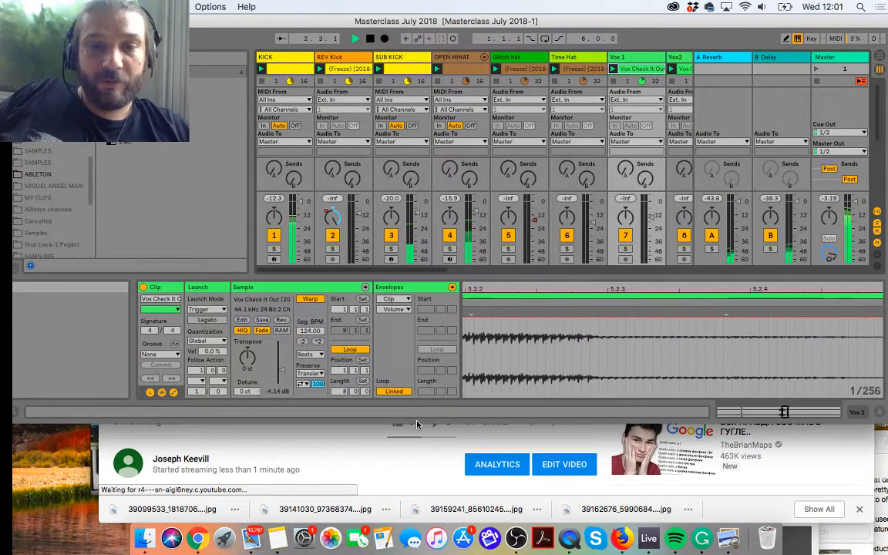
click(370, 42)
Step: Move the Ableton Live window out of the way and check the stream's watch page and live chat
drag(383, 21, 408, 515)
scroll(287, 283, down, 2)
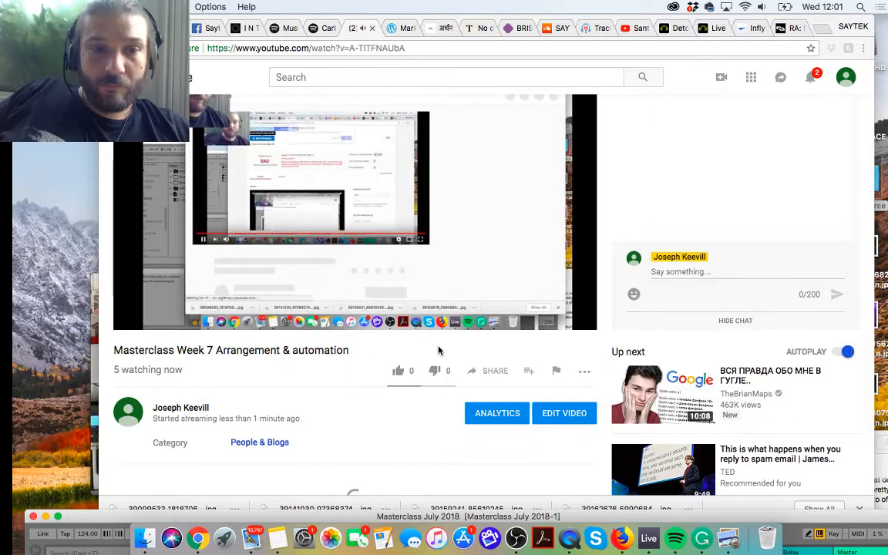
scroll(409, 350, down, 1)
scroll(408, 351, down, 3)
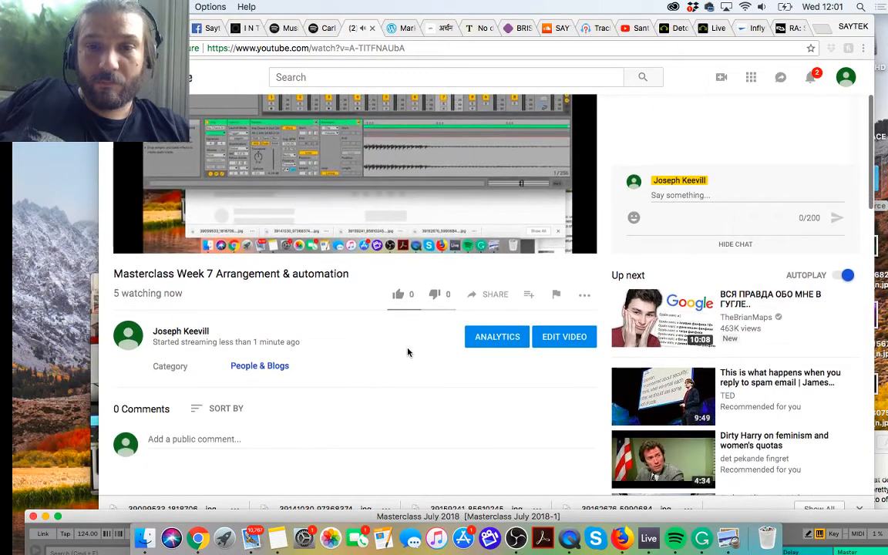
scroll(408, 352, up, 4)
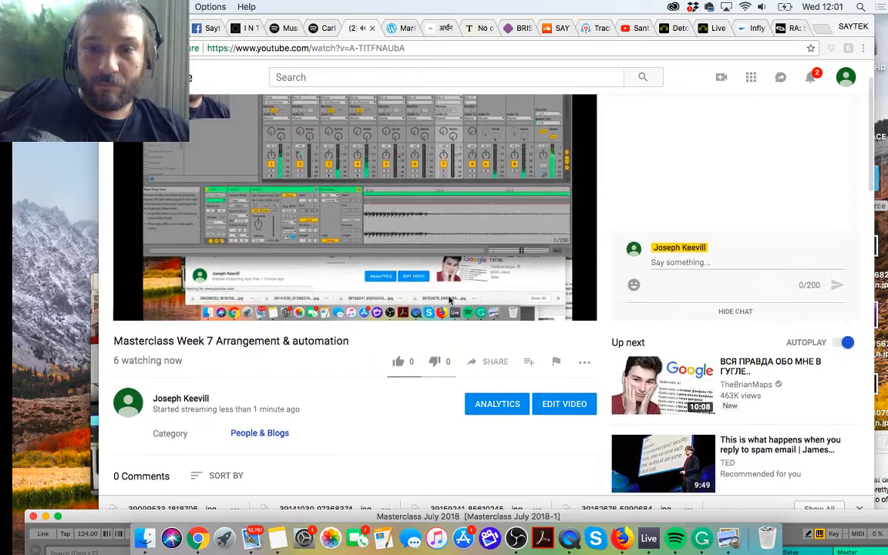
click(356, 297)
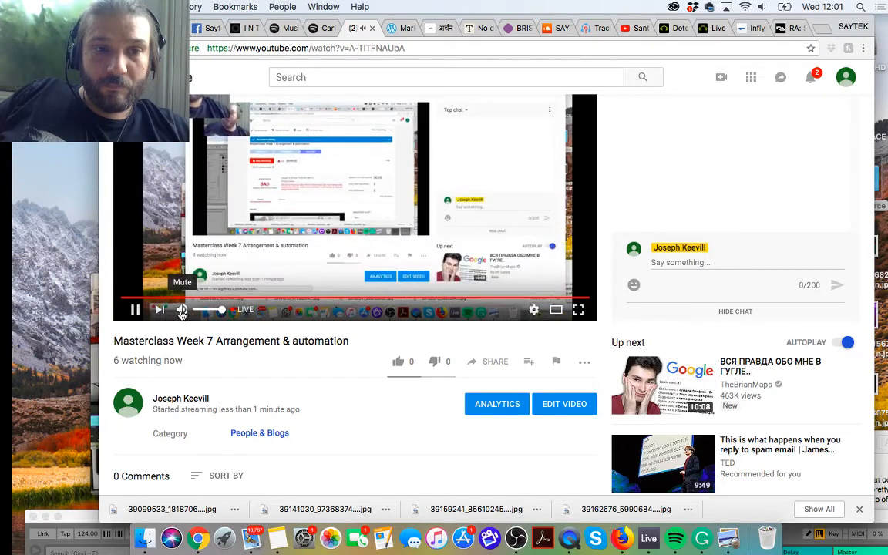
scroll(260, 335, up, 3)
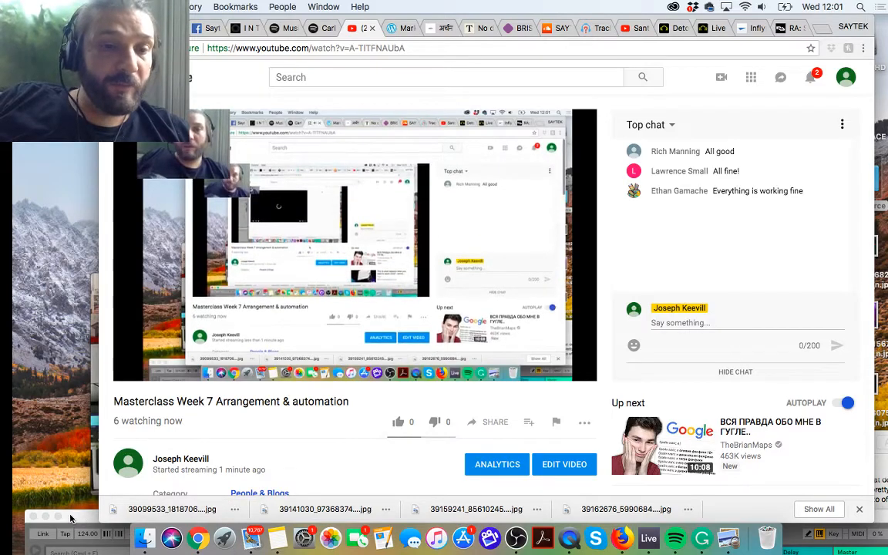
Step: Bring the Ableton Live window back up and extend its height so the Session View scenes fit
drag(76, 518, 31, 23)
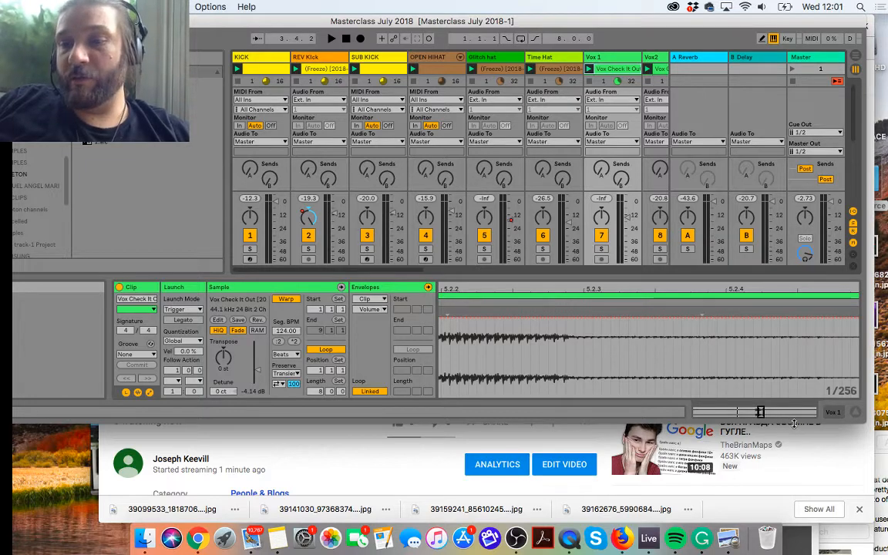
drag(794, 423, 794, 521)
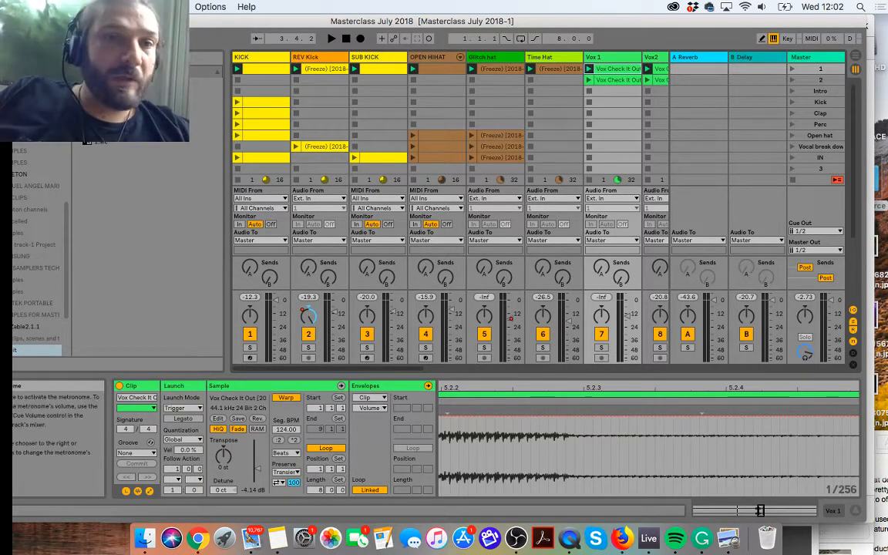
Step: Hide the Live browser to make room for more Session View tracks
drag(178, 25, 253, 26)
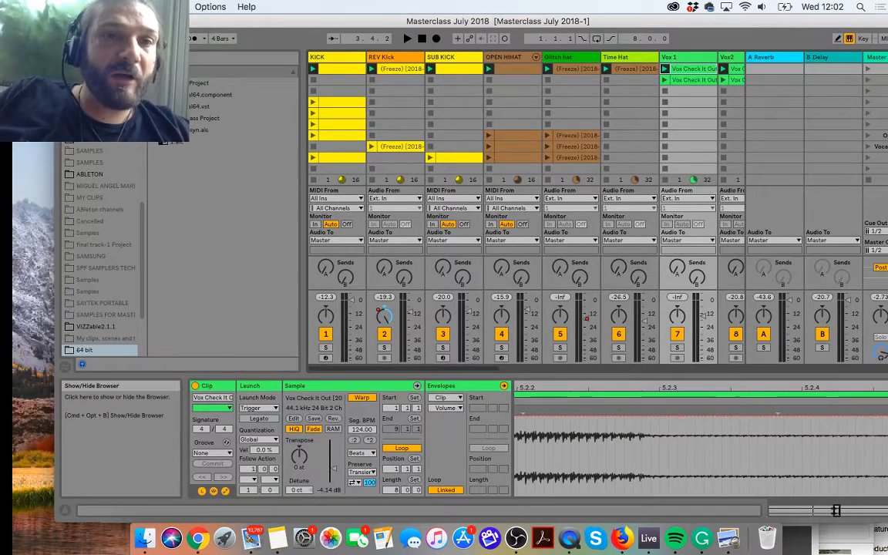
click(64, 57)
click(176, 6)
click(407, 17)
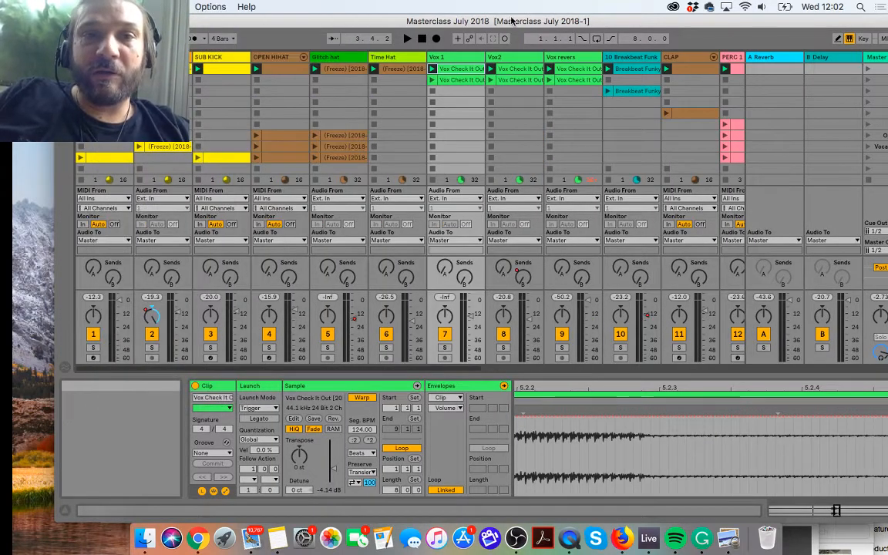
Step: Widen the Live window so the PERC 1 track fits fully, and reposition it on the screen
drag(501, 23, 433, 23)
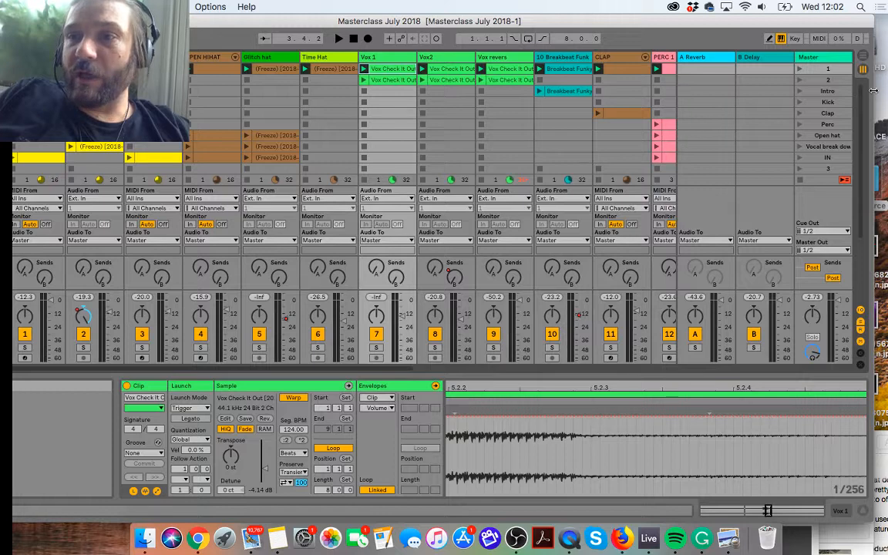
drag(882, 92, 887, 92)
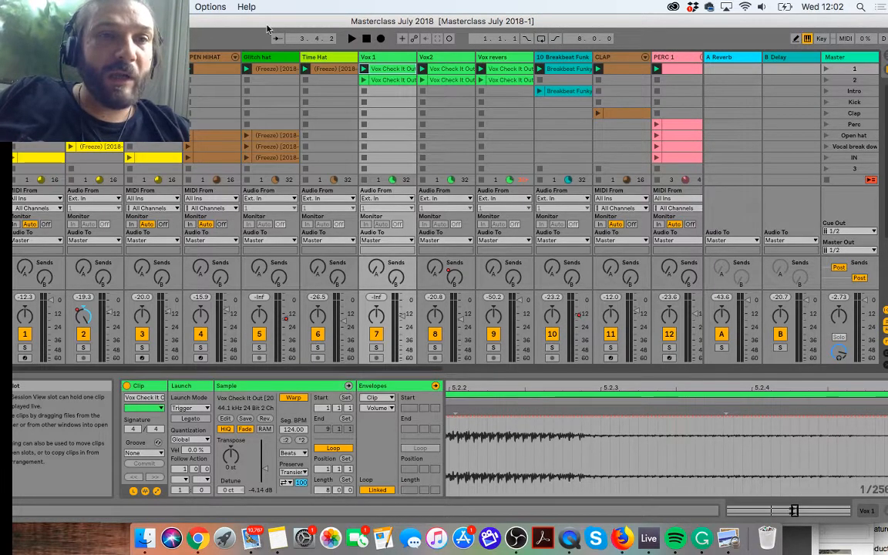
drag(255, 19, 282, 19)
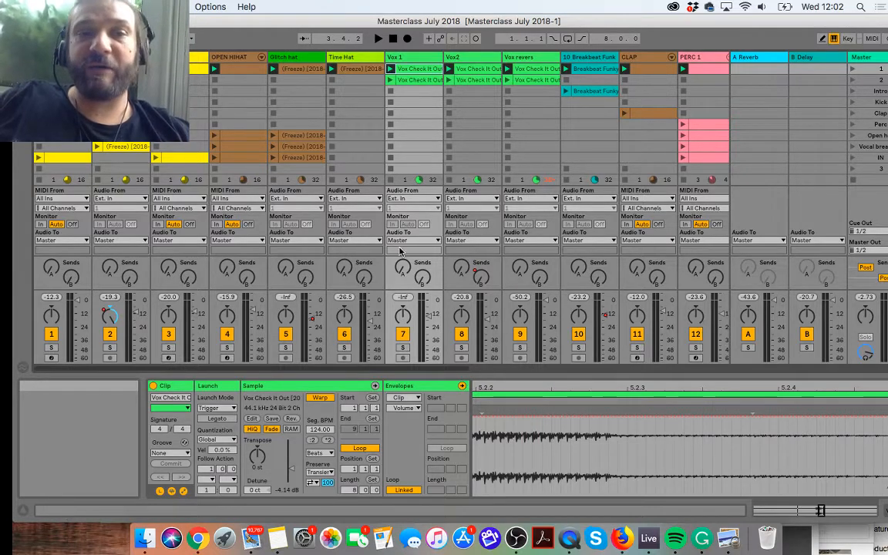
Step: Launch the Intro, Clap and Perc scenes in turn to audition the arrangement
click(852, 94)
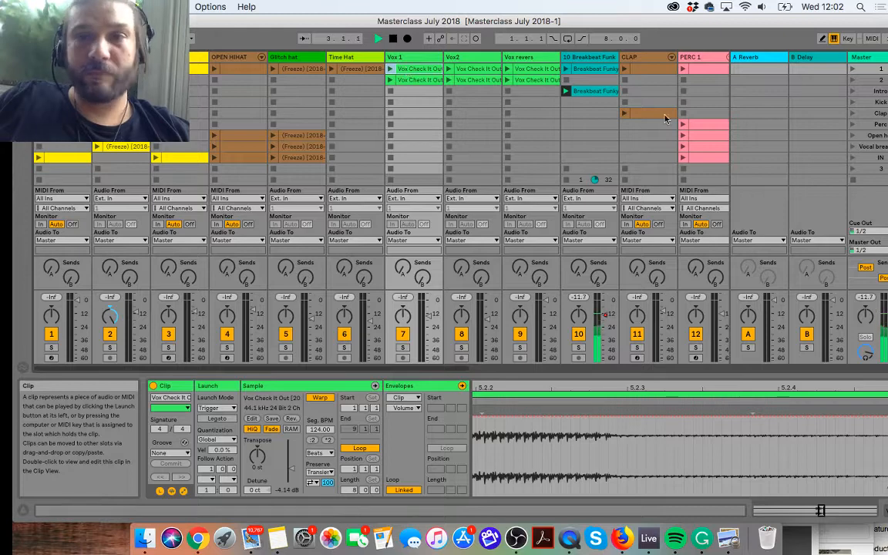
click(852, 114)
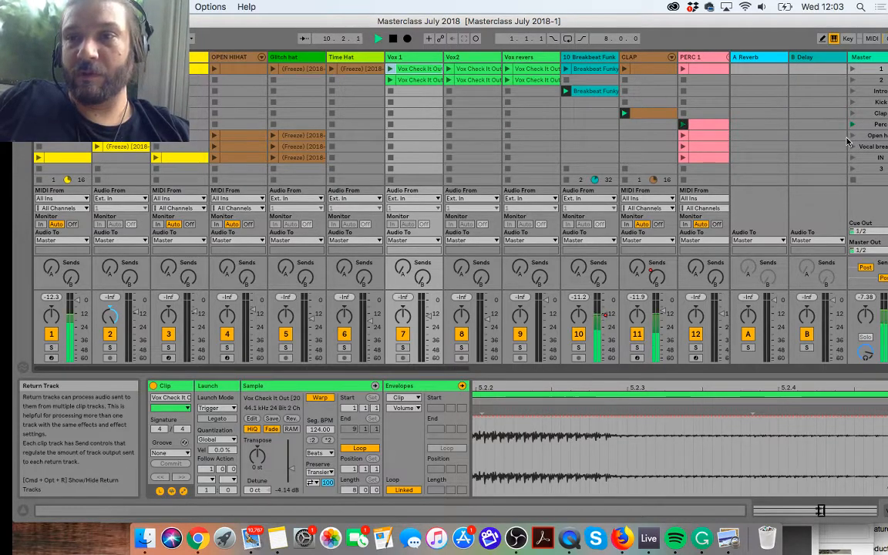
scroll(846, 141, right, 5)
scroll(846, 141, right, 4)
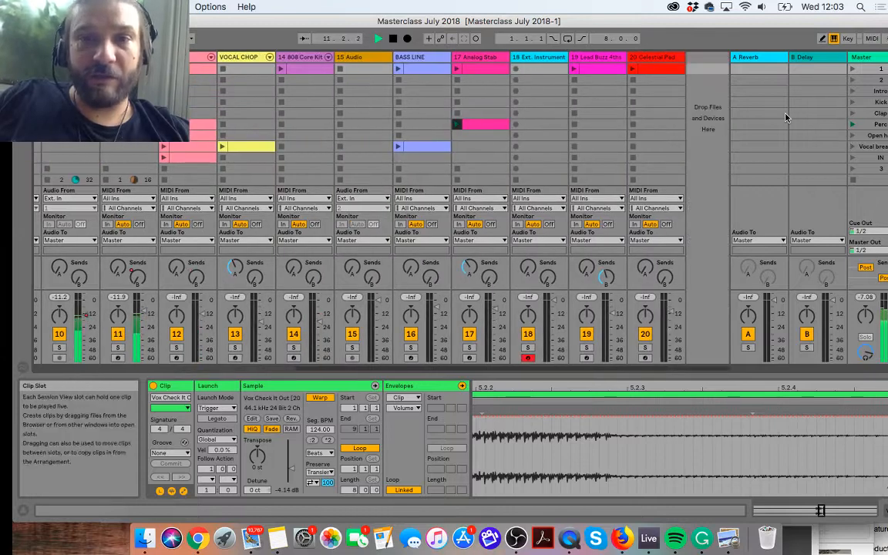
Step: Duplicate the Perc scene and delete the 17 Analog Stab clip from the original Perc scene
click(884, 124)
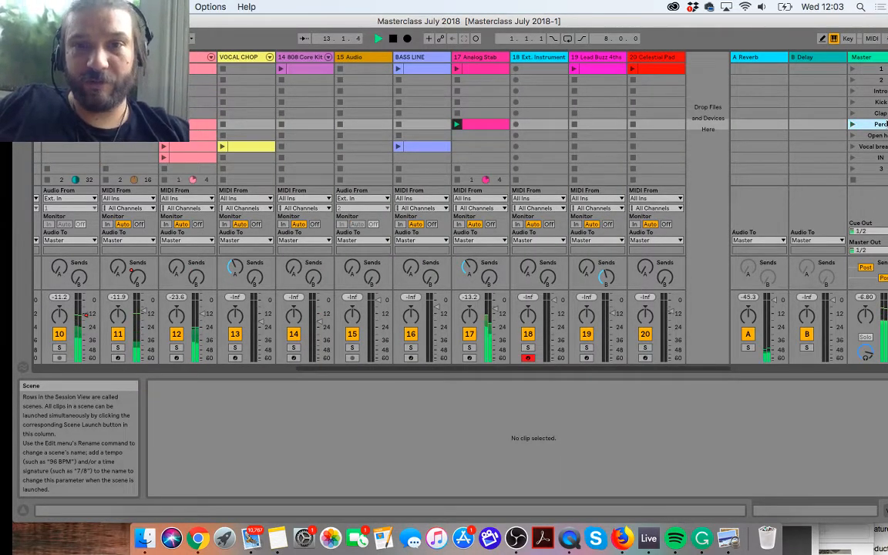
key(super+d)
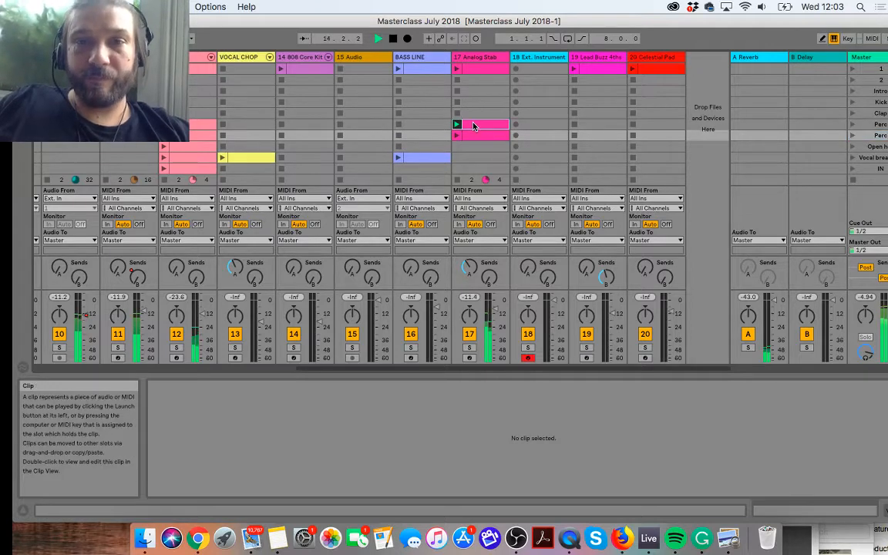
click(474, 126)
key(Delete)
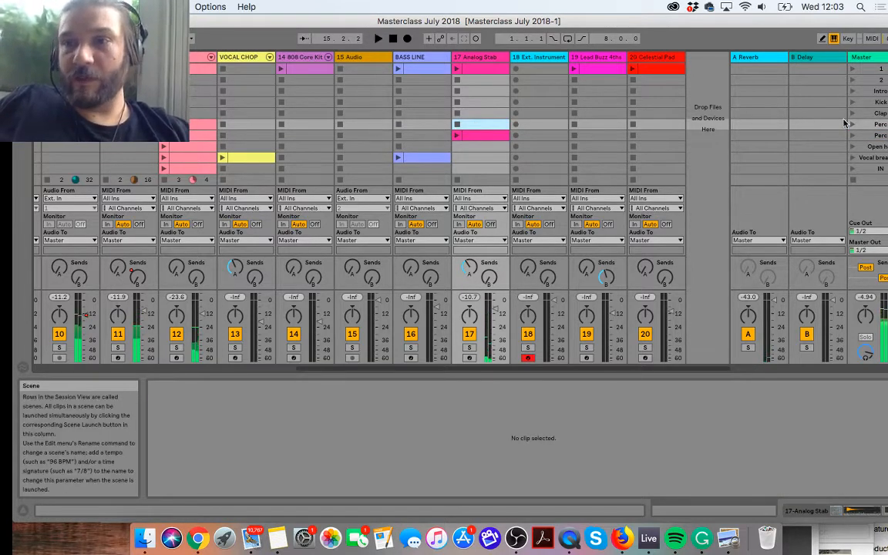
Step: Rename the duplicated Perc scene as Stab
click(878, 135)
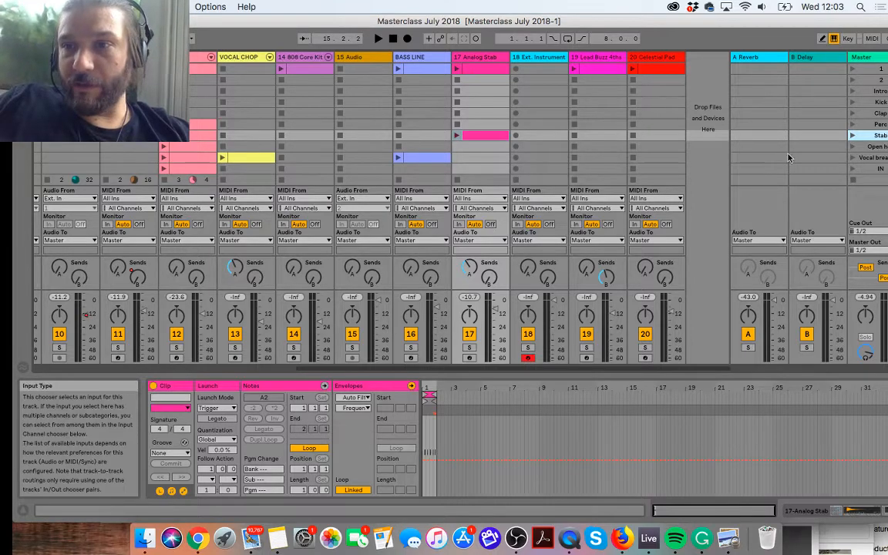
Step: Play the Vocal break down scene followed by the IN scene, check their clips across the tracks, and stop playback
scroll(851, 157, down, 1)
scroll(852, 157, down, 1)
scroll(854, 149, left, 1)
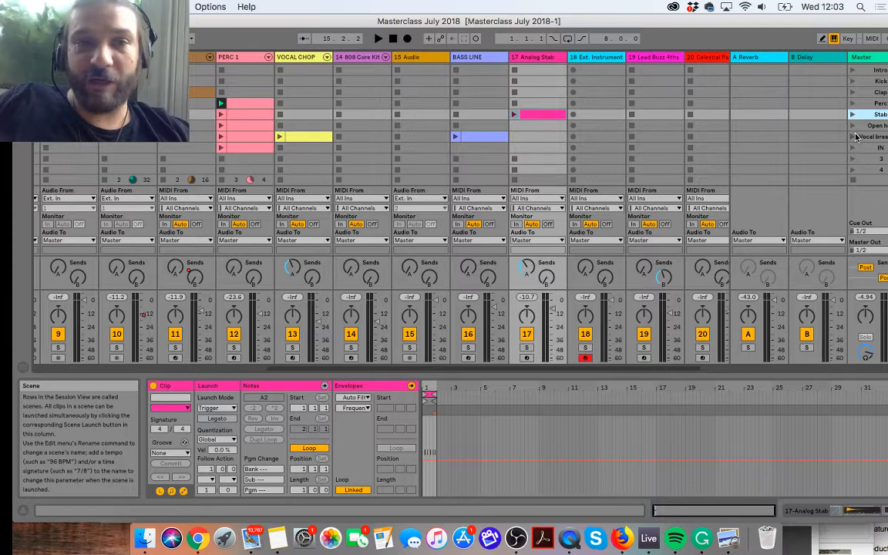
click(853, 137)
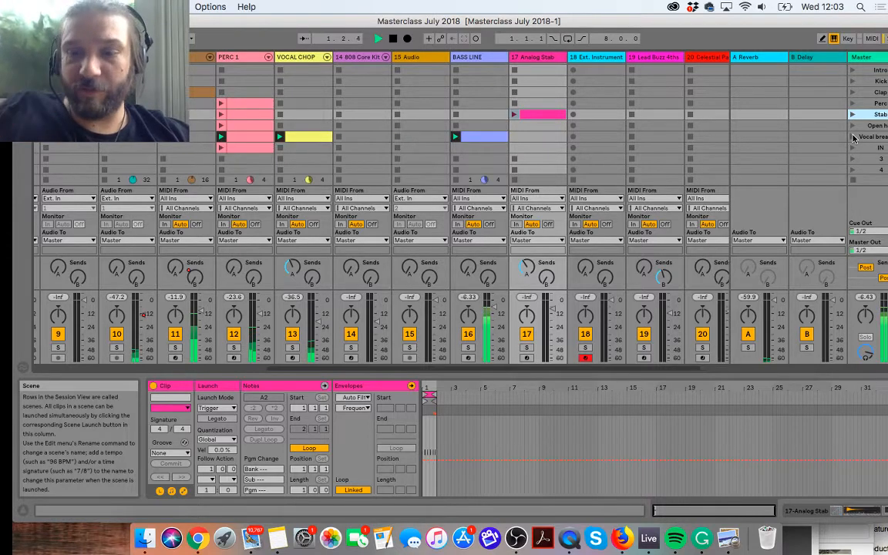
key(XF86AudioRaiseVolume)
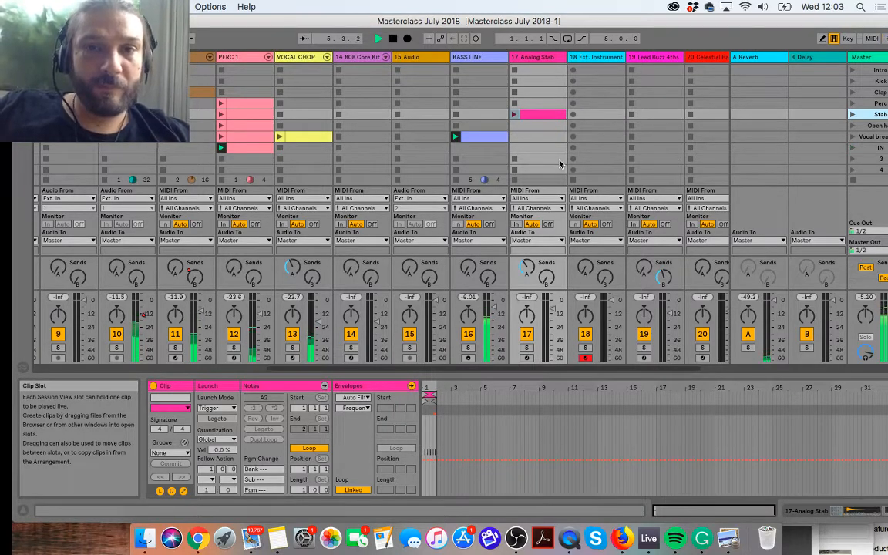
scroll(560, 163, left, 8)
scroll(502, 143, down, 3)
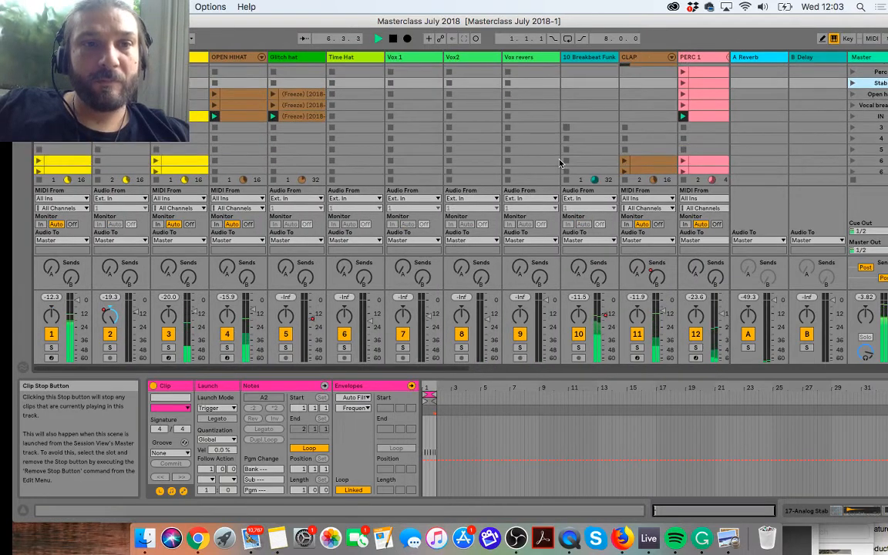
scroll(615, 136, up, 1)
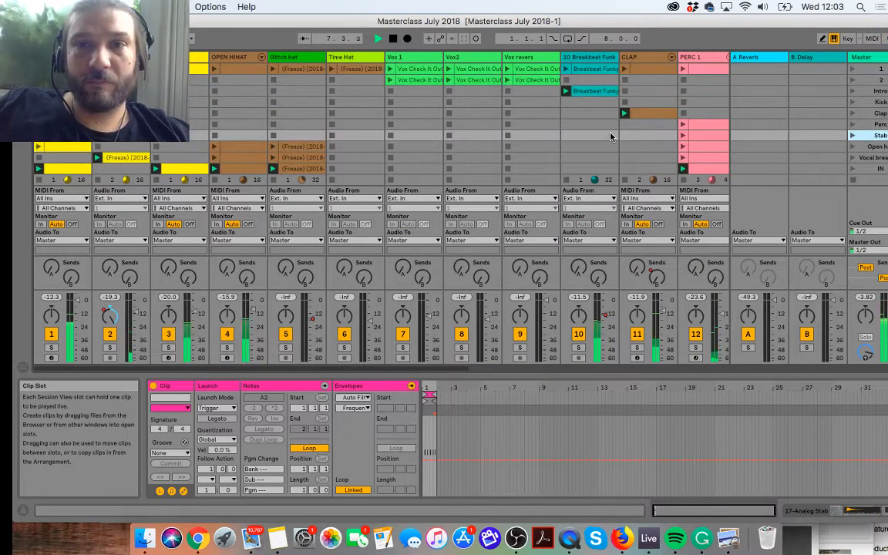
scroll(611, 137, up, 1)
key(space)
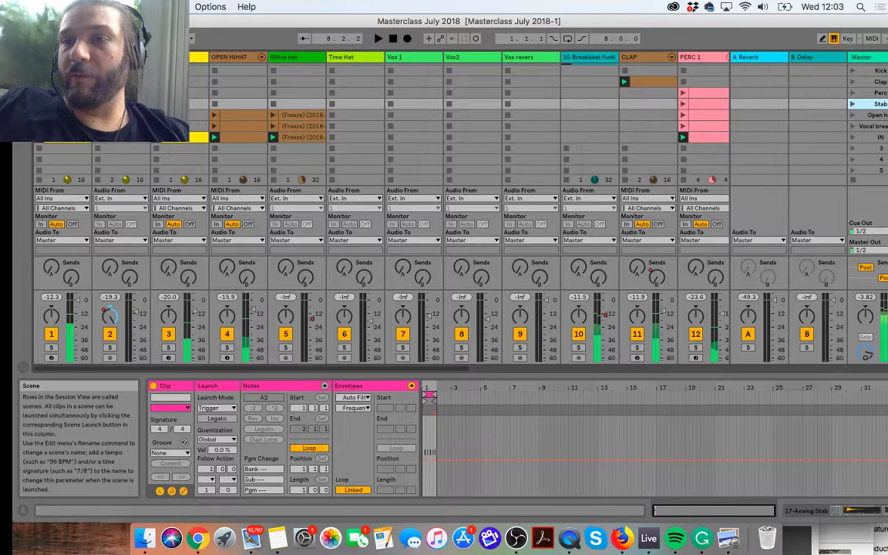
Step: Duplicate the IN scene
scroll(610, 137, right, 3)
click(879, 139)
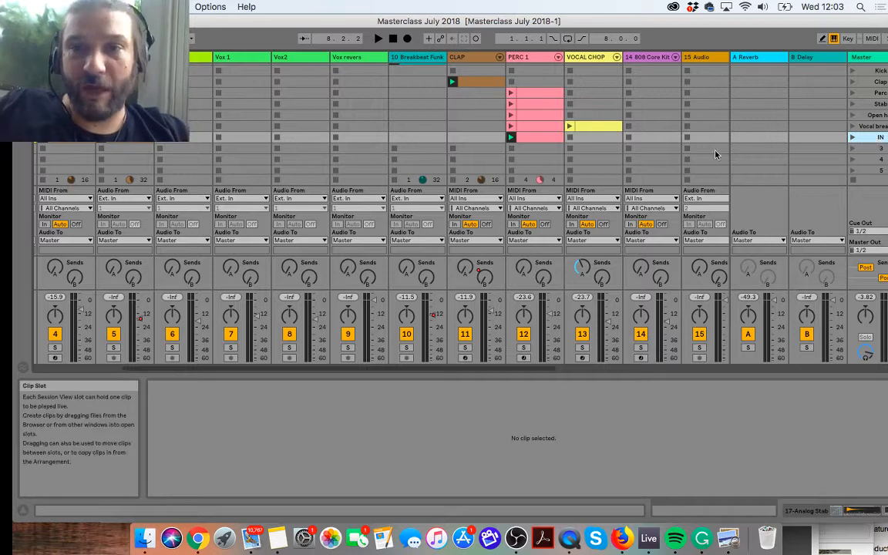
key(super+d)
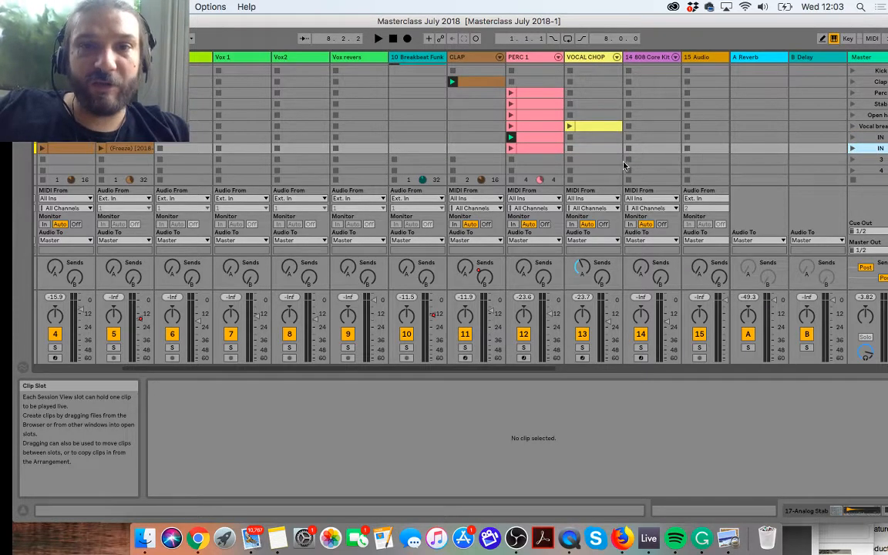
Step: Locate the 14 808 Core Kit clips in the scenes below and solo that track
scroll(620, 166, left, 3)
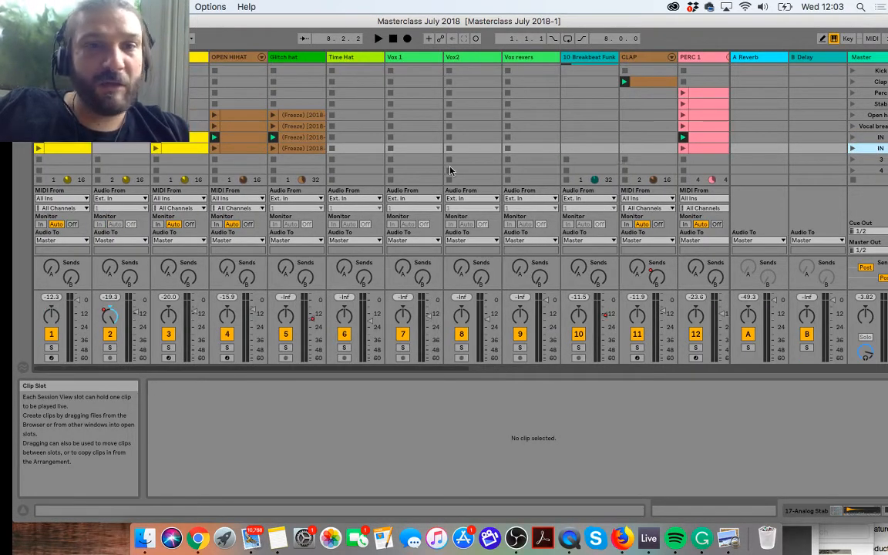
scroll(450, 170, down, 3)
scroll(447, 169, right, 4)
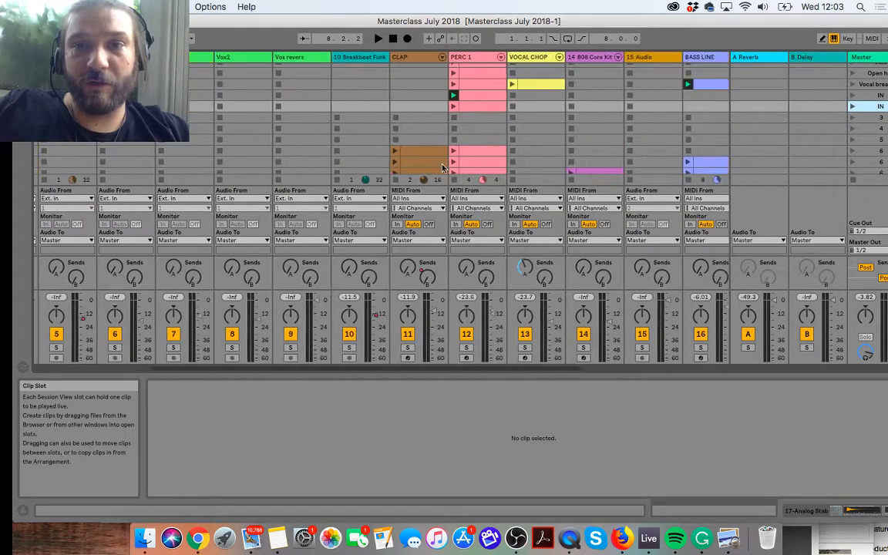
scroll(443, 168, right, 2)
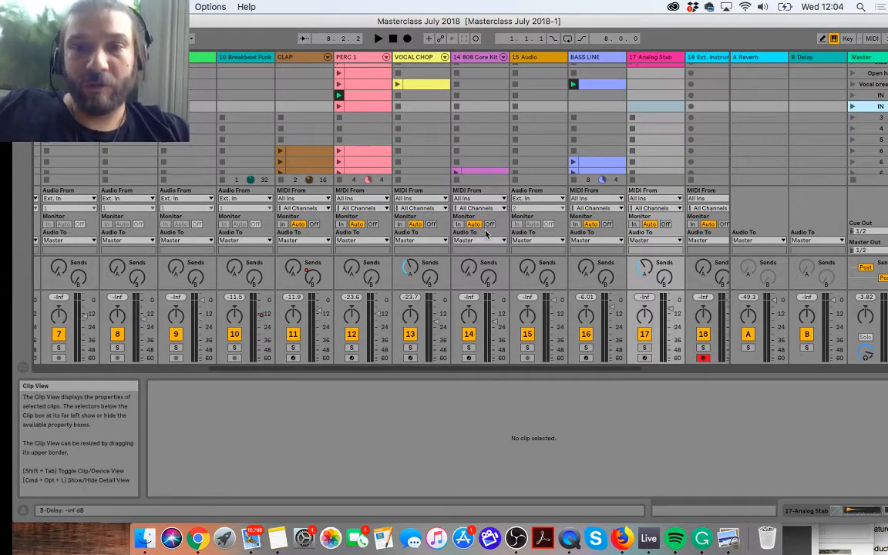
scroll(478, 142, down, 3)
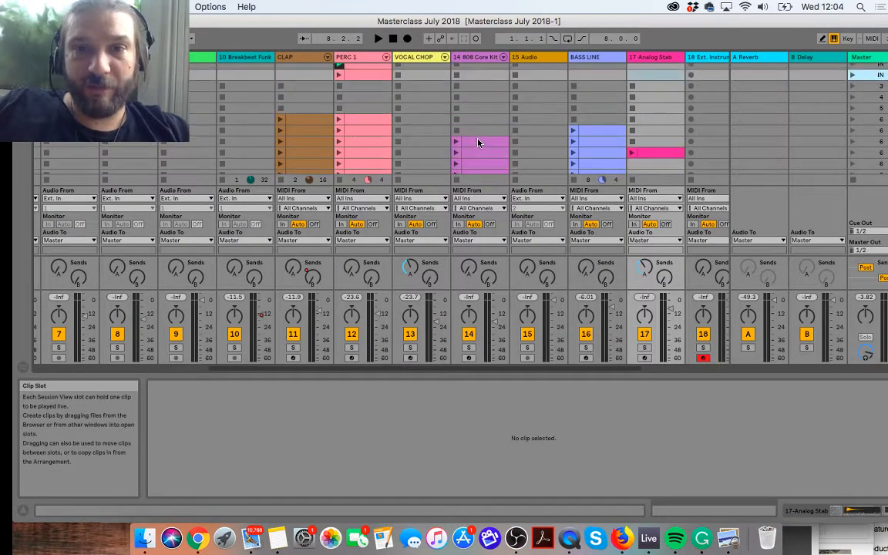
click(469, 348)
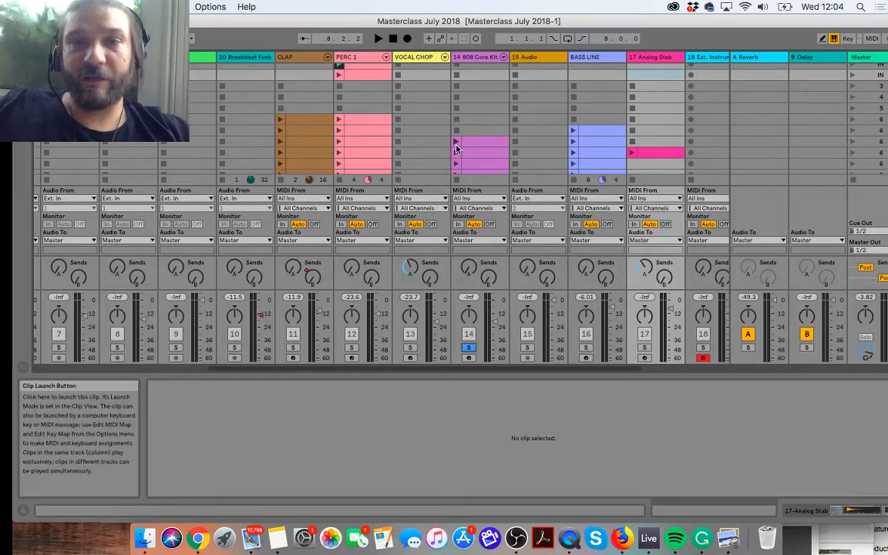
Step: Audition the uppermost 14 808 Core Kit clip, stop playback and move the clip up into the duplicated IN scene
click(455, 145)
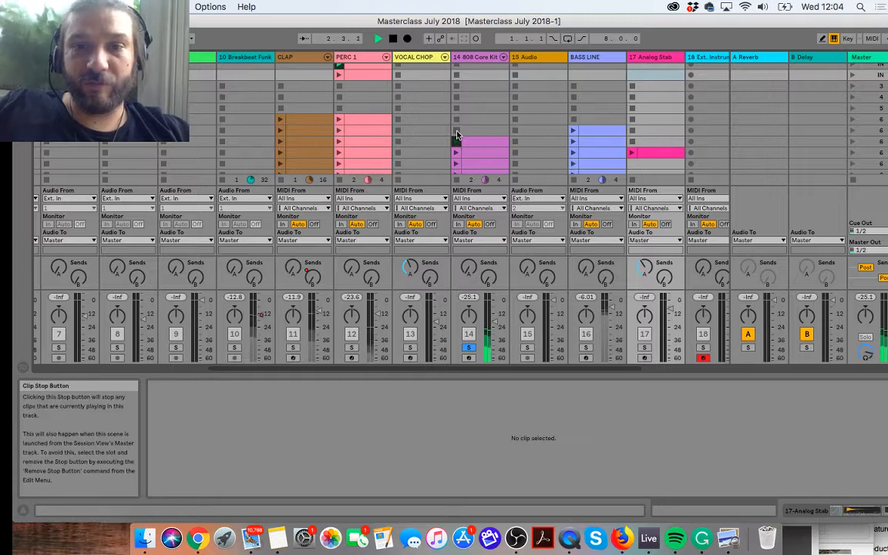
click(470, 142)
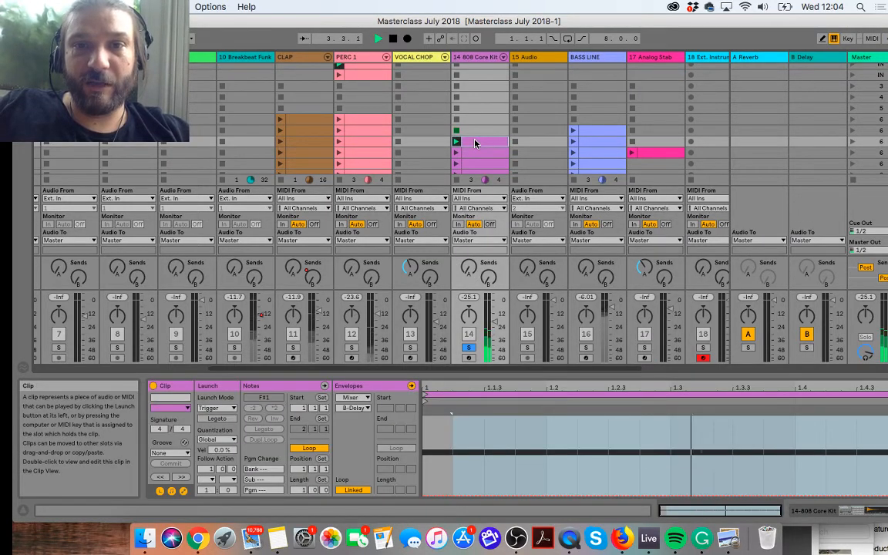
key(space)
drag(474, 143, 467, 75)
scroll(555, 143, right, 3)
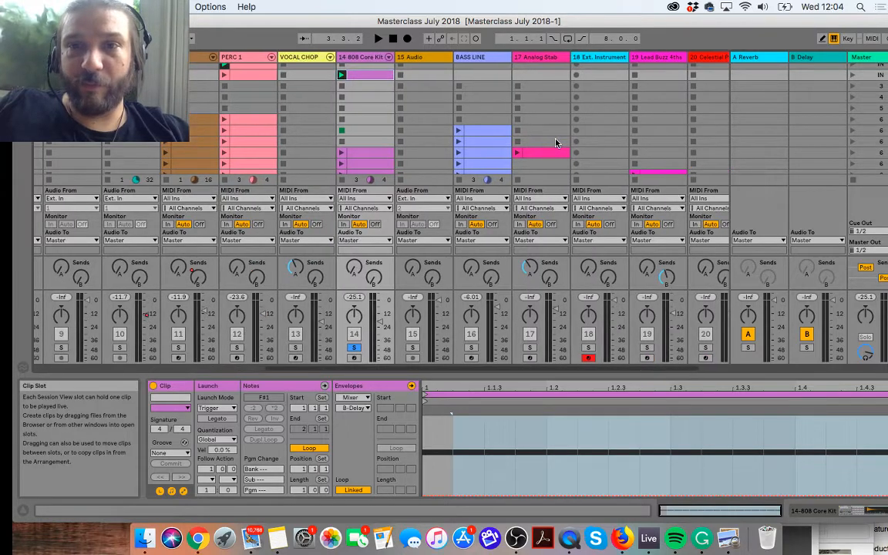
Step: Delete the 18 Ext. Instrument track
scroll(589, 127, up, 2)
scroll(589, 127, left, 2)
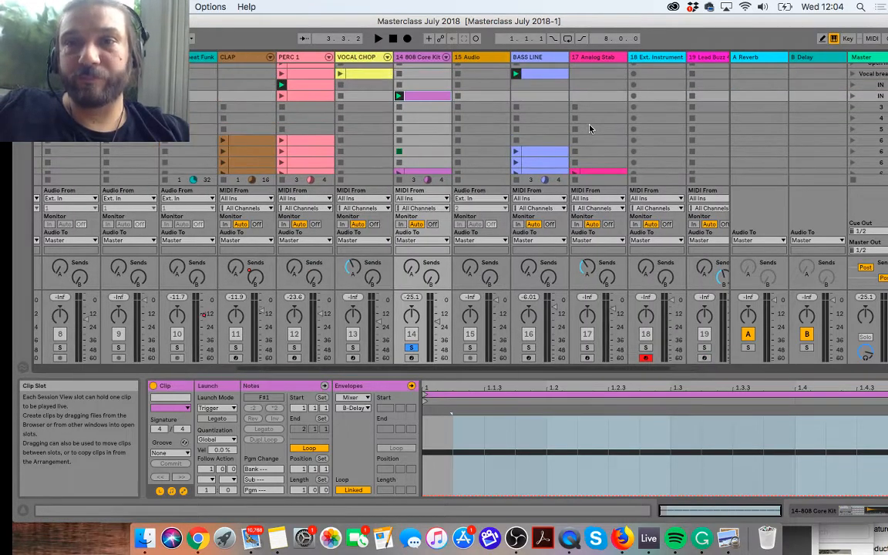
scroll(590, 128, right, 4)
click(521, 60)
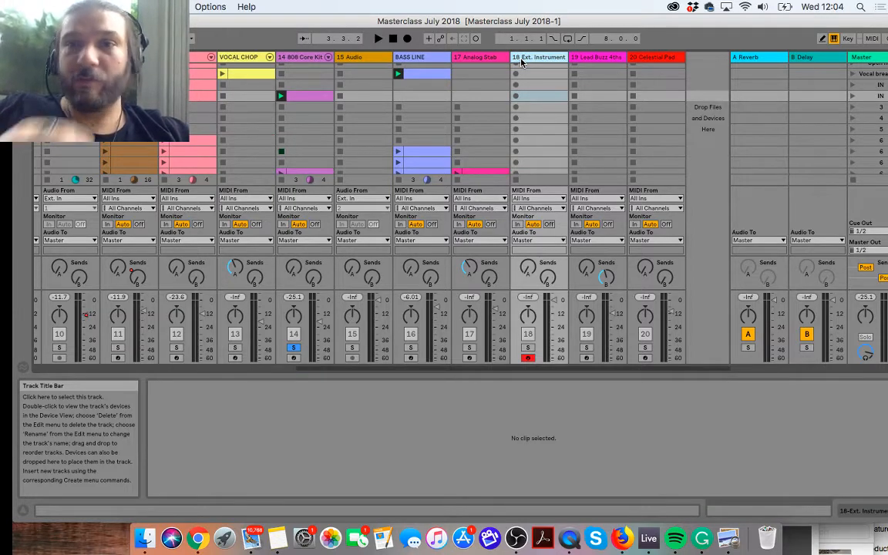
key(Delete)
Step: Play the clip on the Lead Buzz 4ths track and solo that track
scroll(604, 103, down, 5)
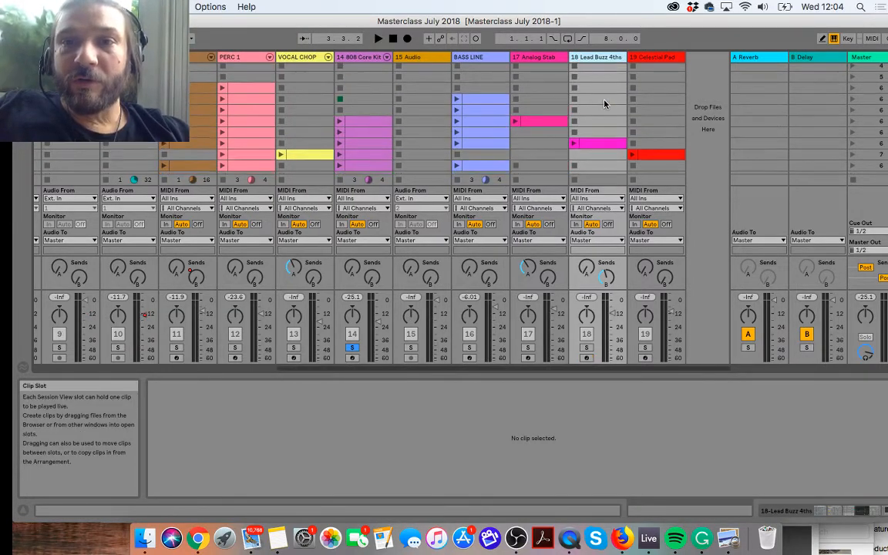
click(574, 144)
click(586, 350)
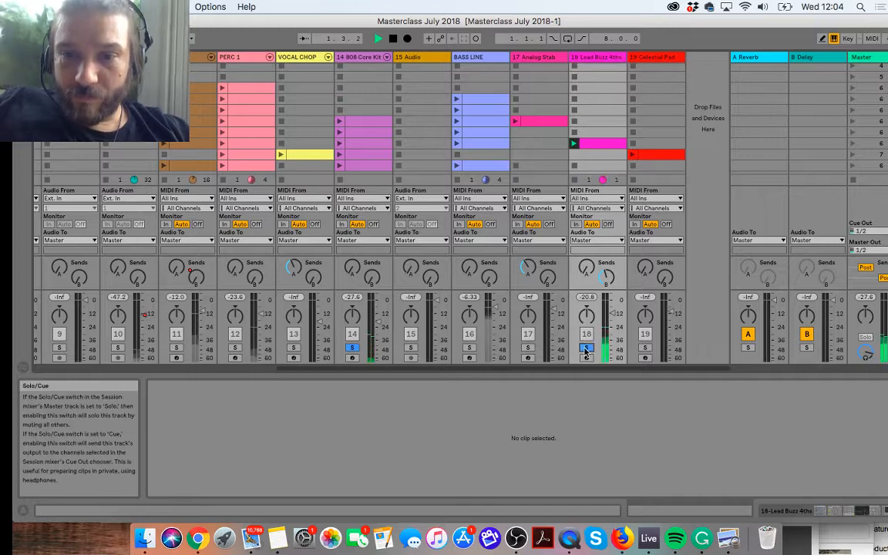
Step: Open the Lead Buzz 4ths clip's details and display its Auto Filter frequency envelope
click(582, 144)
scroll(598, 152, up, 1)
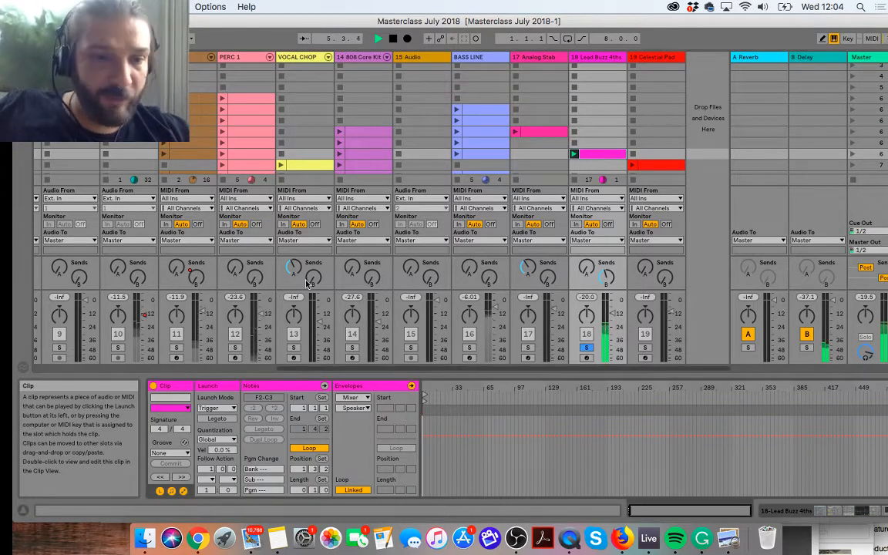
click(184, 493)
click(183, 493)
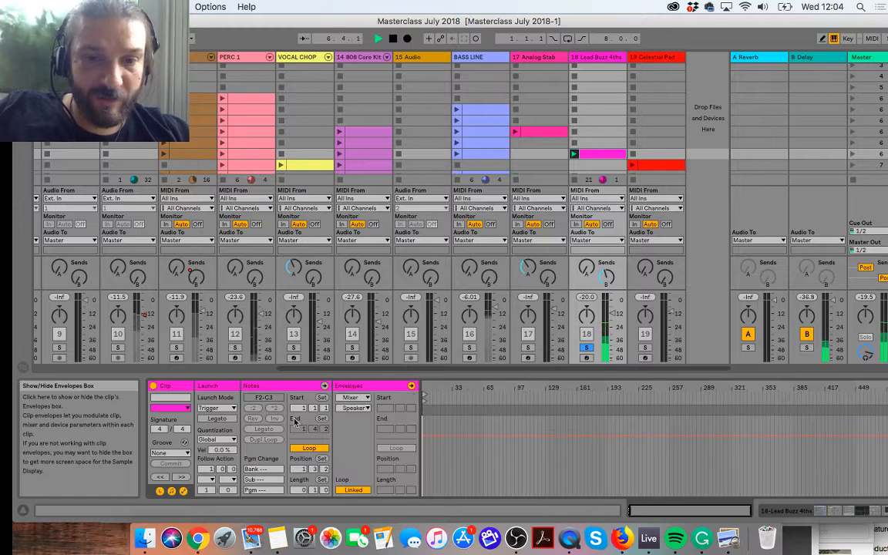
click(353, 397)
click(348, 445)
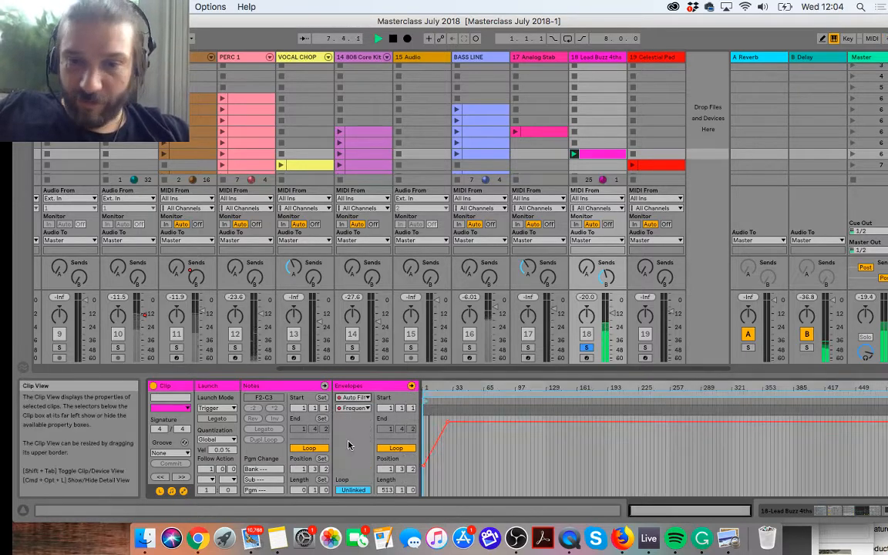
drag(444, 439, 455, 420)
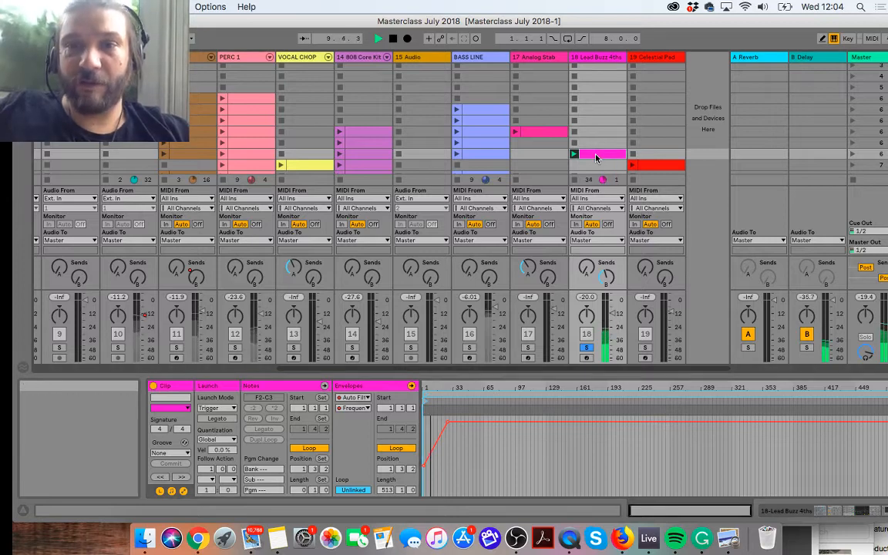
Step: Copy the Lead Buzz 4ths clip up into the duplicated IN scene and stop playback
scroll(599, 77, up, 5)
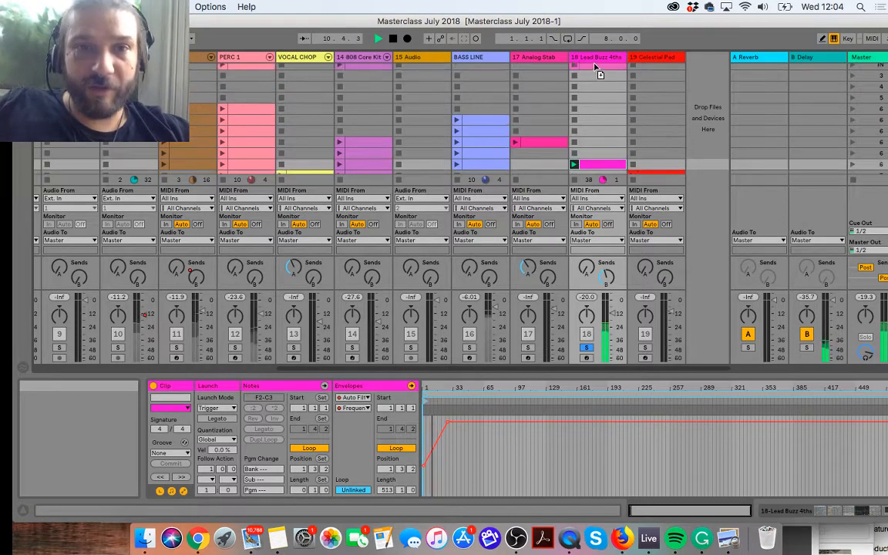
drag(597, 71, 599, 95)
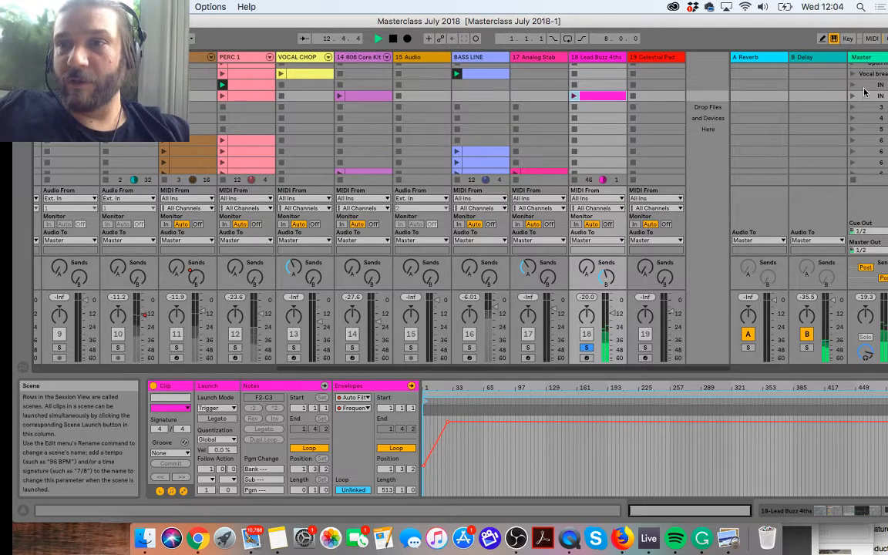
key(space)
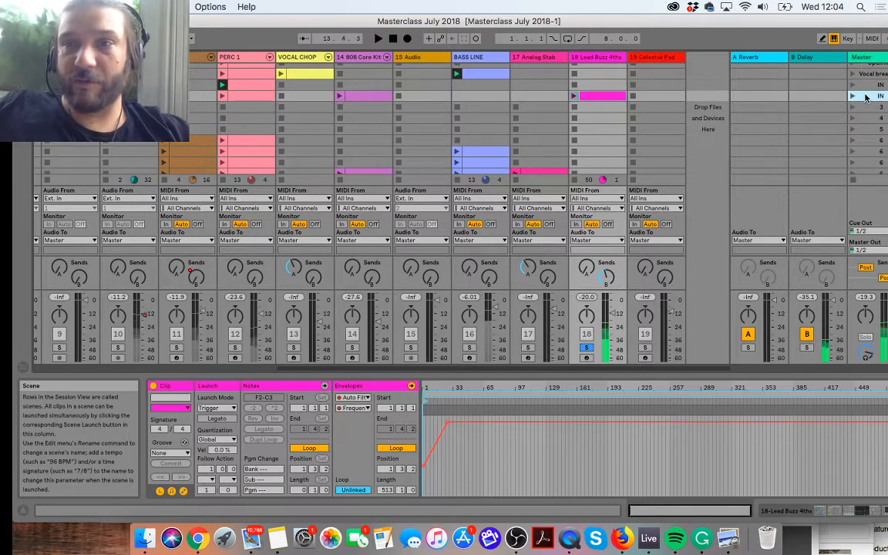
Step: Rename the duplicated IN scene as shaker + Arp
key(super+r)
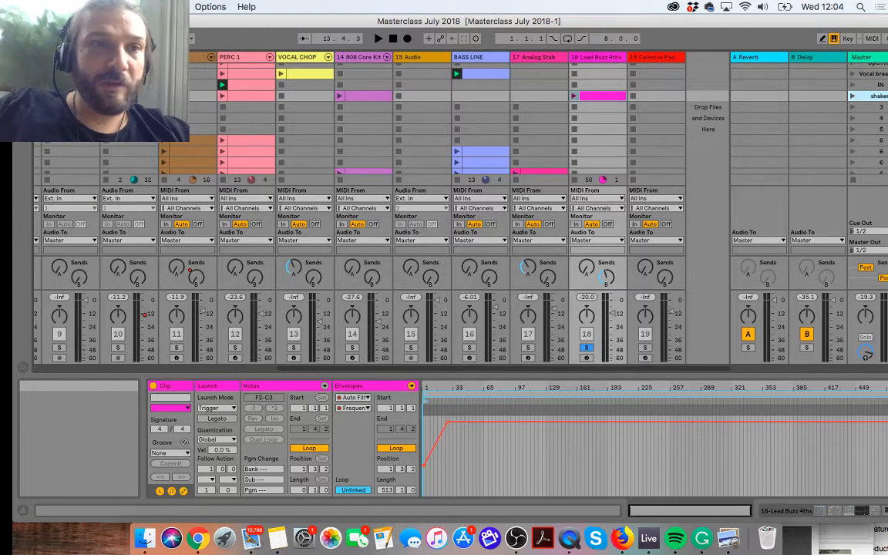
click(46, 21)
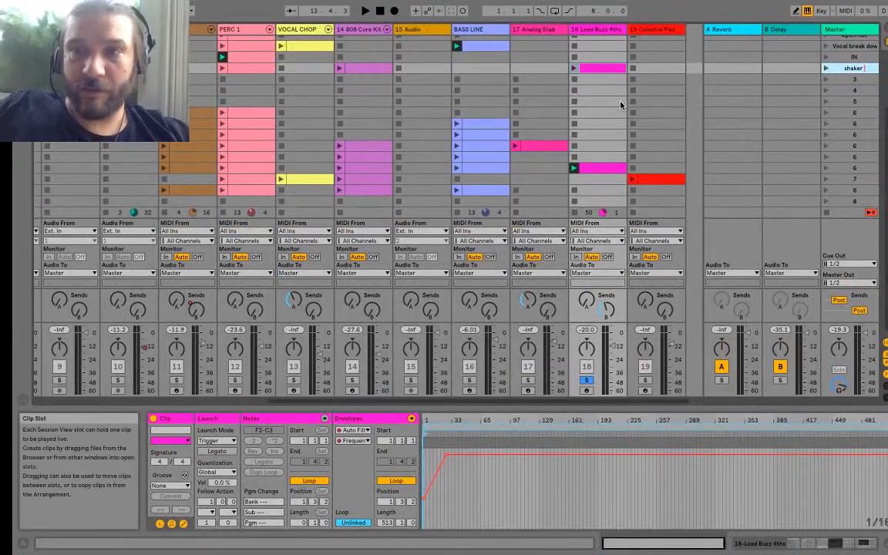
text(Arp)
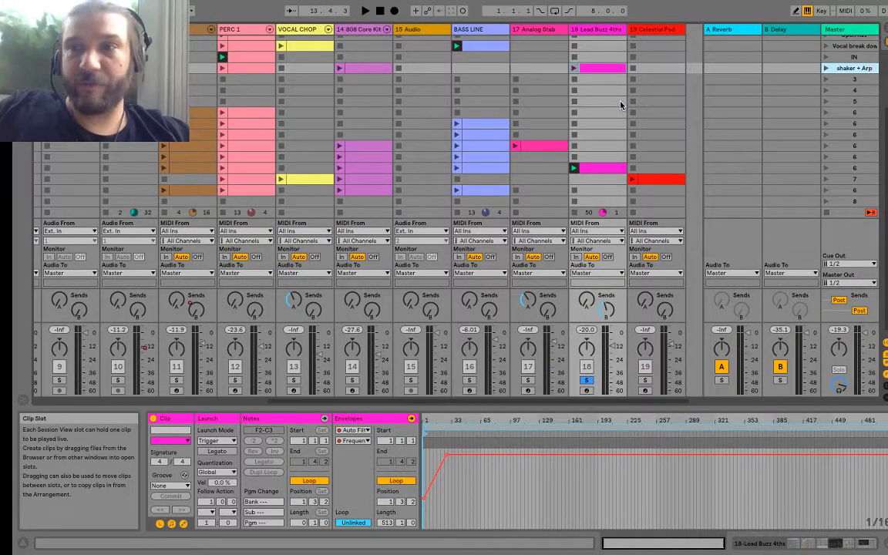
Step: Launch the shaker + Arp scene and unsolo the Lead Buzz 4ths track to hear the full mix
click(824, 69)
scroll(612, 79, left, 5)
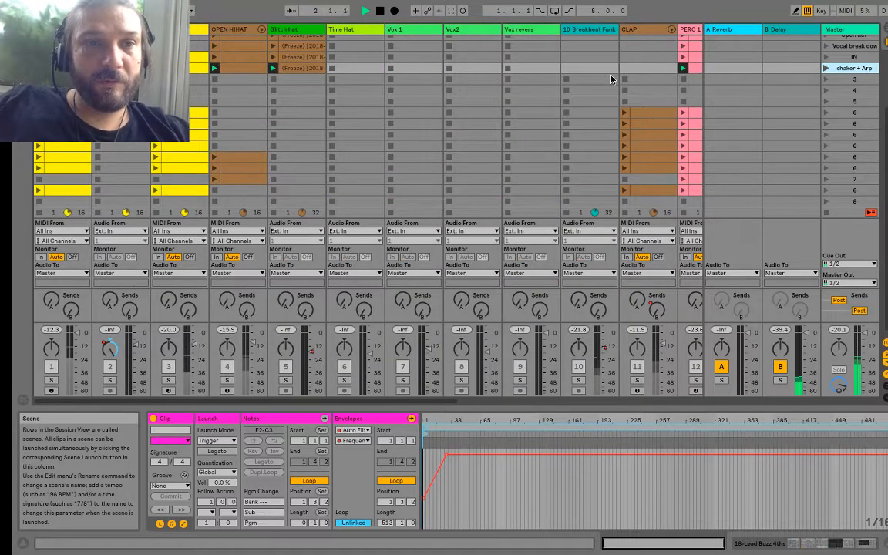
scroll(463, 114, right, 5)
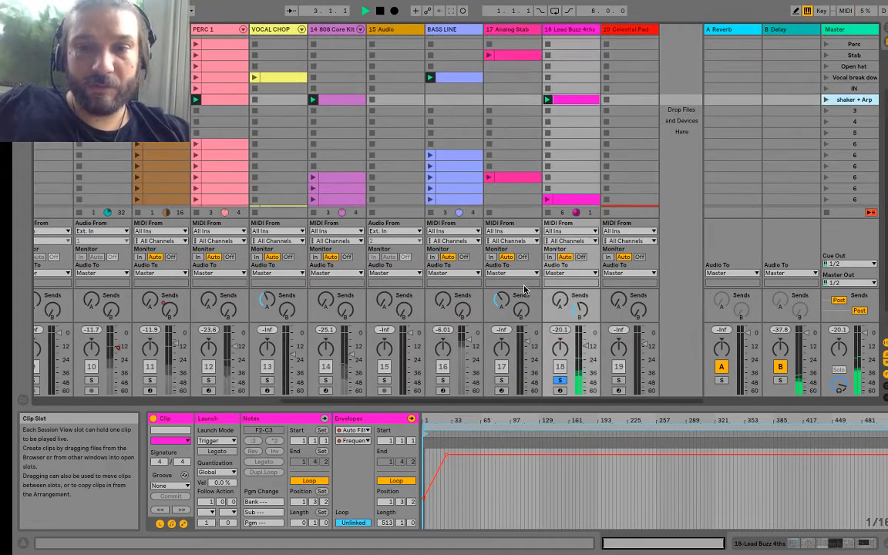
click(561, 380)
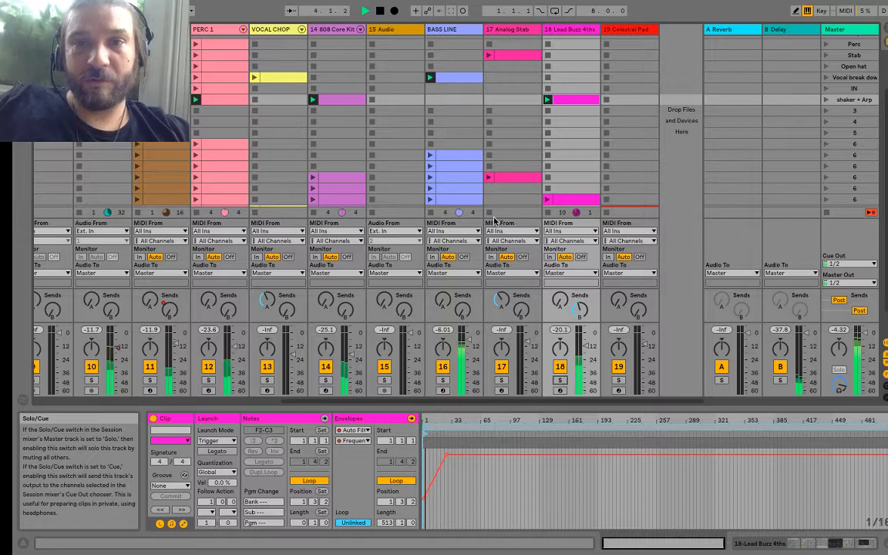
key(XF86AudioLowerVolume)
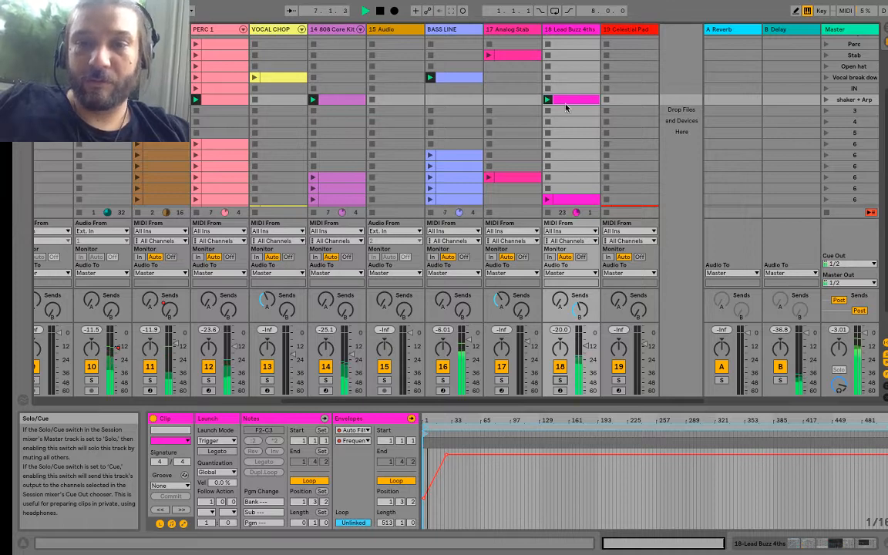
Step: Show the Lead Buzz 4ths device chain and adjust the track's volume while the shaker + Arp scene plays
click(588, 347)
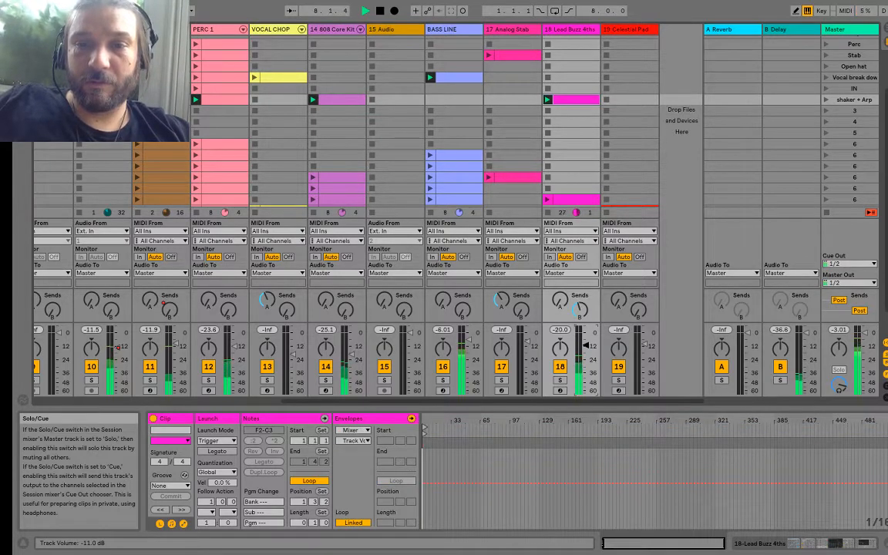
click(562, 29)
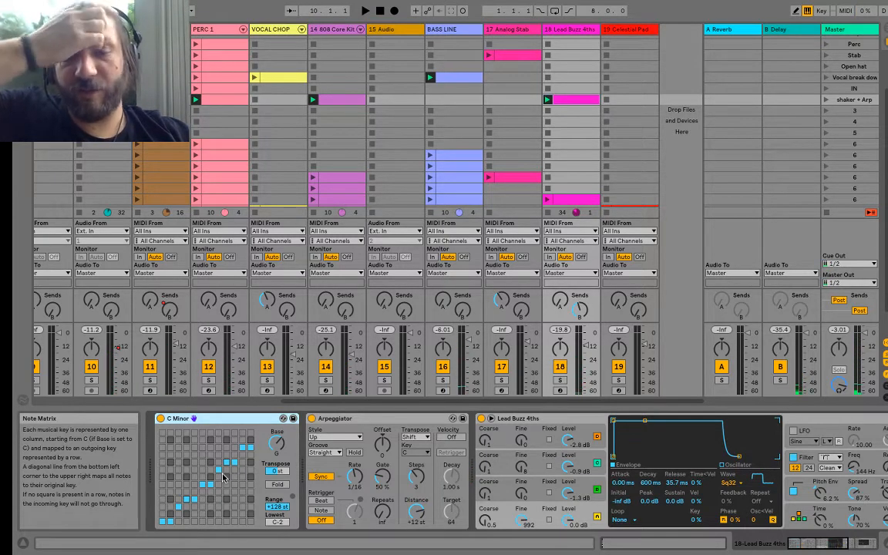
key(space)
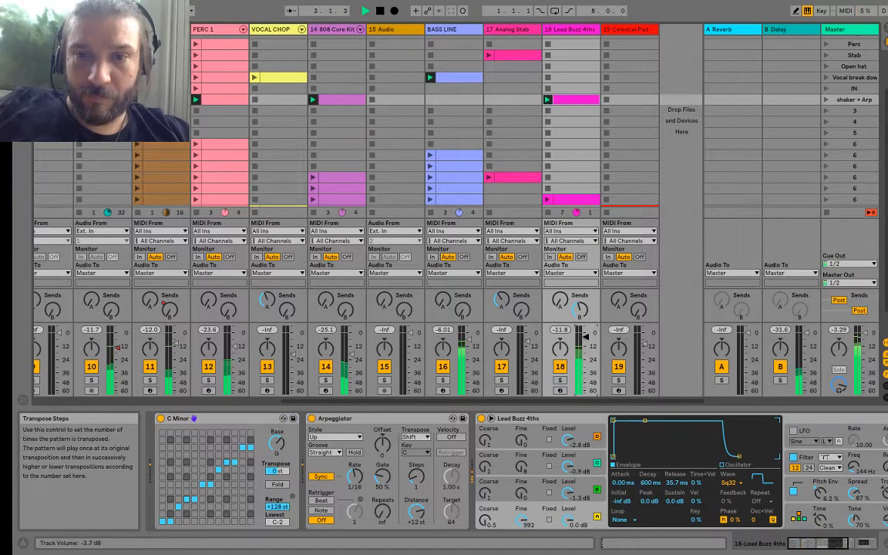
drag(585, 337, 586, 341)
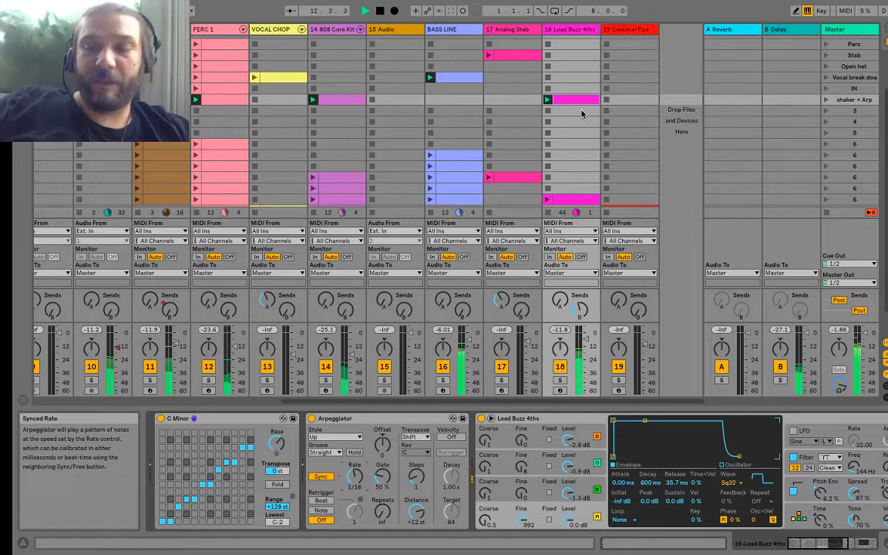
key(XF86AudioLowerVolume)
key(XF86AudioLowerVolume)
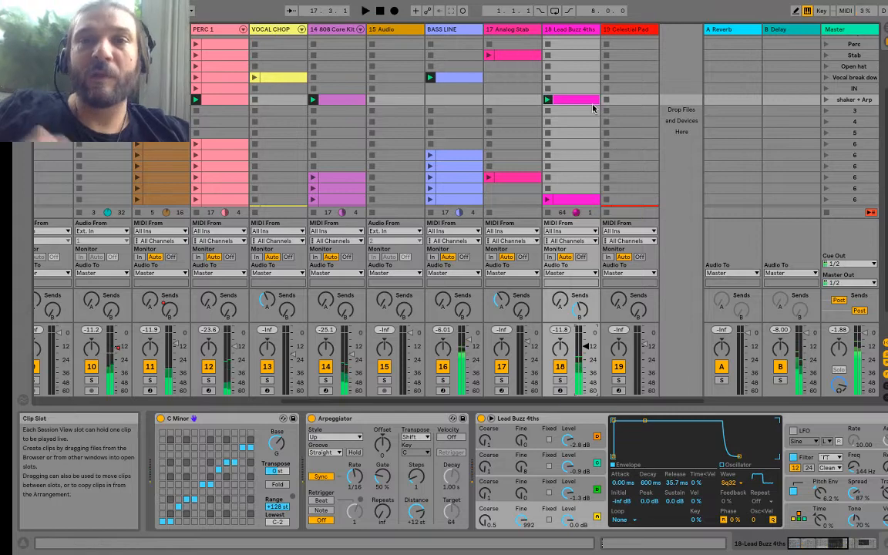
Step: Duplicate the shaker + Arp scene
scroll(396, 93, left, 3)
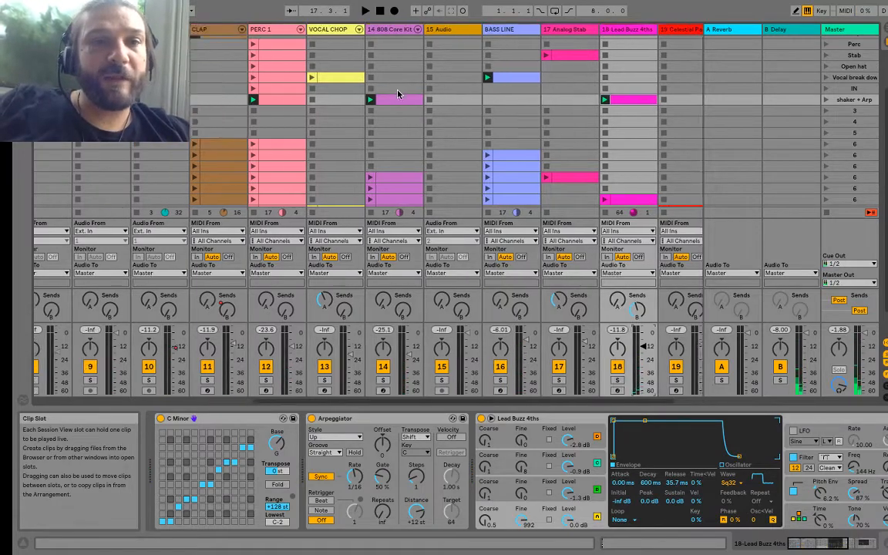
scroll(397, 93, left, 5)
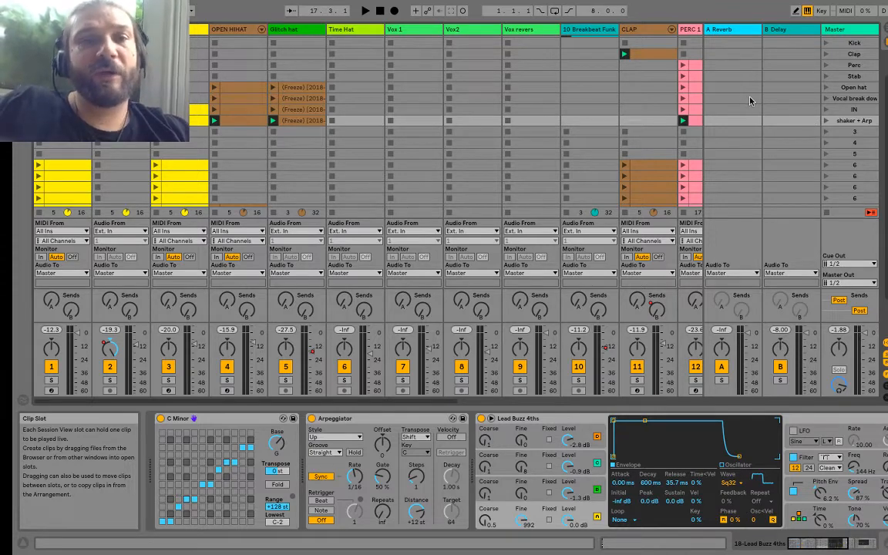
click(850, 121)
key(super+d)
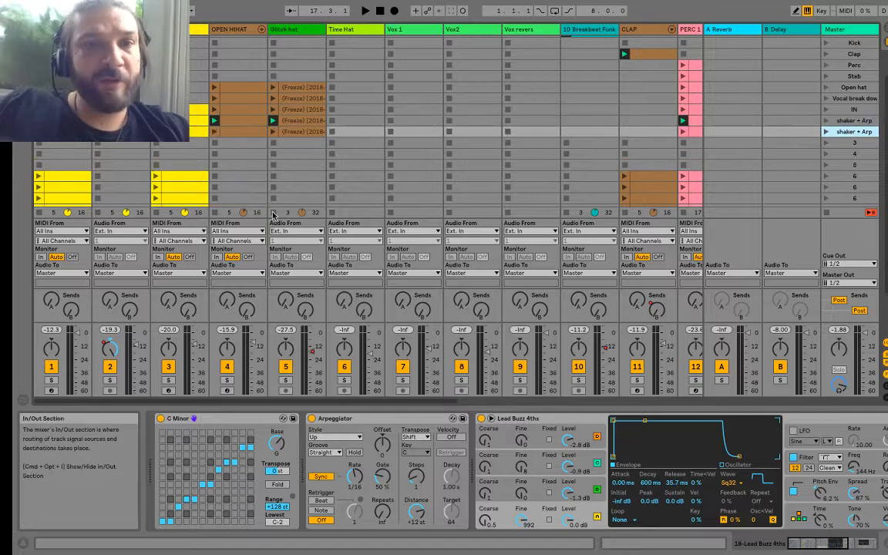
Step: Delete the OPEN HIHAT, Glitch hat, 14 808 Core Kit and 18 Lead Buzz 4ths clips from the duplicated shaker + Arp scene
click(230, 134)
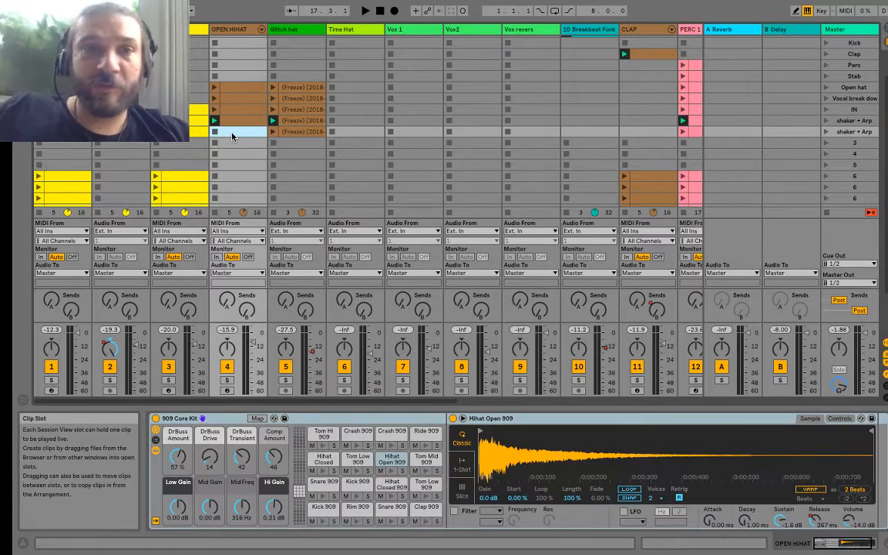
click(299, 134)
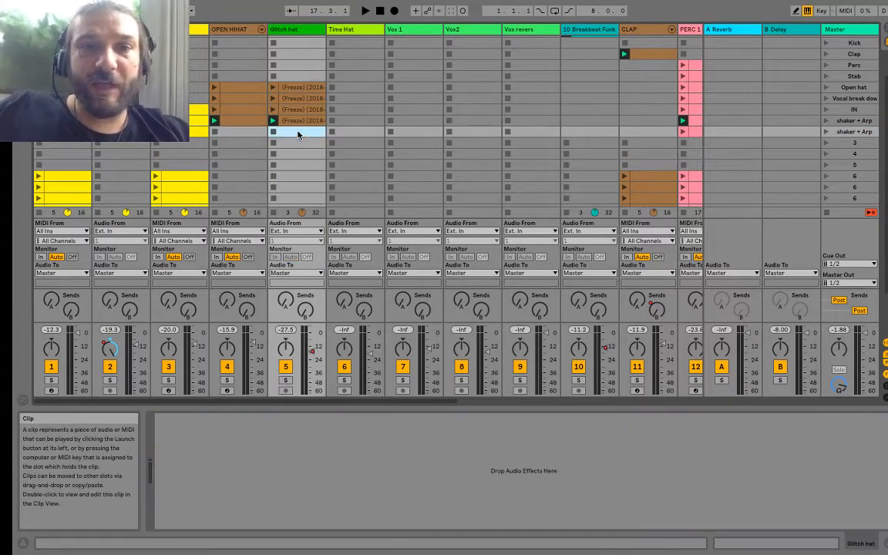
scroll(298, 134, right, 10)
scroll(298, 134, up, 2)
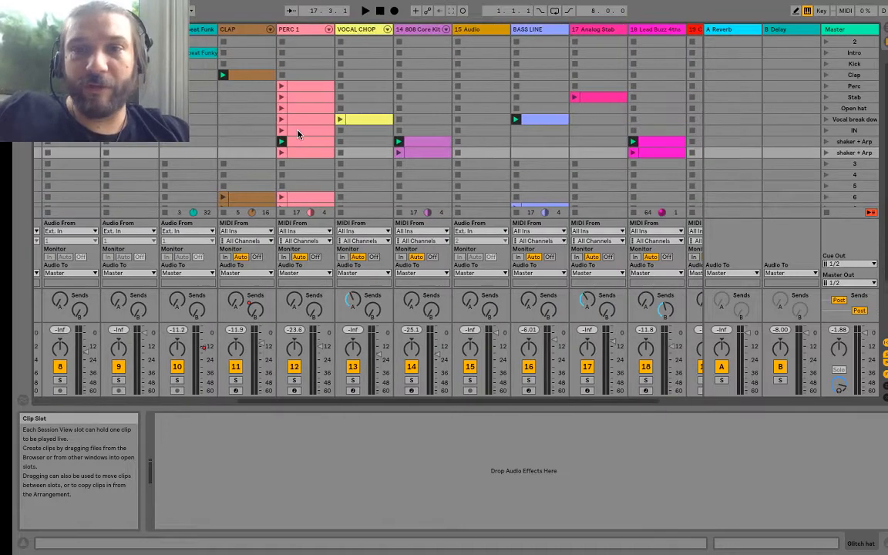
click(415, 153)
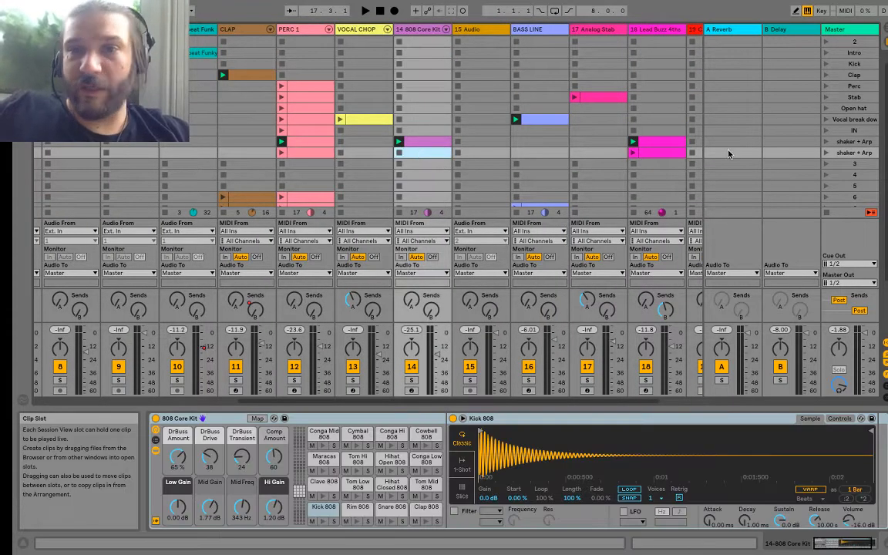
key(space)
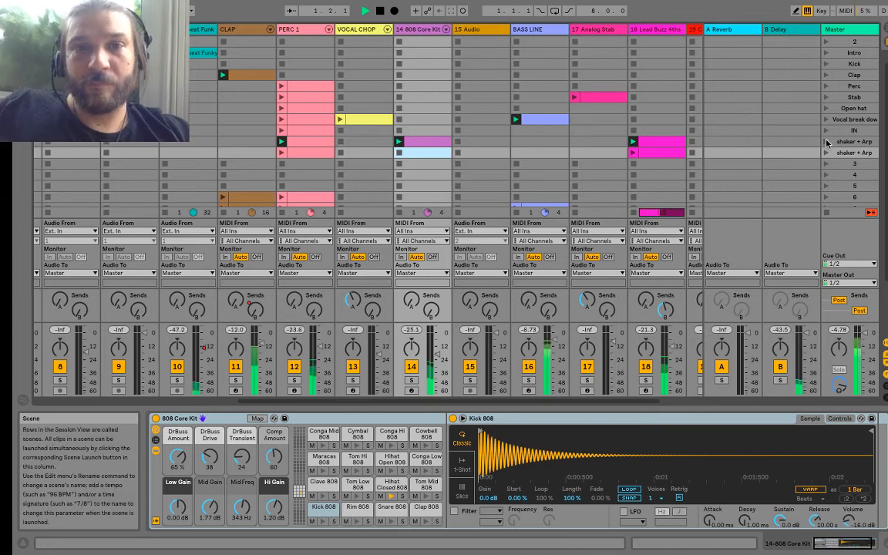
click(670, 152)
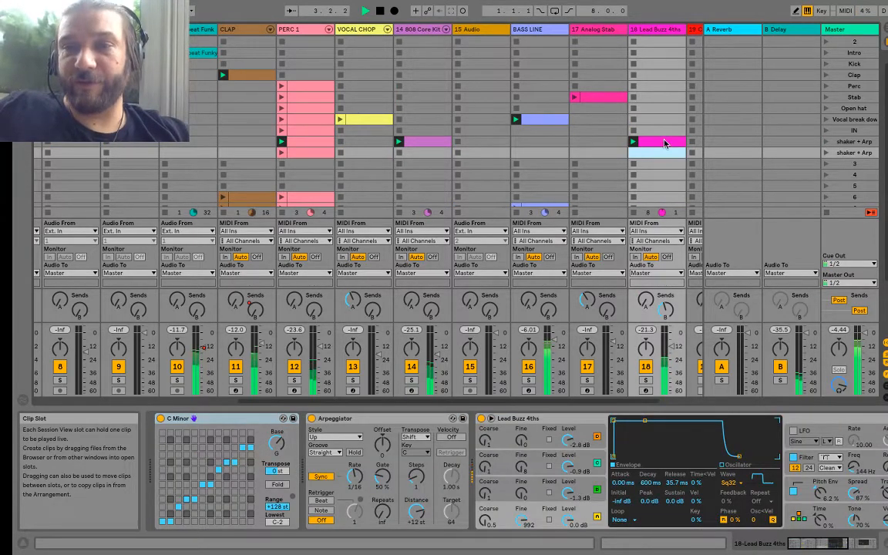
Step: Rename the 18 Lead Buzz 4ths track as ARP
click(665, 31)
key(BackSpace)
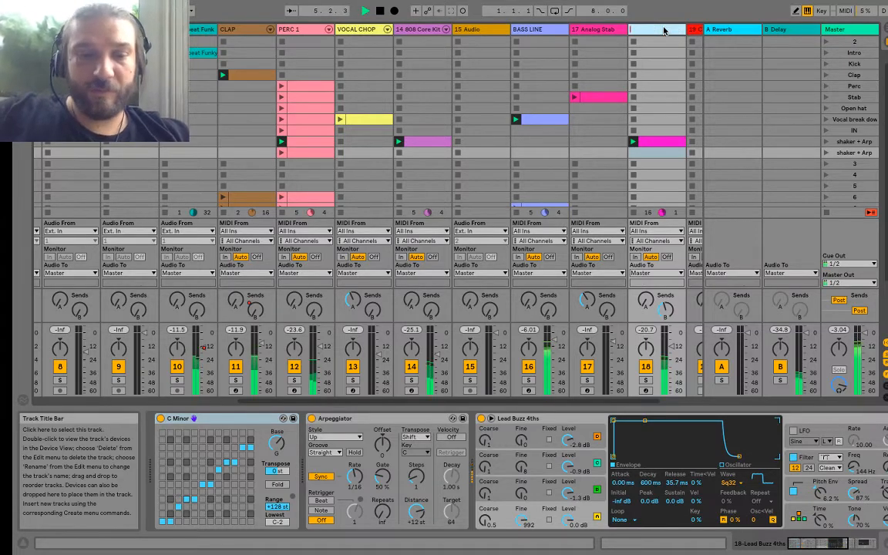
text(ARP)
key(Return)
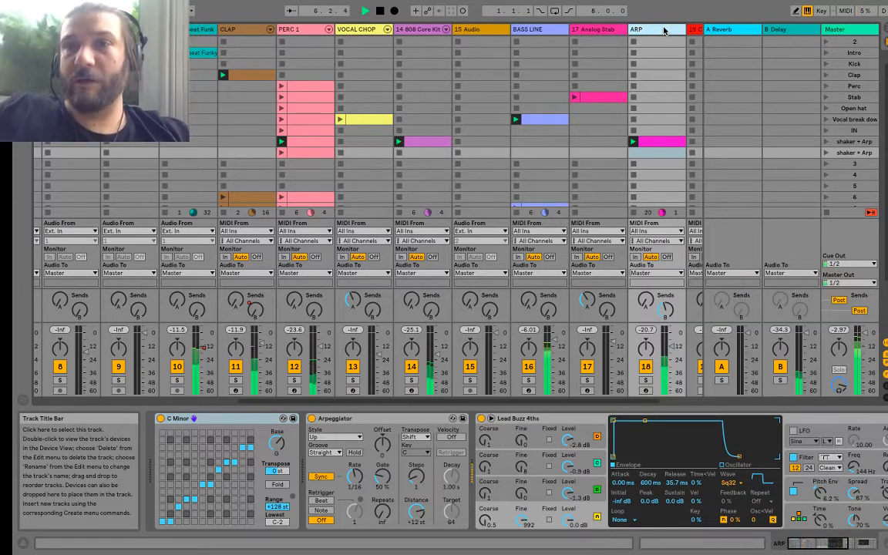
Step: Play the Stab scene and launch the two shaker + Arp scenes in turn to hear the progression
click(825, 152)
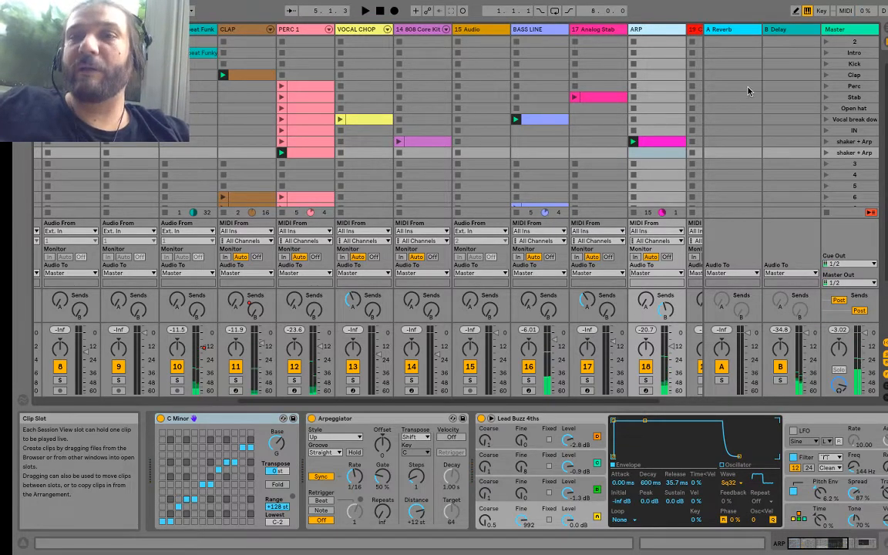
click(820, 141)
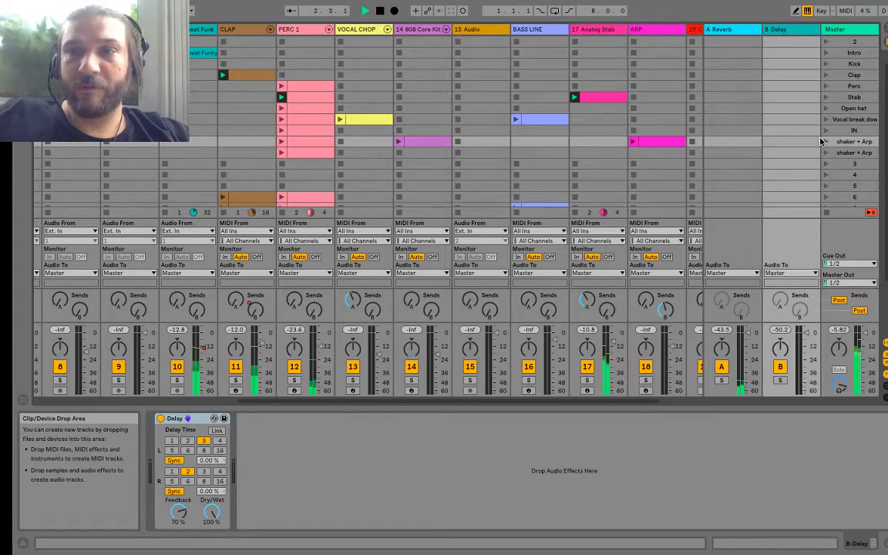
click(826, 142)
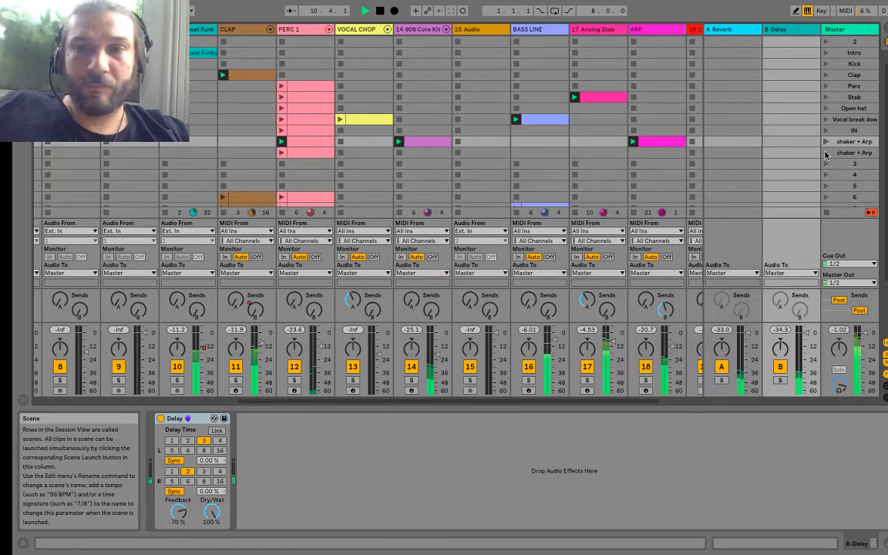
click(826, 154)
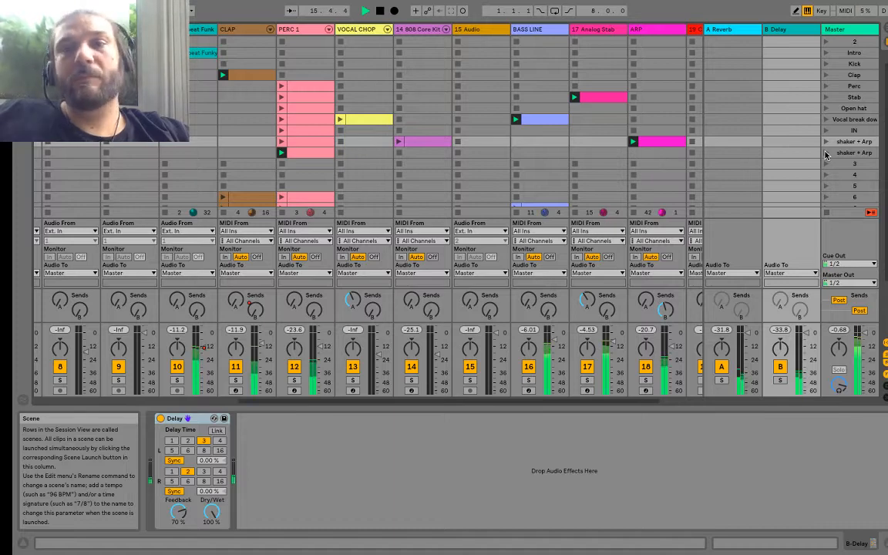
Step: Insert a scene below the second shaker + Arp scene and name it BREAK
click(837, 154)
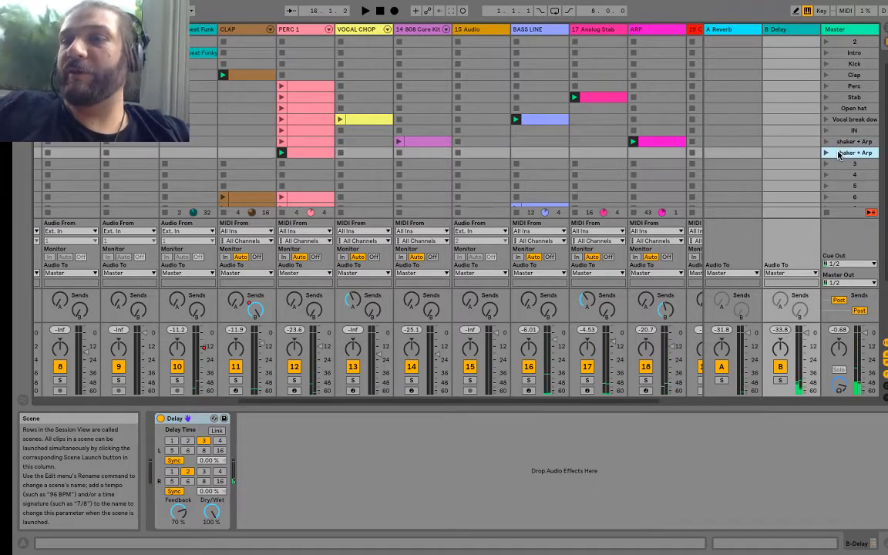
click(142, 7)
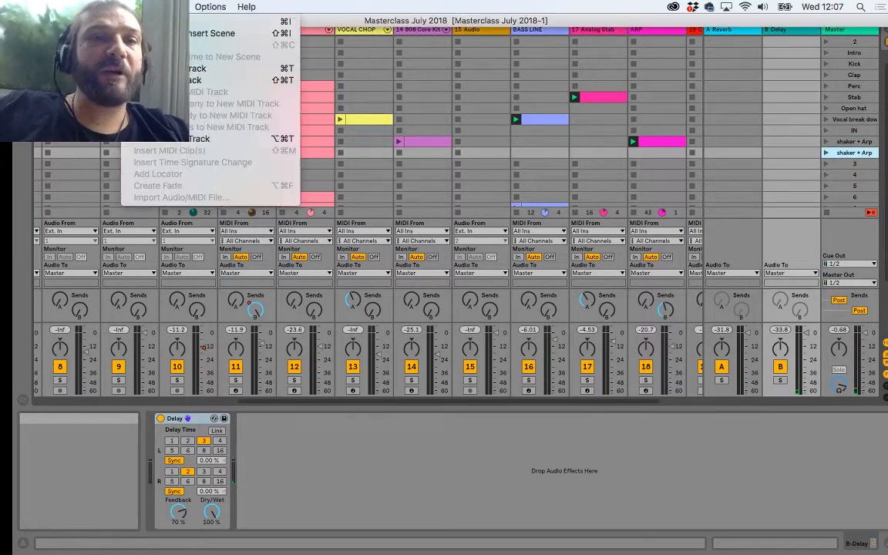
click(159, 21)
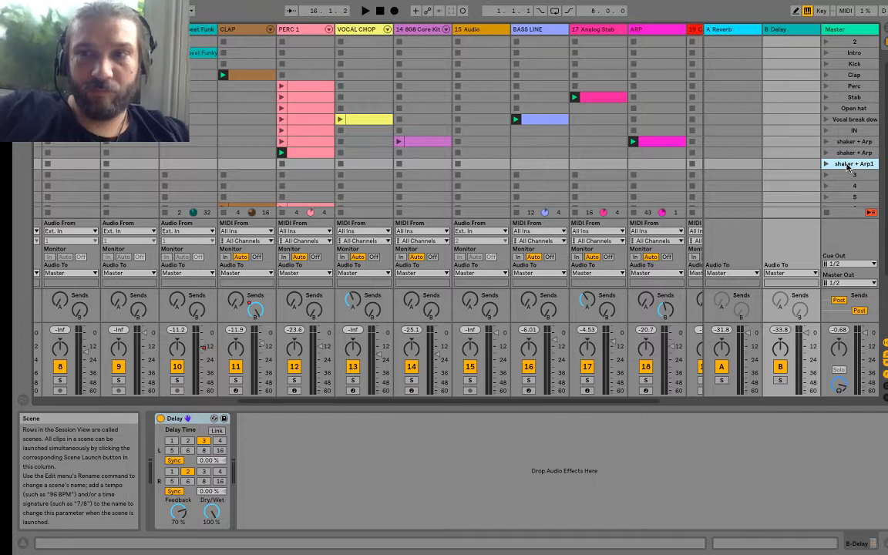
key(super+r)
key(BackSpace)
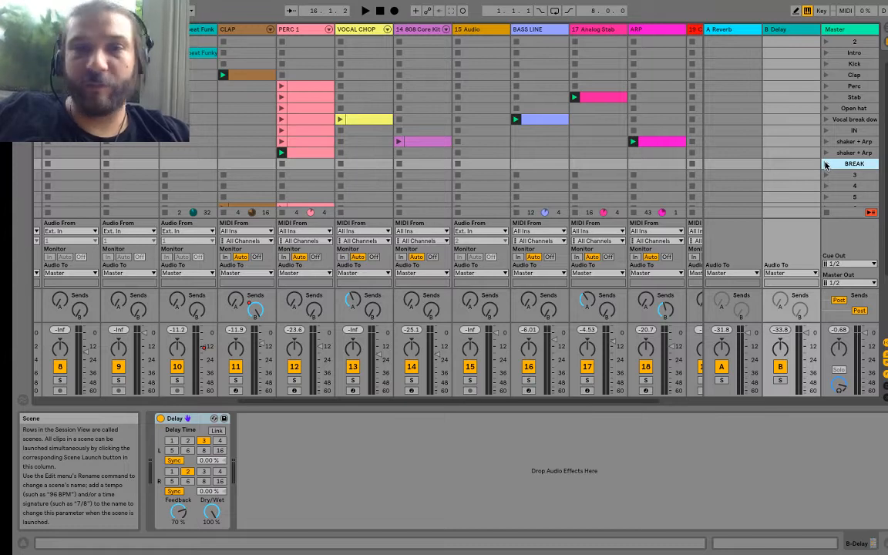
Step: Add clip stop buttons for the BASS LINE, CLAP and Breakbeat Funk tracks in the BREAK scene and launch it
click(633, 142)
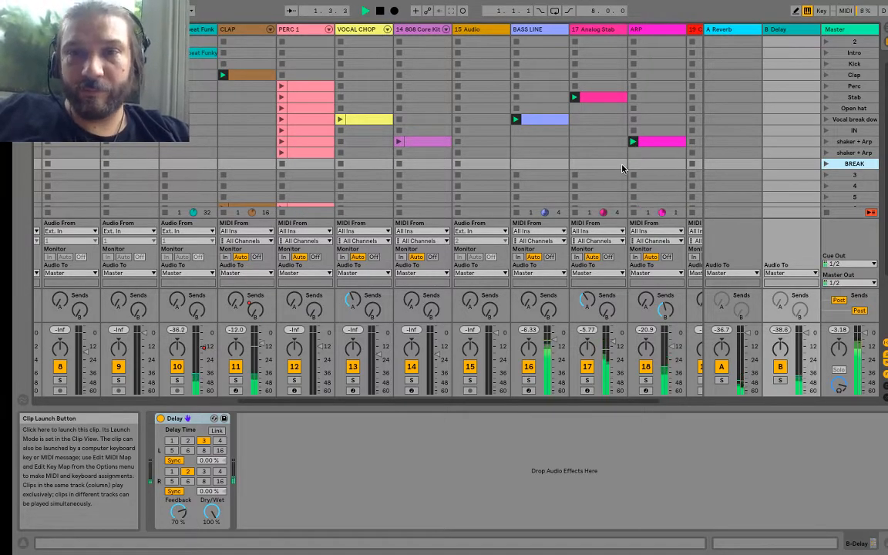
click(549, 163)
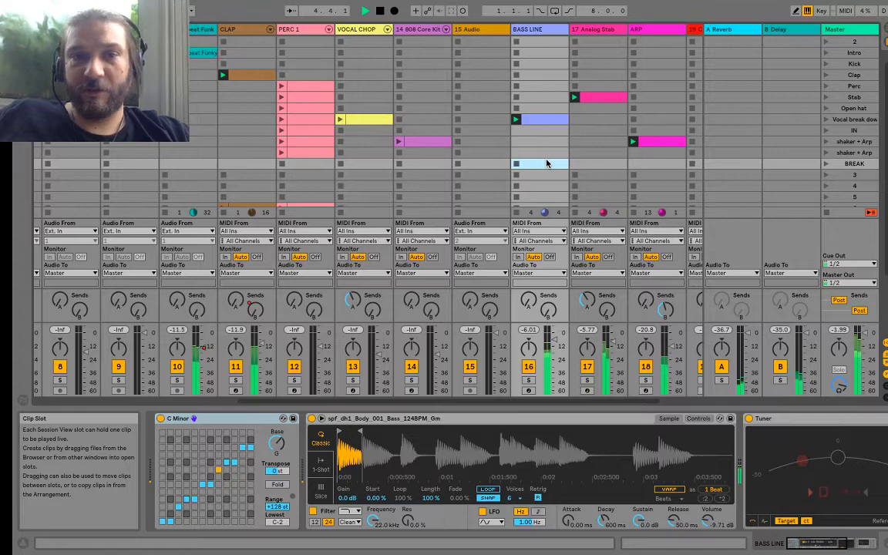
click(825, 163)
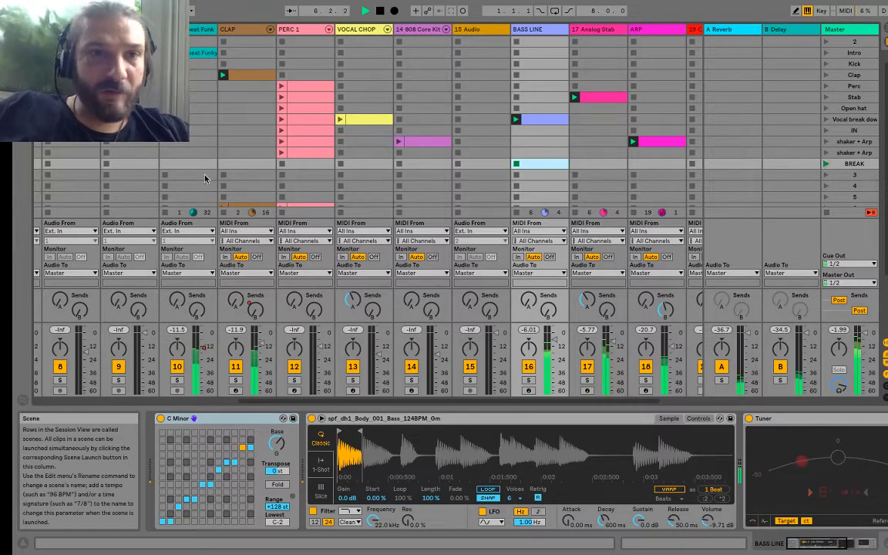
click(253, 162)
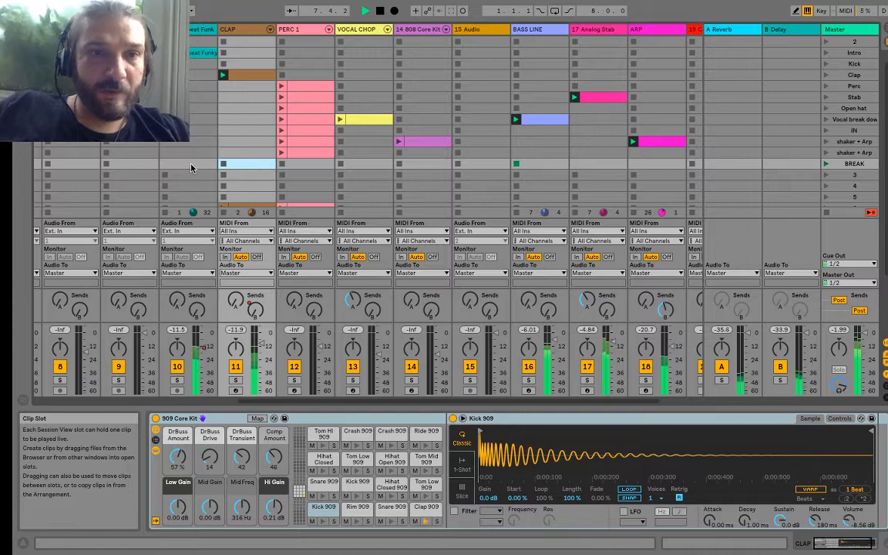
click(190, 164)
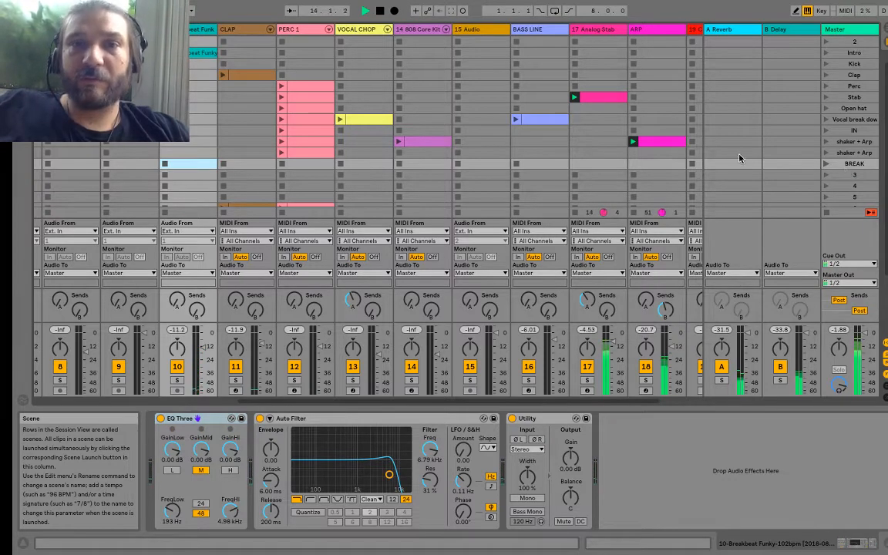
Step: Audition the 19 Celestial Pad clip from scene 7 and copy it into the BREAK scene
scroll(559, 173, down, 2)
scroll(559, 173, right, 2)
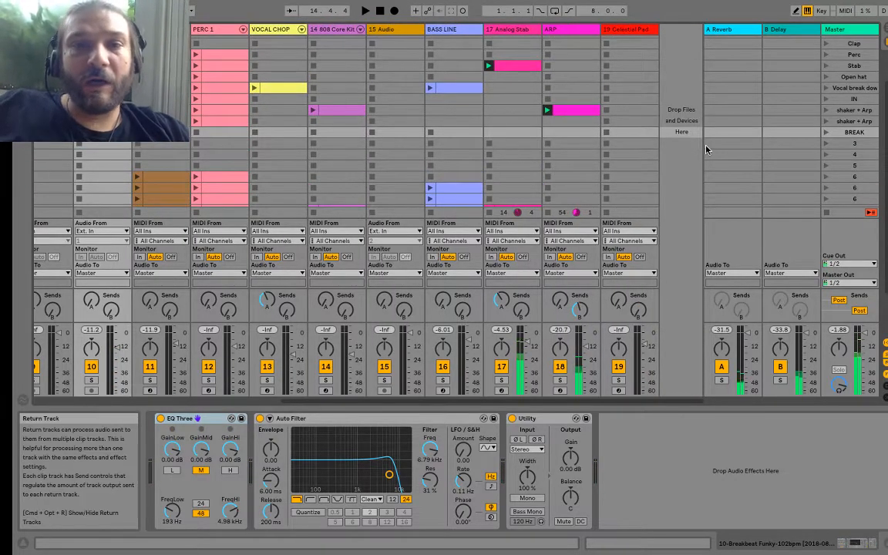
scroll(447, 184, down, 1)
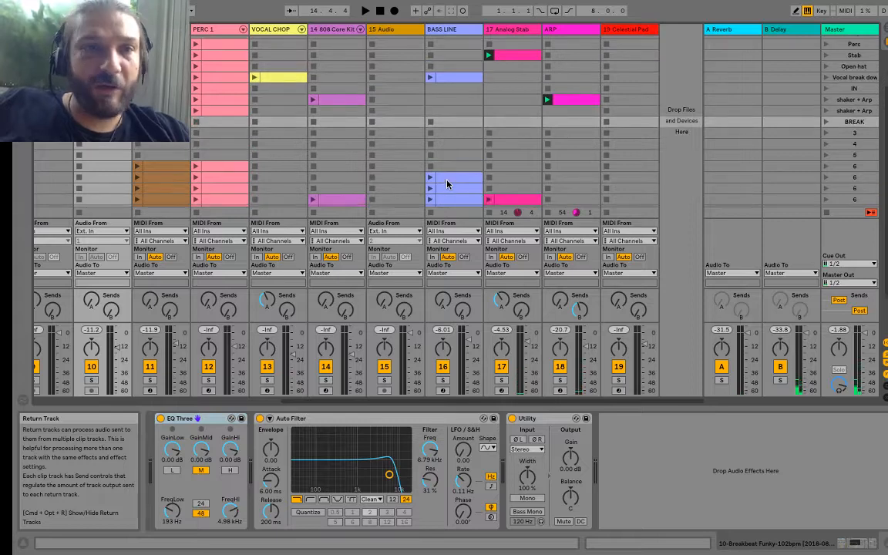
scroll(448, 184, left, 8)
scroll(447, 184, up, 1)
scroll(447, 184, right, 4)
scroll(447, 183, right, 4)
scroll(447, 183, up, 1)
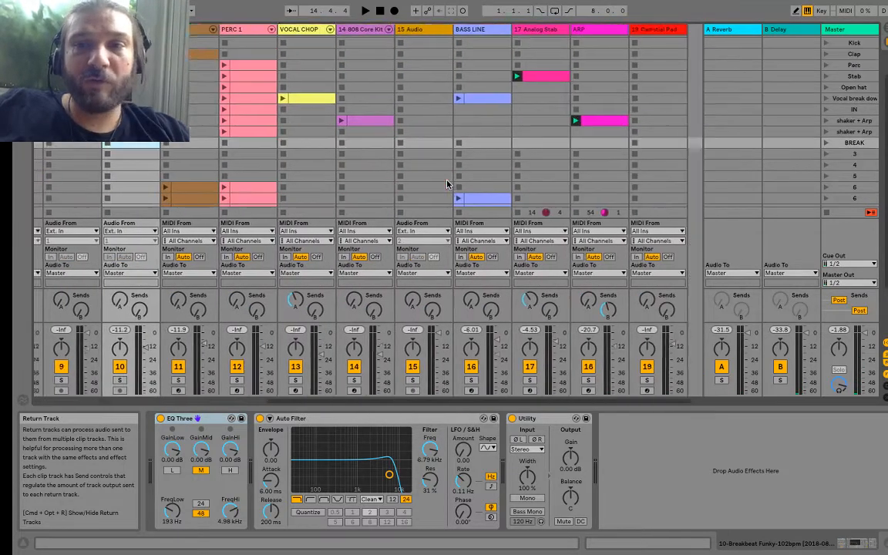
scroll(448, 184, down, 6)
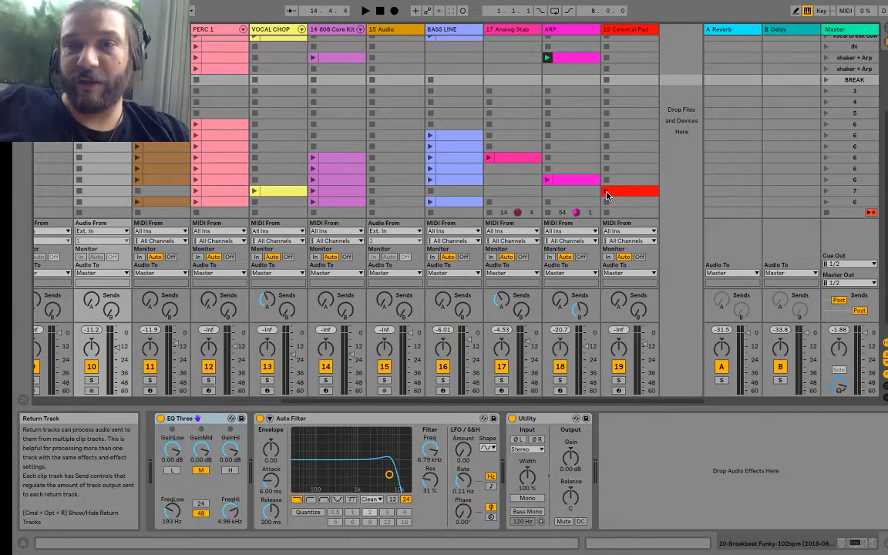
click(606, 193)
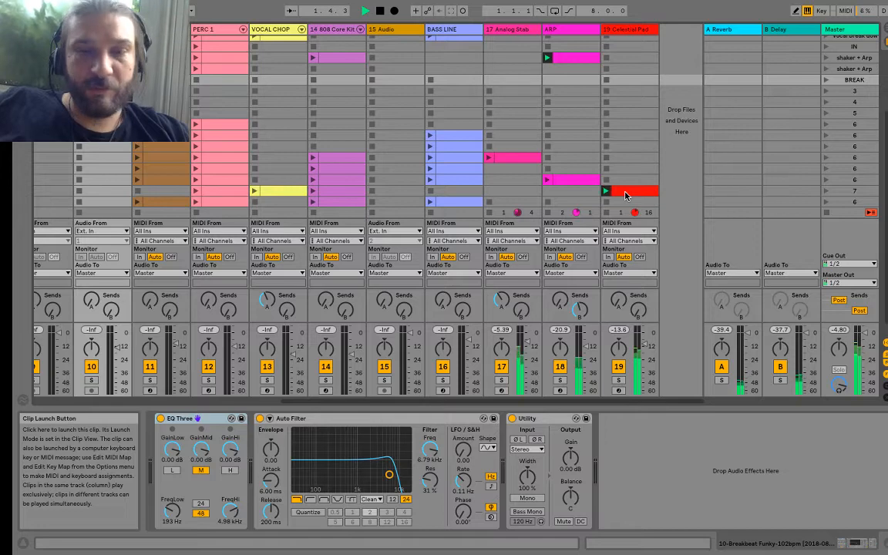
drag(626, 192, 619, 81)
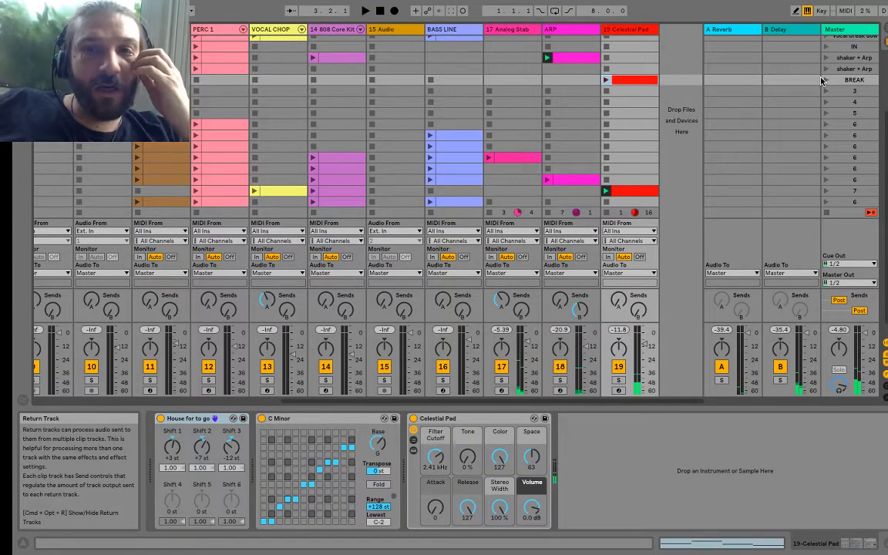
Step: Duplicate the BREAK scene and delete the Celestial Pad clip from the first BREAK scene
click(853, 80)
key(ctrl+d)
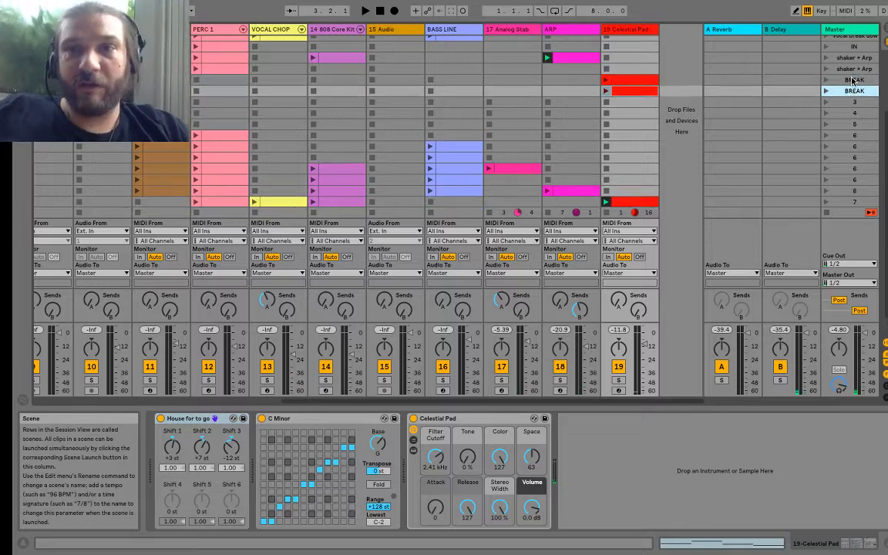
click(625, 83)
key(Delete)
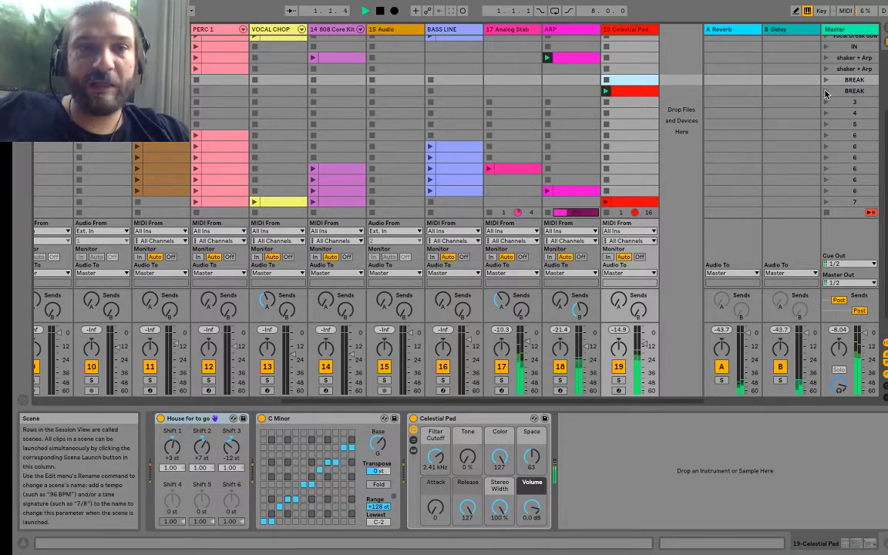
Step: Copy the Breakbeat Funky clip from the Intro scene into the second BREAK scene and launch that scene
scroll(489, 114, left, 5)
scroll(489, 114, down, 1)
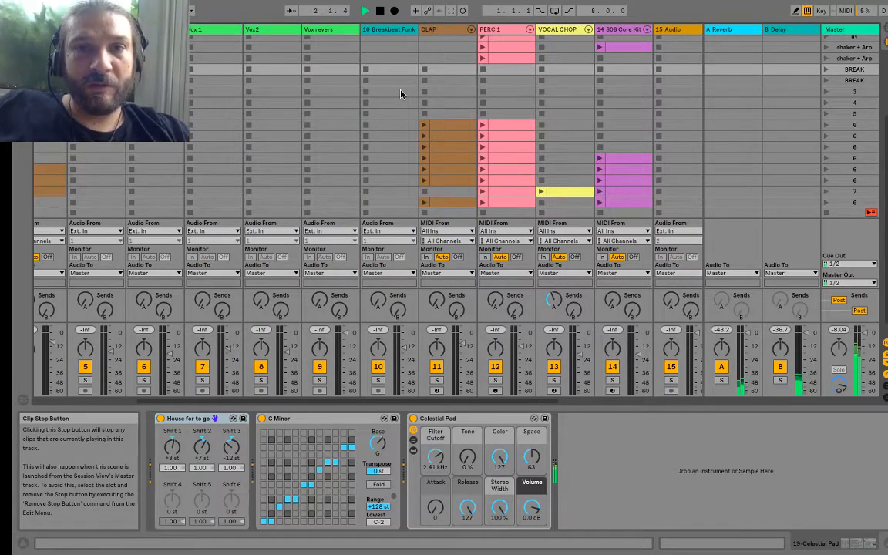
scroll(400, 93, up, 3)
scroll(400, 94, left, 2)
scroll(400, 94, right, 2)
scroll(400, 93, up, 3)
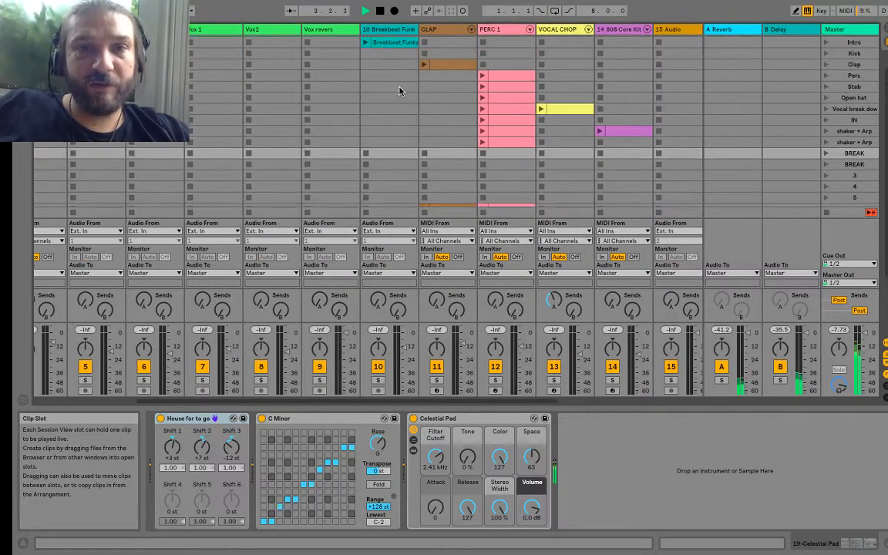
click(388, 54)
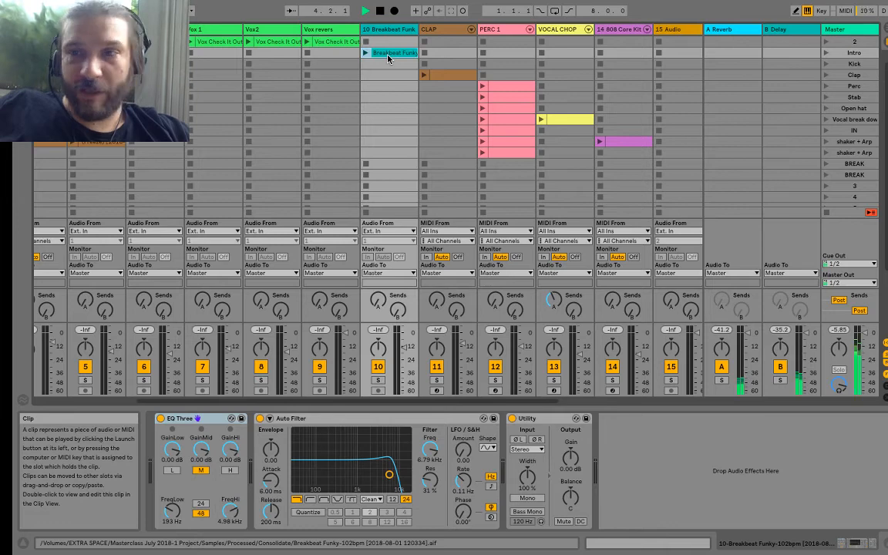
drag(388, 58, 387, 173)
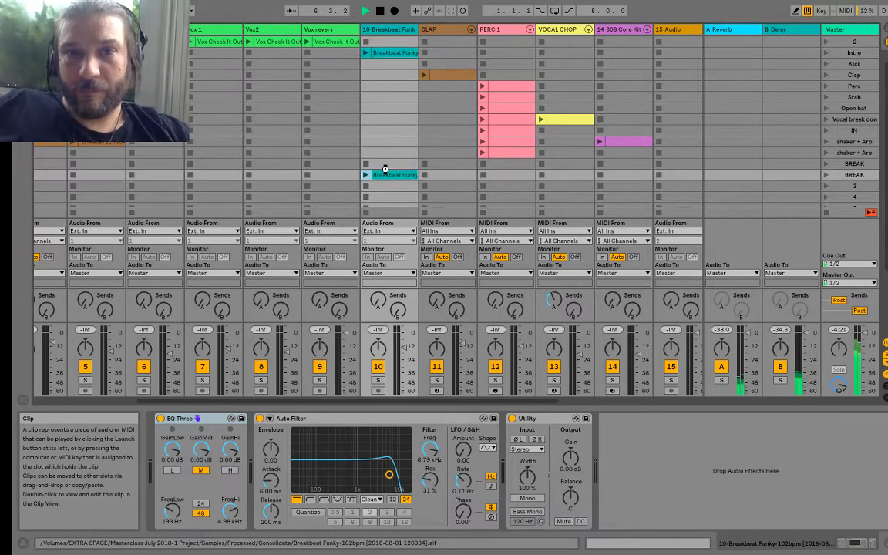
click(826, 176)
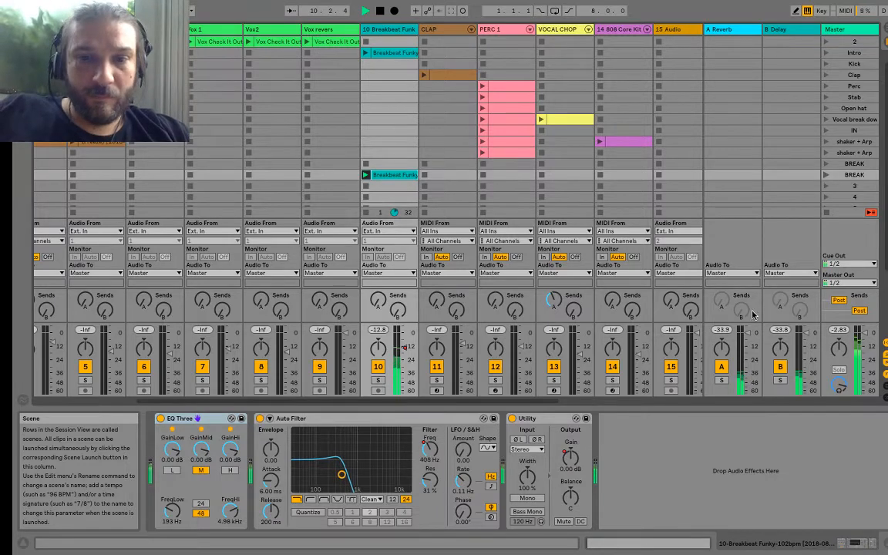
Step: Open the Celestial Pad clip in scene 7 and examine which devices its envelopes can automate
drag(510, 401, 712, 408)
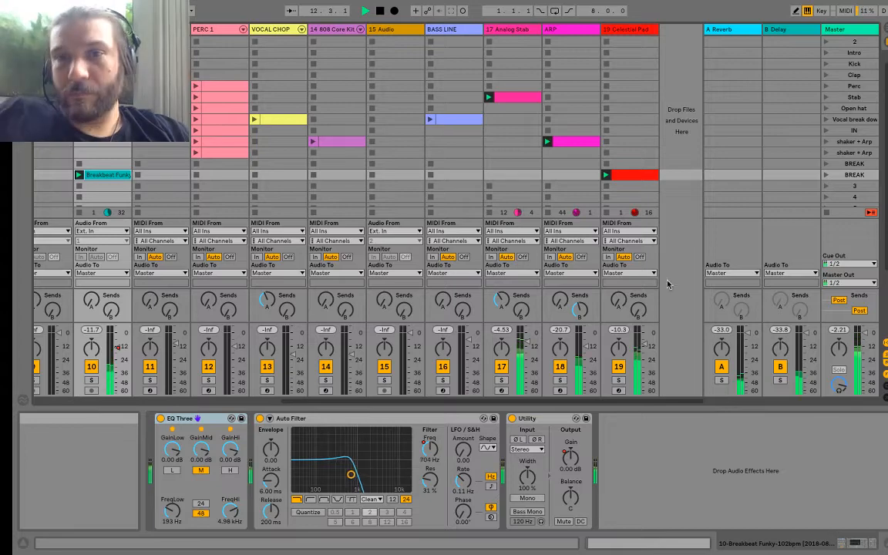
click(622, 179)
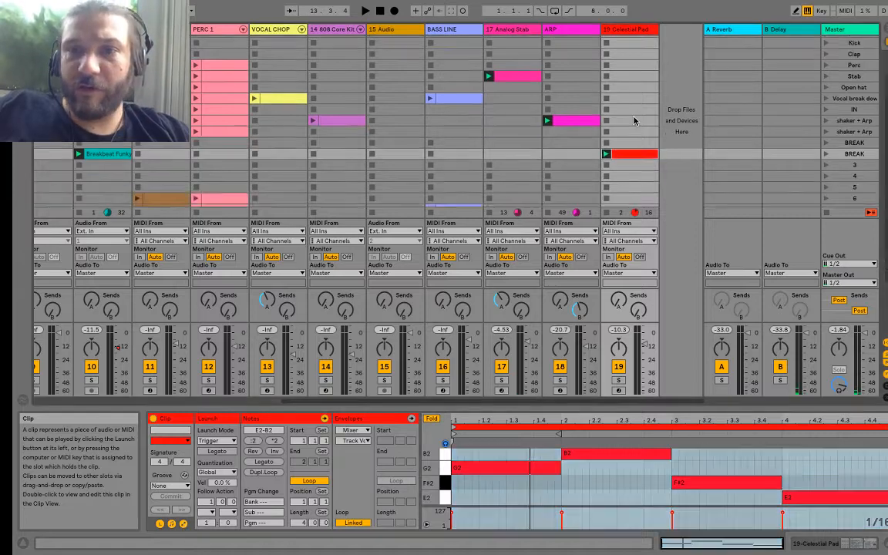
scroll(617, 115, down, 5)
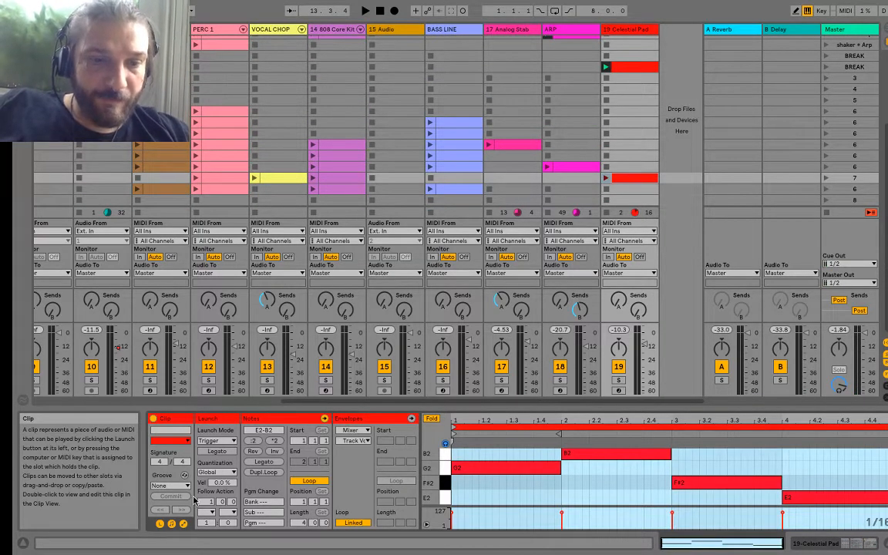
click(183, 524)
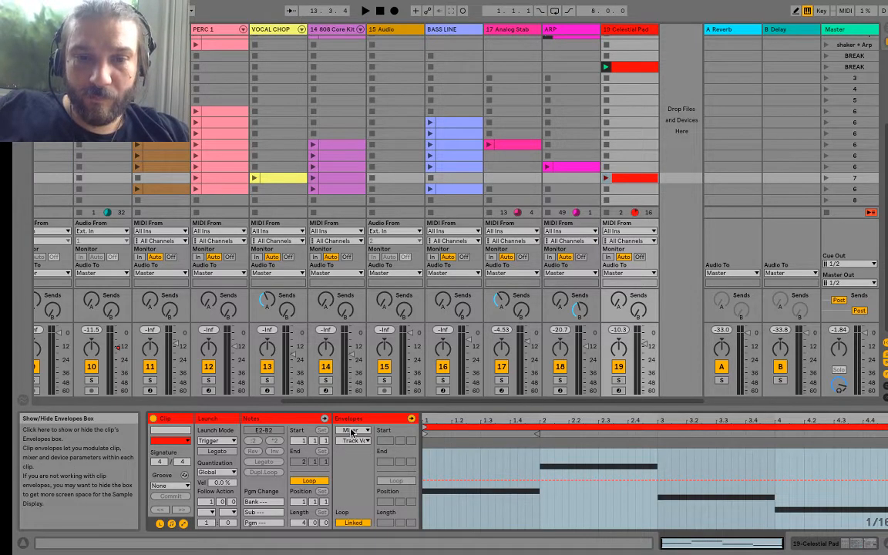
click(352, 431)
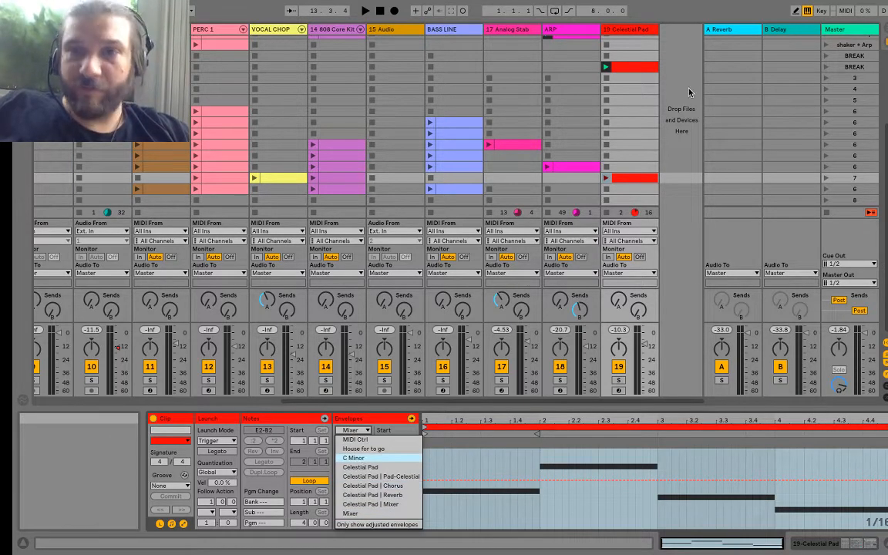
Step: Show the Celestial Pad track's devices, lower the Filter Cutoff to 70.9 Hz and start playback
double_click(624, 29)
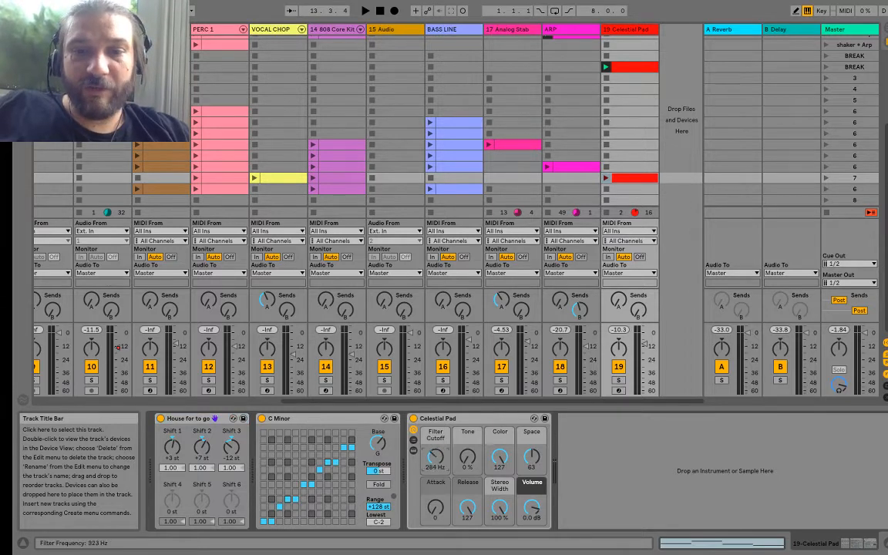
key(space)
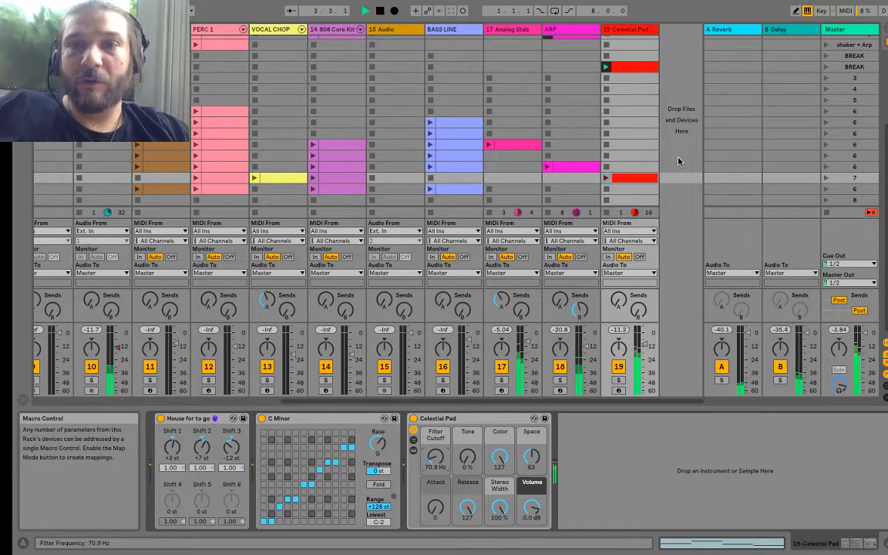
Step: Open the Celestial Pad clip in the second BREAK scene and show its Filter Cutoff envelope for the Celestial Pad device
scroll(677, 161, up, 3)
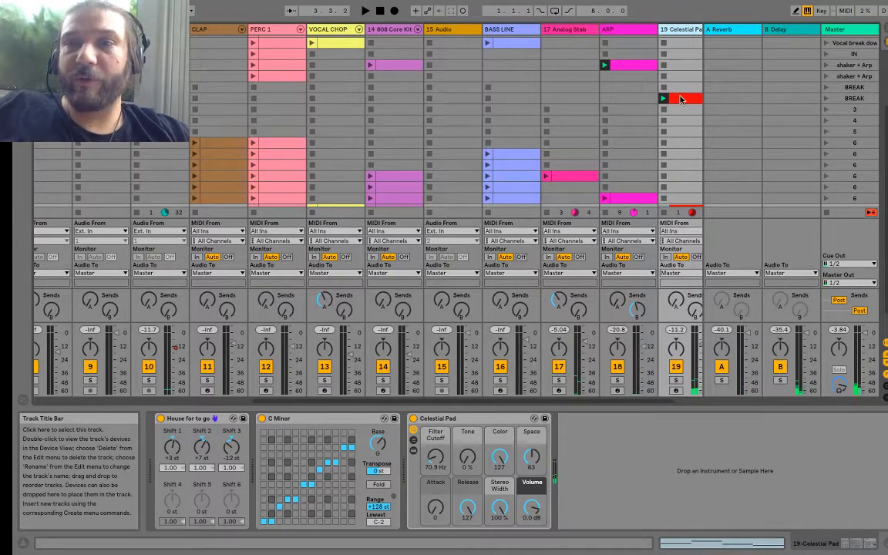
scroll(656, 116, up, 2)
click(642, 122)
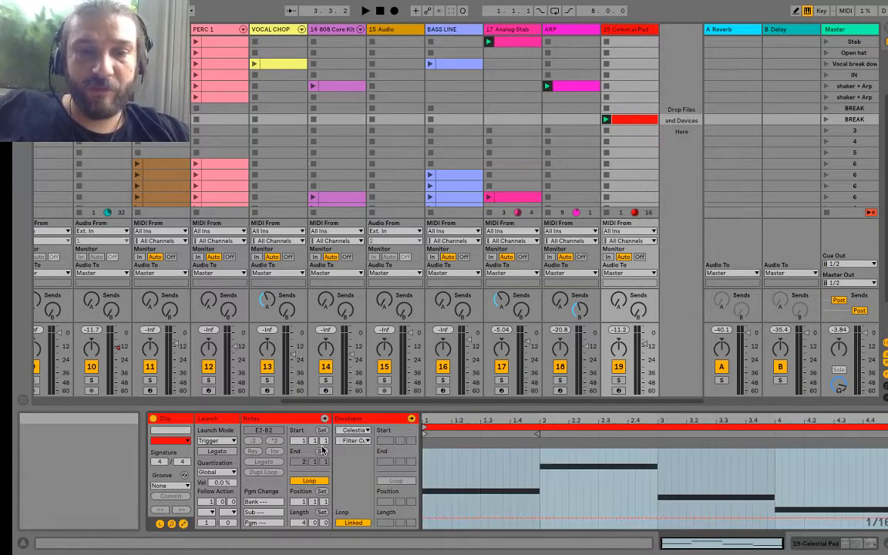
click(348, 431)
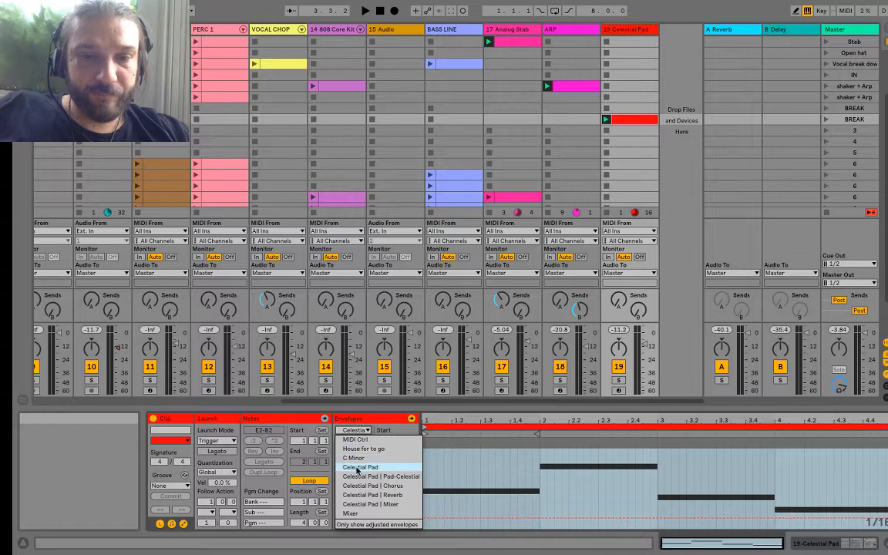
click(358, 468)
click(353, 441)
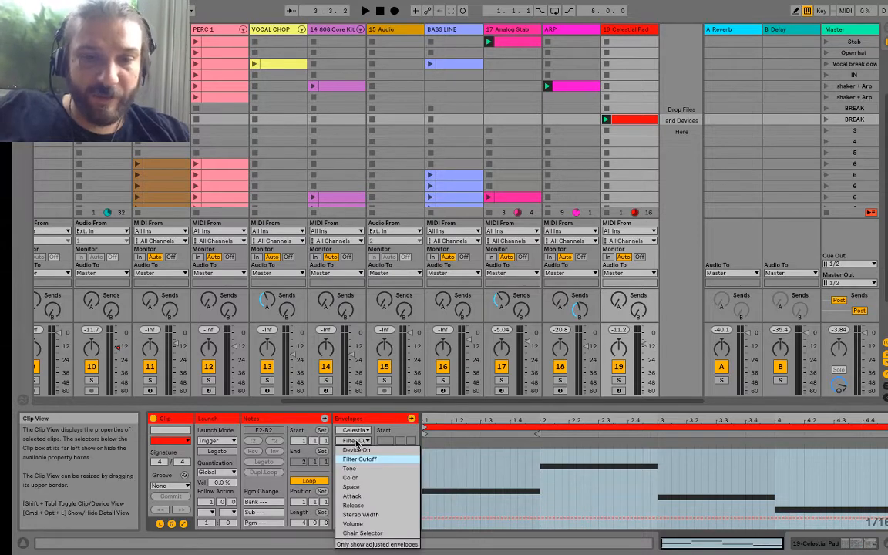
click(367, 427)
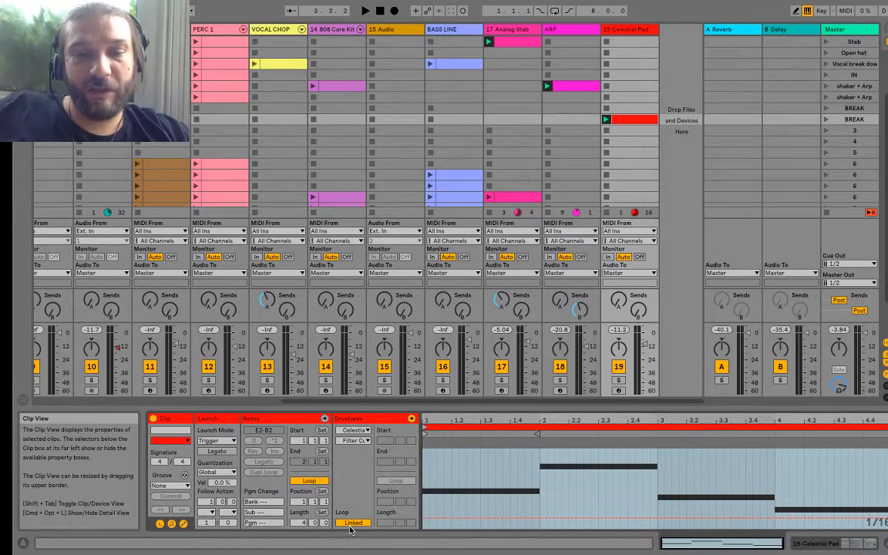
Step: Unlink the Filter Cutoff envelope with a 112-bar loop length and draw the cutoff rising to 18.5 kHz over the opening bars
click(352, 523)
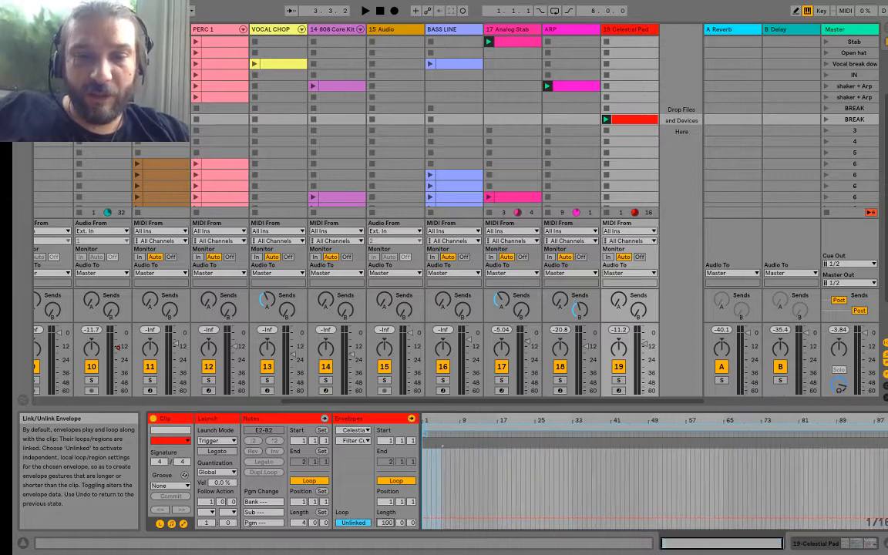
drag(386, 523, 386, 513)
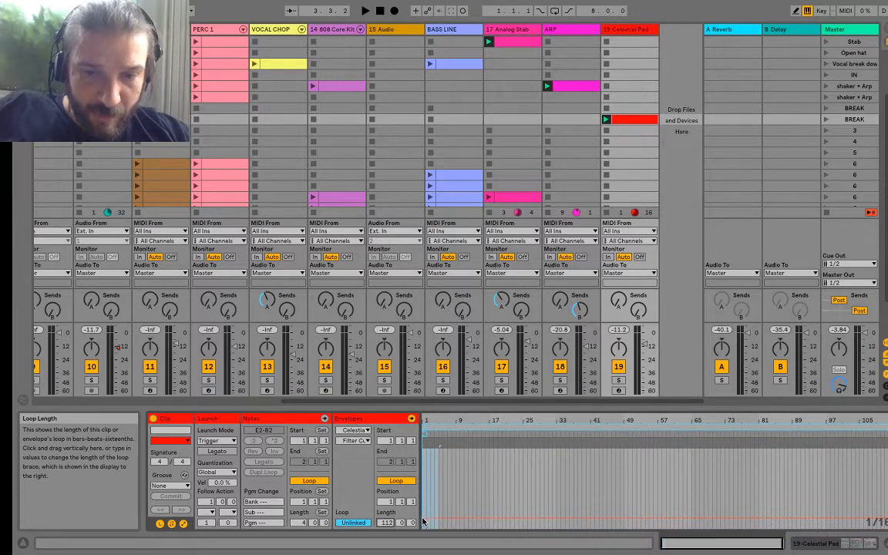
click(424, 519)
drag(433, 519, 433, 448)
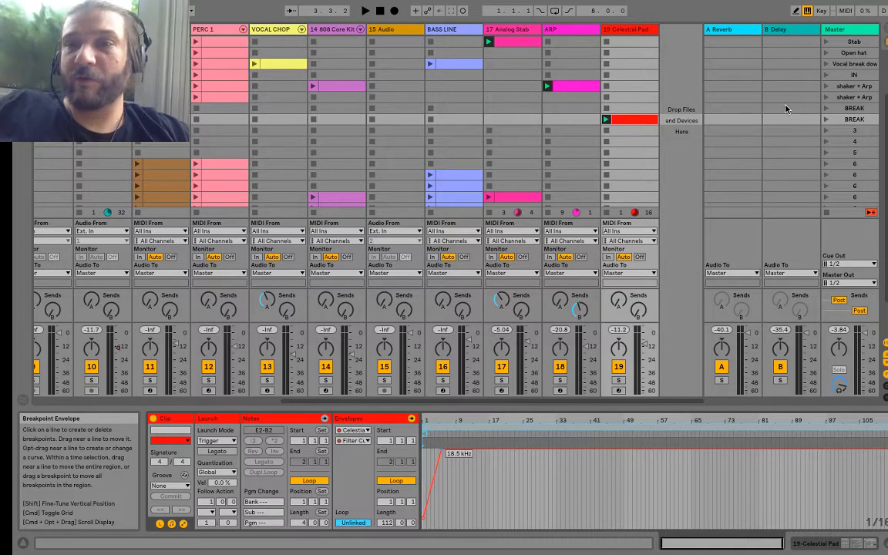
Step: Play the second BREAK scene and inspect the Breakbeat Funky clip's filter frequency envelope in the first BREAK scene
click(824, 119)
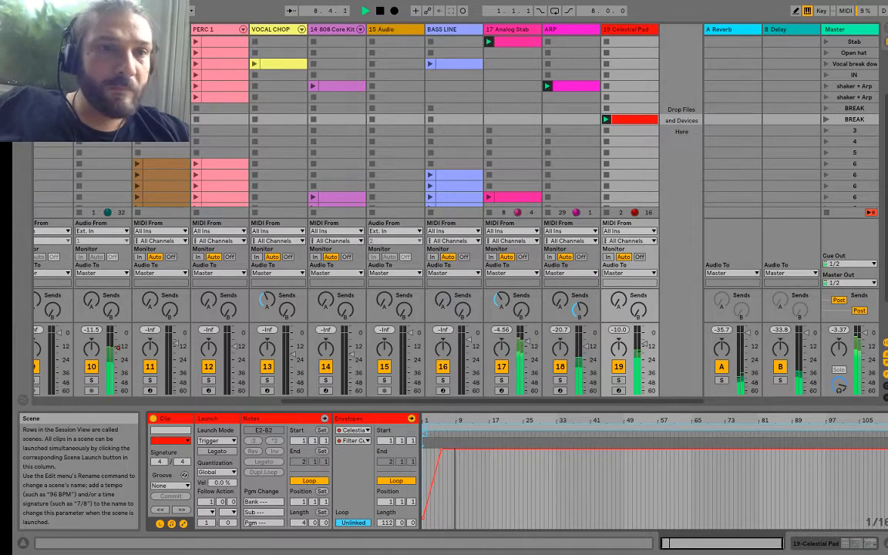
click(103, 97)
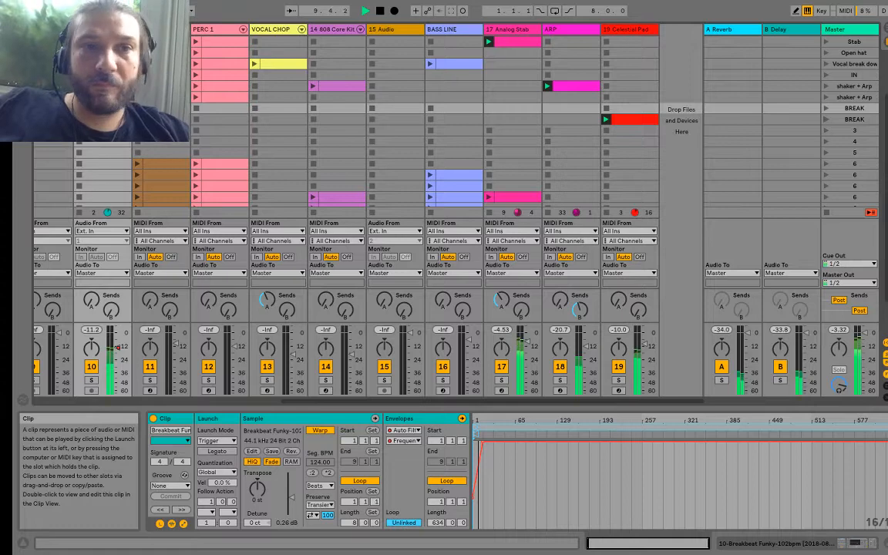
click(103, 119)
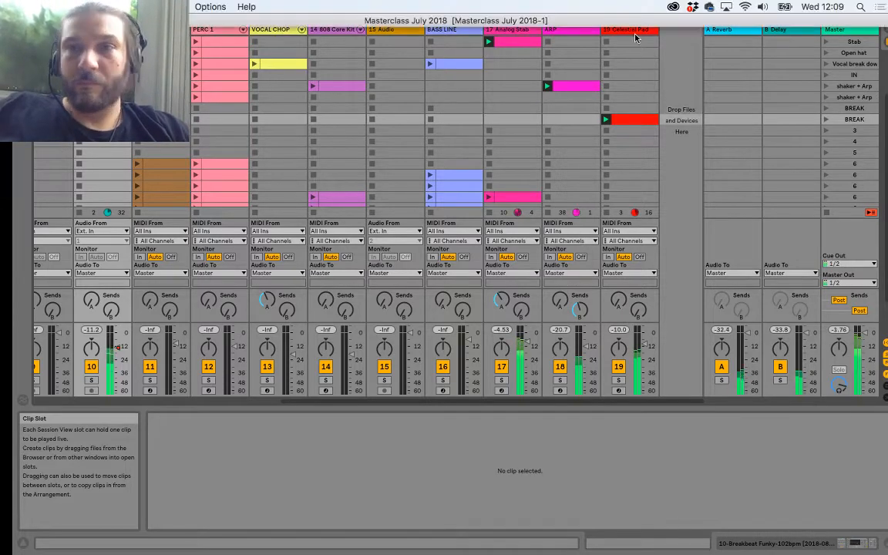
Step: Audition the first shaker + Arp scene and copy it directly below the second BREAK scene
scroll(411, 173, left, 10)
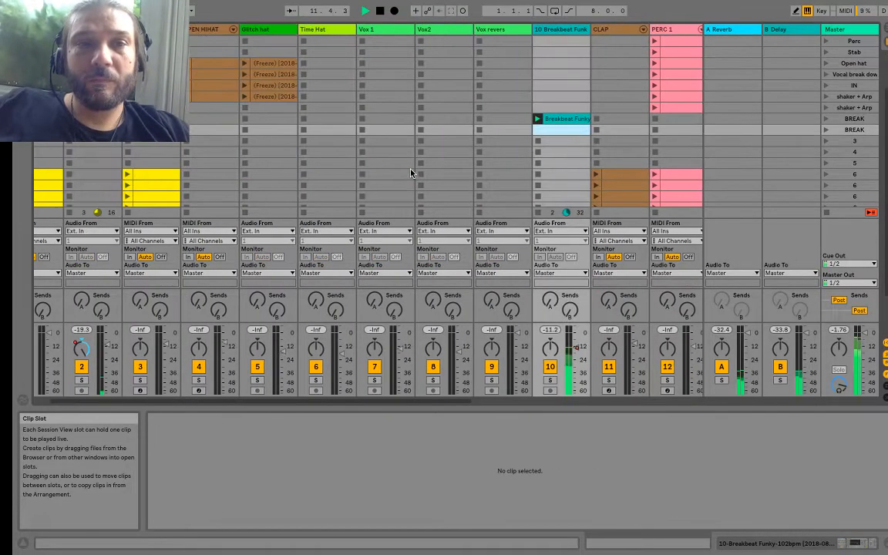
scroll(411, 173, up, 2)
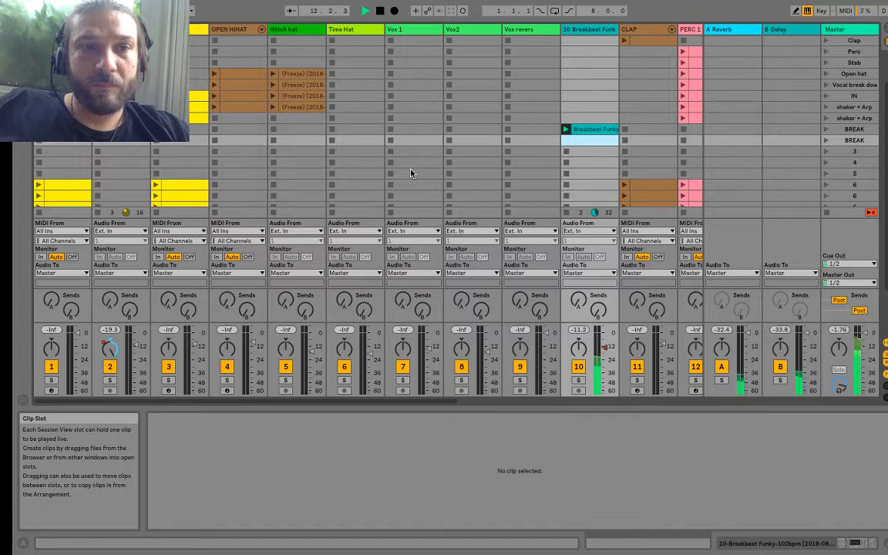
click(825, 107)
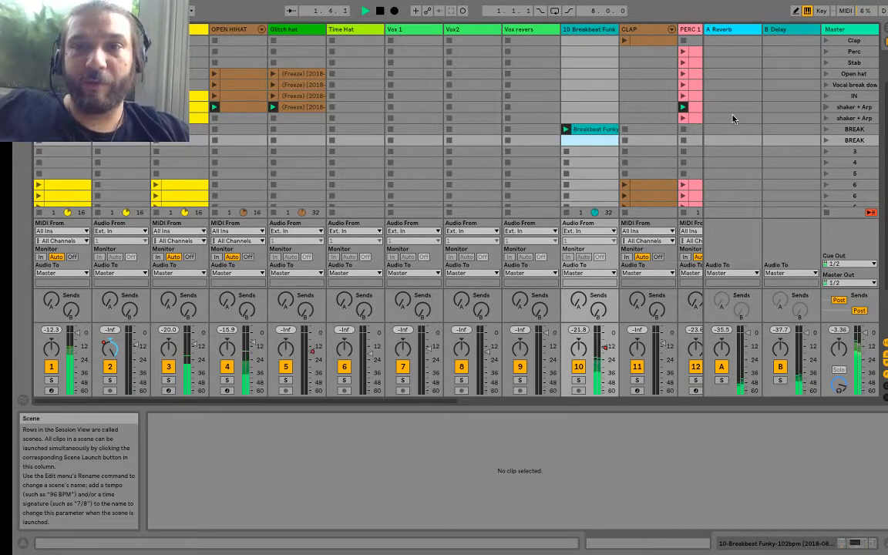
click(855, 107)
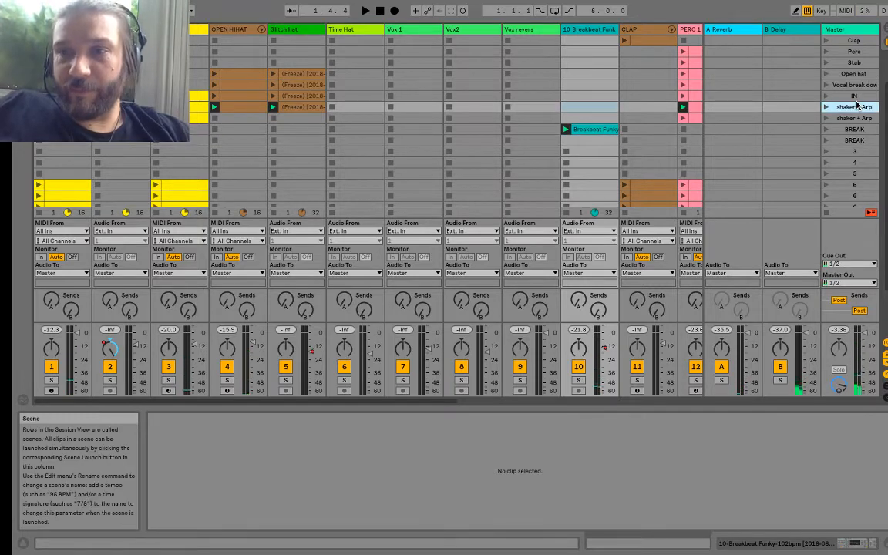
drag(851, 108, 851, 146)
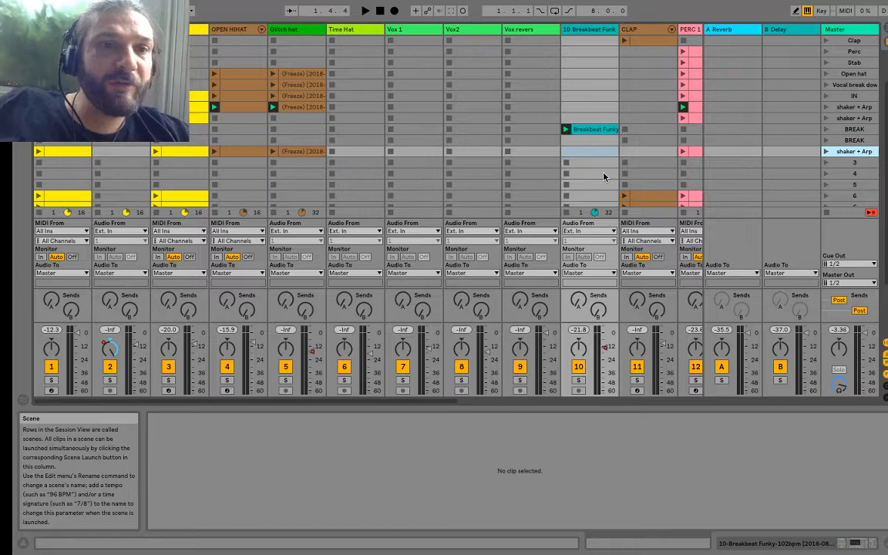
Step: Copy the existing CLAP and BASS LINE clips into the copied shaker + Arp scene and the VOCAL CHOP clip into the second BREAK scene
scroll(542, 154, right, 3)
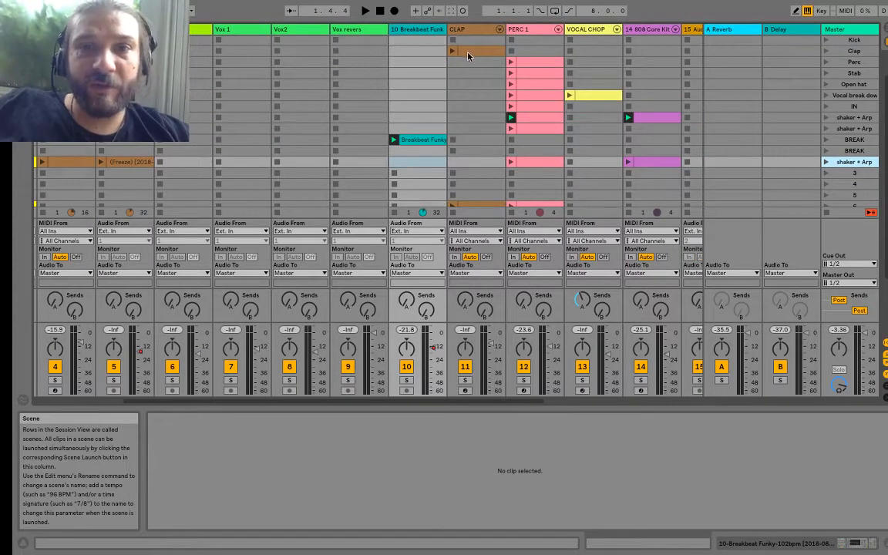
drag(467, 52, 472, 165)
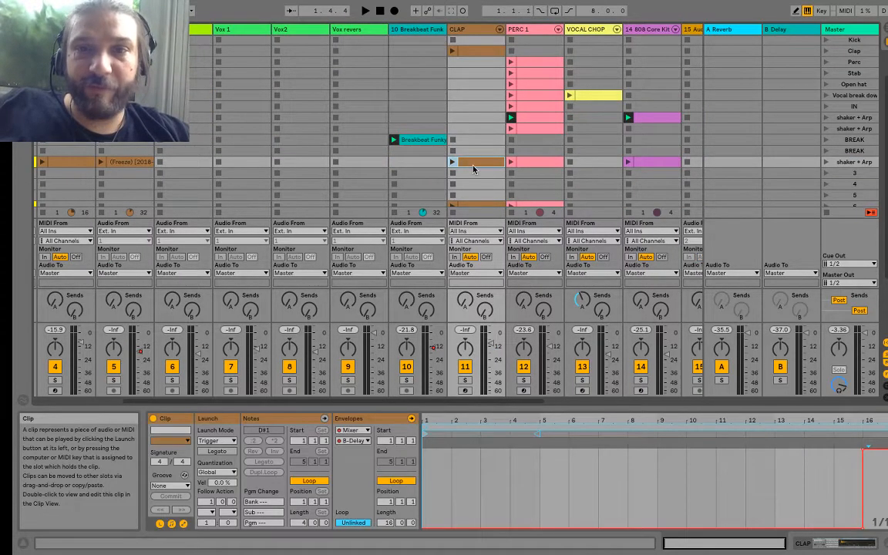
scroll(473, 168, right, 2)
scroll(474, 165, up, 1)
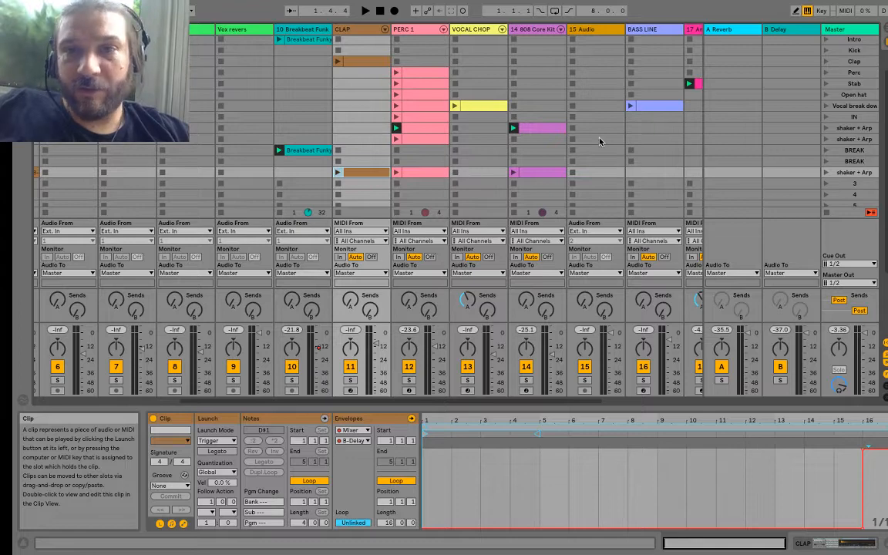
drag(475, 105, 478, 161)
scroll(478, 158, right, 2)
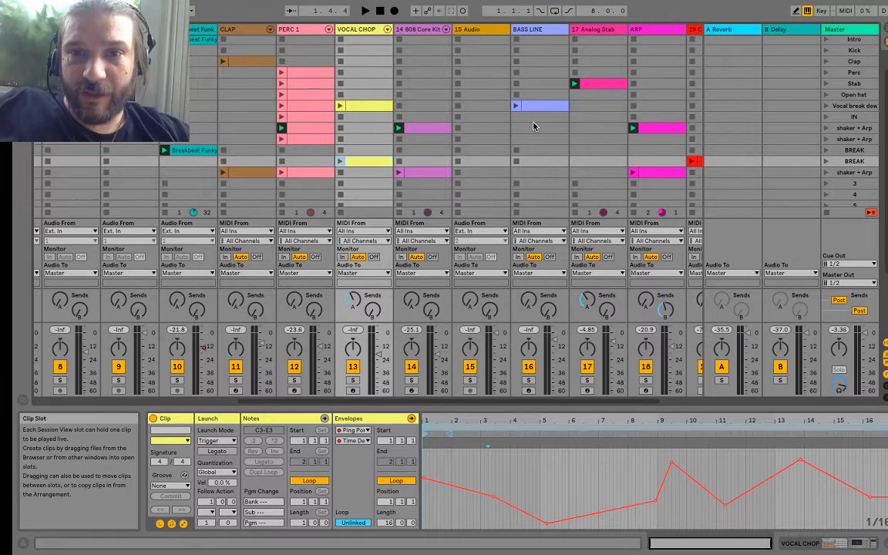
drag(539, 106, 538, 174)
Step: Rename the copied shaker + Arp scene as "BAck in"
click(844, 174)
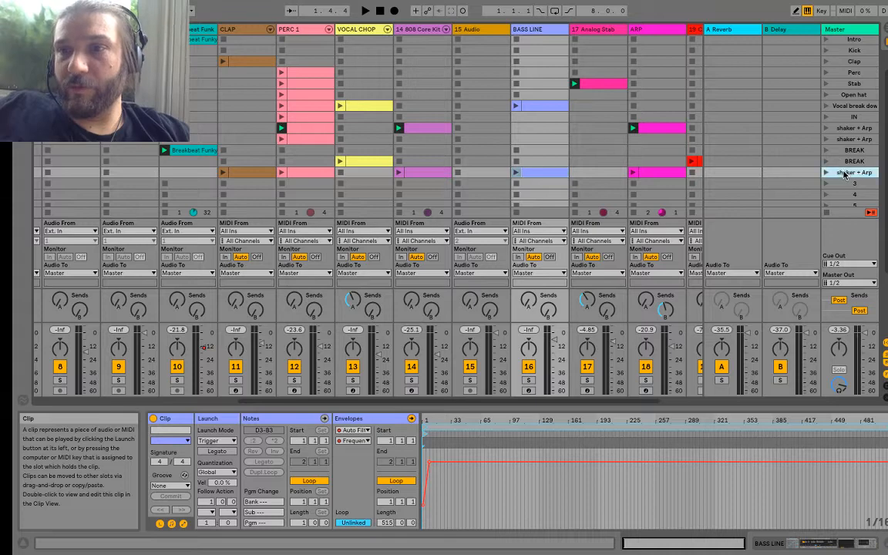
key(ctrl+r)
key(BackSpace)
text(B)
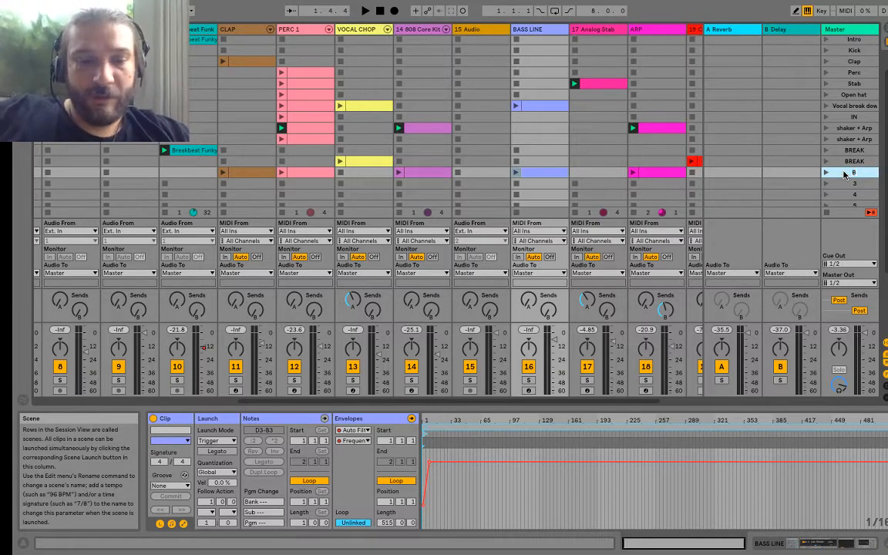
text(ACK)
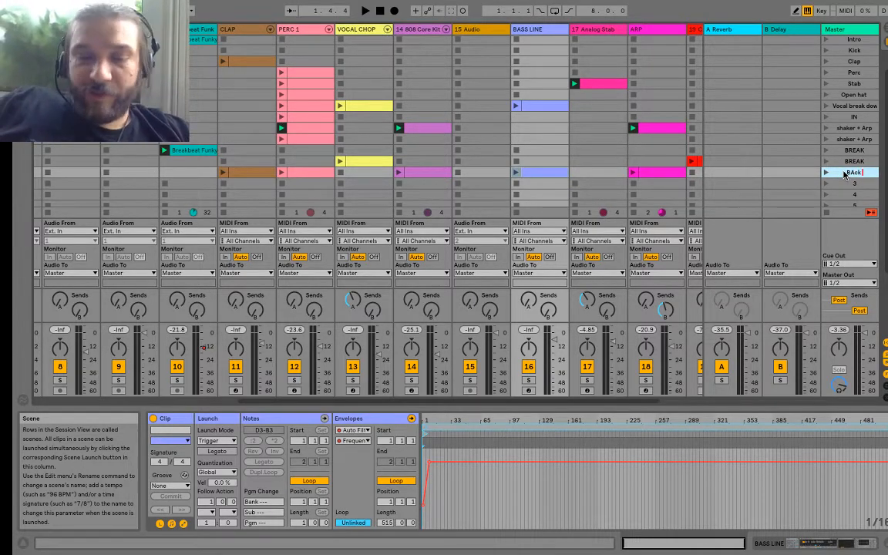
text( IN)
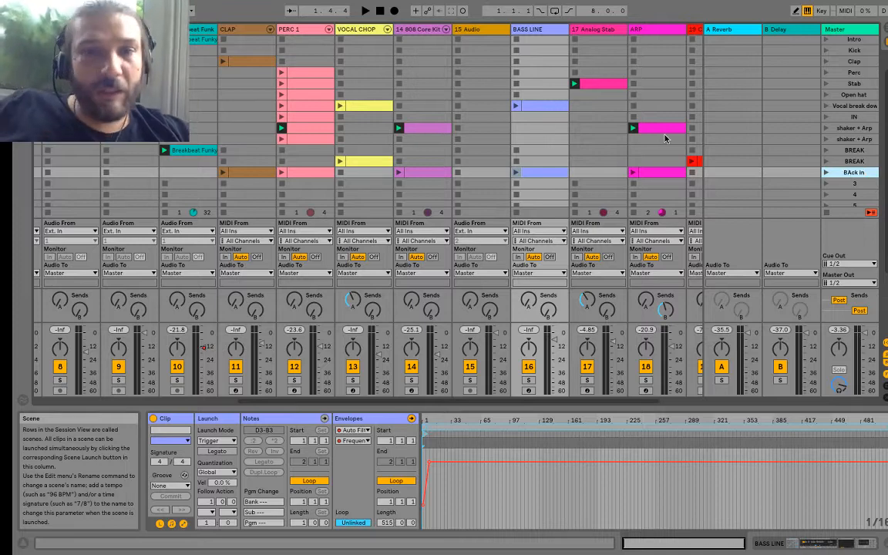
Step: Play the BAck in scene and review the scene layout across all tracks
click(825, 172)
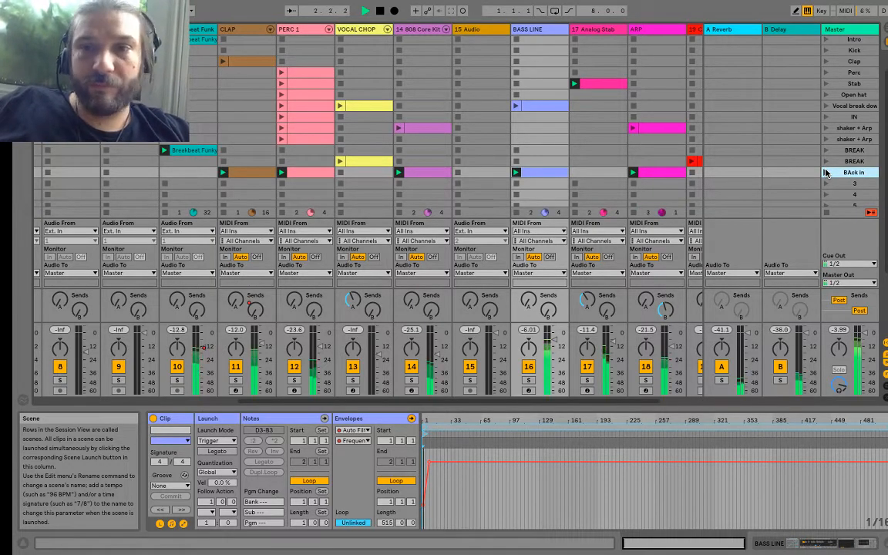
scroll(825, 173, right, 3)
scroll(825, 172, up, 1)
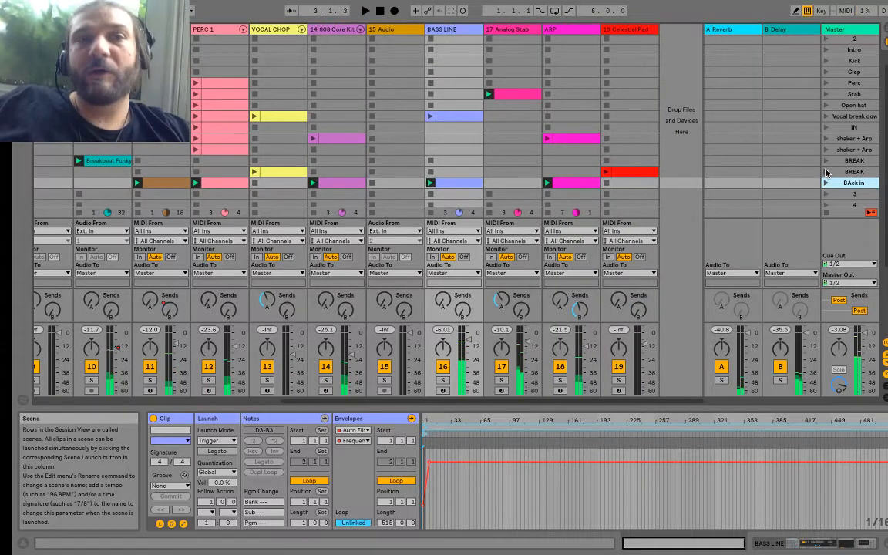
mouse_move(558, 3)
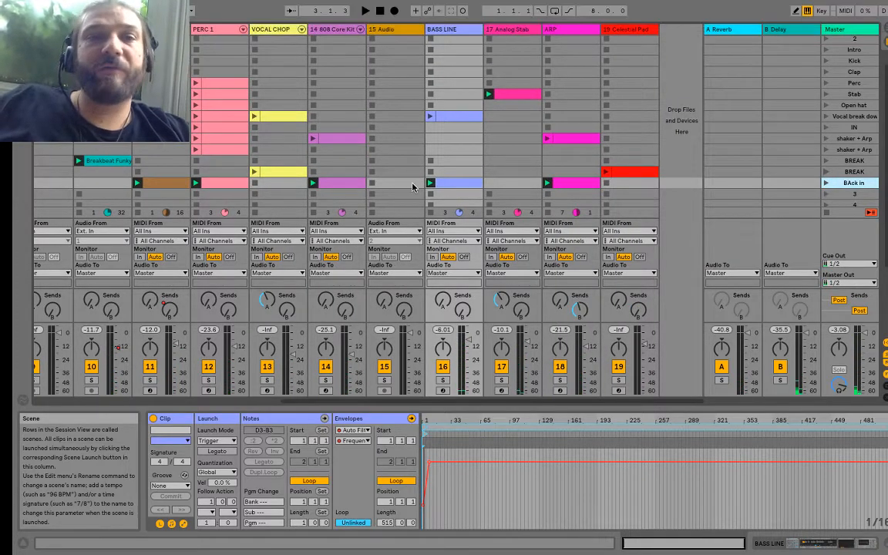
scroll(414, 185, left, 4)
scroll(414, 185, up, 1)
scroll(413, 187, left, 3)
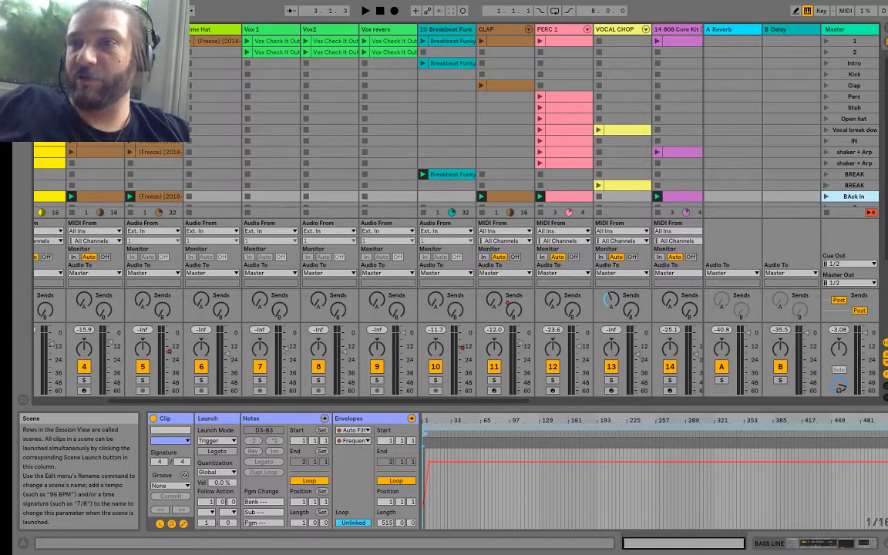
Step: Switch to the Arrangement View and take the Live window out of full screen
click(885, 31)
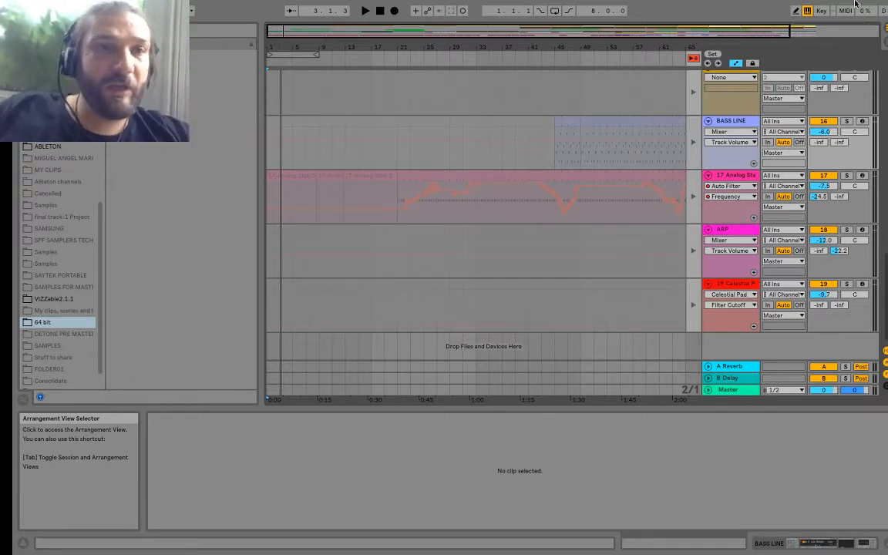
mouse_move(791, 3)
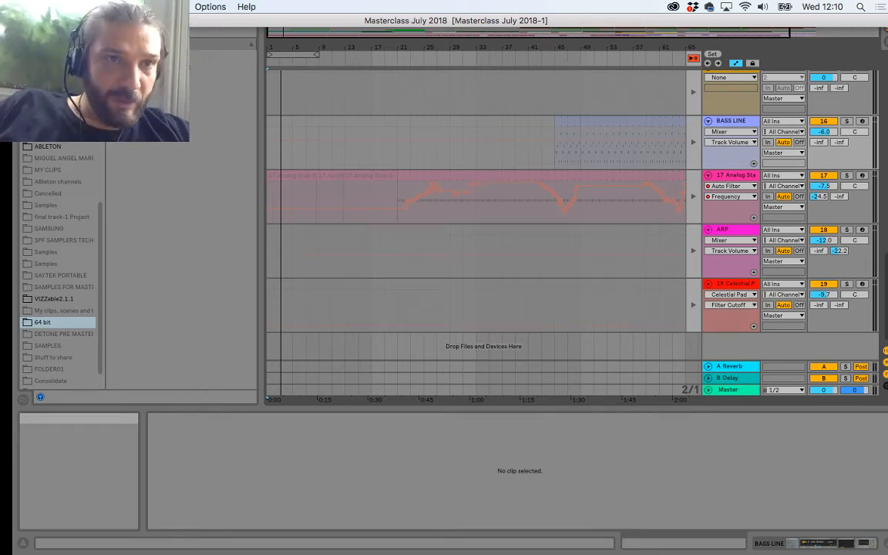
click(44, 21)
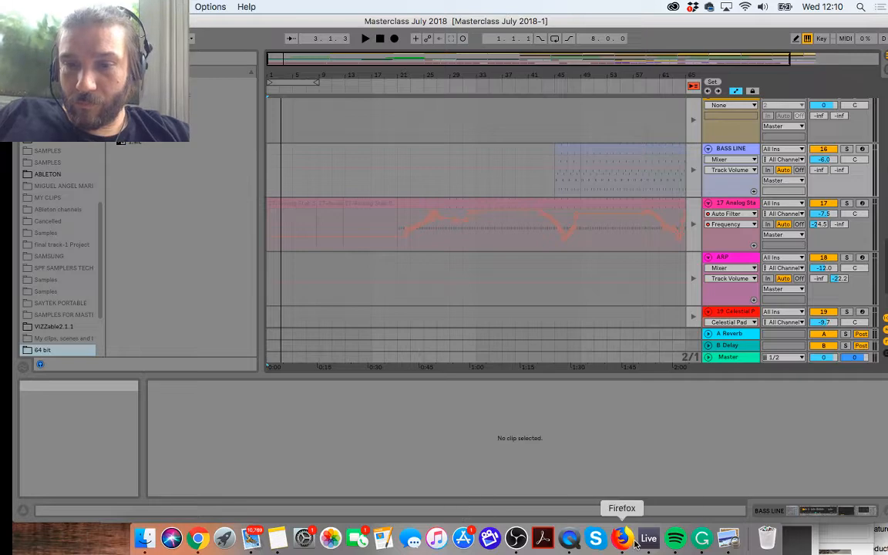
Step: Switch to Google Chrome to check the live stream's chat, and minimise its window
click(198, 538)
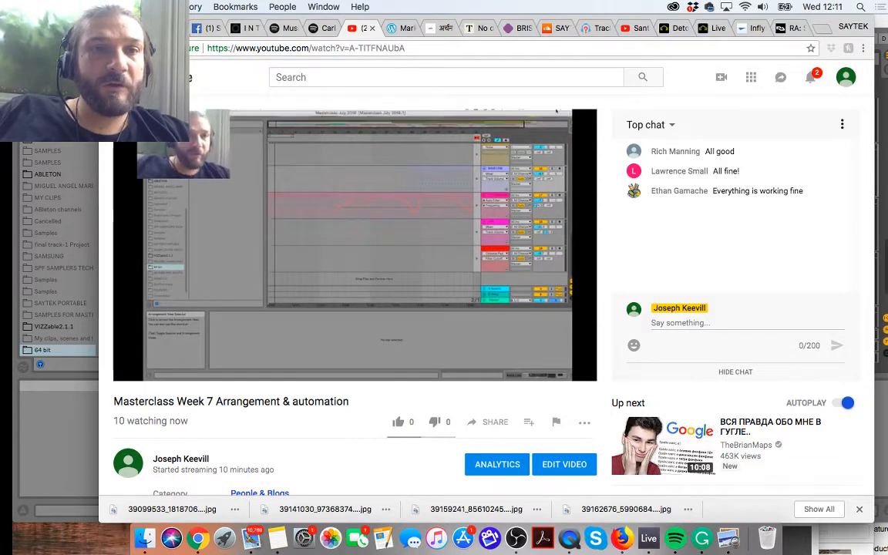
key(super+m)
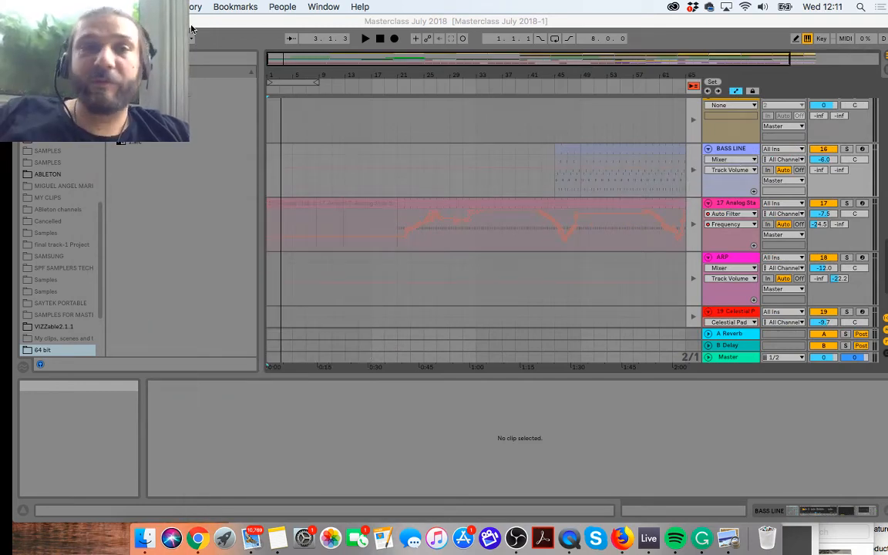
click(125, 7)
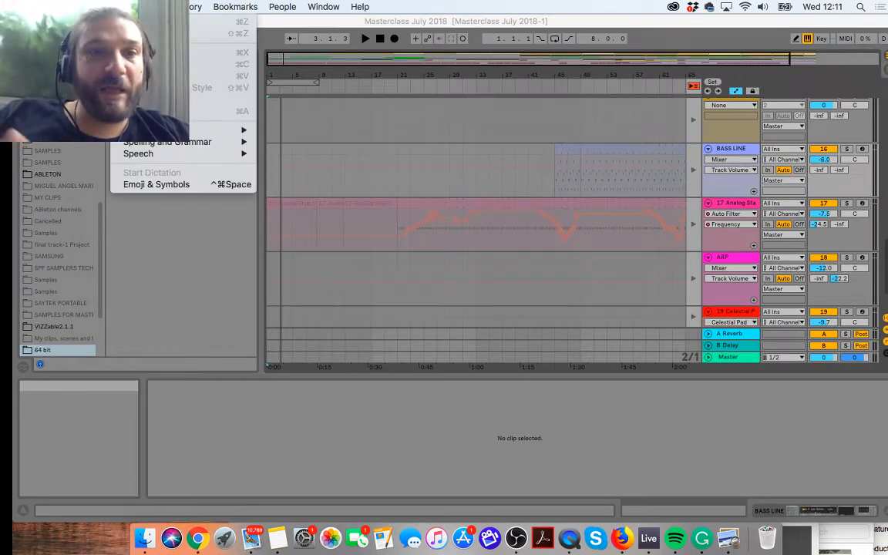
Step: Select everything in the Arrangement View and delete it to clear the timeline
click(428, 188)
click(429, 188)
click(110, 6)
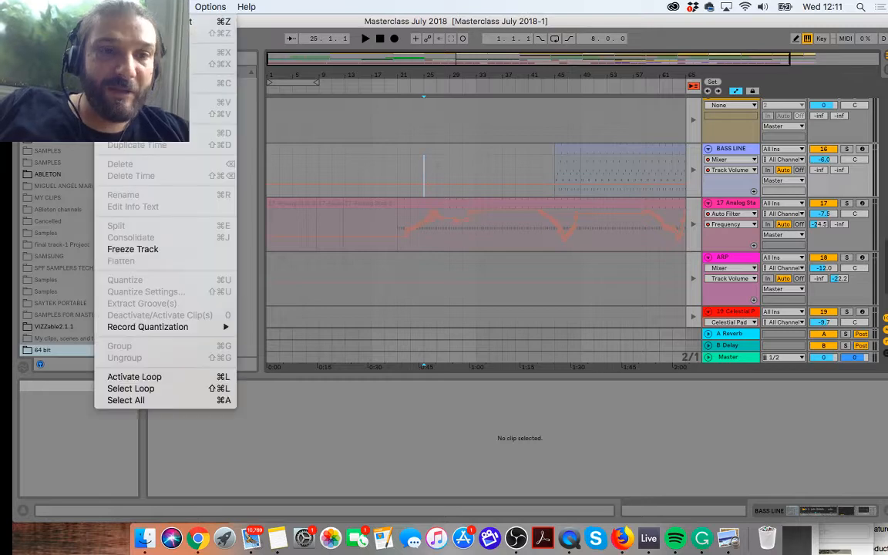
click(139, 400)
key(Delete)
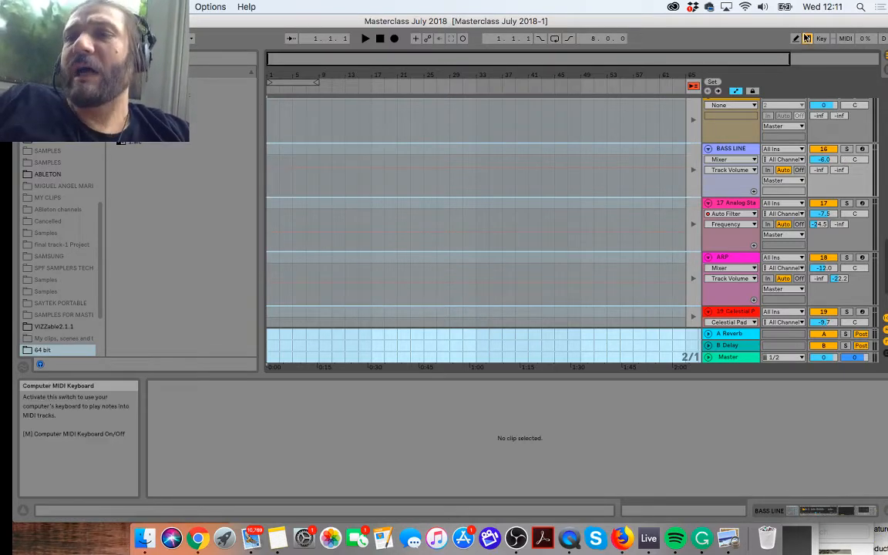
Step: Return to the Session View, select the Intro scene and review the scenes from Intro down to BAck in
key(Tab)
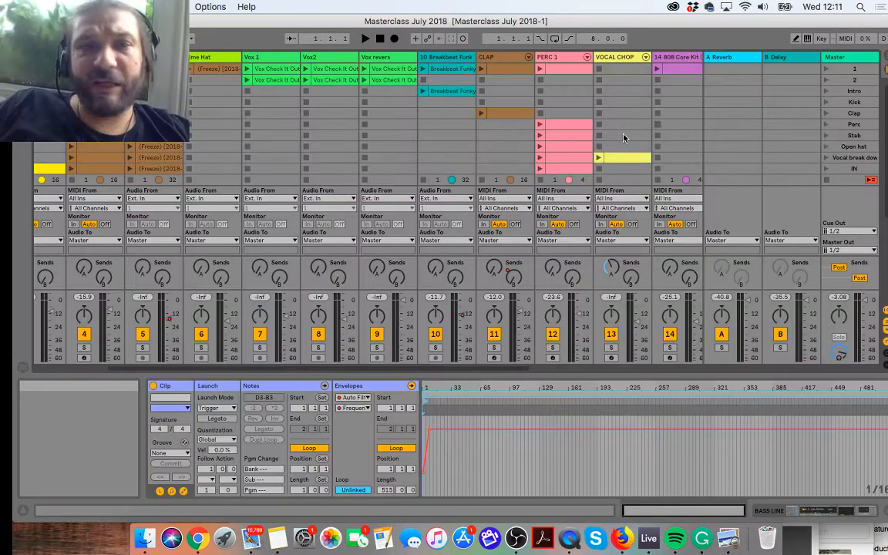
scroll(624, 138, left, 3)
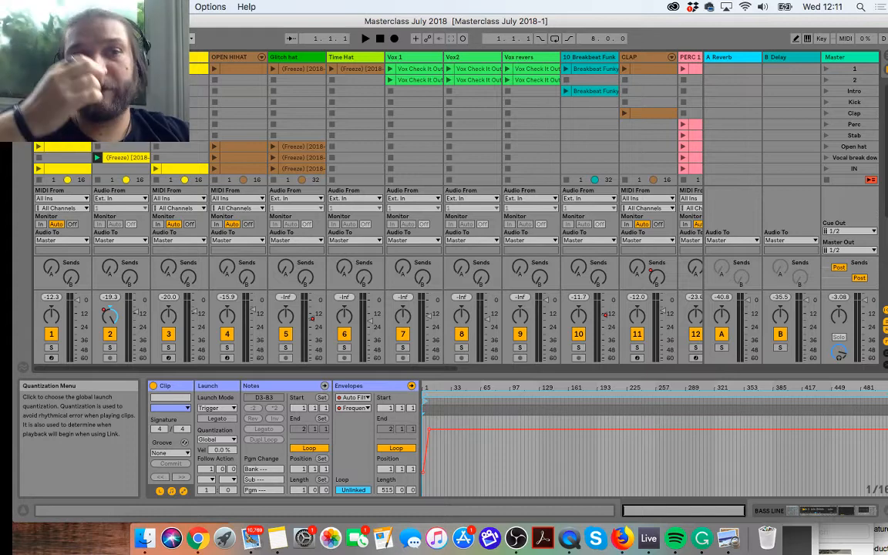
click(847, 92)
scroll(841, 115, down, 5)
scroll(842, 147, right, 3)
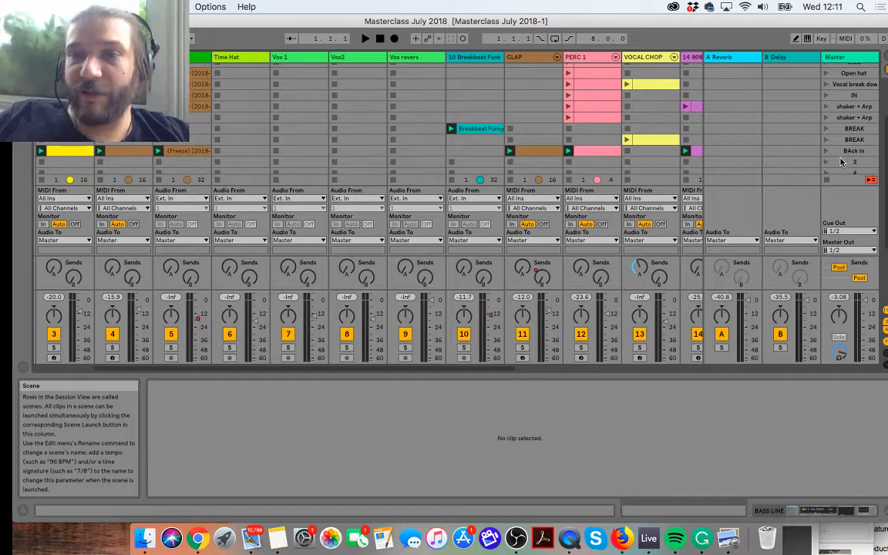
scroll(842, 162, up, 5)
scroll(842, 162, left, 3)
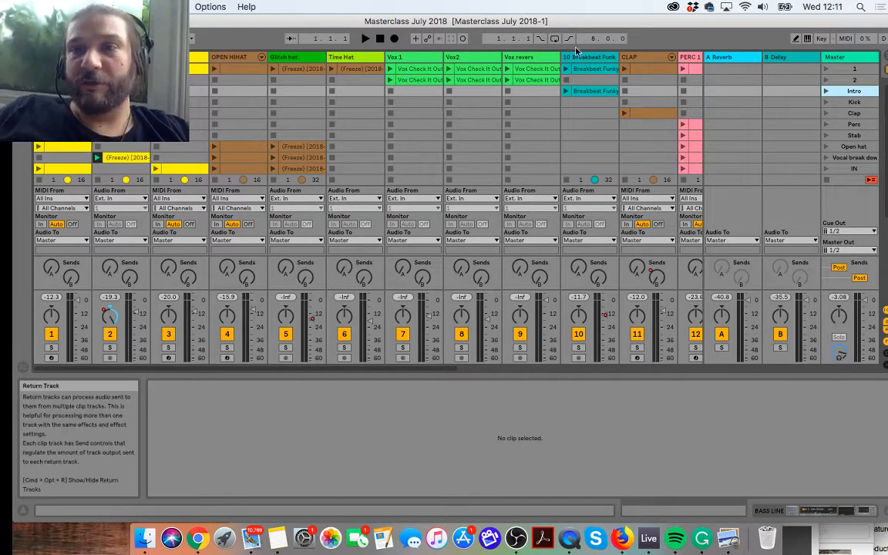
Step: Launch the Intro scene, stop playback, and start Arrangement recording from bar 1
click(827, 92)
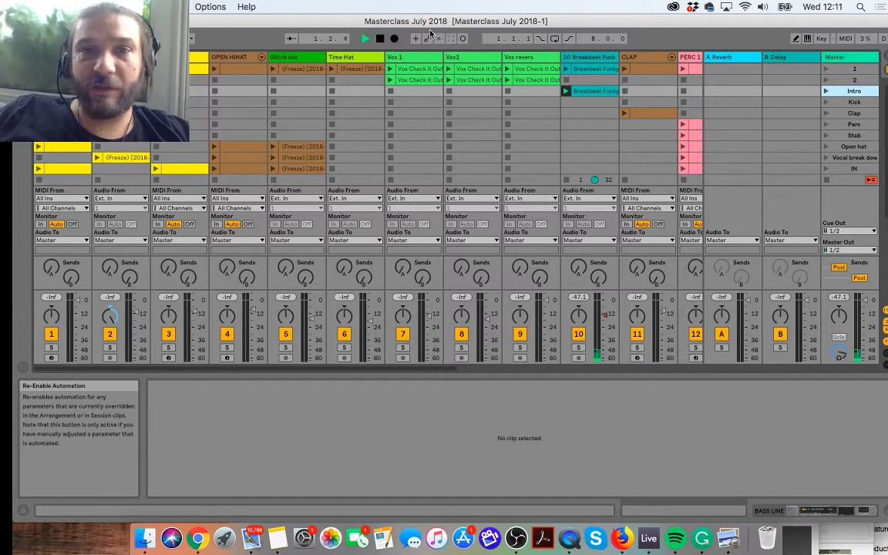
click(379, 39)
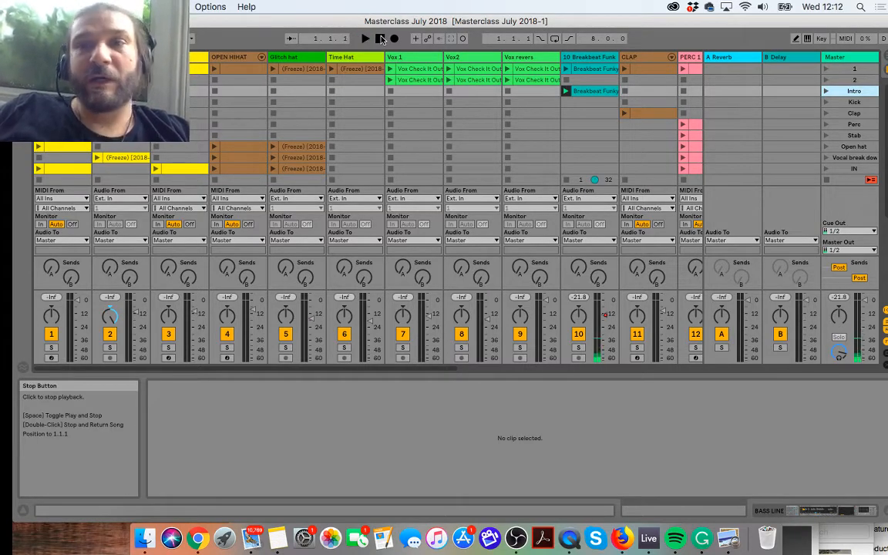
click(394, 39)
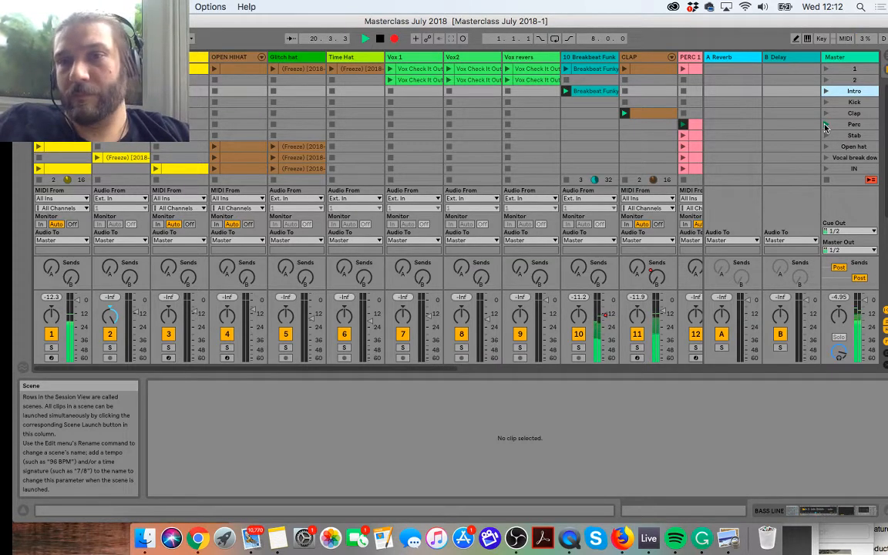
Step: Launch the Stab scene into the recording and check its recorded clips in the Arrangement View
key(XF86AudioRaiseVolume)
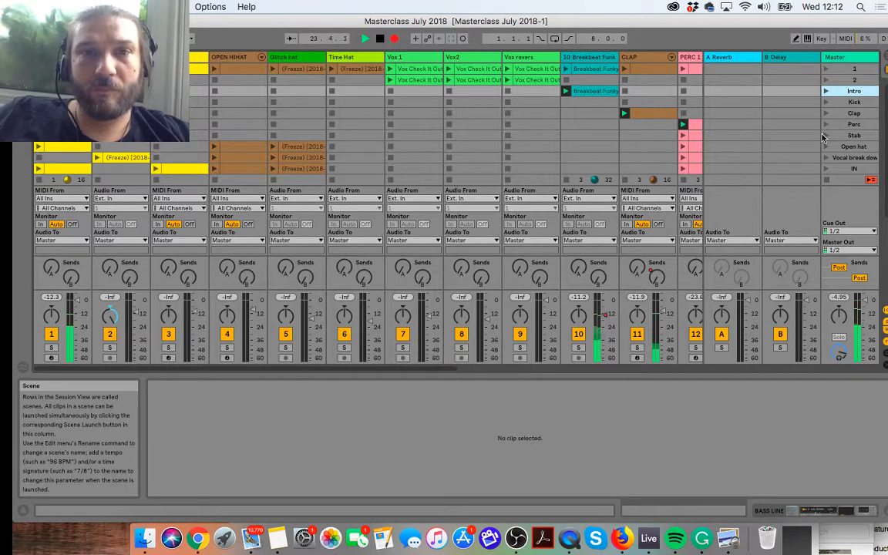
click(824, 136)
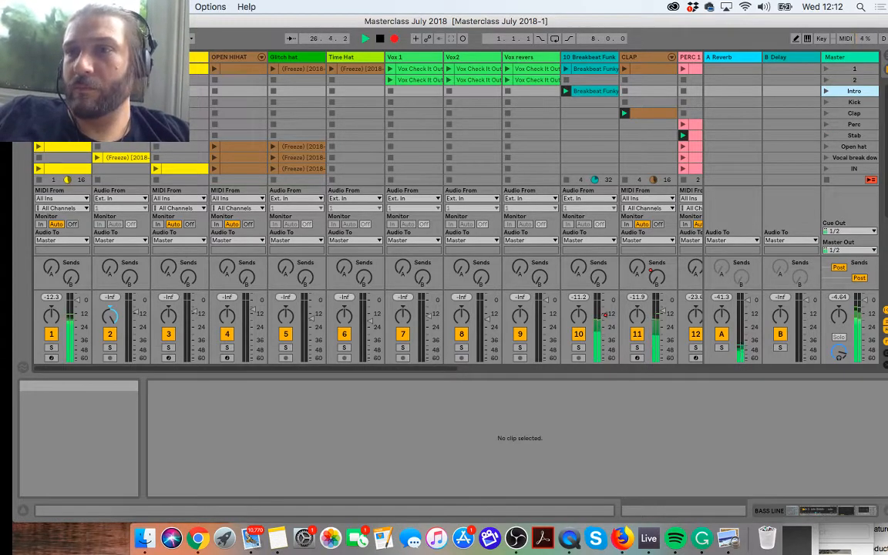
key(Tab)
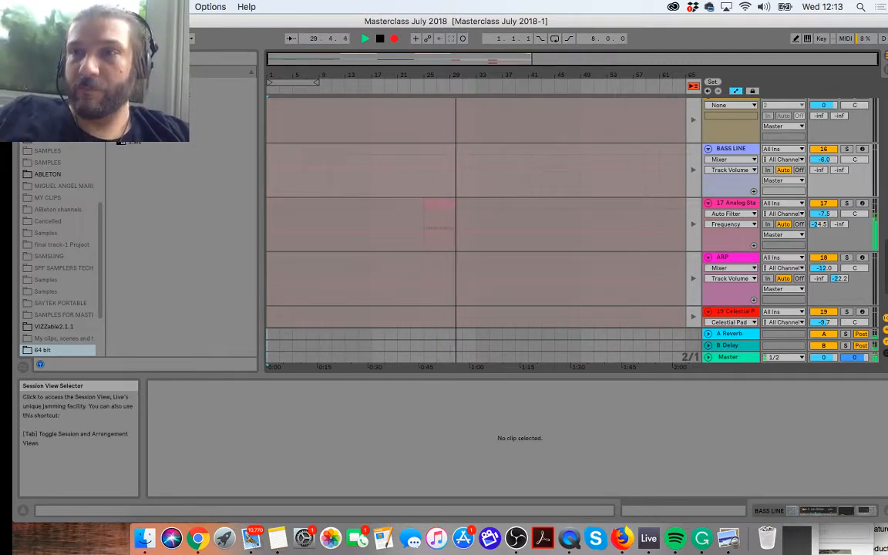
key(Tab)
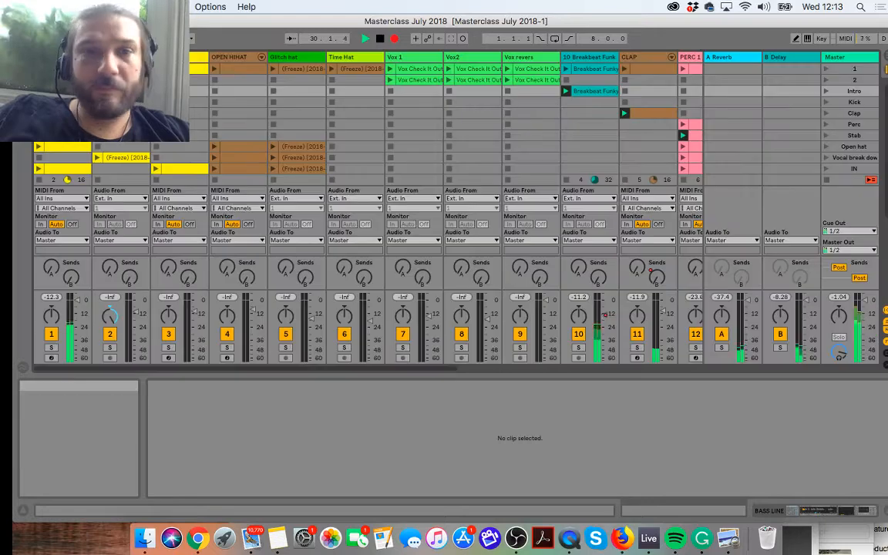
Step: Launch the Open hat scene into the recording and check the timeline before returning to the Session View
click(822, 145)
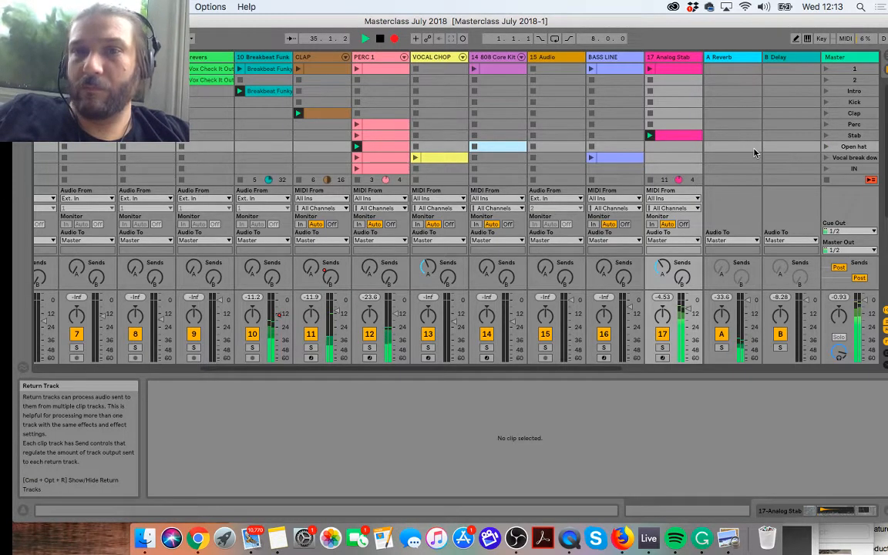
scroll(754, 153, right, 3)
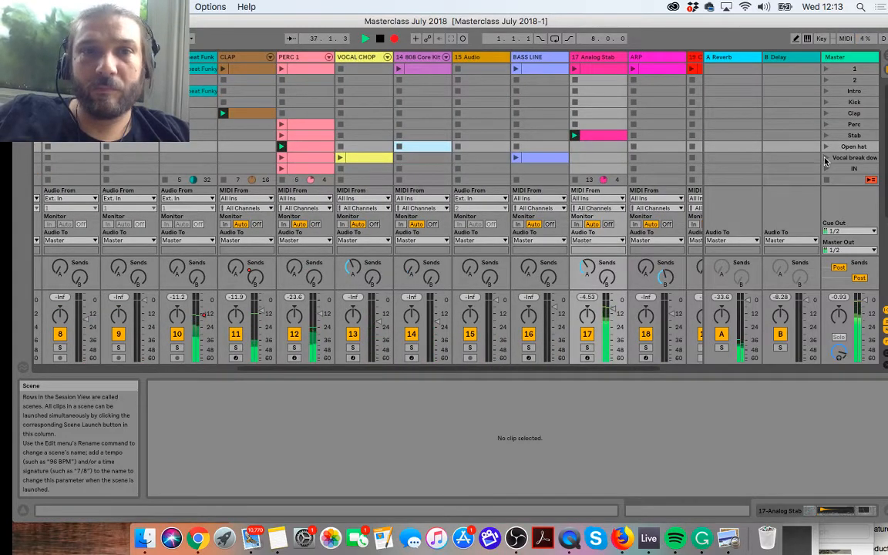
key(Tab)
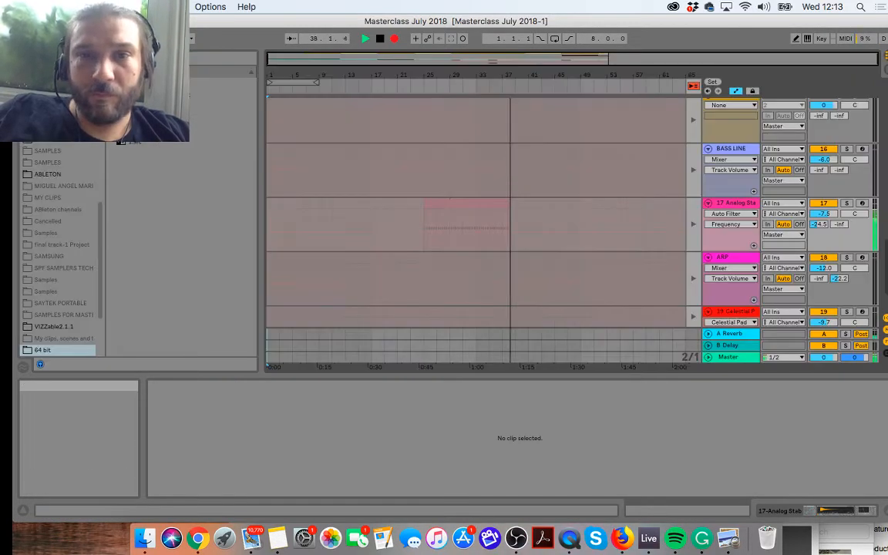
key(Tab)
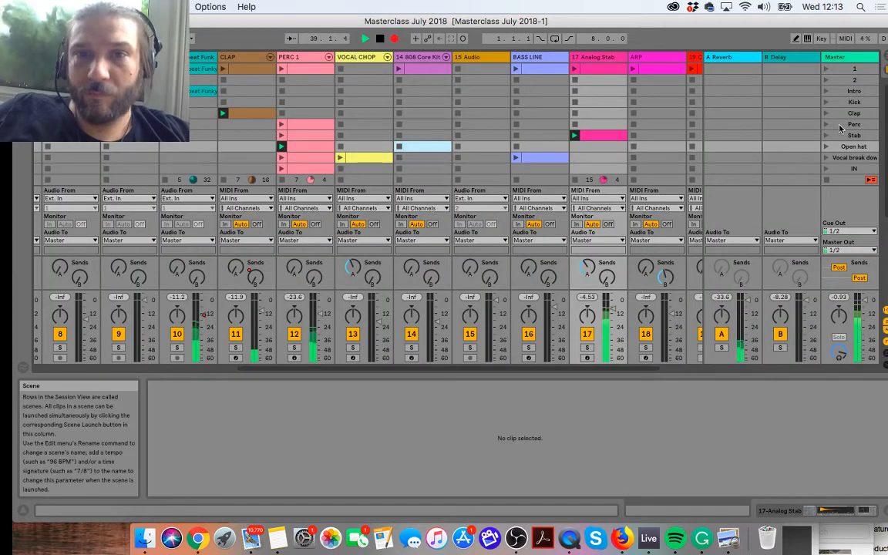
Step: Launch the Vocal break down scene and then the IN scene while recording continues
click(825, 158)
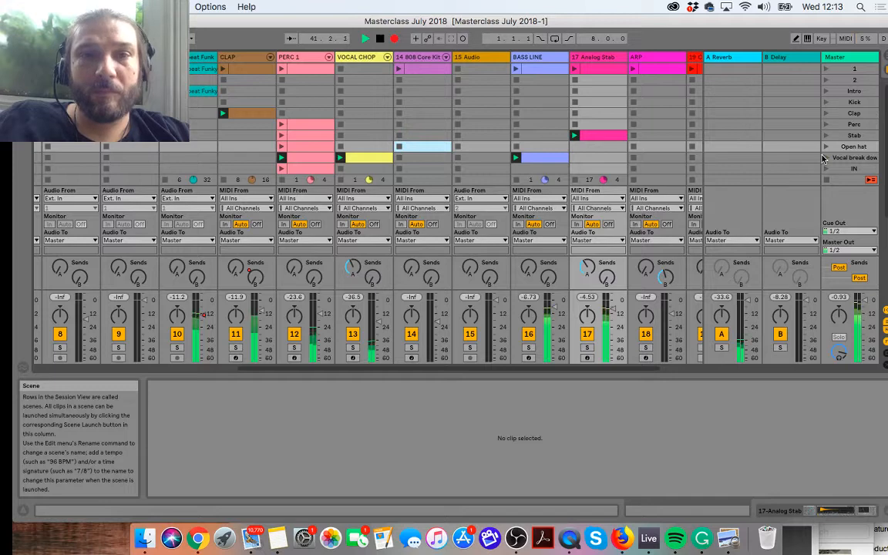
scroll(822, 158, down, 2)
scroll(823, 158, right, 1)
scroll(823, 155, down, 1)
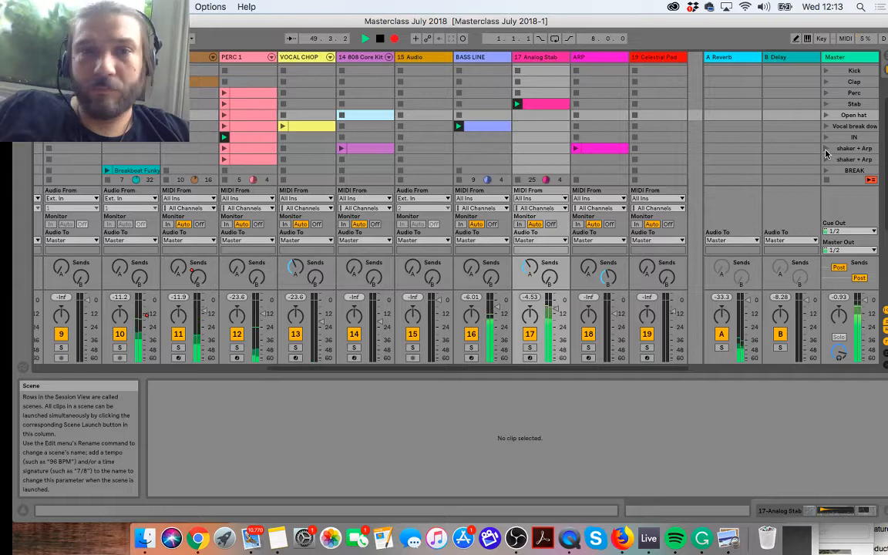
Step: Launch the first shaker + Arp scene and check its recorded ARP clip in the Arrangement View
click(825, 149)
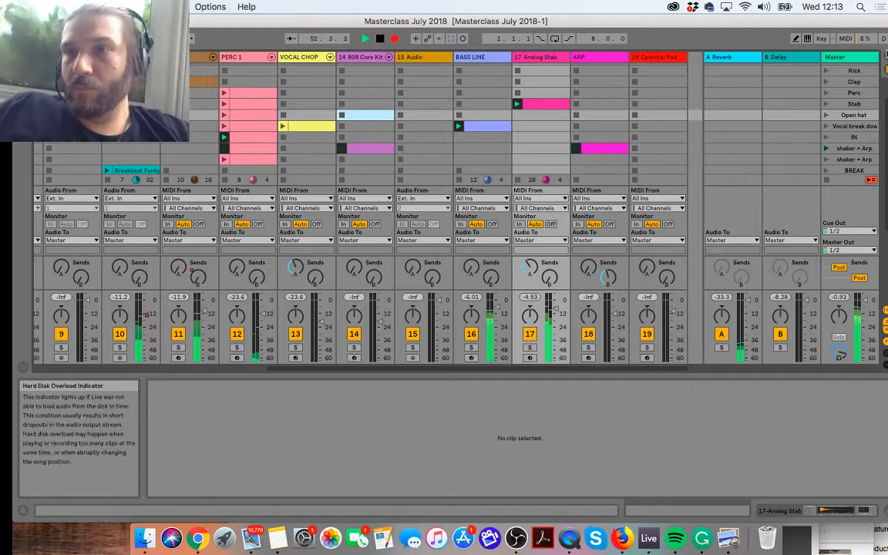
key(Tab)
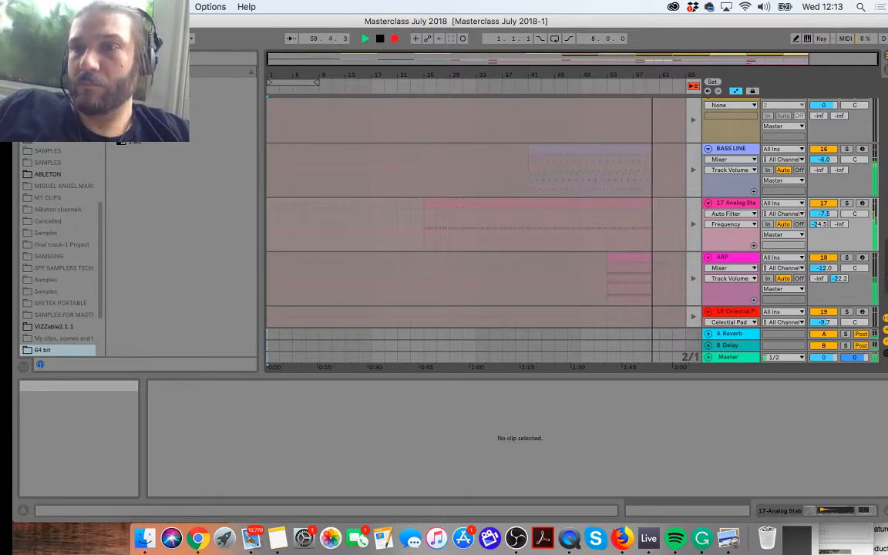
click(883, 58)
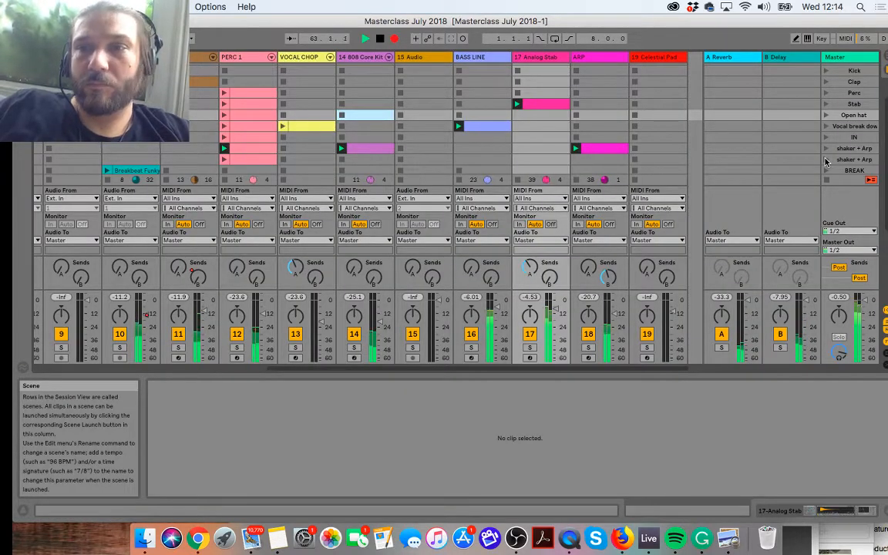
Step: Launch the second shaker + Arp scene into the recording and inspect the latest bars of the Arrangement
scroll(744, 165, right, 2)
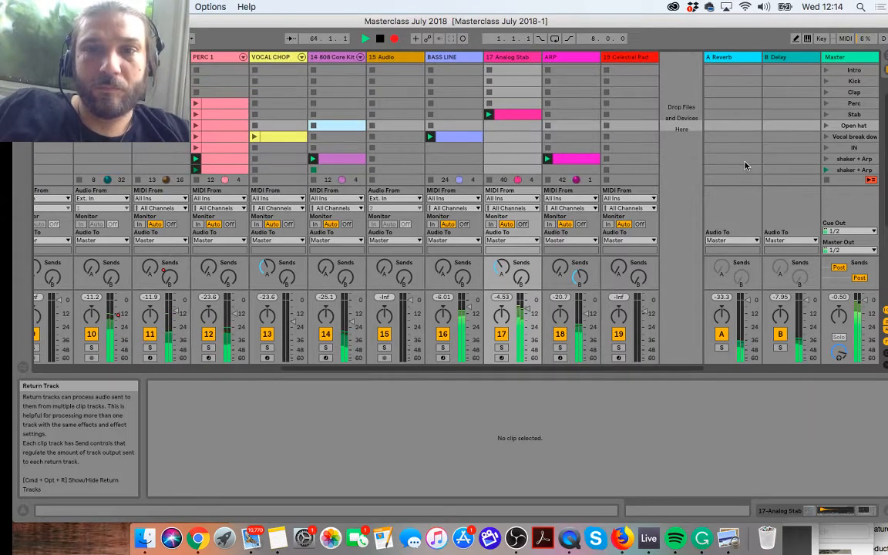
scroll(745, 165, down, 4)
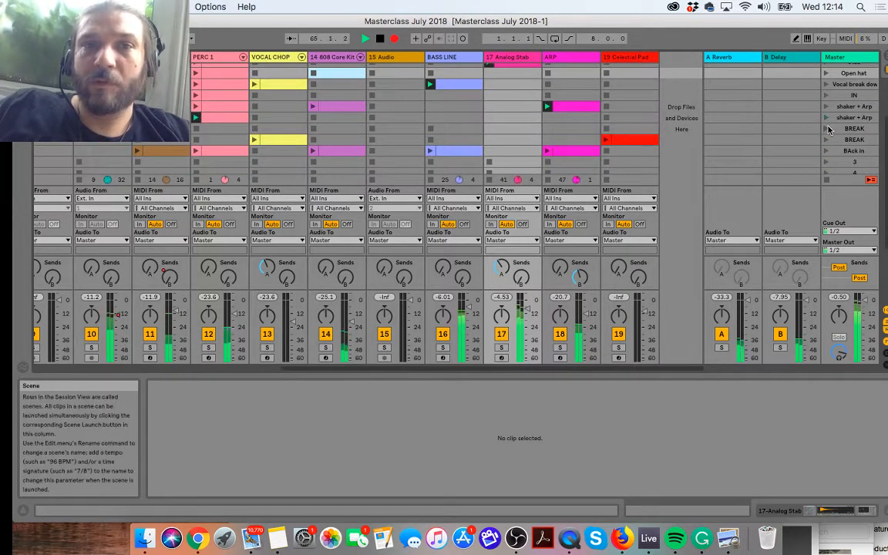
click(886, 56)
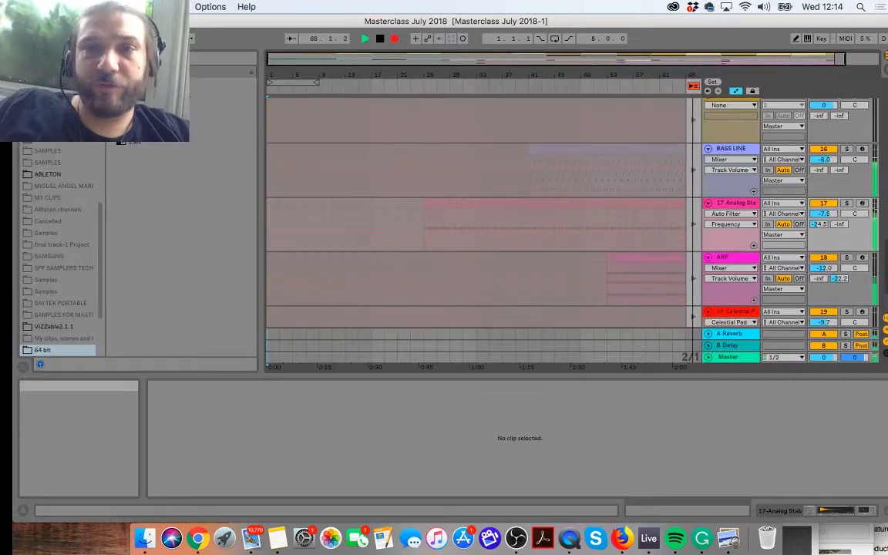
drag(574, 74, 524, 73)
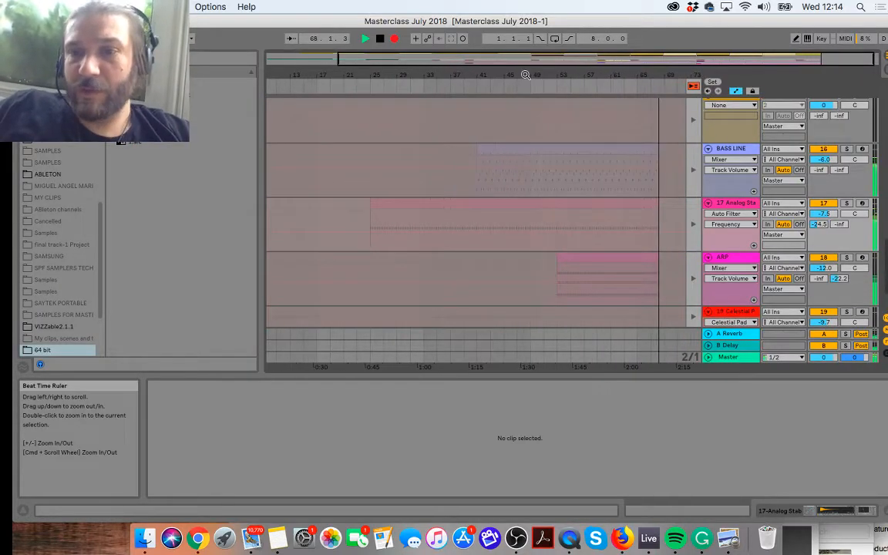
Step: Launch the BREAK scenes and the BAck in scene from the Session View, and inspect the recorded result on the timeline
click(885, 60)
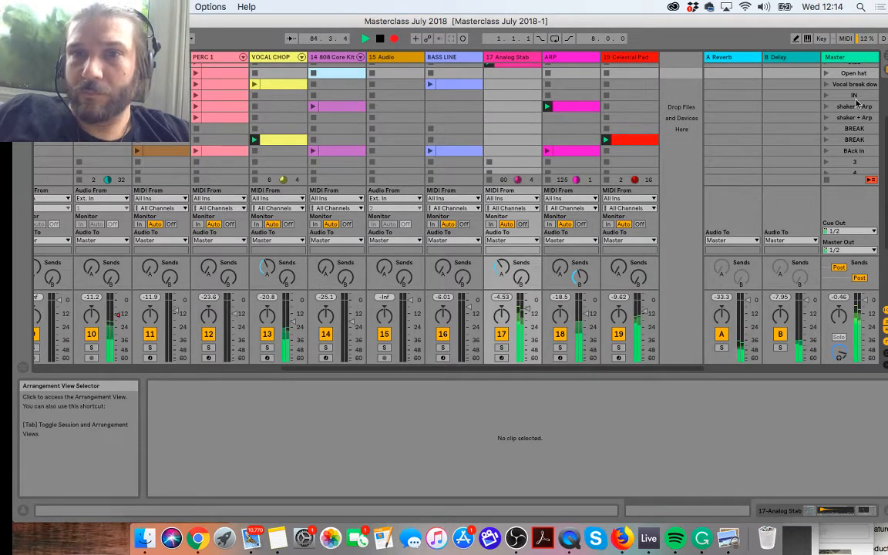
click(825, 152)
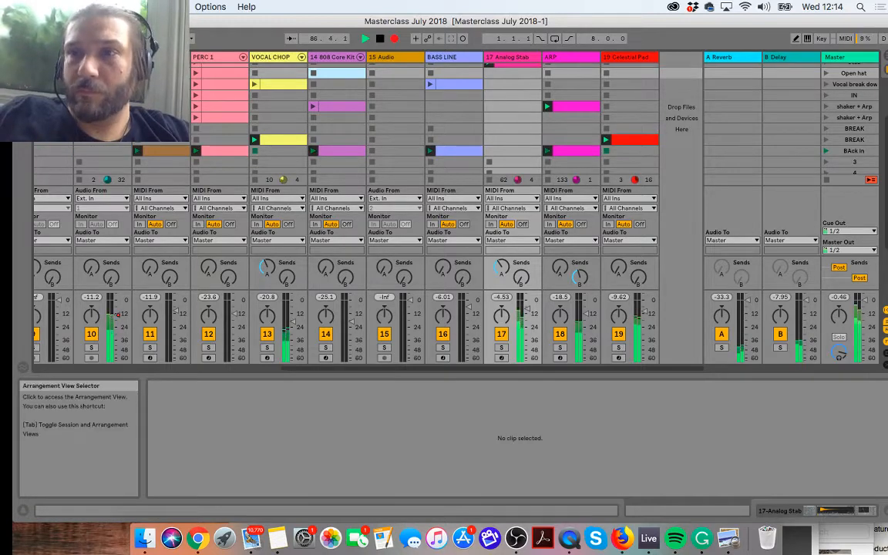
click(883, 68)
drag(546, 75, 418, 73)
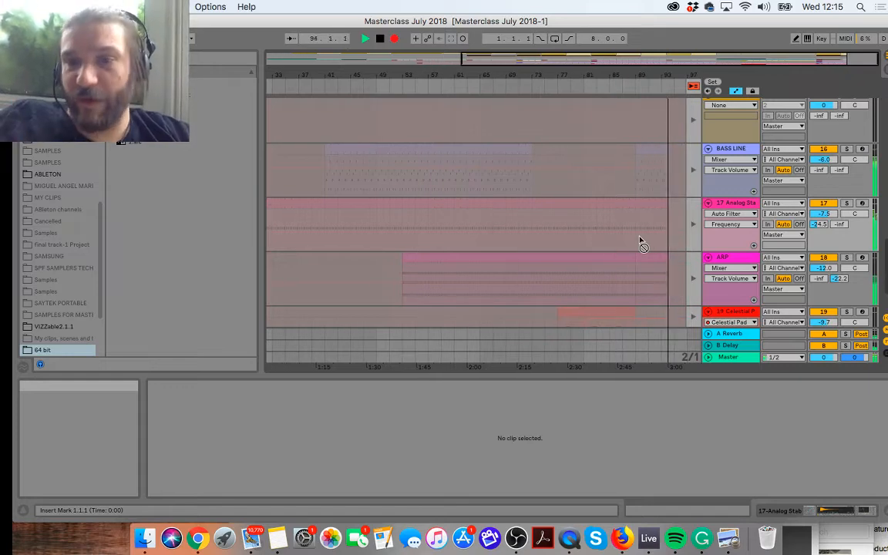
click(886, 70)
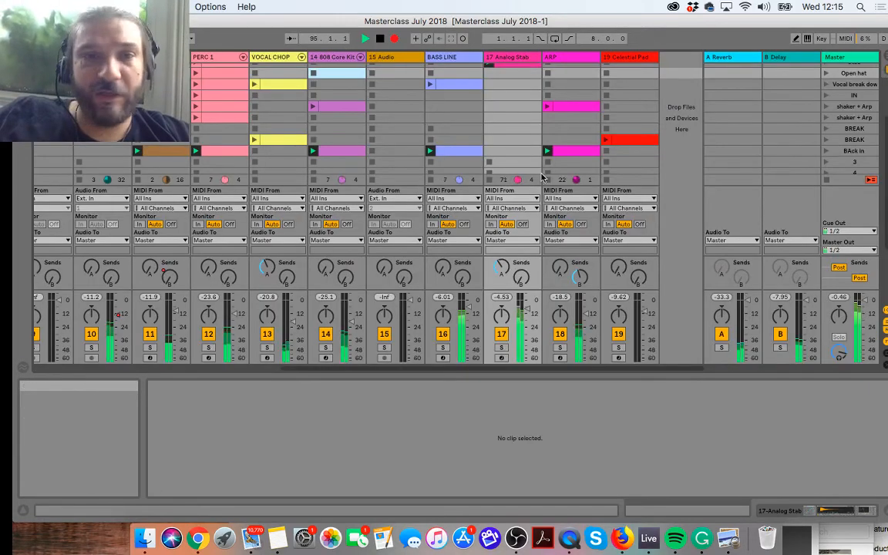
Step: Launch the VOCAL CHOP clip of the Vocal break down scene over BAck in, and check the recording in the Arrangement View
scroll(283, 113, left, 10)
scroll(283, 113, left, 2)
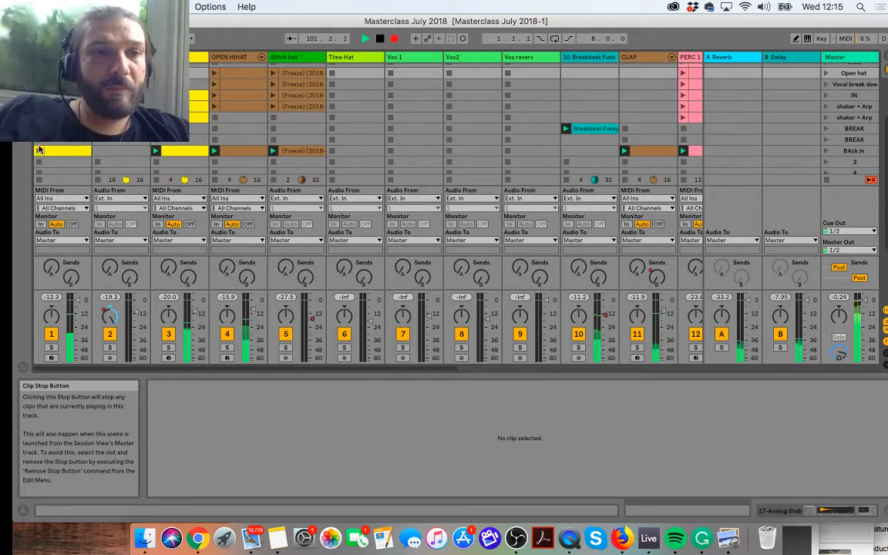
scroll(509, 160, right, 5)
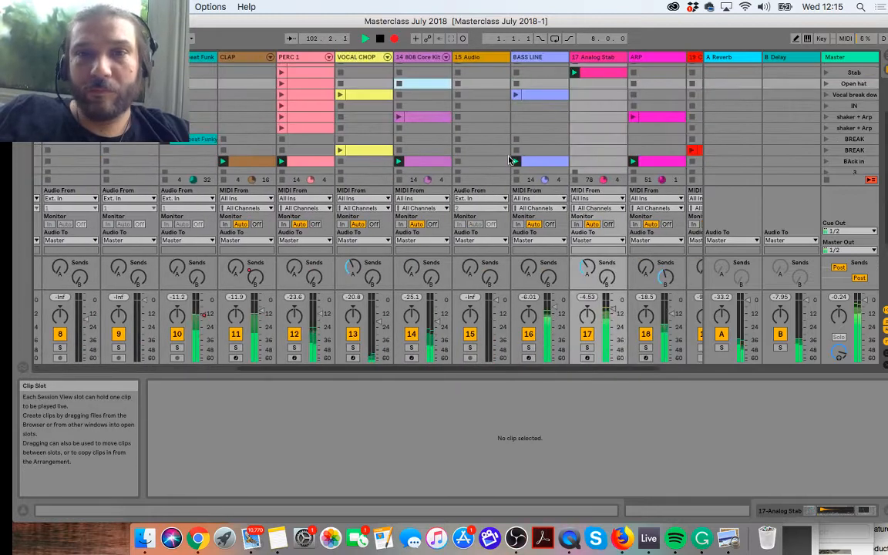
scroll(509, 159, right, 1)
scroll(509, 159, up, 3)
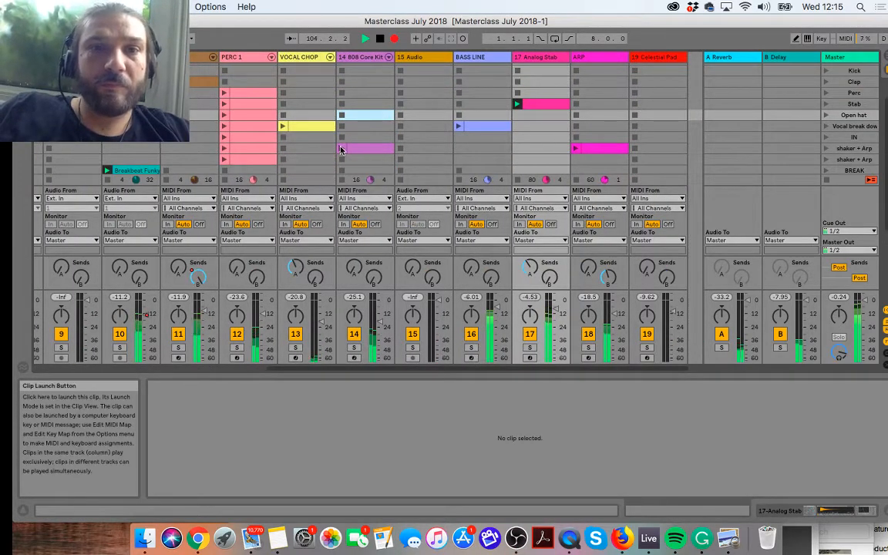
click(283, 126)
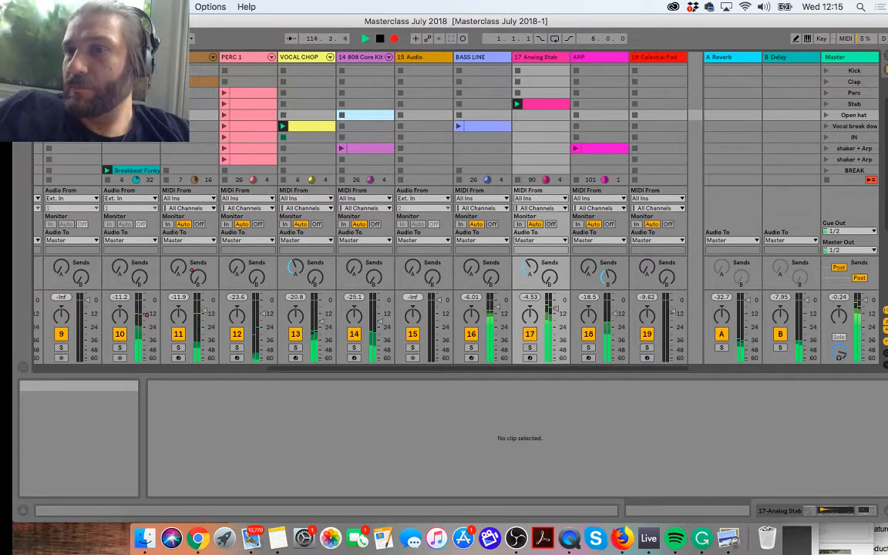
key(Tab)
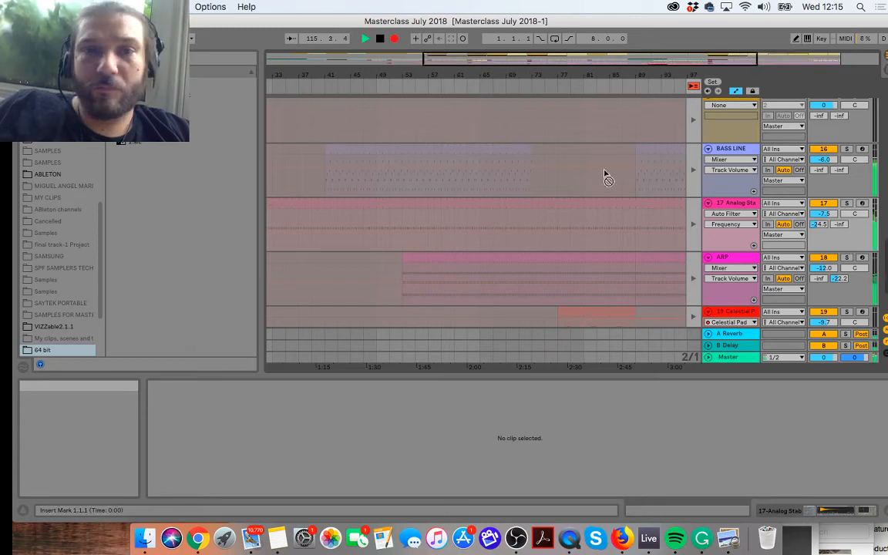
Step: Launch the Vocal break down scene and the Perc scene from the Session View into the recording
drag(531, 64, 633, 68)
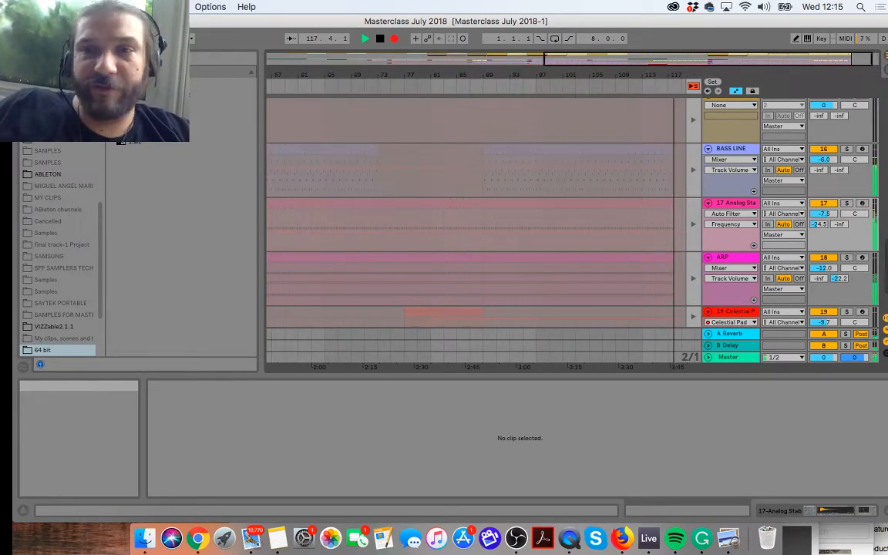
key(Tab)
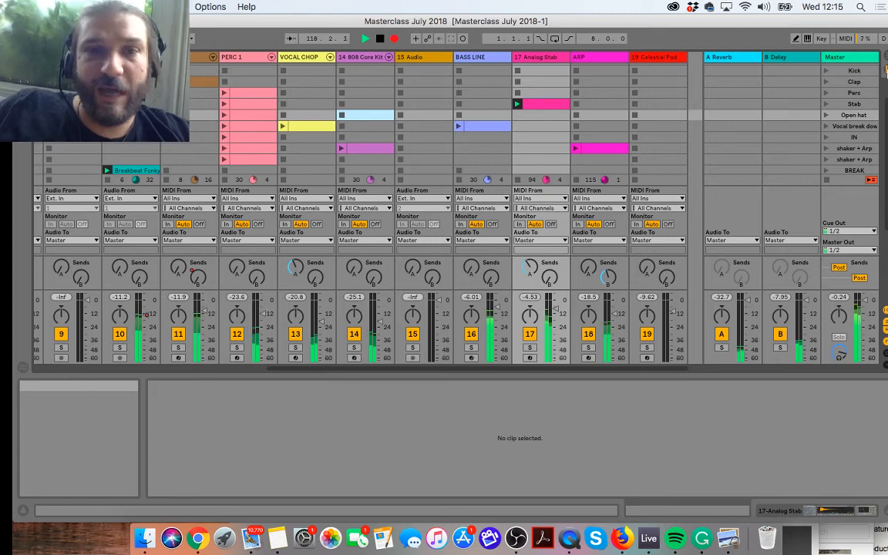
scroll(823, 127, right, 1)
click(826, 127)
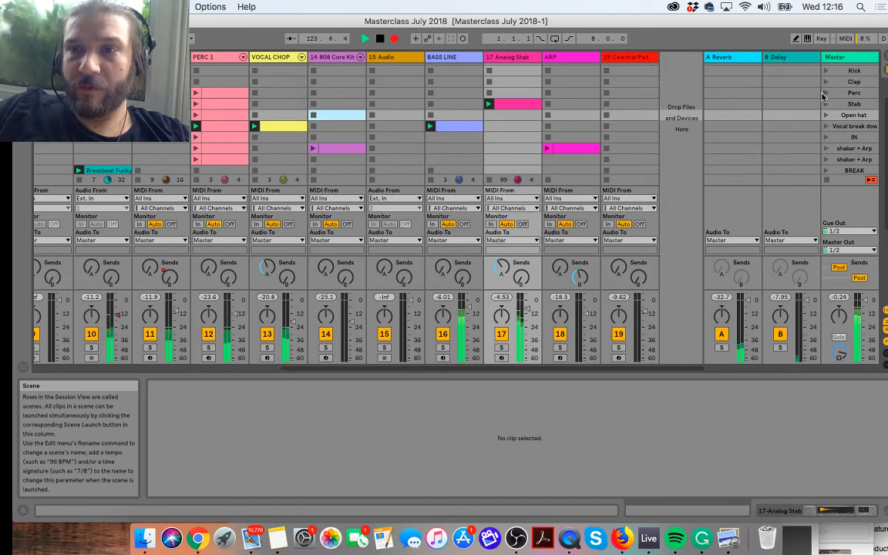
click(826, 93)
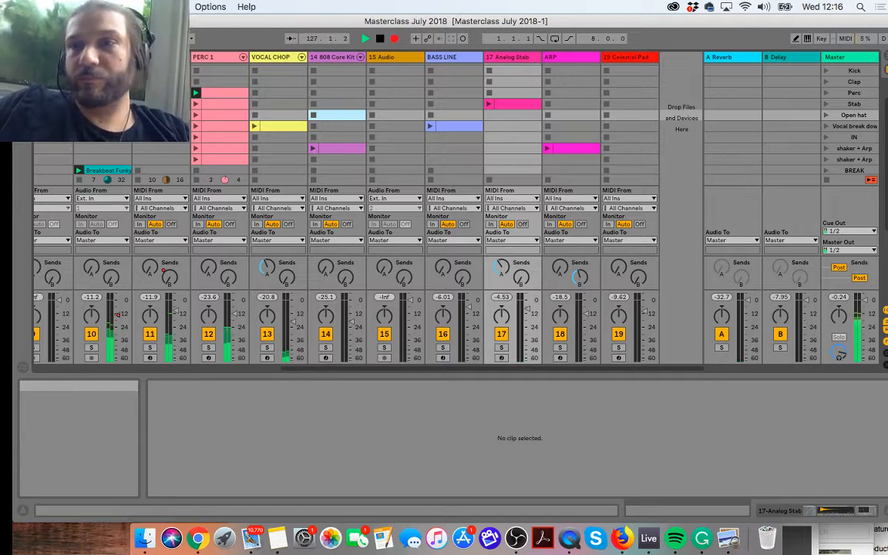
Step: Launch the empty scene 8 to stop the playing clips and end the recorded track
scroll(817, 82, up, 1)
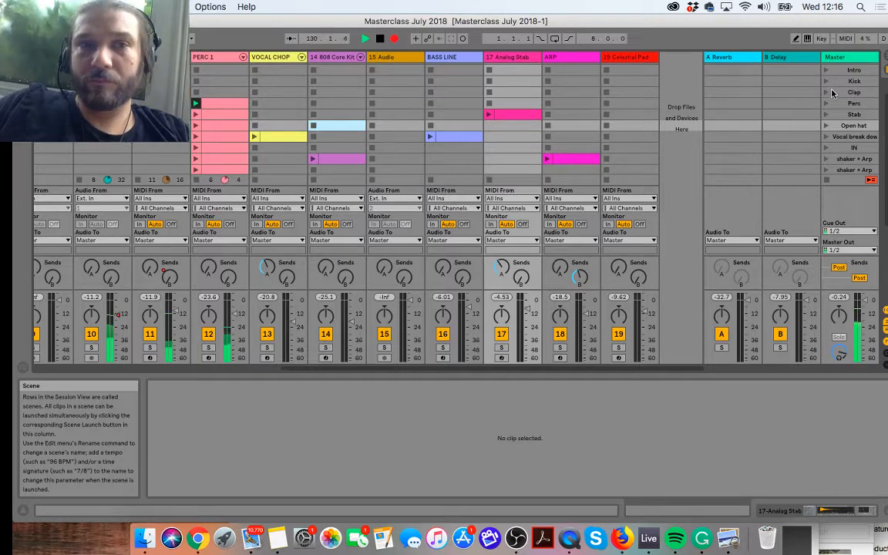
scroll(729, 70, down, 8)
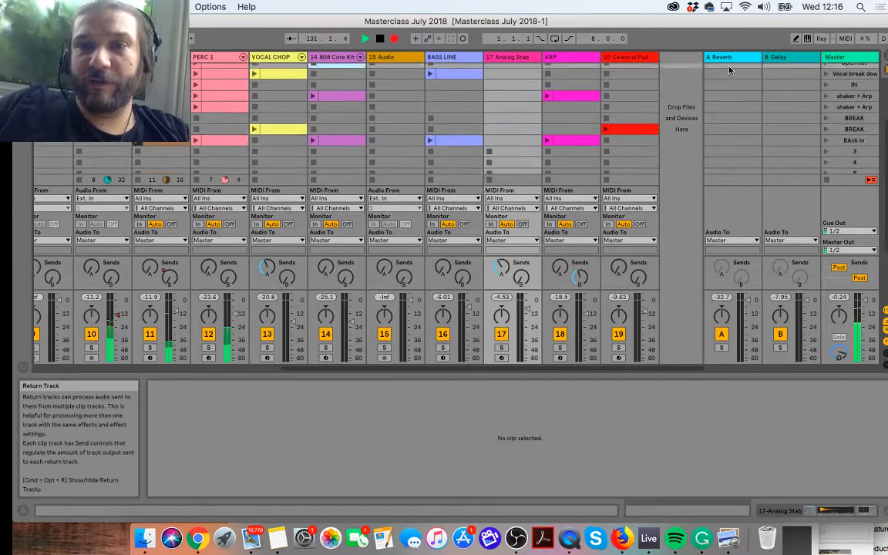
scroll(728, 71, down, 7)
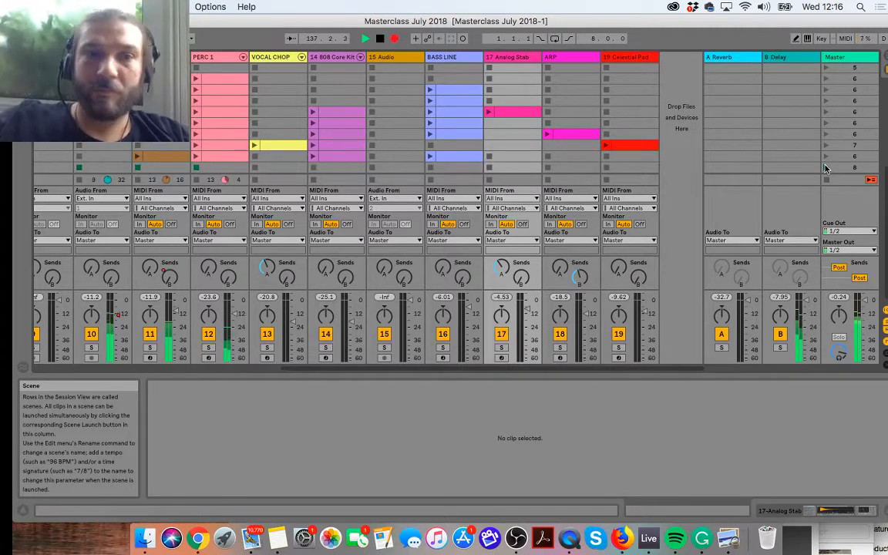
click(825, 167)
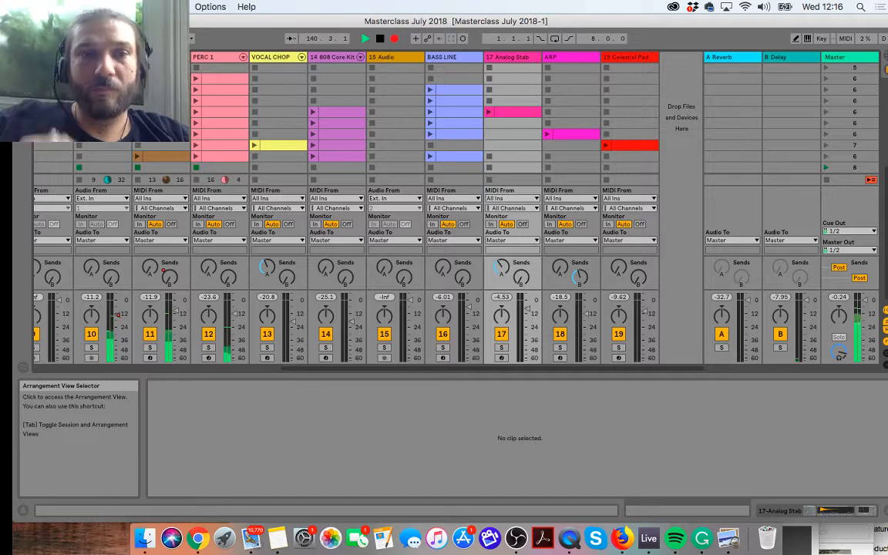
Step: Return all tracks to the Arrangement's recorded material and stop playback
key(Tab)
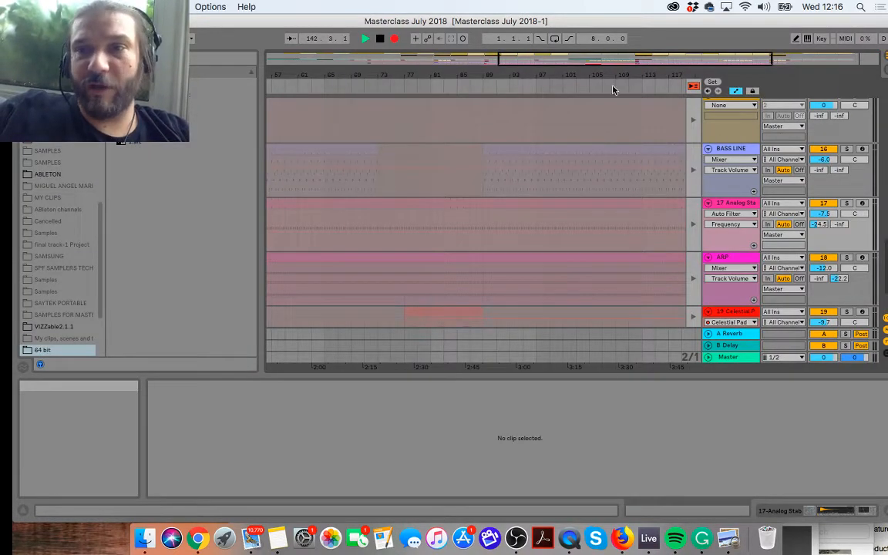
click(692, 86)
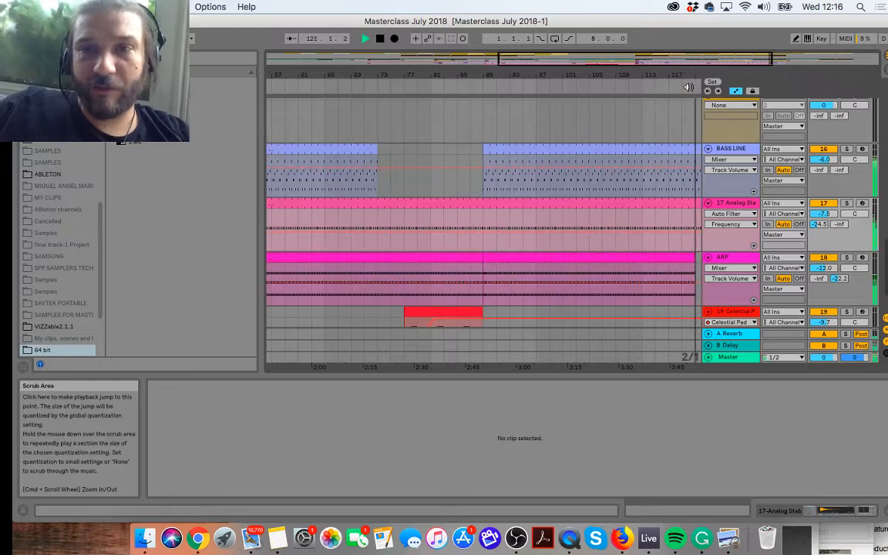
key(space)
Step: Examine the full length of the recorded Arrangement across the tracks from Celestial Pad up to KICK
drag(456, 74, 457, 31)
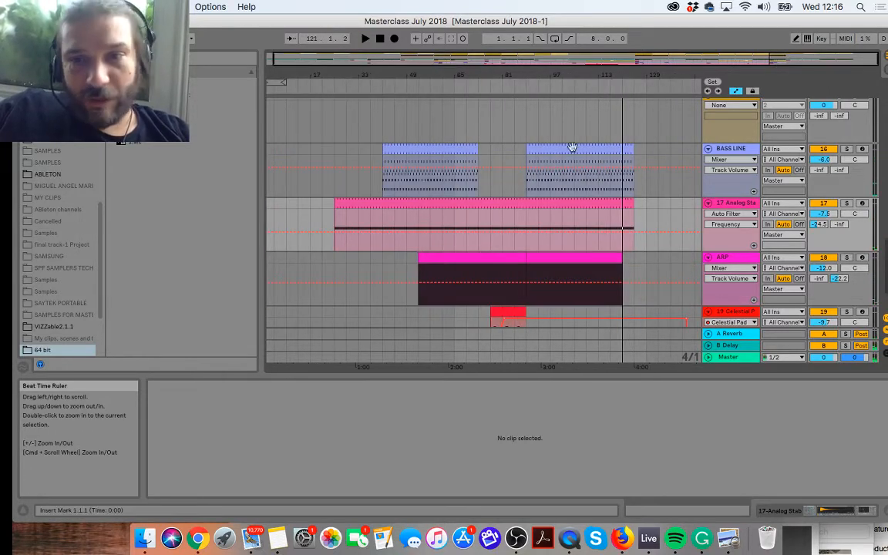
scroll(584, 222, down, 3)
scroll(584, 222, up, 2)
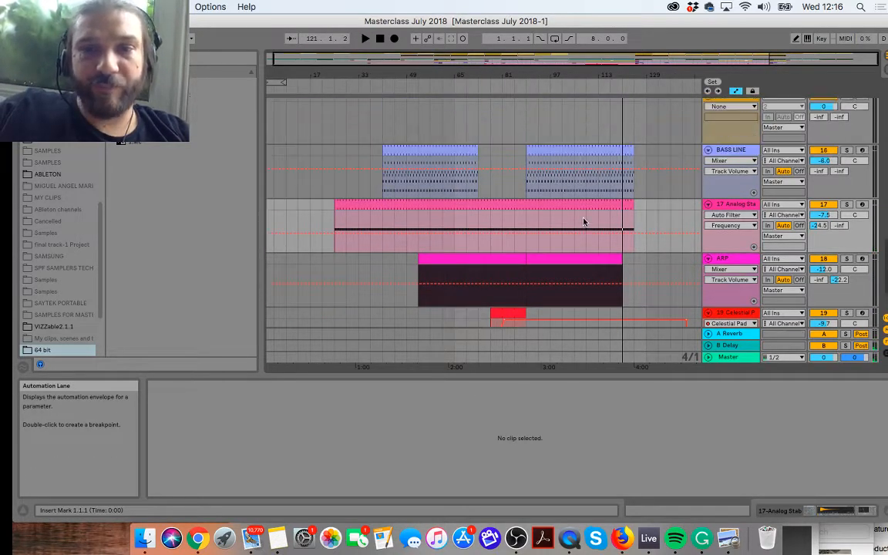
scroll(584, 222, down, 2)
scroll(584, 222, up, 12)
scroll(583, 222, up, 1)
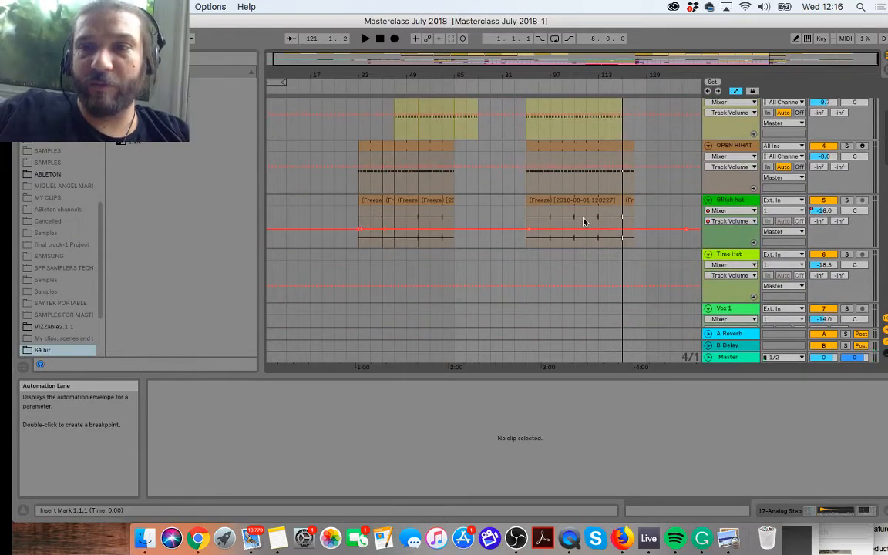
scroll(583, 222, down, 3)
scroll(584, 222, down, 3)
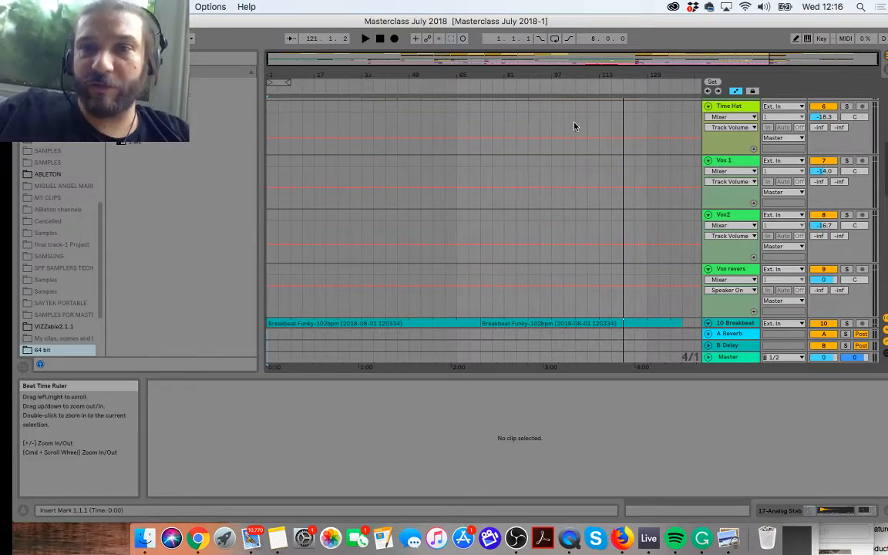
scroll(575, 125, up, 10)
scroll(567, 174, up, 1)
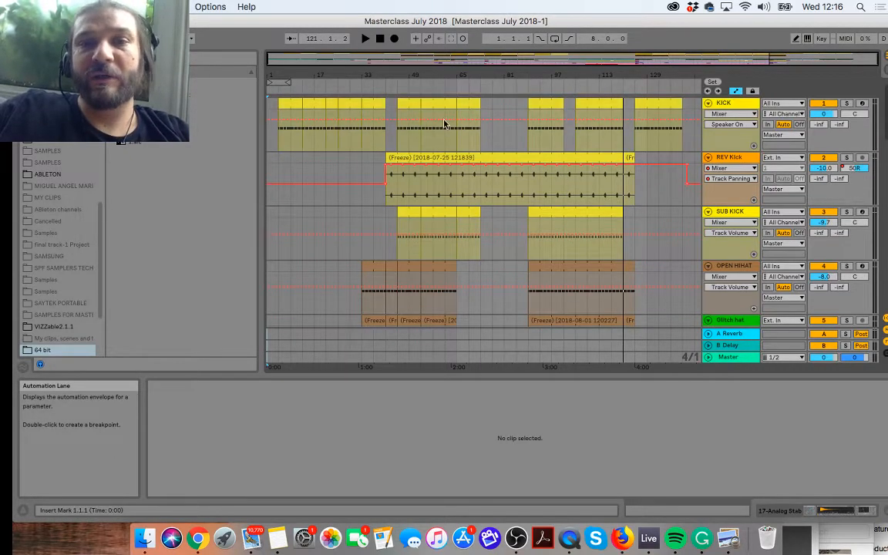
Step: Play the recorded Arrangement from bar 1 and look through its upper tracks
click(379, 38)
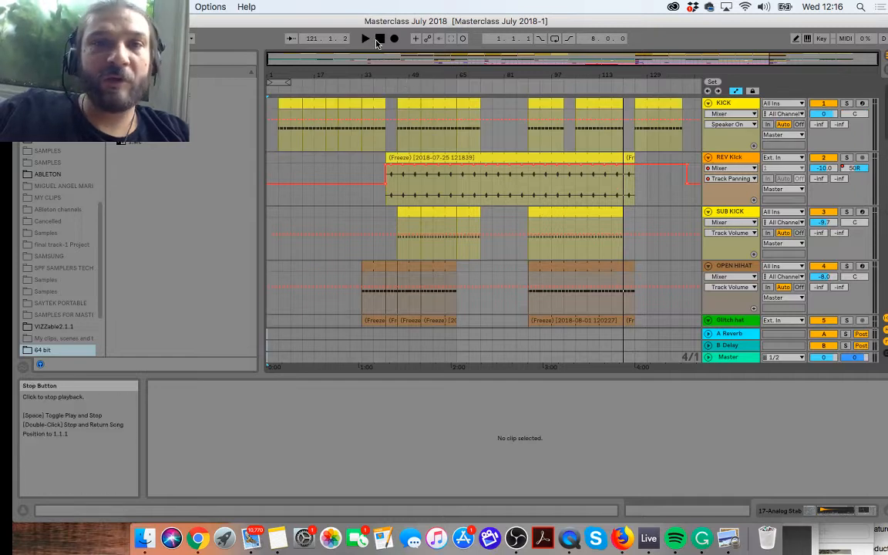
click(365, 38)
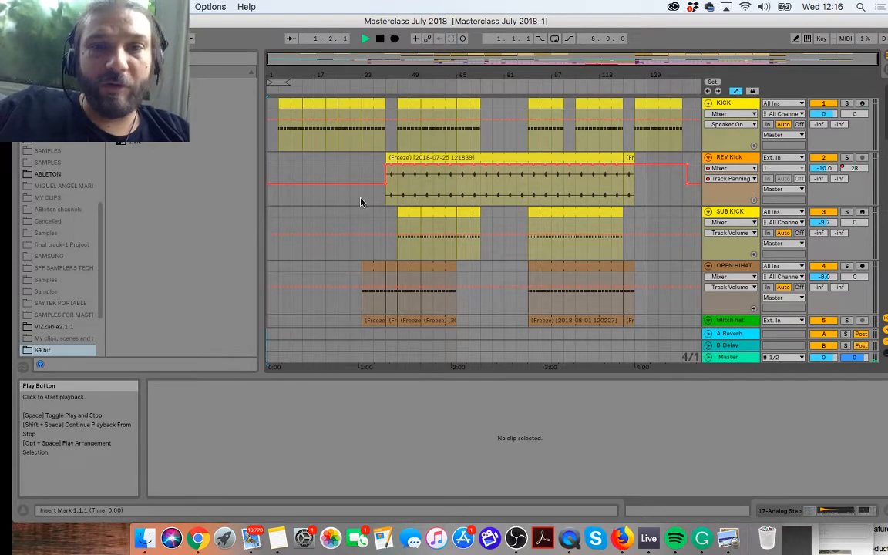
scroll(363, 220, down, 6)
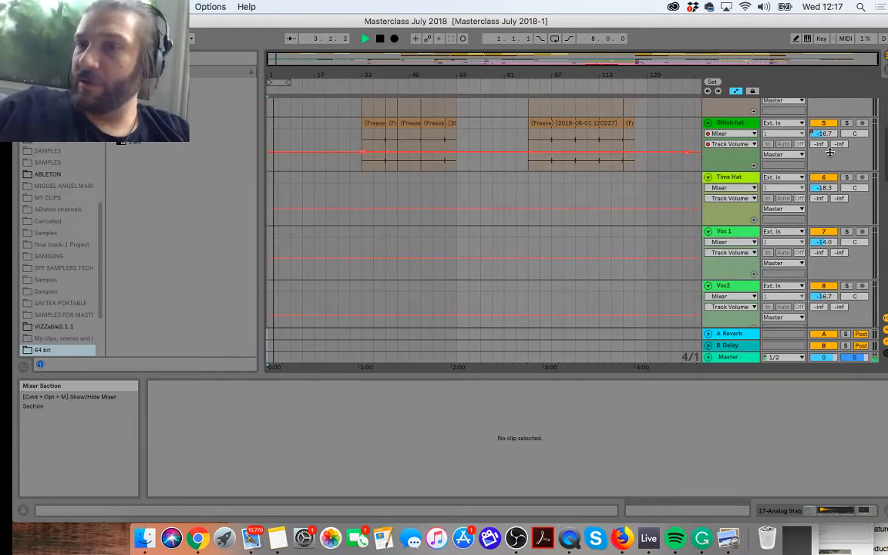
Step: Lower the volume of the 17 Analog Stab track slightly in the Session View mixer
key(Tab)
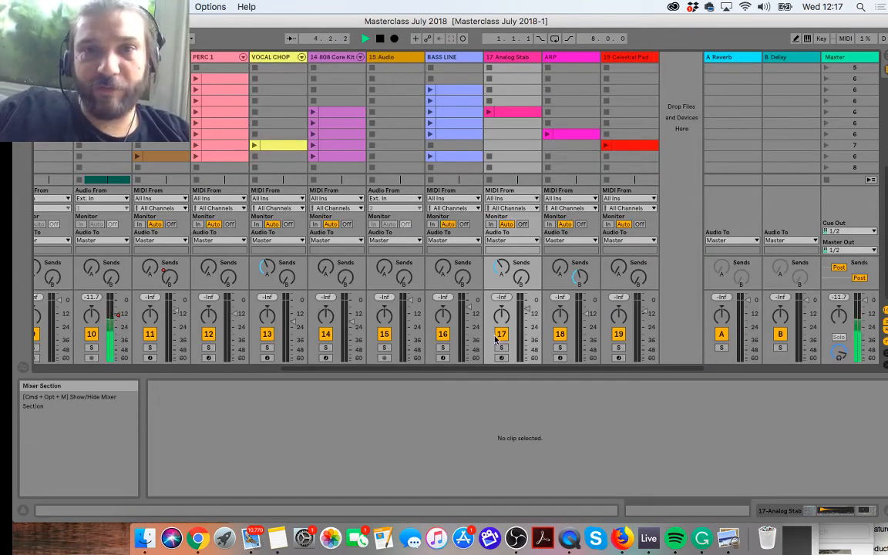
drag(529, 307, 529, 312)
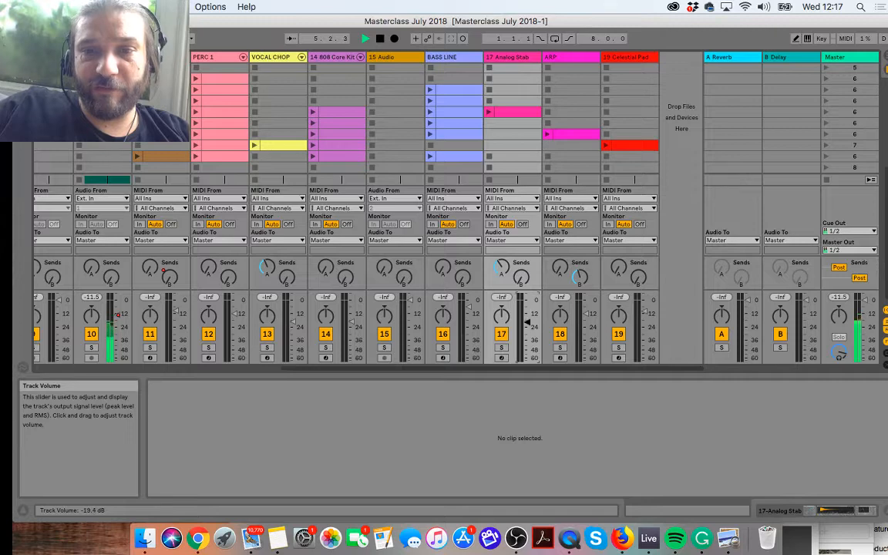
click(886, 57)
Step: Select the Time Hat track, then launch its frozen clip in scene 1 of the Session View and select that clip
scroll(349, 167, up, 5)
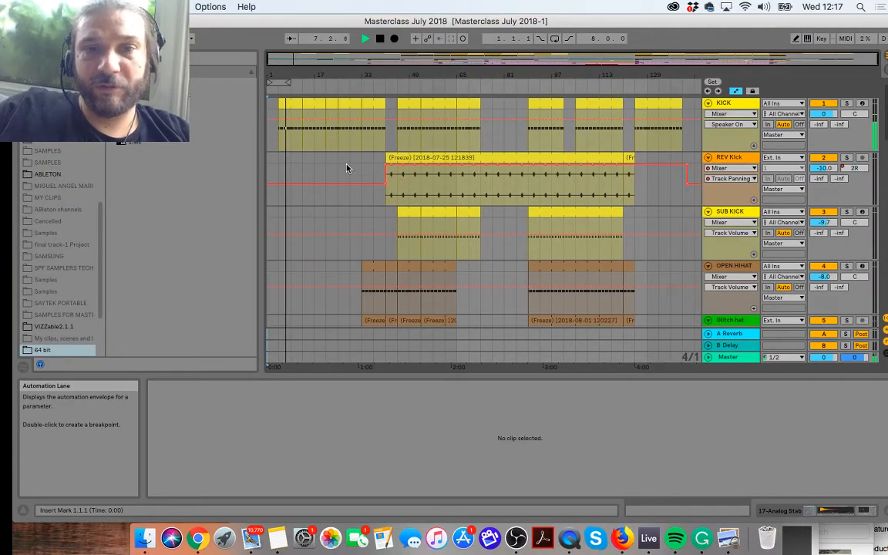
scroll(347, 168, down, 3)
scroll(347, 168, down, 2)
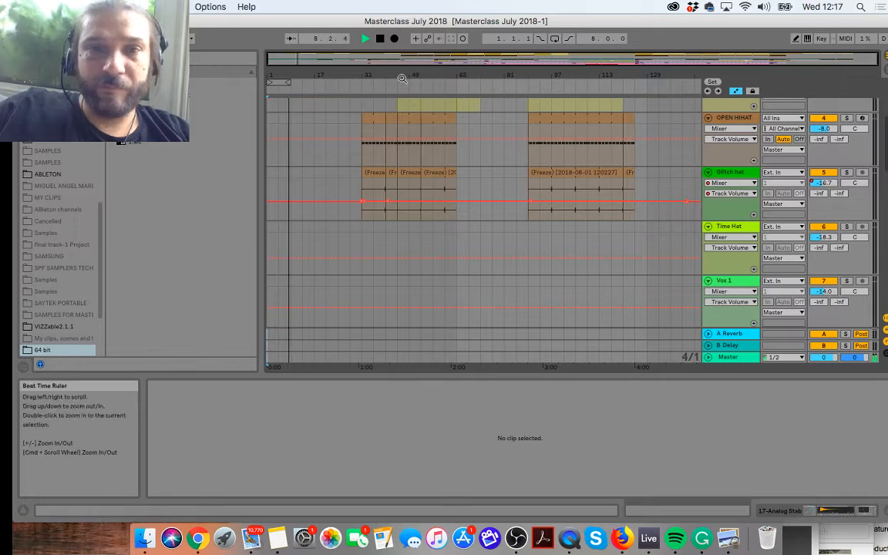
scroll(465, 196, down, 1)
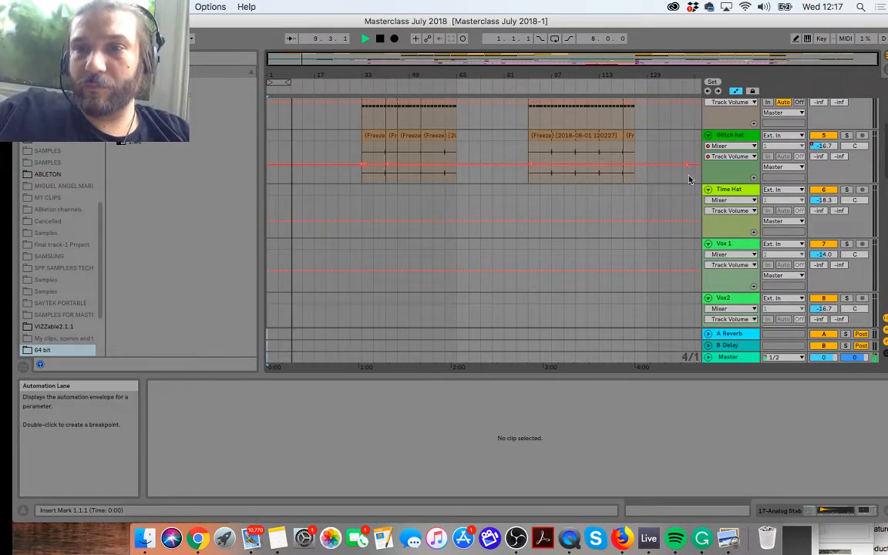
click(748, 193)
key(Tab)
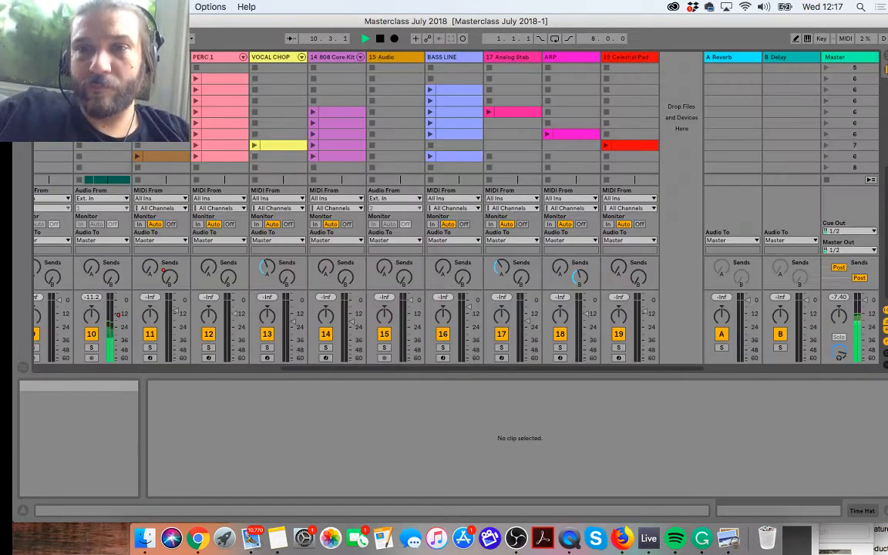
scroll(285, 133, left, 6)
scroll(285, 132, up, 5)
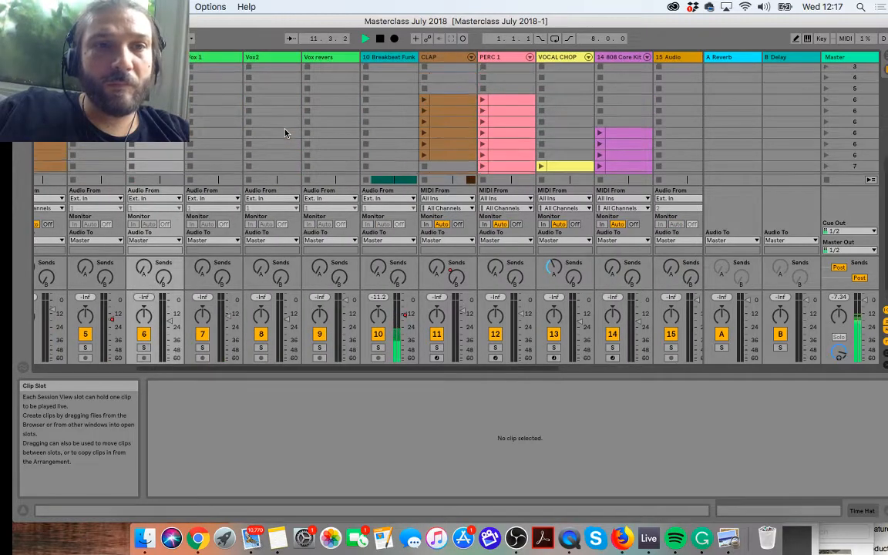
scroll(284, 132, up, 5)
scroll(285, 132, left, 1)
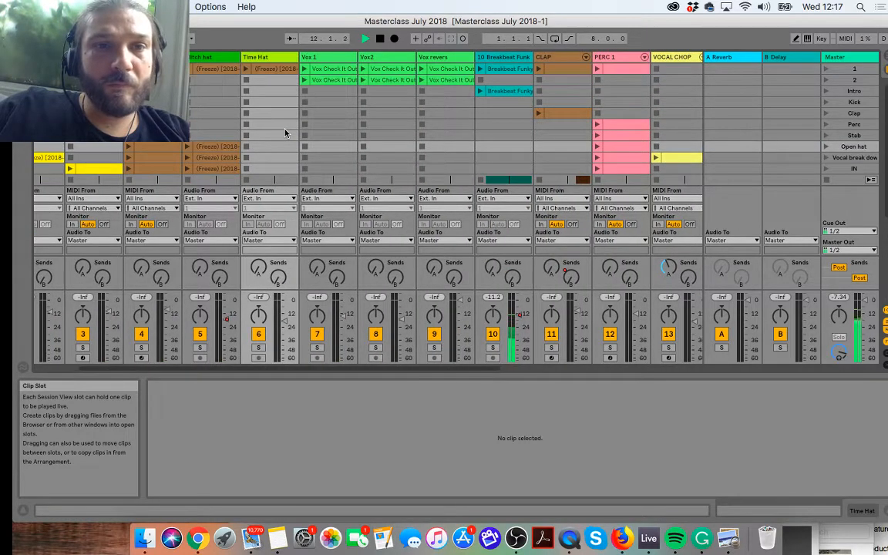
click(266, 72)
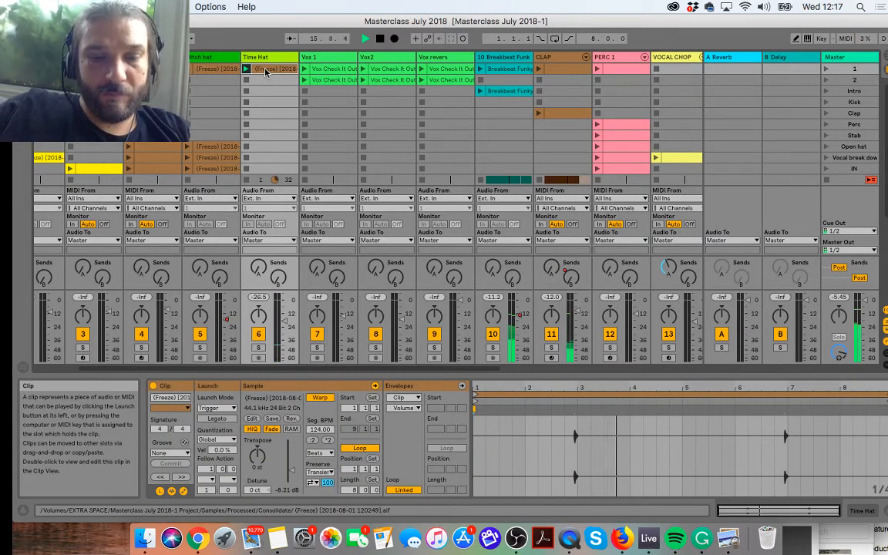
Step: Place the Time Hat clip in the Arrangement at bars 33 to 65 and again from bar 89, matching the Glitch hat sections
click(885, 55)
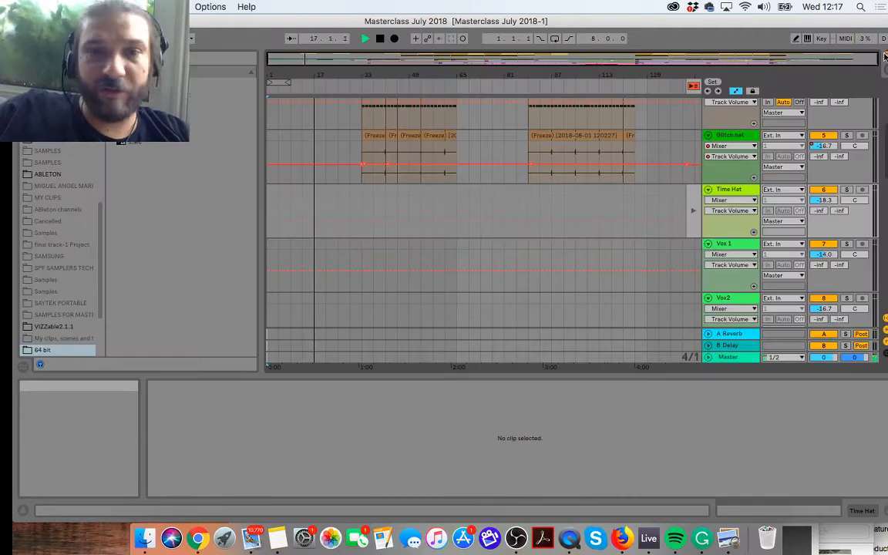
click(361, 202)
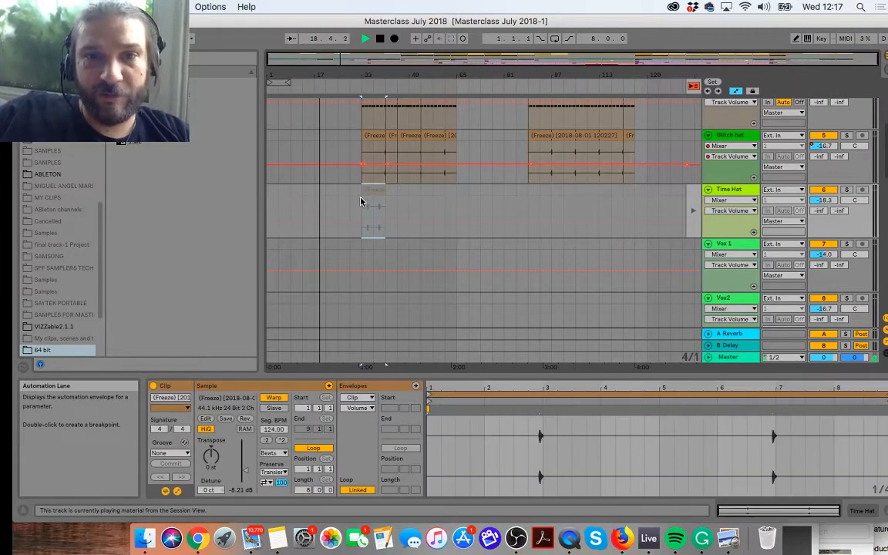
click(693, 208)
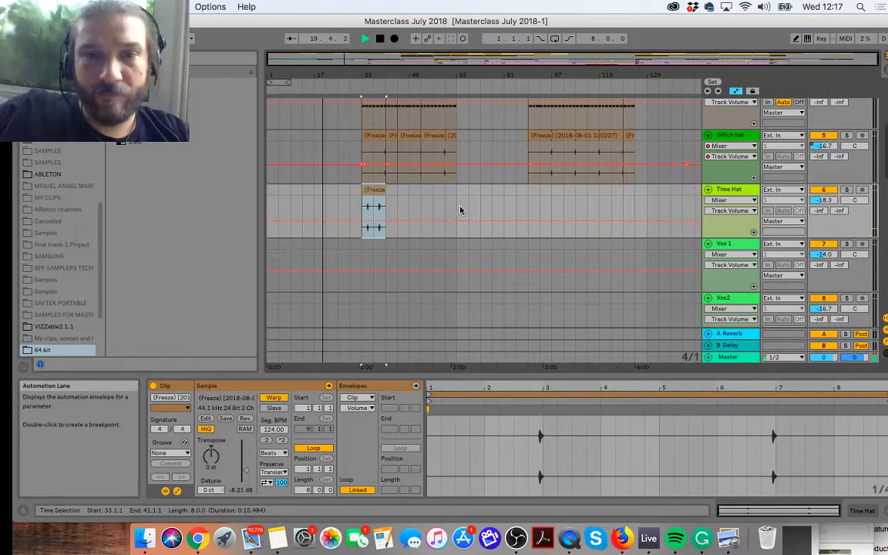
drag(385, 191, 634, 192)
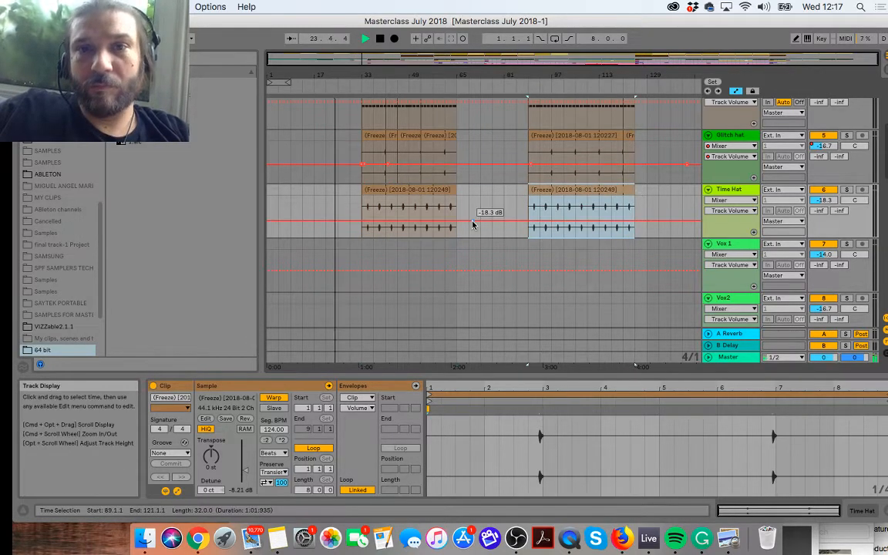
Step: Launch the second Vox Check It Out clip of the Vox 1 track over Arrangement playback from bar 89
scroll(472, 224, up, 3)
scroll(471, 216, down, 2)
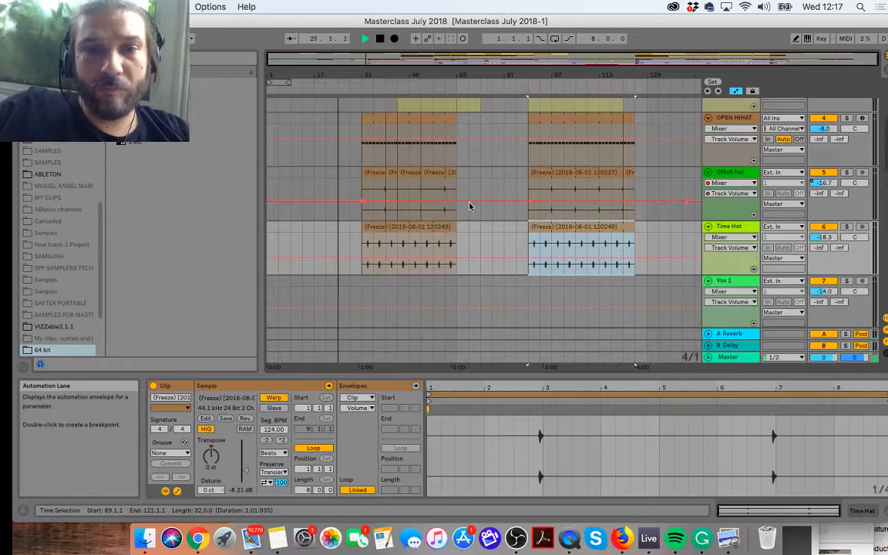
scroll(468, 205, down, 6)
scroll(469, 206, up, 2)
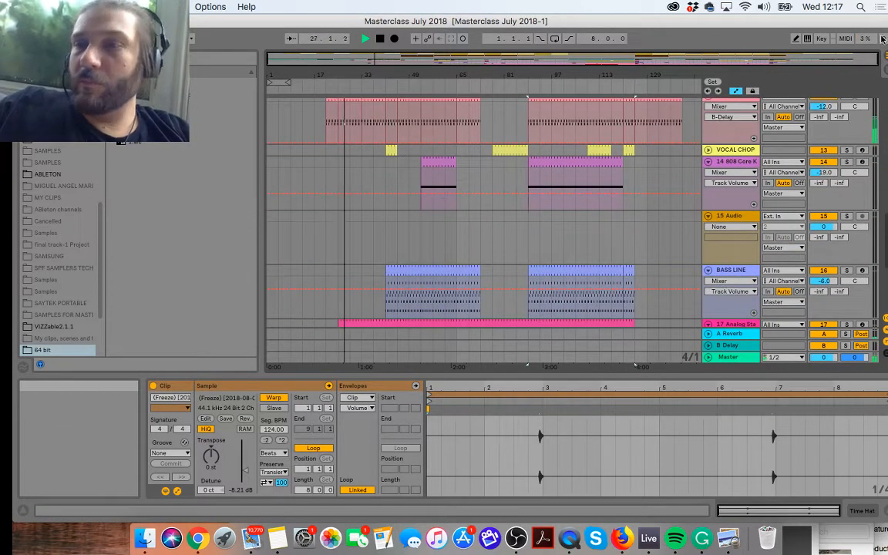
key(Tab)
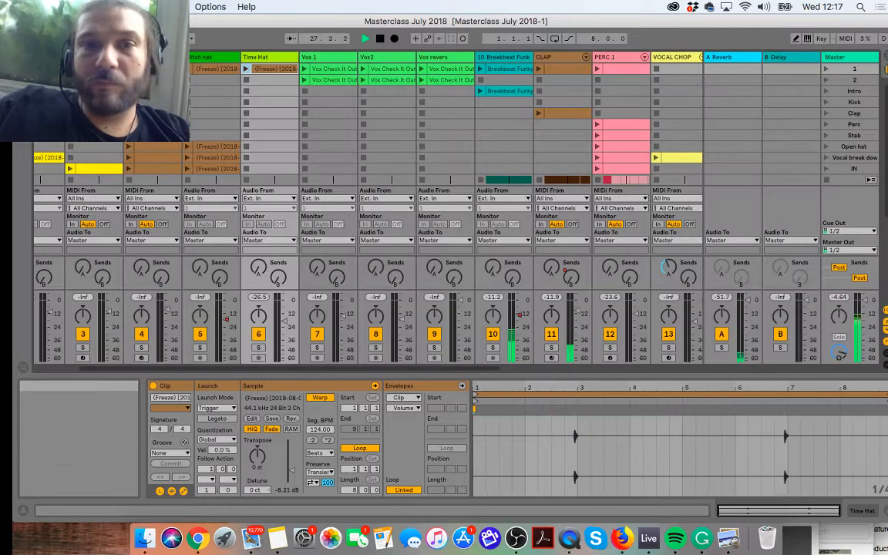
click(304, 80)
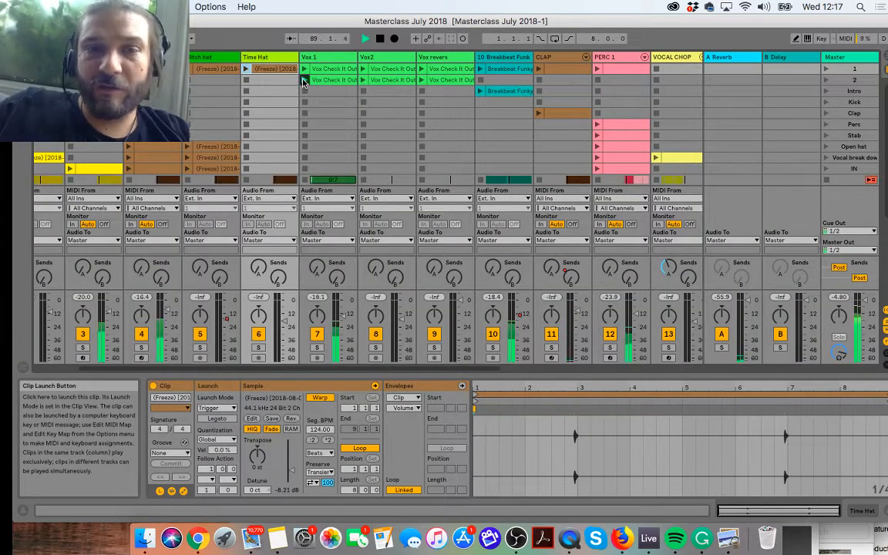
Step: Copy the second Vox Check It Out clip of the Vox 1 track and switch to the Arrangement View
click(324, 82)
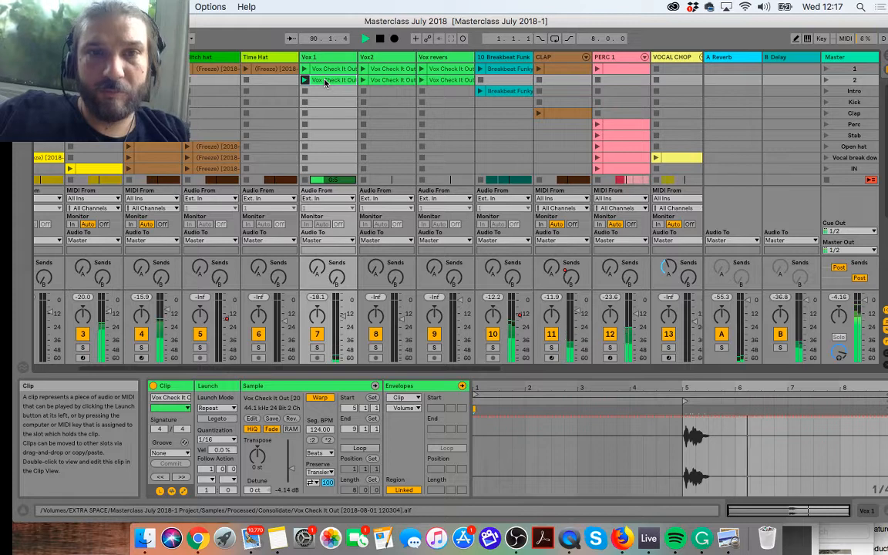
click(874, 52)
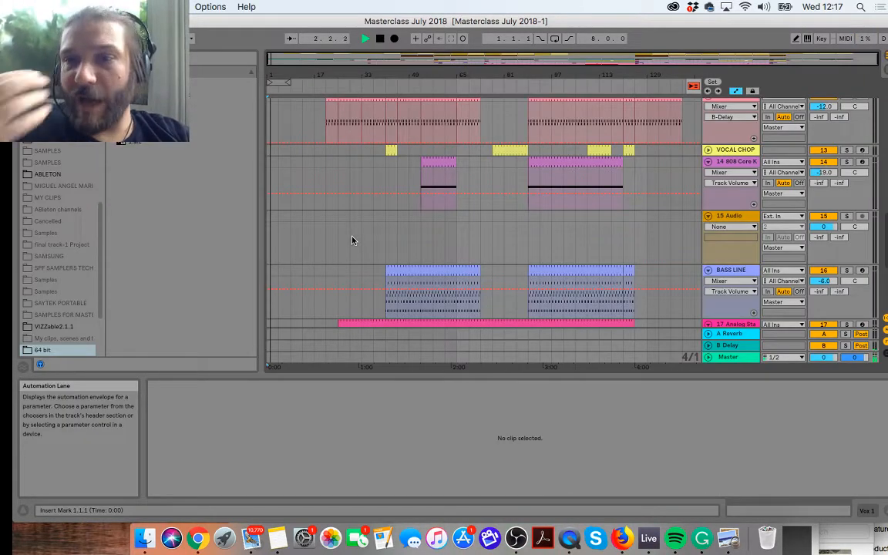
scroll(343, 219, up, 2)
scroll(343, 219, up, 4)
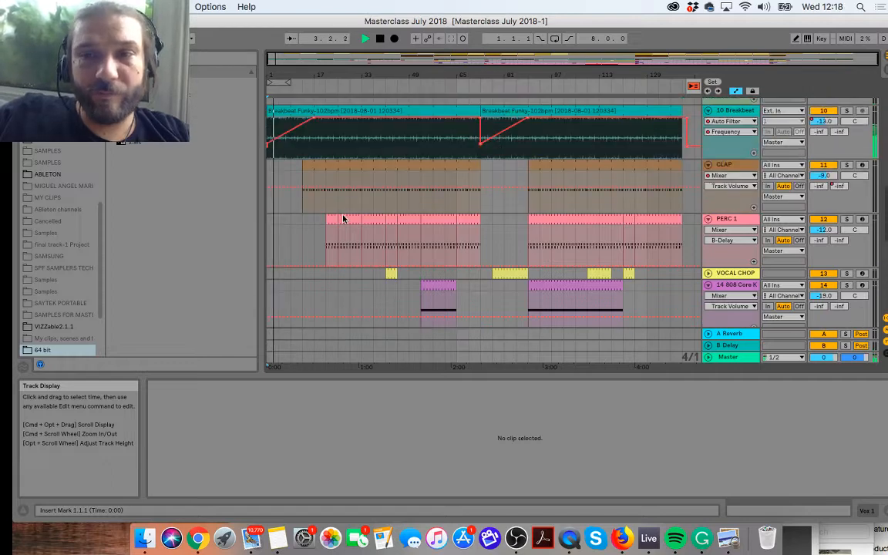
scroll(308, 253, up, 1)
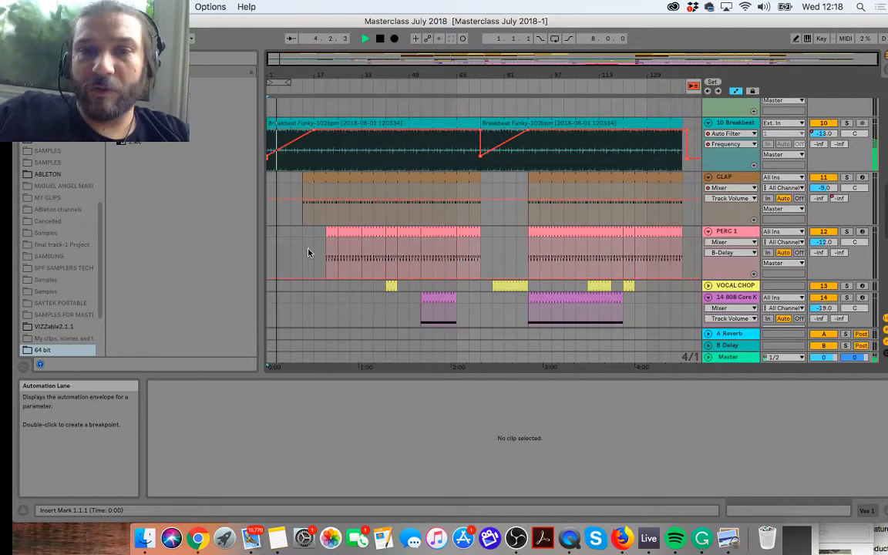
scroll(307, 253, up, 5)
scroll(307, 251, down, 15)
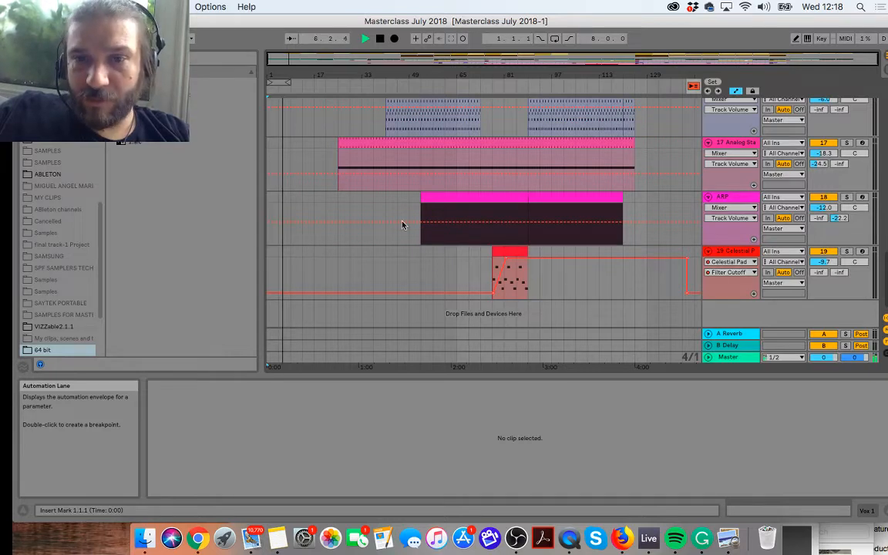
Step: Hide the Clip View and switch to full screen to enlarge the arrangement area
scroll(406, 216, up, 2)
scroll(406, 216, down, 2)
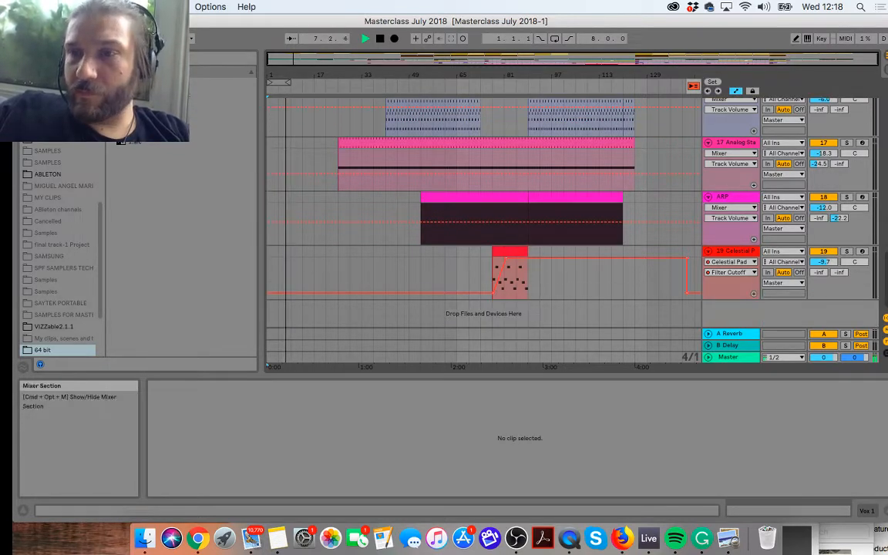
click(885, 510)
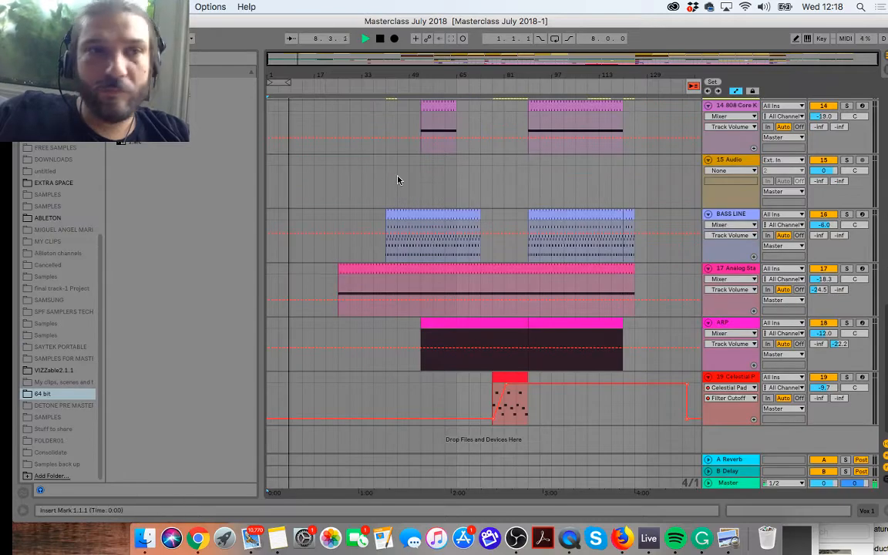
key(ctrl+super+f)
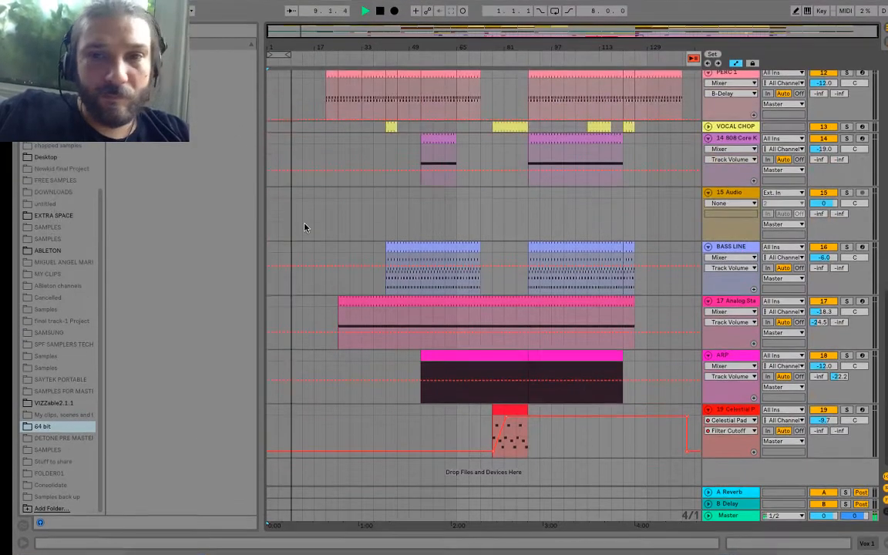
Step: Paste the vocal clip on the Vox 1 track at bar 13 and play the arrangement from there
scroll(304, 227, up, 5)
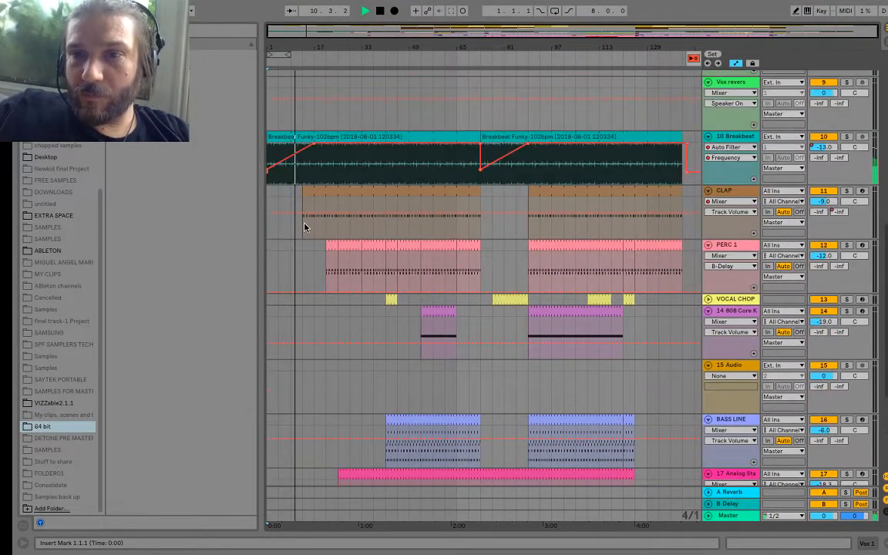
scroll(304, 226, up, 1)
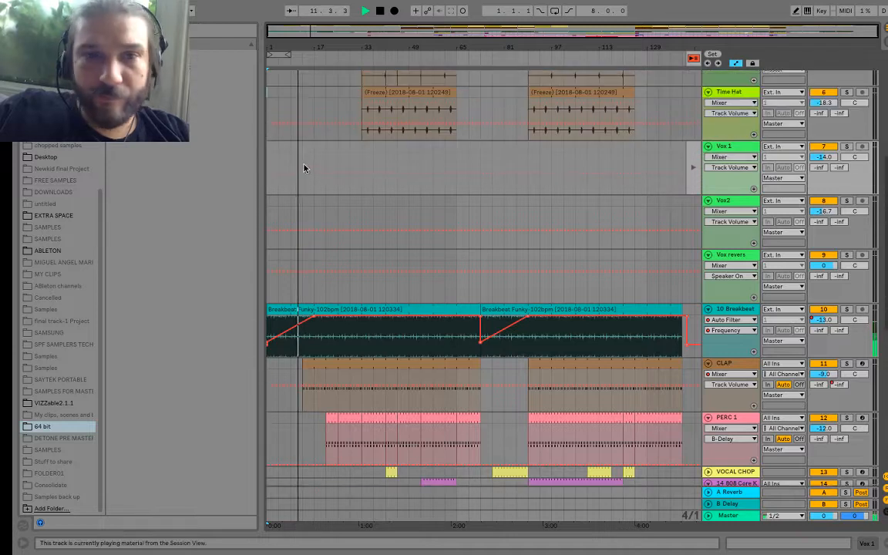
key(super+v)
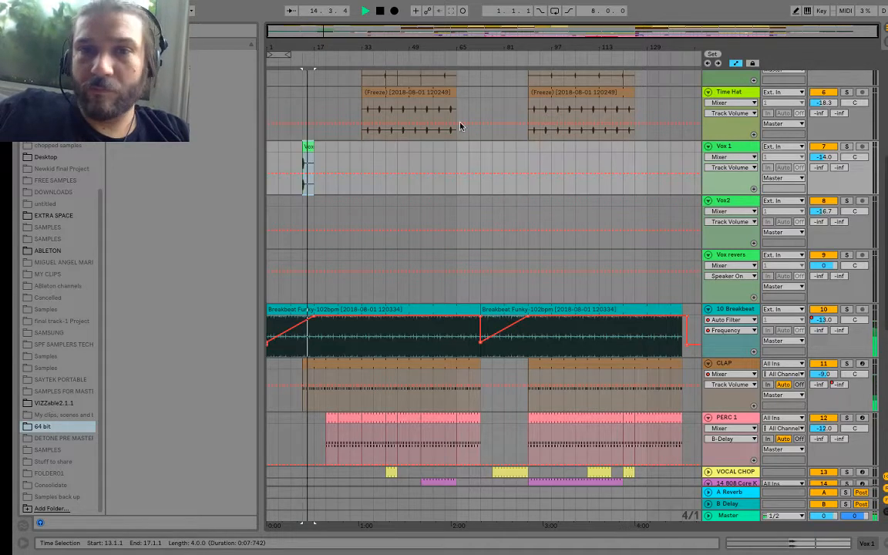
click(298, 61)
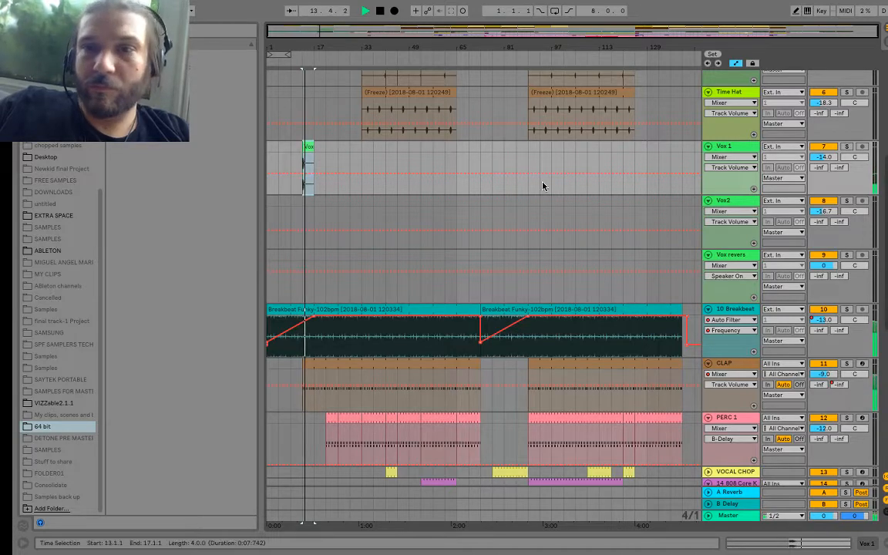
Step: Show the B-Delay send automation of the Vox 1 track and draw it up to 0 from bar 13 to bar 21
click(729, 157)
click(718, 175)
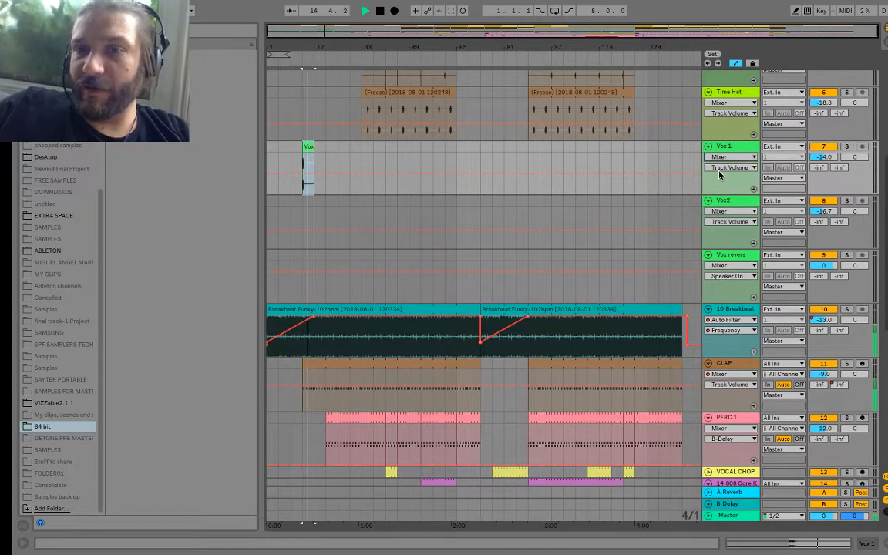
click(729, 167)
click(723, 215)
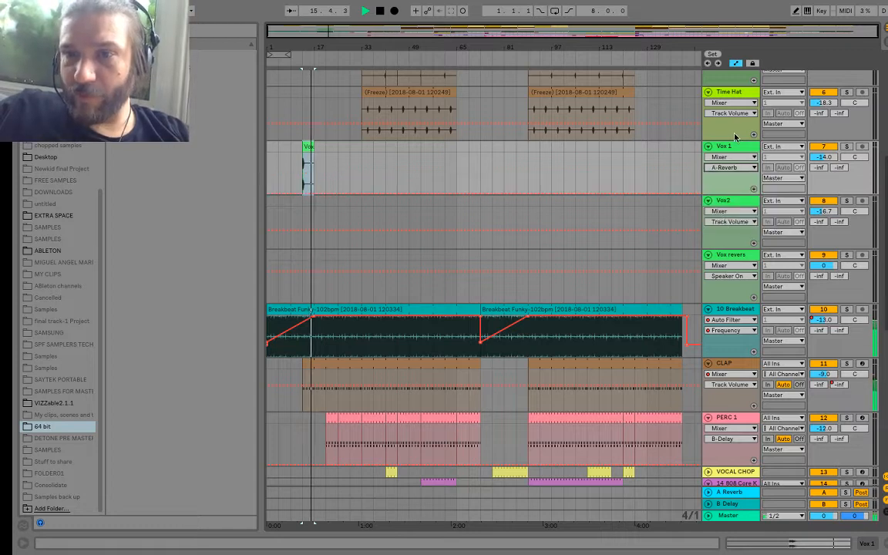
click(736, 168)
click(726, 224)
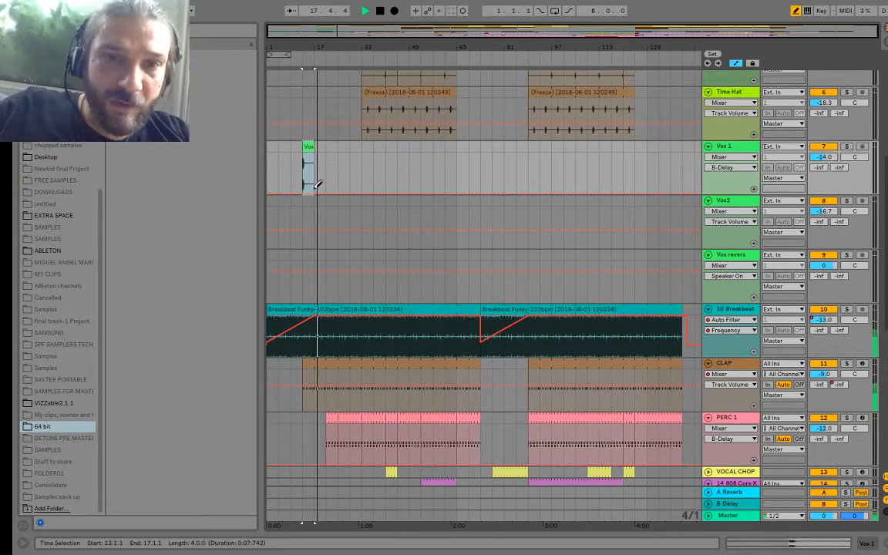
drag(318, 184, 315, 147)
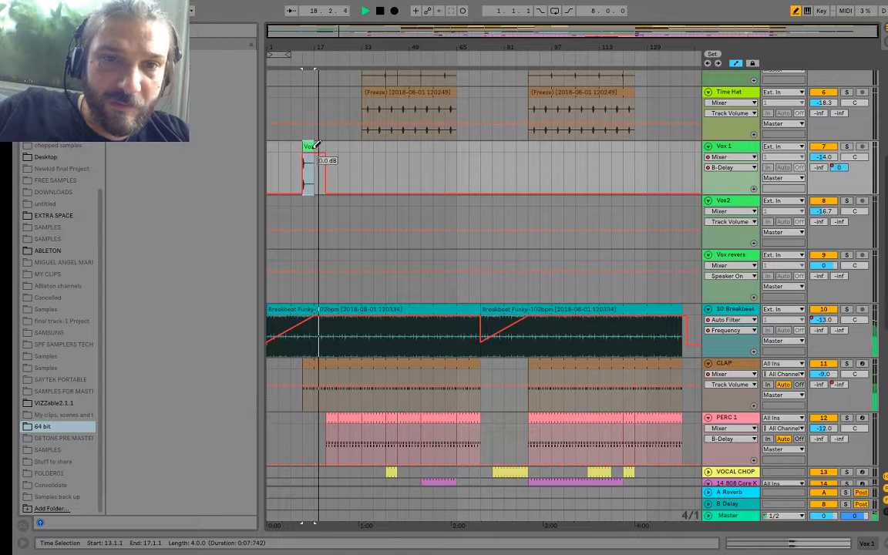
Step: Play the vocal with its delay from bar 13 and examine the arrangement's opening section up close
click(299, 57)
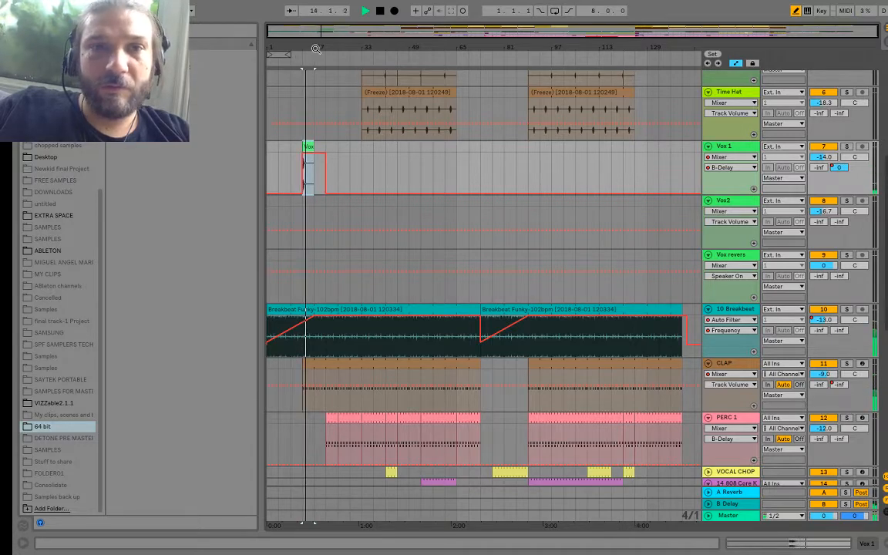
drag(316, 46, 316, 48)
scroll(347, 109, up, 5)
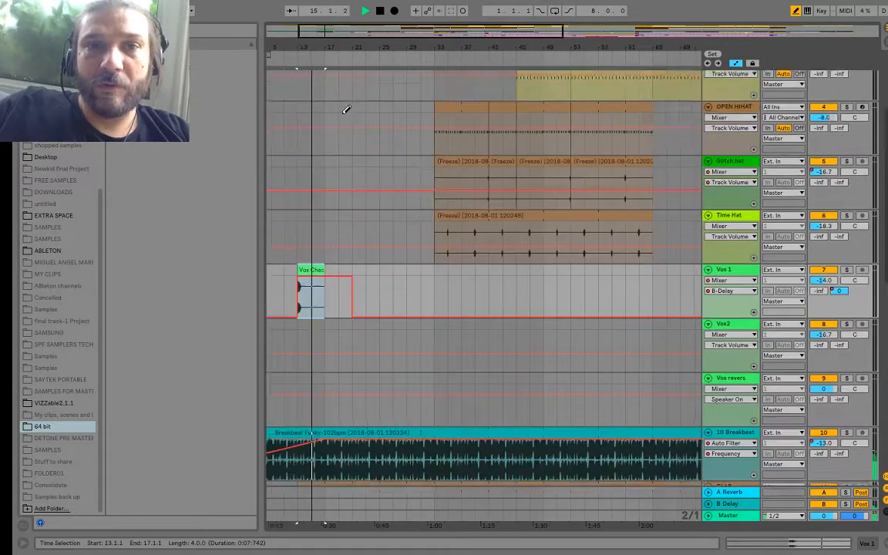
scroll(347, 108, left, 2)
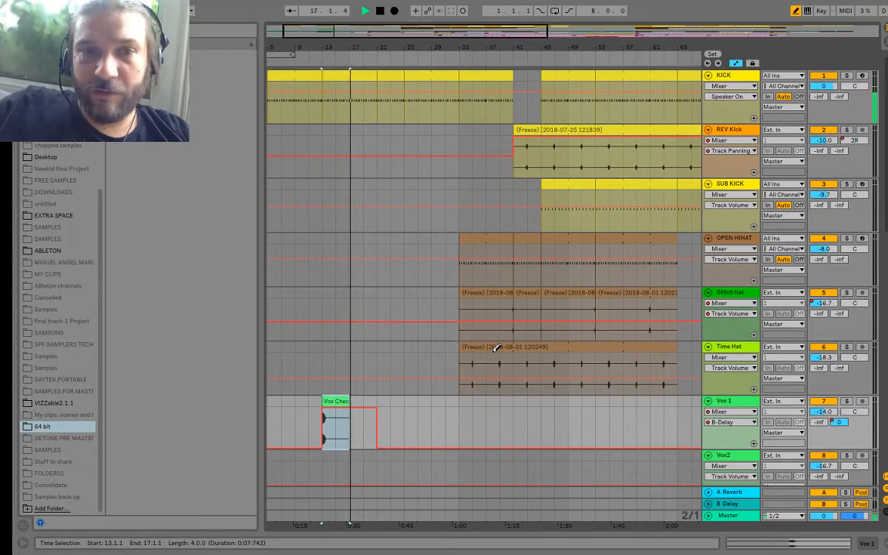
scroll(415, 225, left, 2)
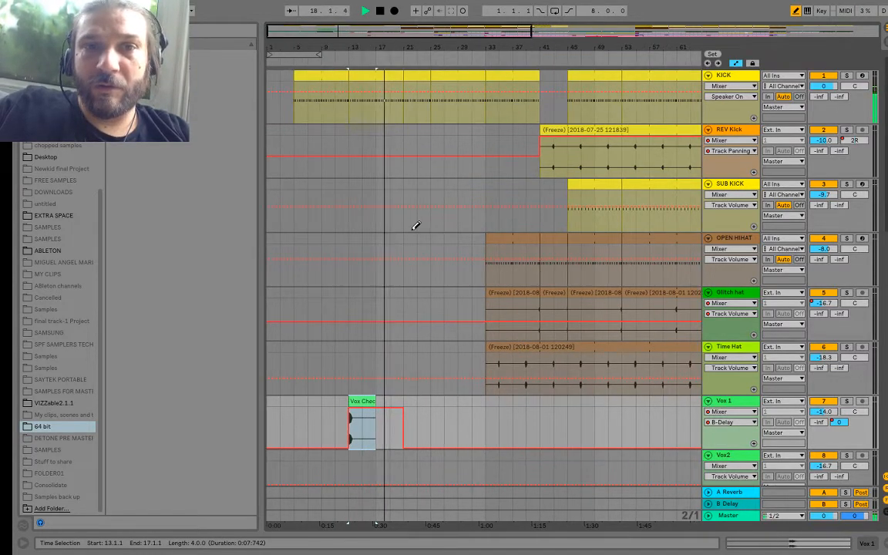
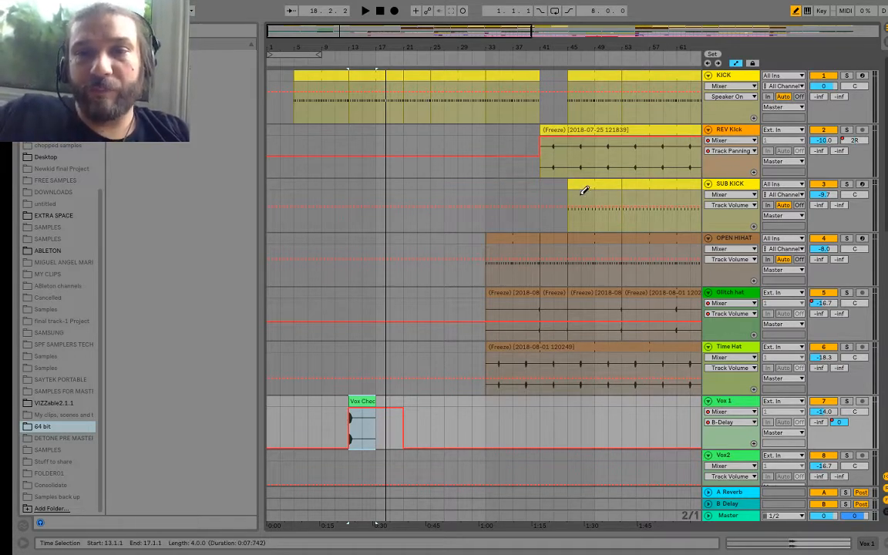
Step: Extend the SUB KICK clip back to start at bar 17 and play the arrangement from about bar 10
drag(572, 188, 382, 185)
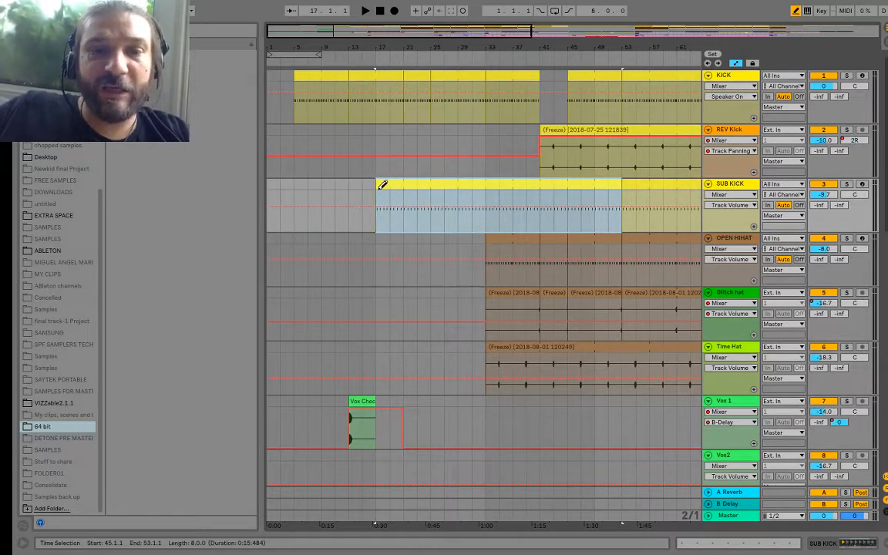
click(333, 54)
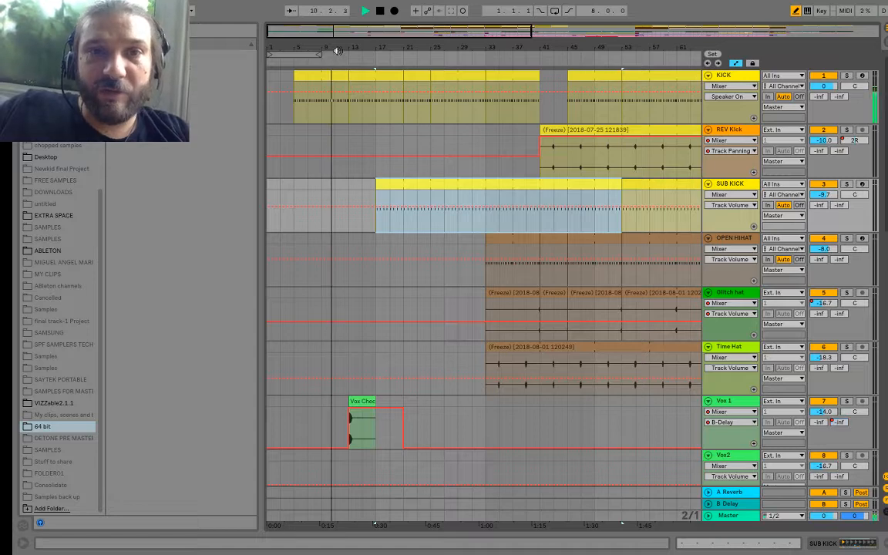
Step: Delete the KICK section from 16.3.1 to 17.1.1 to leave a gap before the sub kick, and play it
drag(356, 45, 354, 102)
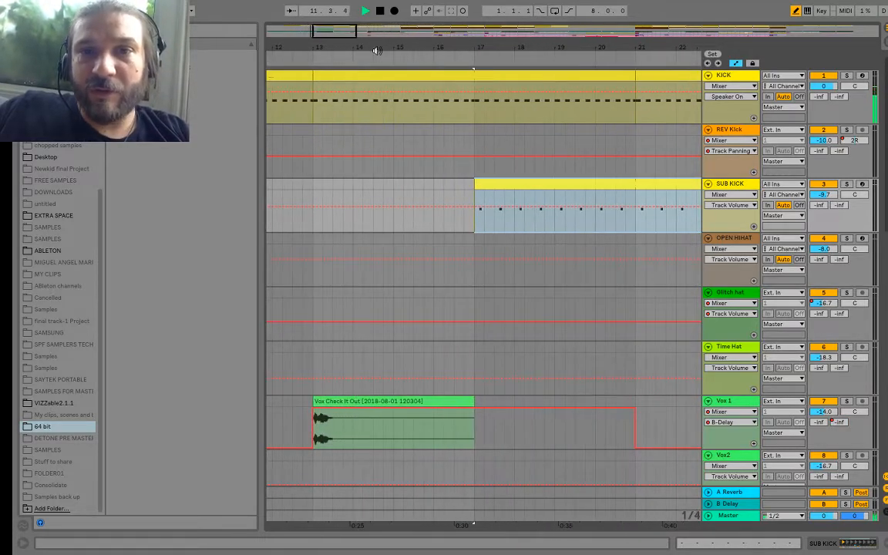
click(471, 75)
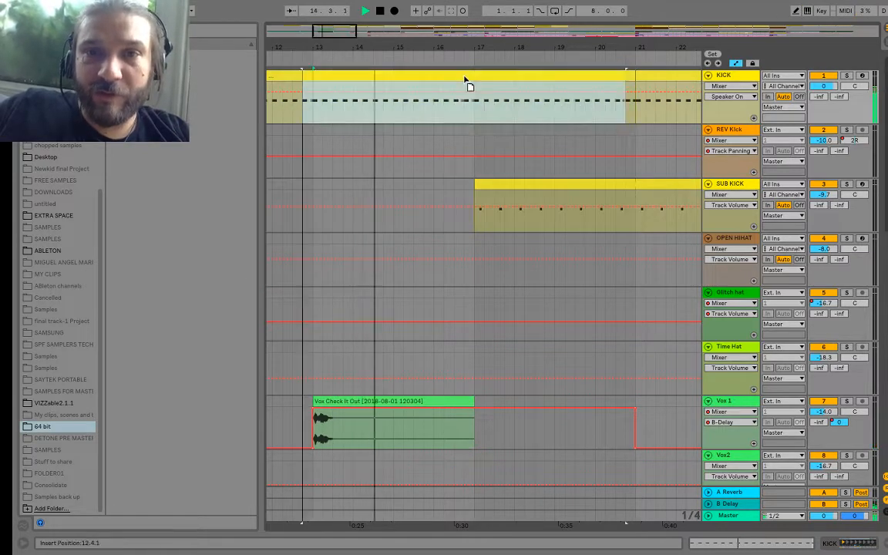
click(474, 122)
drag(473, 119, 461, 81)
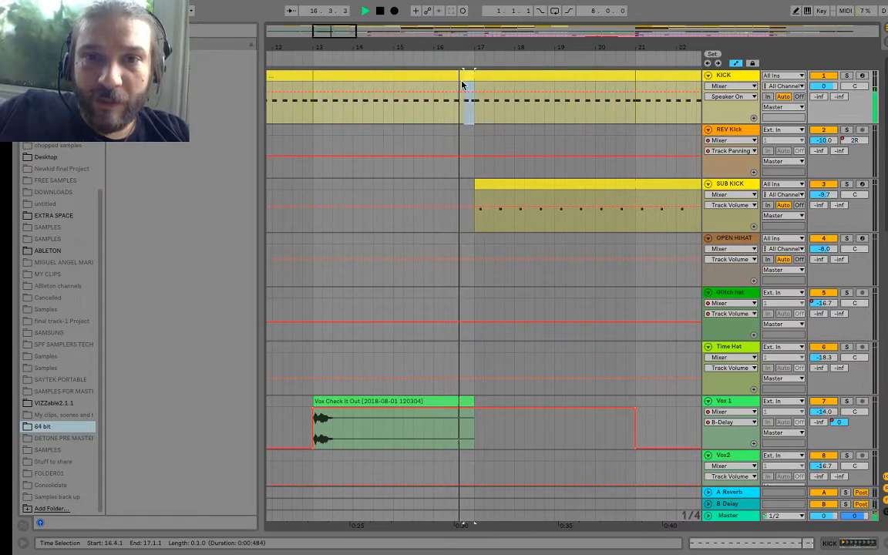
key(plus)
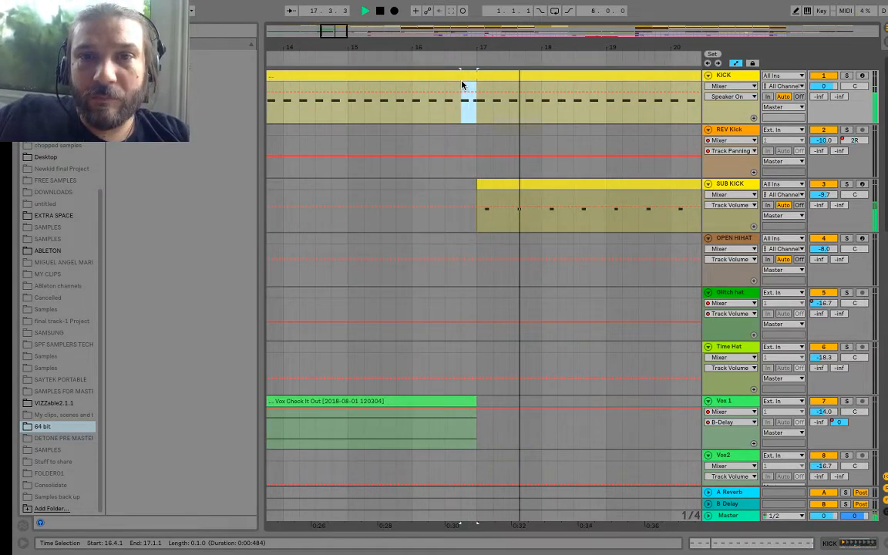
click(445, 107)
mouse_move(446, 108)
mouse_down()
mouse_move(459, 89)
mouse_move(475, 89)
mouse_move(464, 71)
mouse_move(447, 72)
mouse_up()
key(Delete)
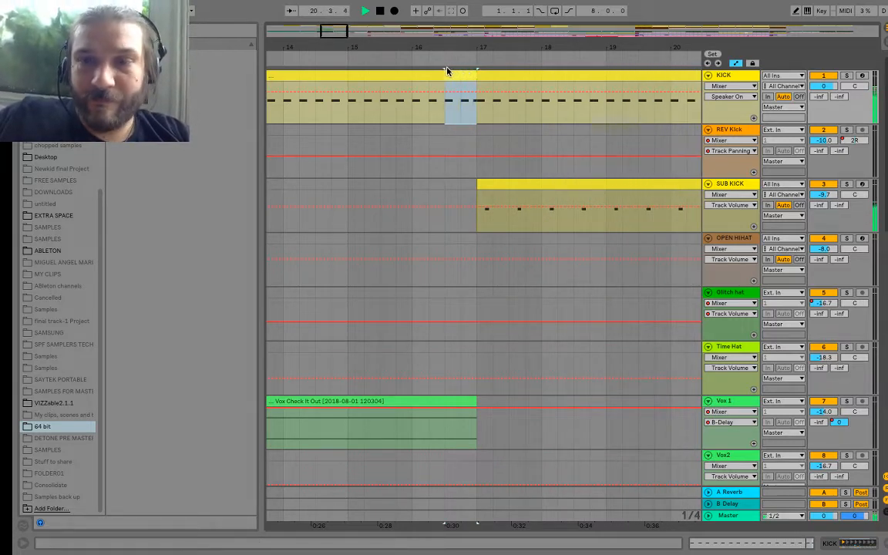
key(space)
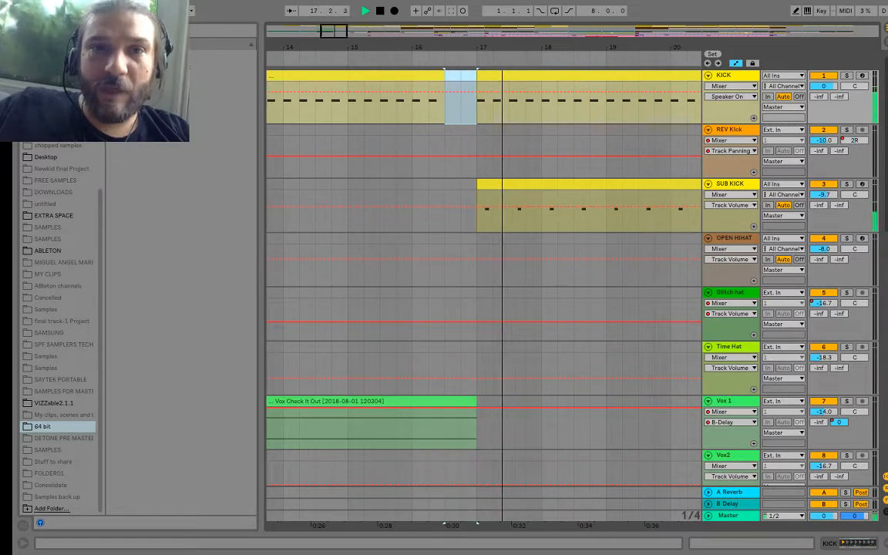
Step: Move the Vox 1 vocal clip so it starts at bar 16 and play it over the kick gap
drag(406, 43, 403, 18)
key(space)
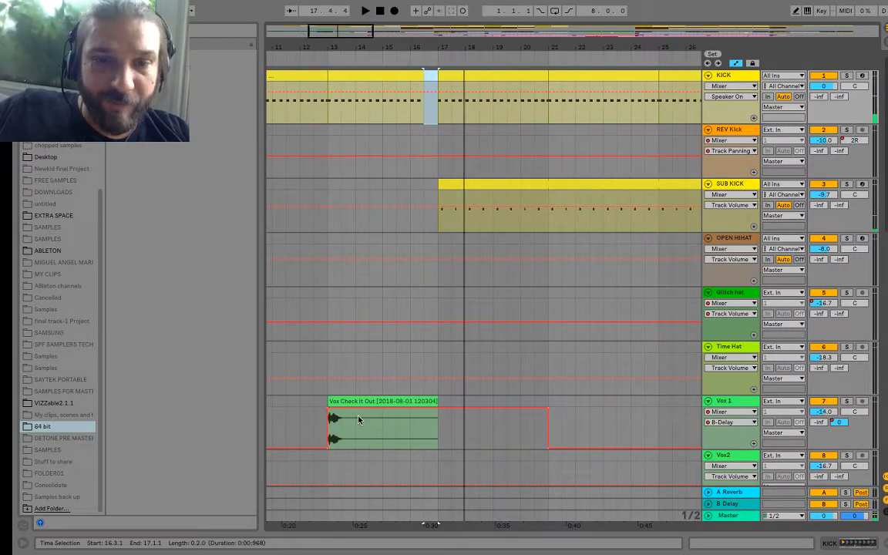
drag(353, 399, 446, 405)
key(space)
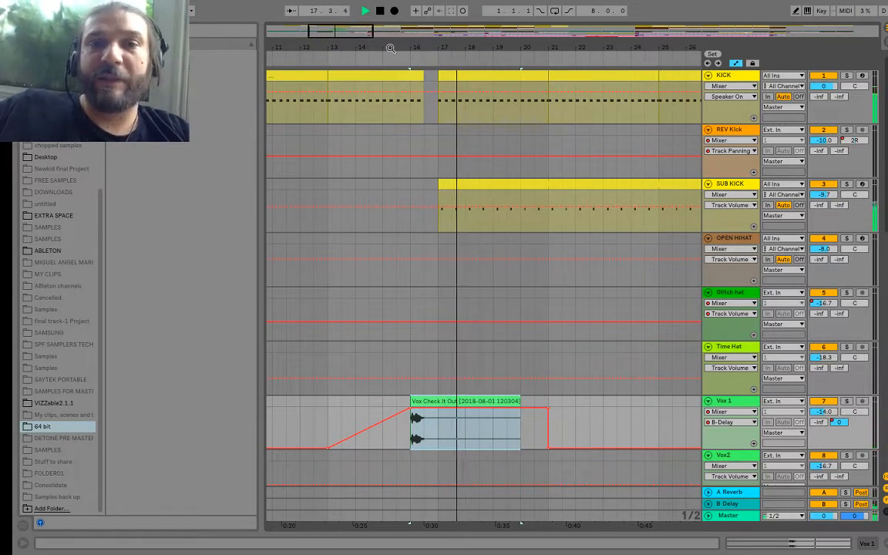
Step: Cut the KICK section from 32.3.1 to 33.1.1 just before the hats come in
drag(391, 47, 395, 7)
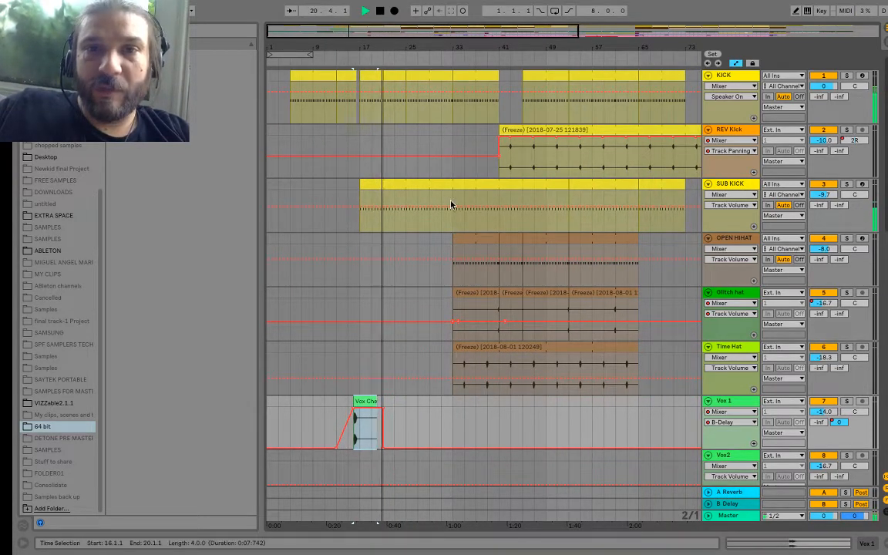
drag(456, 50, 385, 24)
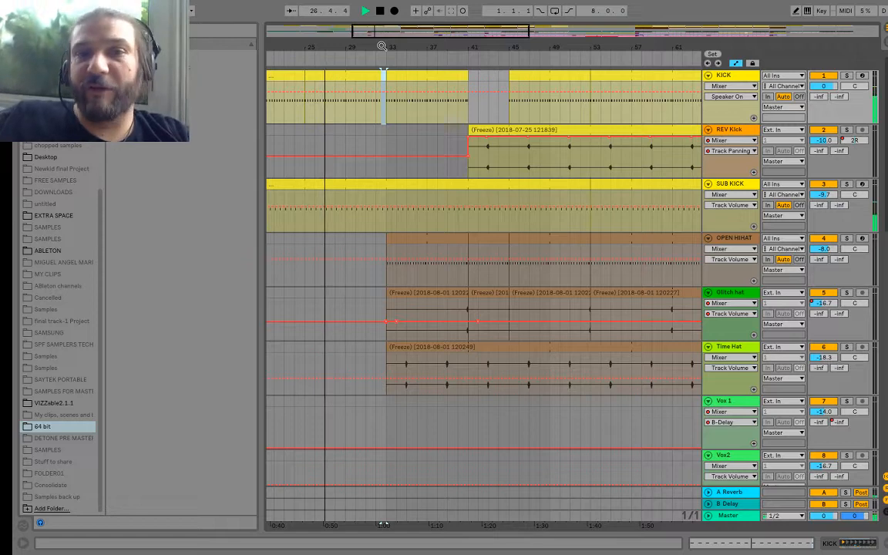
Step: In the Session View, launch and copy the second-scene vocal clip of the Vox2 track
click(884, 44)
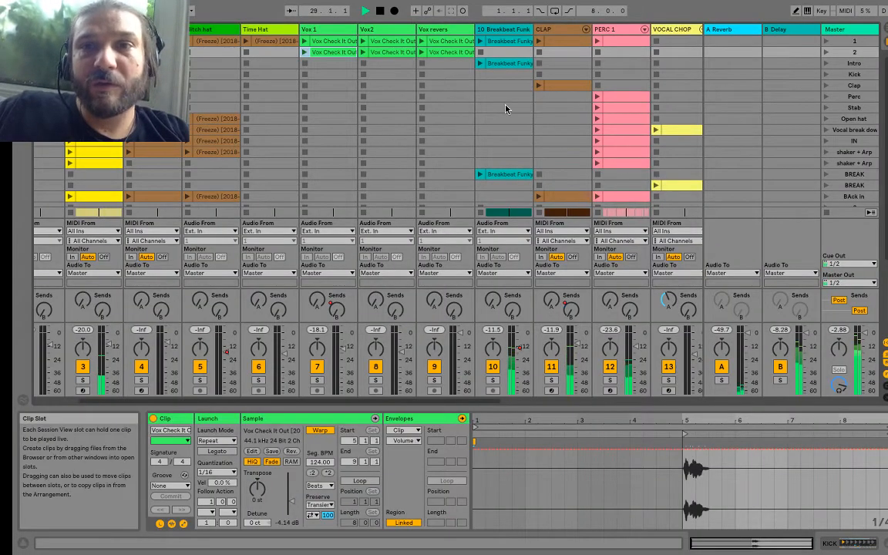
scroll(505, 109, right, 6)
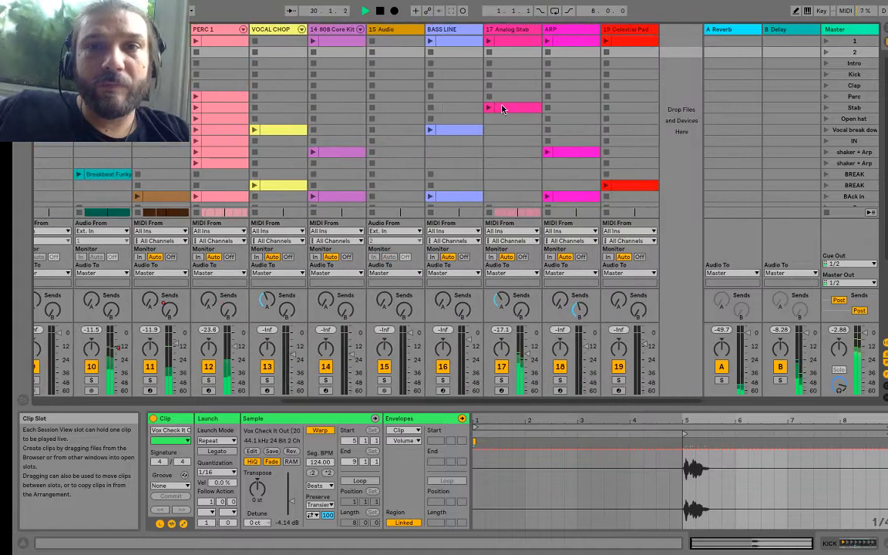
scroll(544, 103, left, 5)
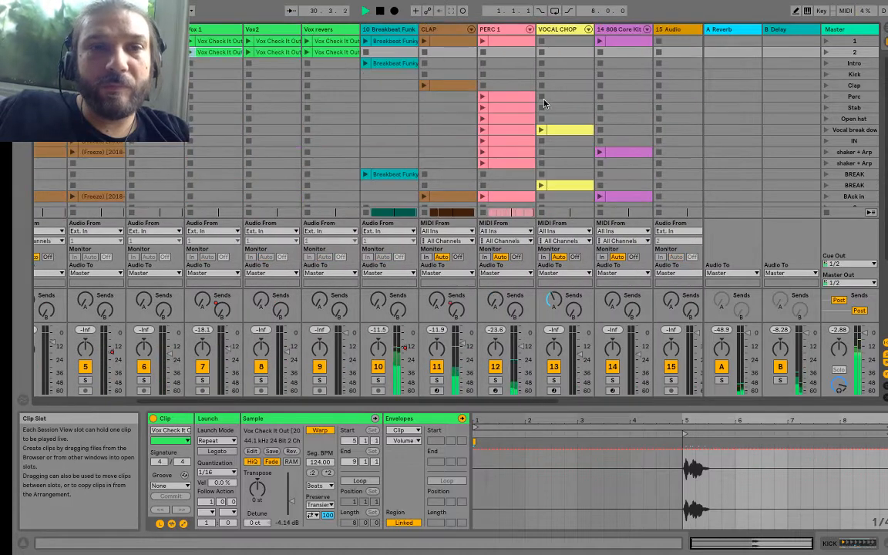
click(267, 53)
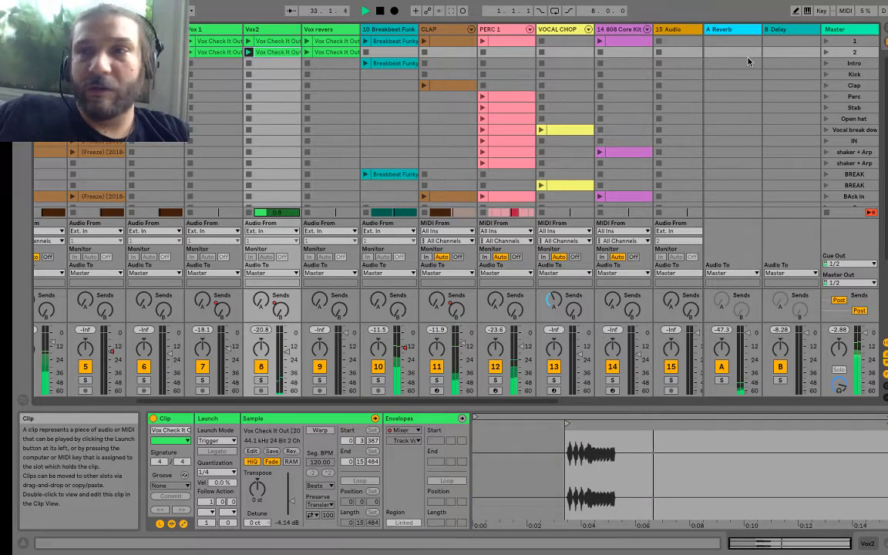
Step: Return to the Arrangement View and paste the vocal clip on the Vox2 track at bar 31
key(Tab)
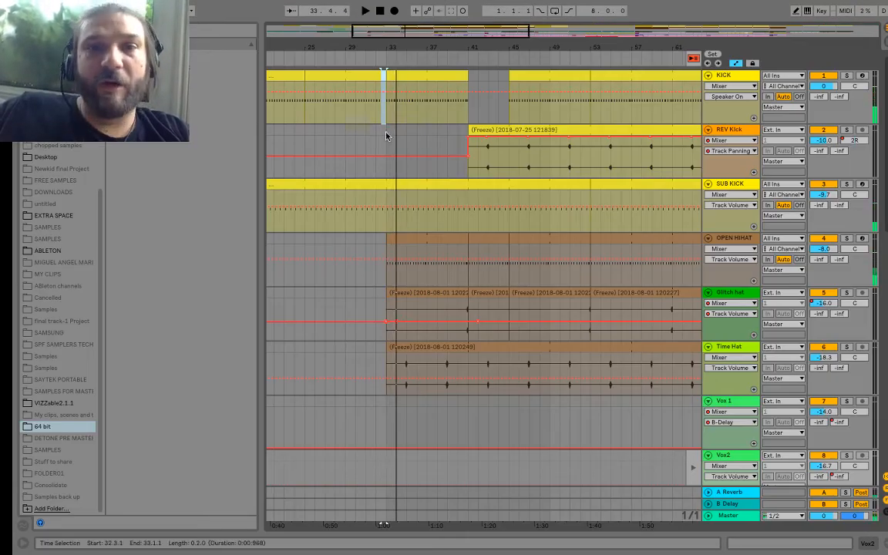
scroll(368, 232, down, 15)
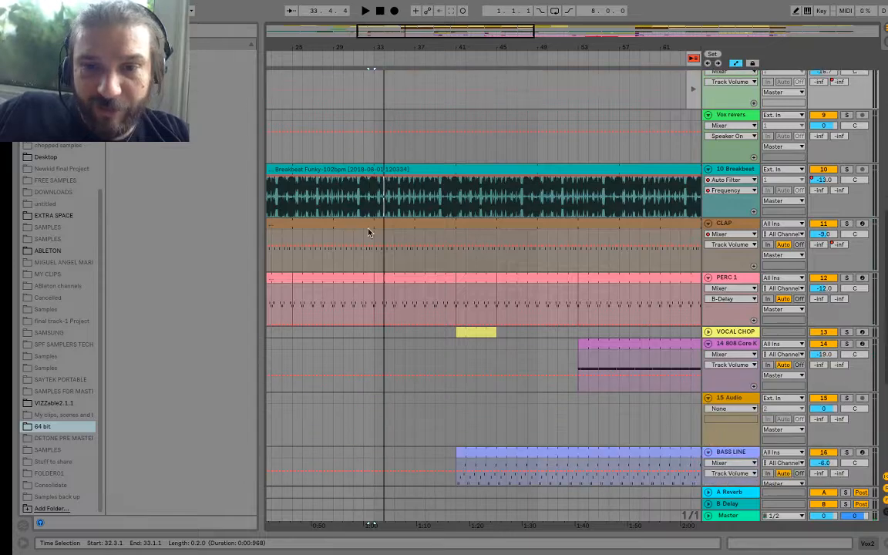
scroll(368, 228, down, 3)
scroll(368, 224, up, 7)
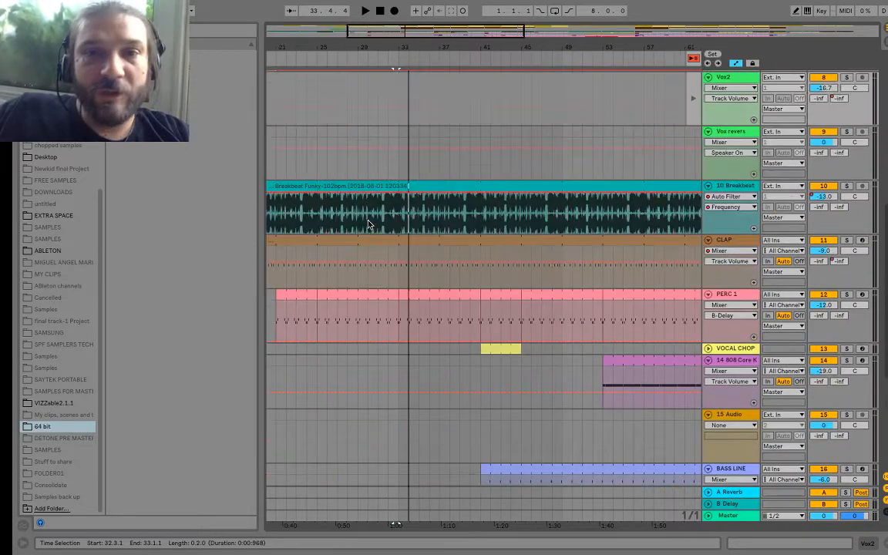
scroll(368, 224, up, 3)
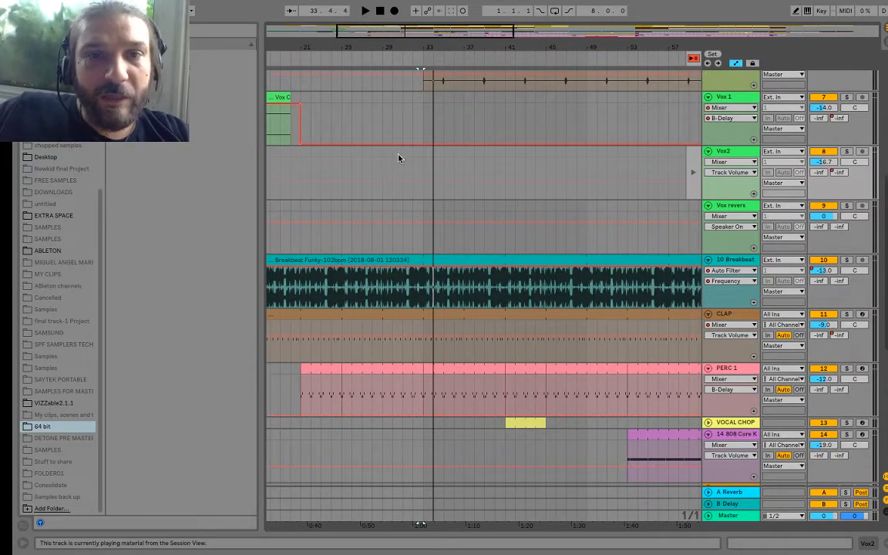
click(401, 161)
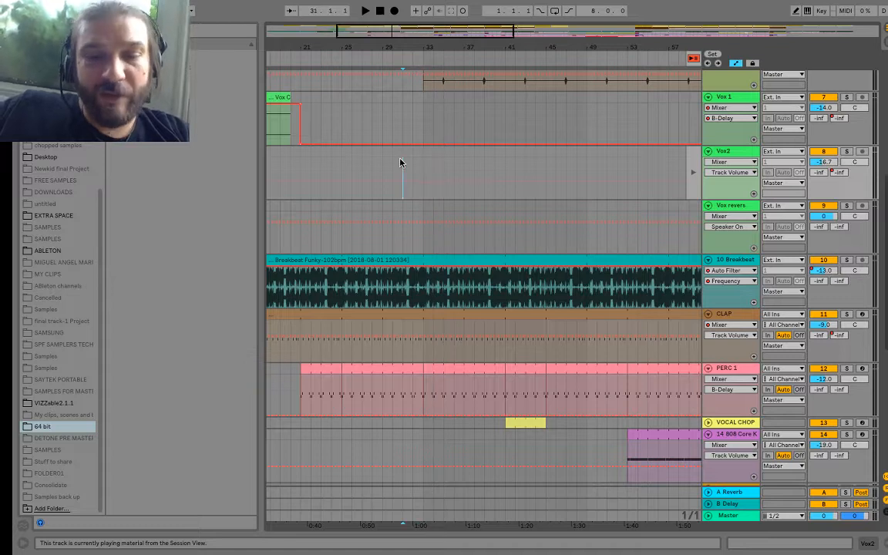
key(super+v)
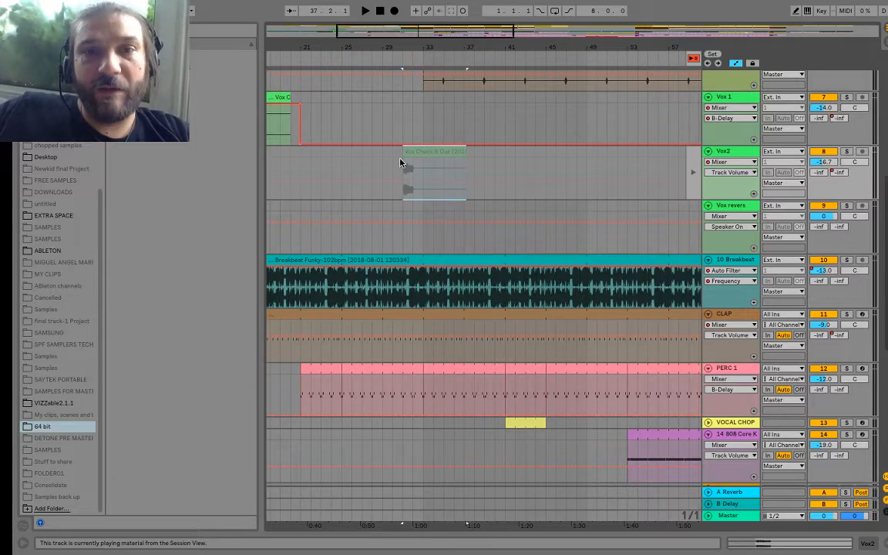
Step: Show the B-Delay send automation of the Vox2 track, ramp it up to -0.6 dB by bar 32, and play it
click(729, 171)
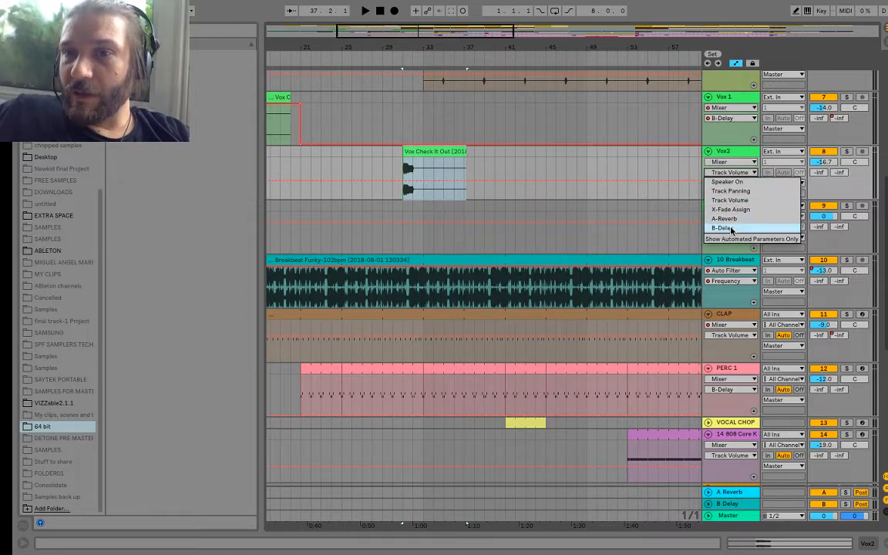
click(721, 229)
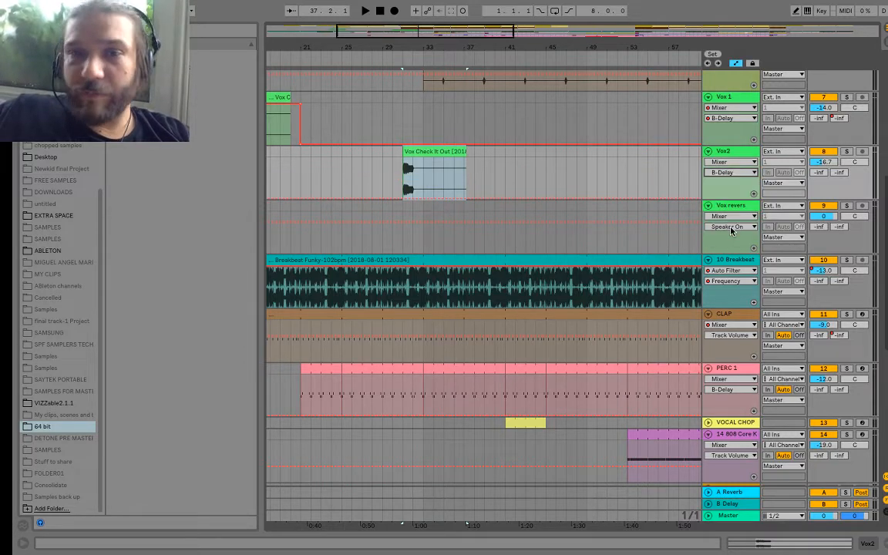
click(399, 205)
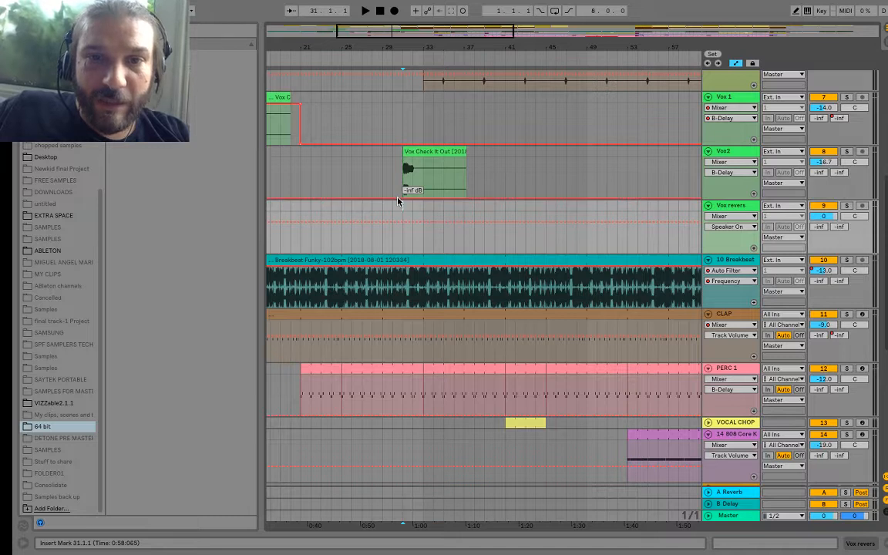
click(398, 198)
drag(419, 203, 412, 161)
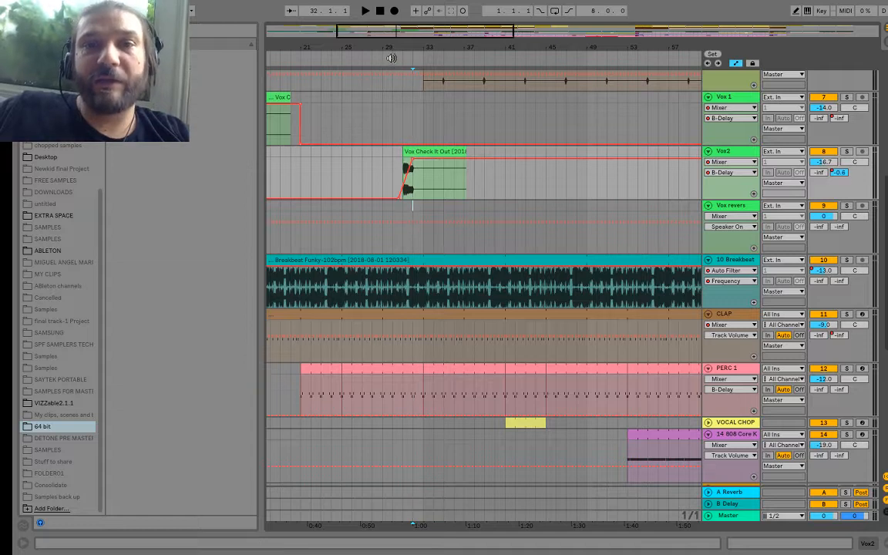
key(space)
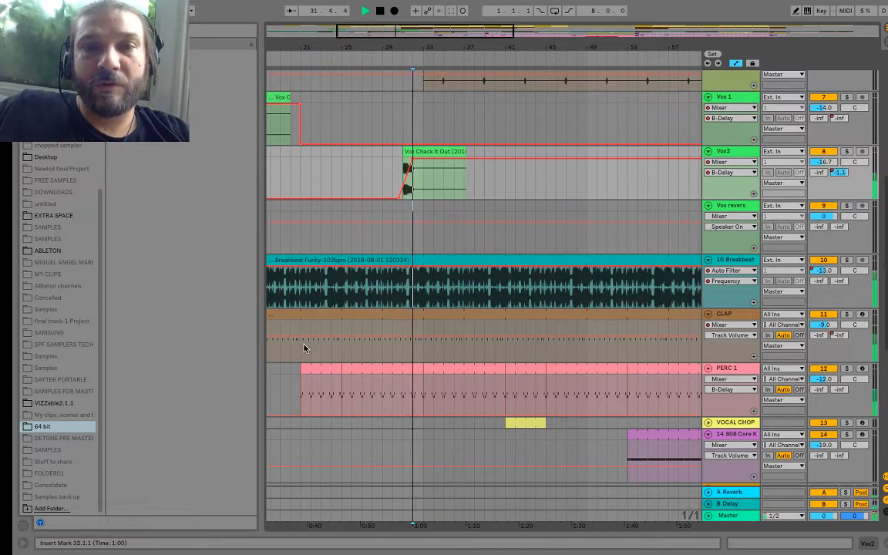
Step: Move the Vox2 vocal clip to start at 31.3.1 and play the transition into bar 33
click(414, 150)
key(space)
drag(407, 48, 407, 85)
mouse_move(425, 155)
mouse_down()
mouse_move(444, 164)
mouse_move(460, 158)
mouse_up()
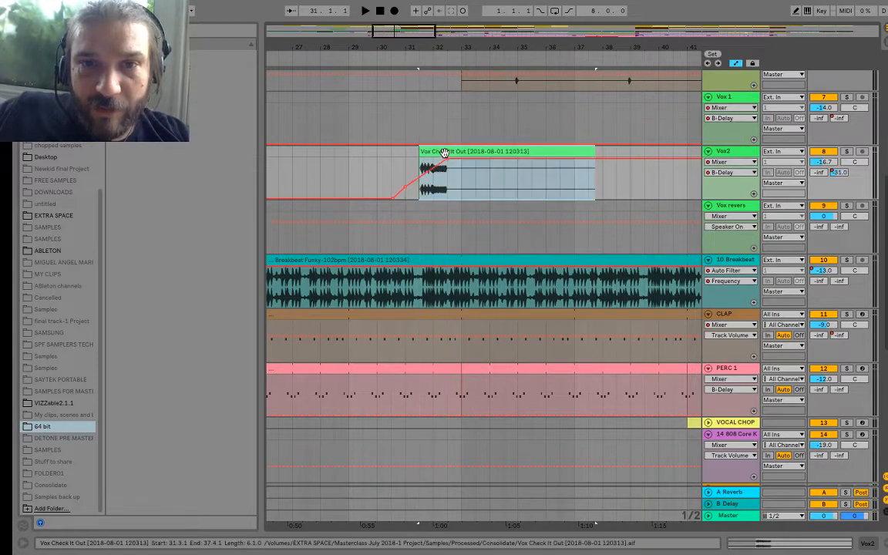
click(399, 57)
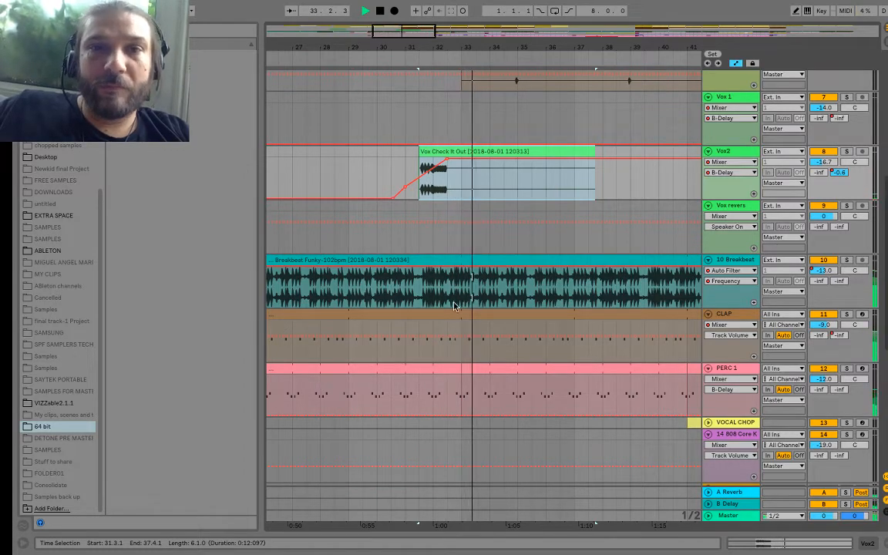
Step: Play on to about bar 41, stop, and examine the clips and automation across all arrangement tracks
drag(390, 48, 379, 47)
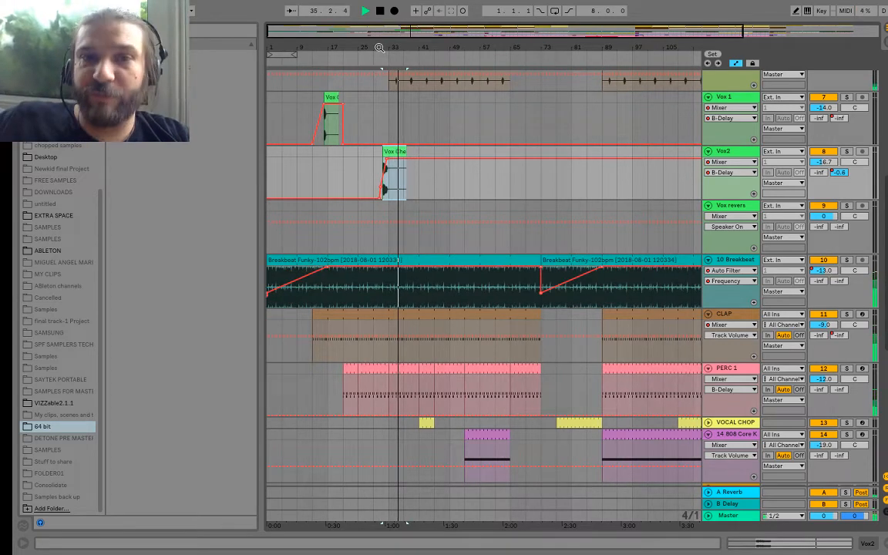
scroll(398, 148, up, 3)
scroll(399, 148, up, 5)
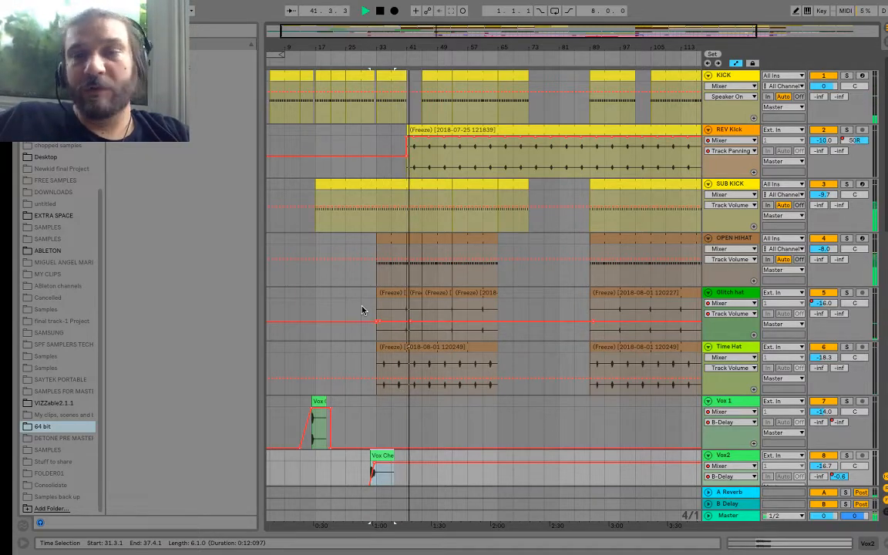
key(space)
mouse_move(357, 549)
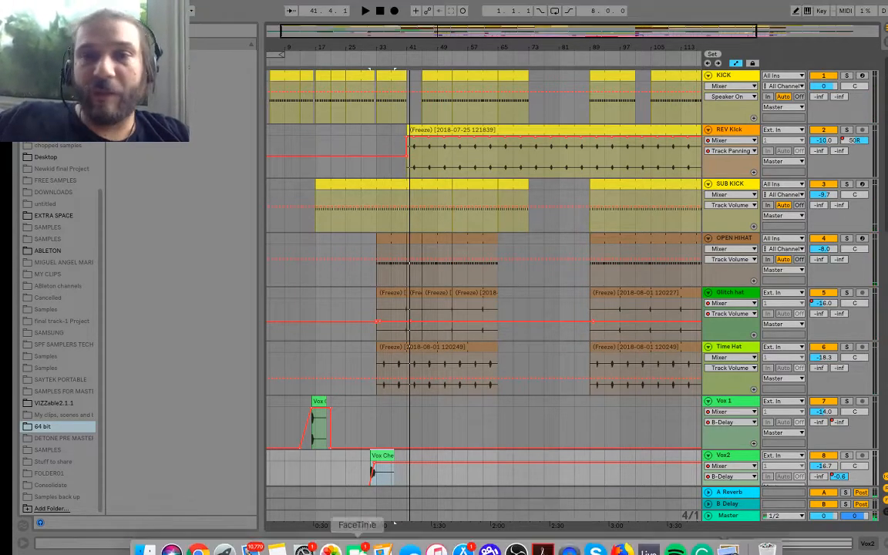
scroll(313, 320, down, 10)
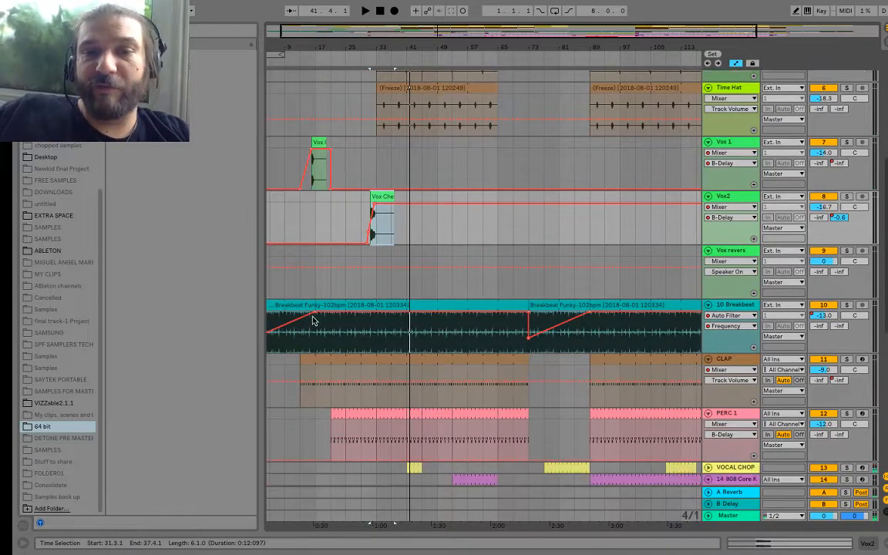
mouse_move(124, 3)
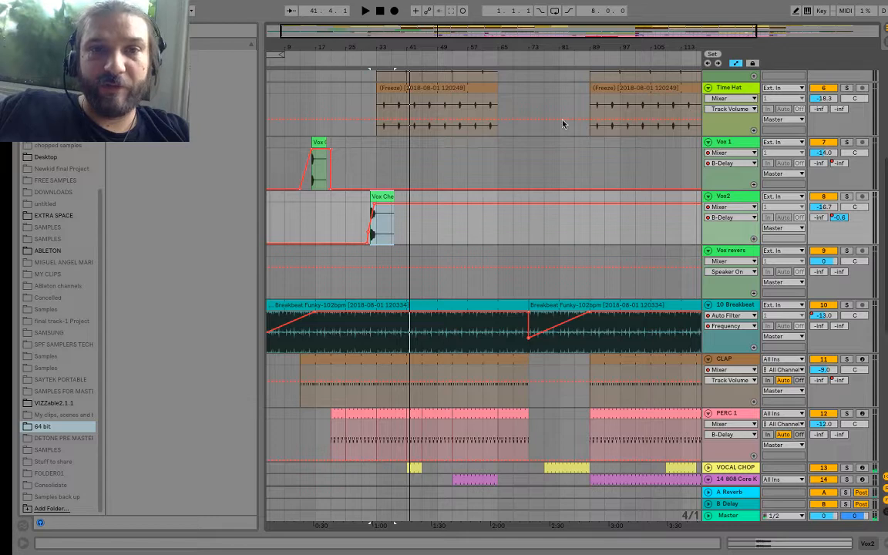
scroll(444, 261, down, 3)
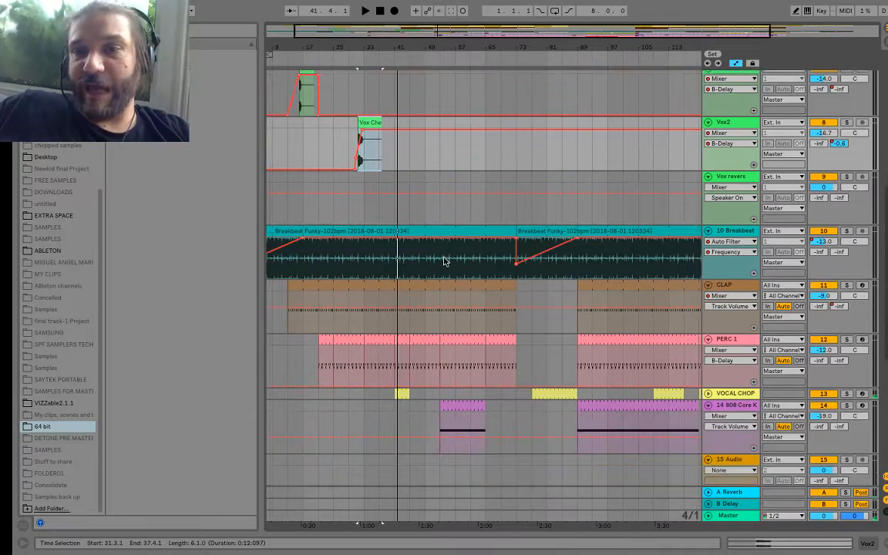
Step: Insert a new MIDI track below Vox2 and load the Analog instrument onto it
scroll(399, 118, up, 5)
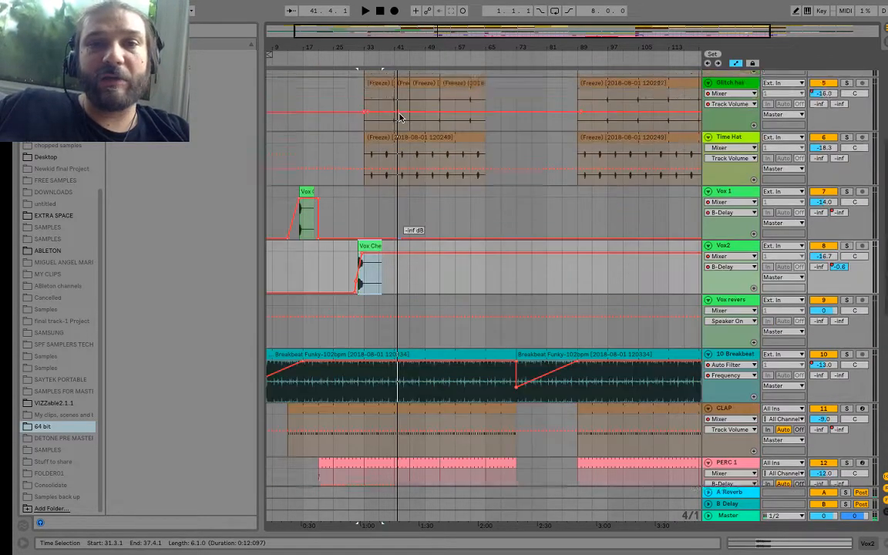
scroll(399, 117, up, 5)
click(142, 7)
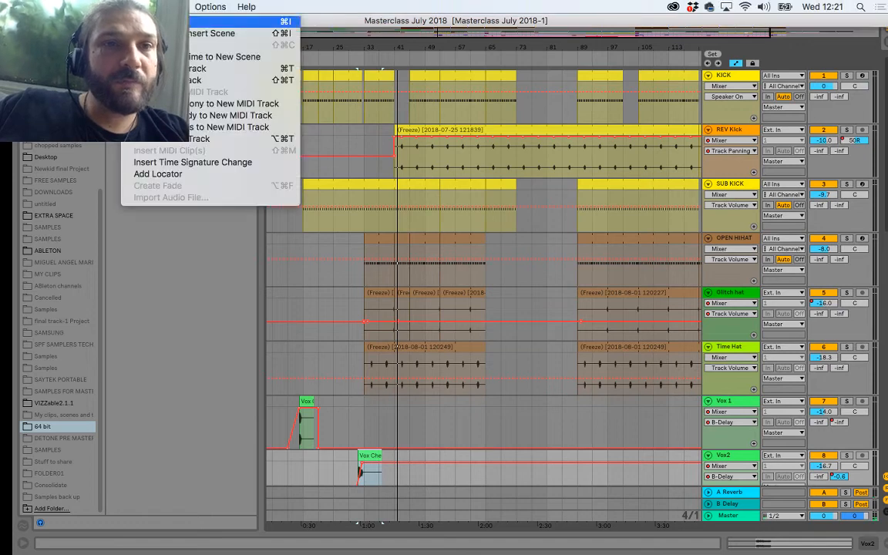
click(158, 80)
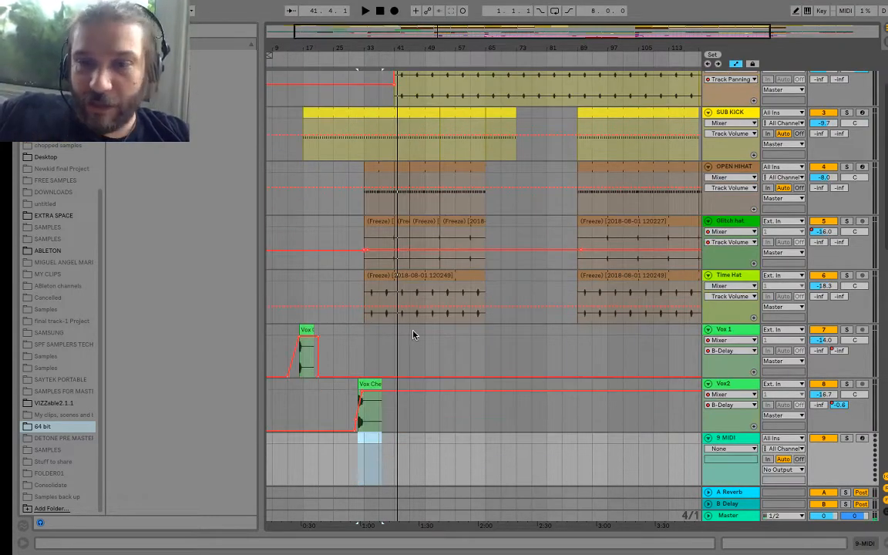
scroll(413, 334, down, 3)
scroll(40, 147, up, 5)
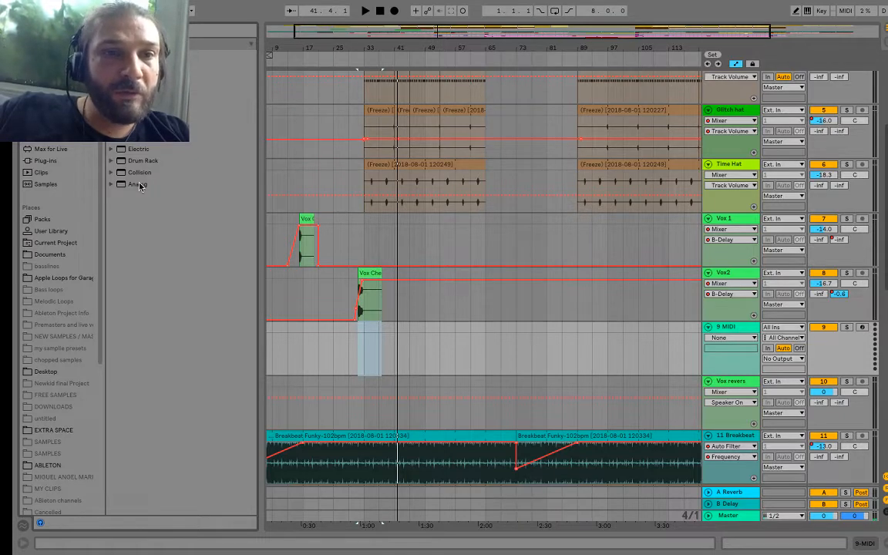
drag(140, 186, 738, 336)
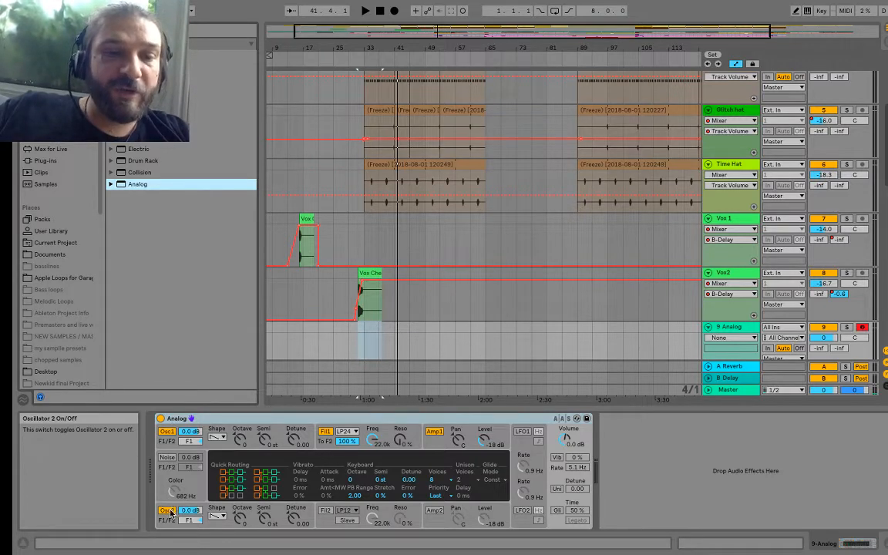
Step: Turn off Analog's Oscillator 2 and set Oscillator 1's waveform to White Noise
click(168, 511)
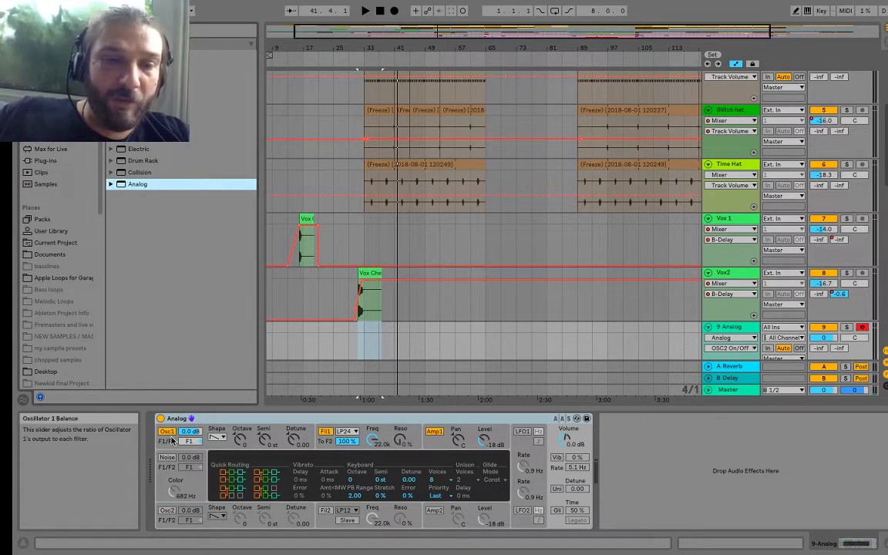
click(166, 512)
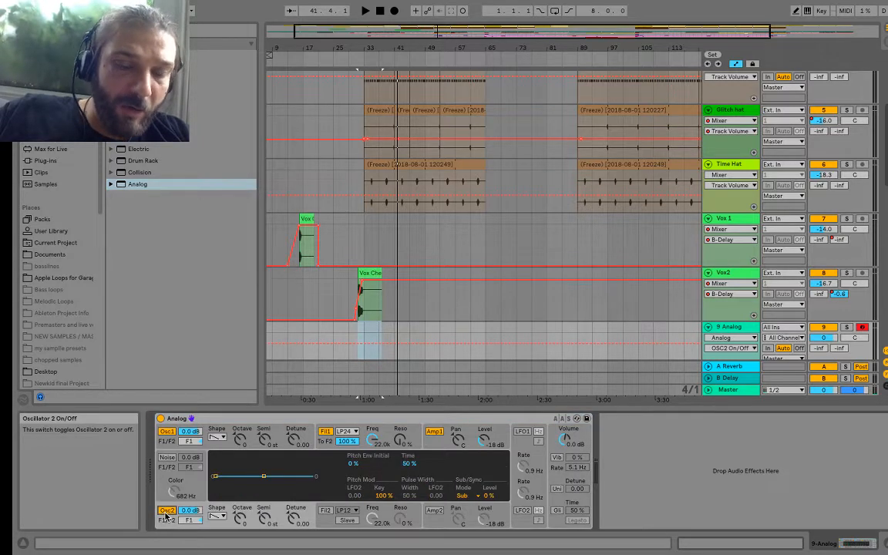
click(165, 512)
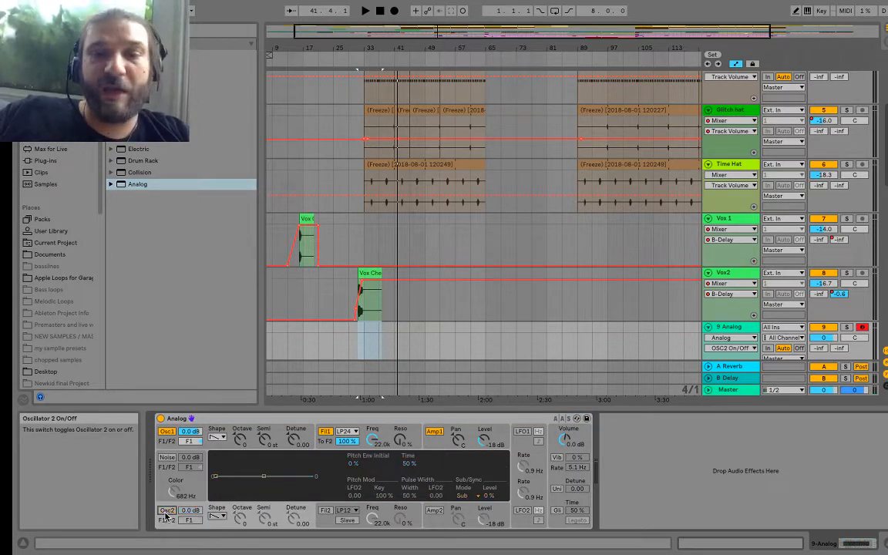
click(219, 440)
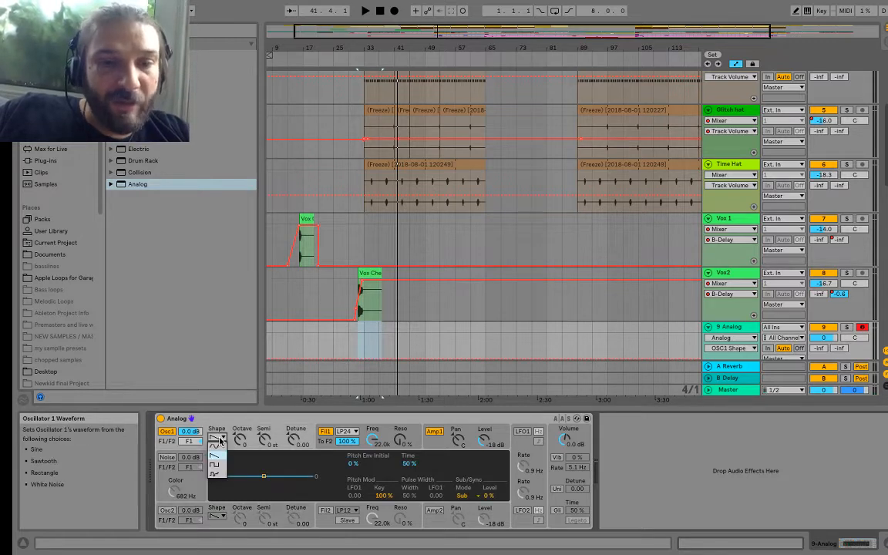
click(215, 474)
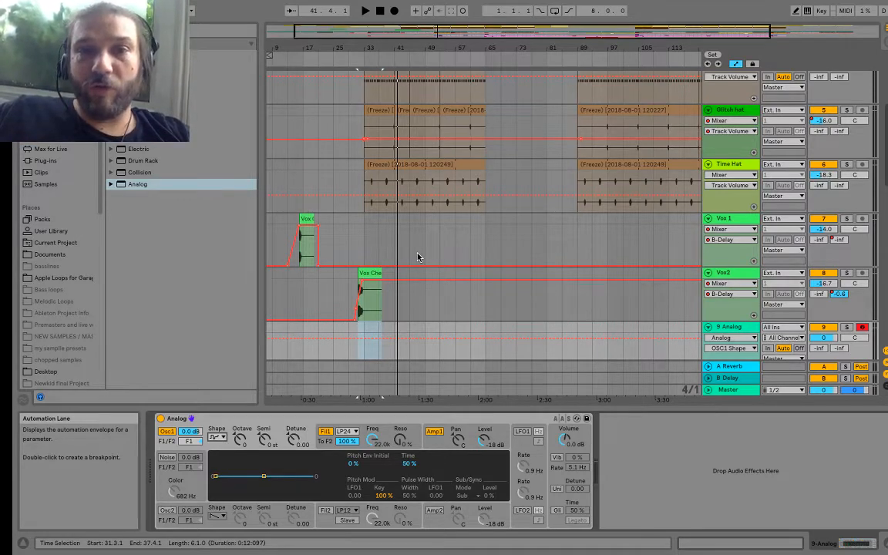
Step: Examine the clips and automation of all arrangement tracks, from the kick down to the Celestial Pad
scroll(417, 257, up, 5)
scroll(416, 257, down, 6)
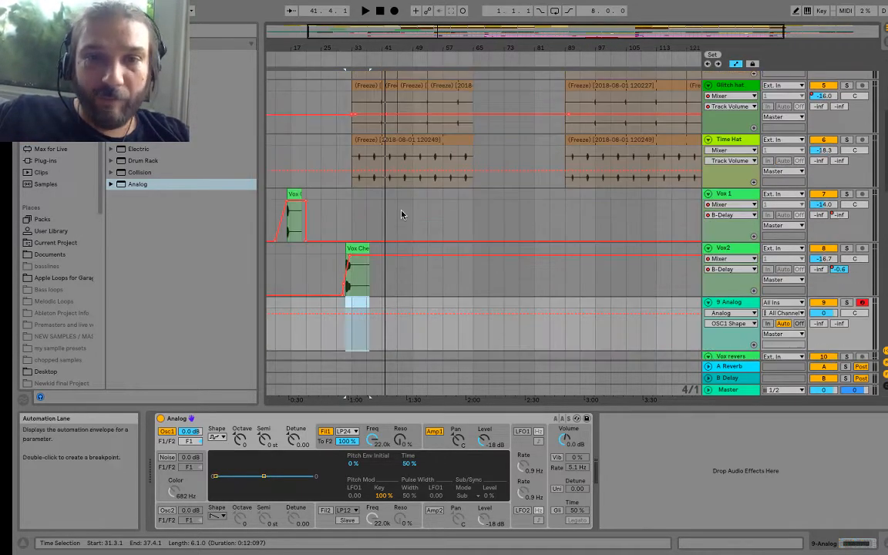
scroll(386, 247, down, 2)
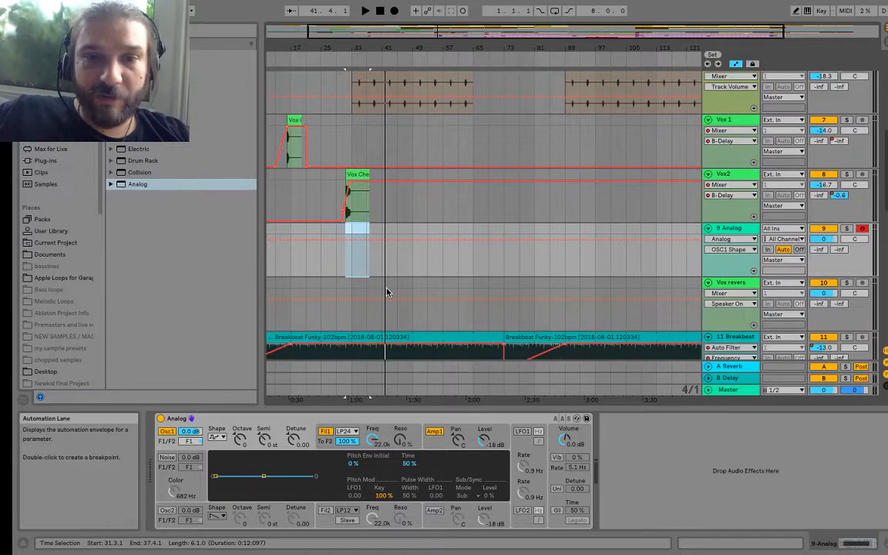
scroll(383, 288, down, 3)
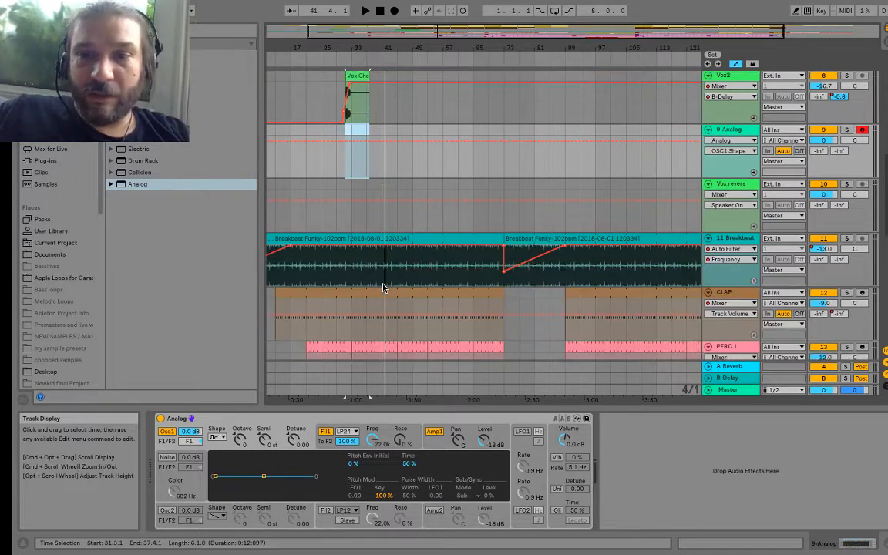
scroll(383, 288, down, 10)
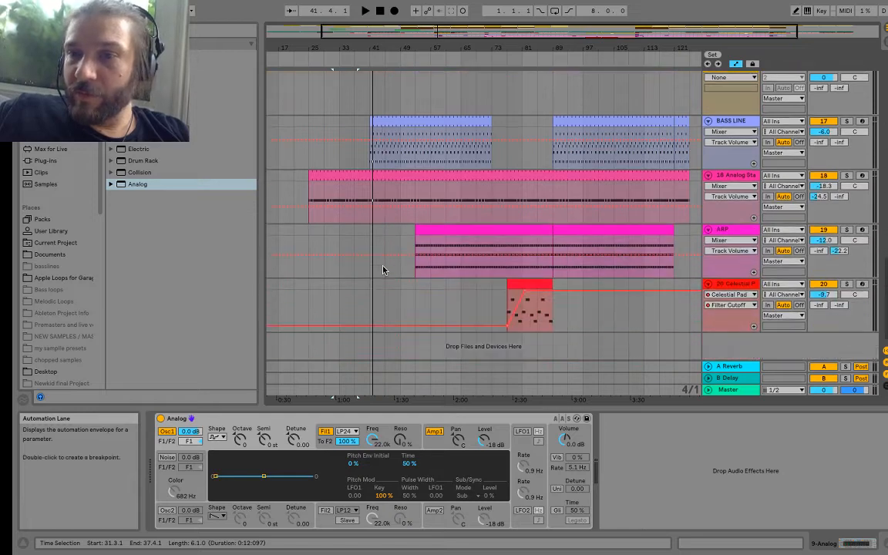
scroll(383, 270, up, 10)
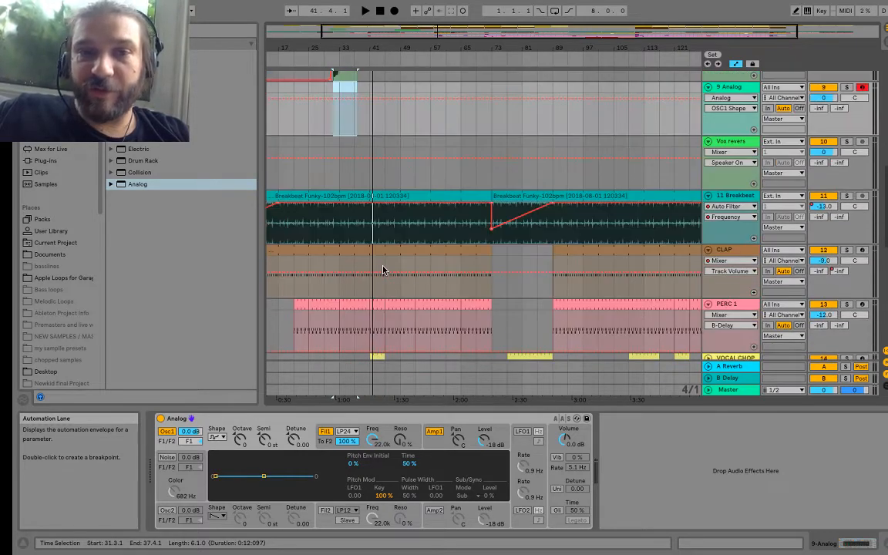
scroll(383, 269, up, 5)
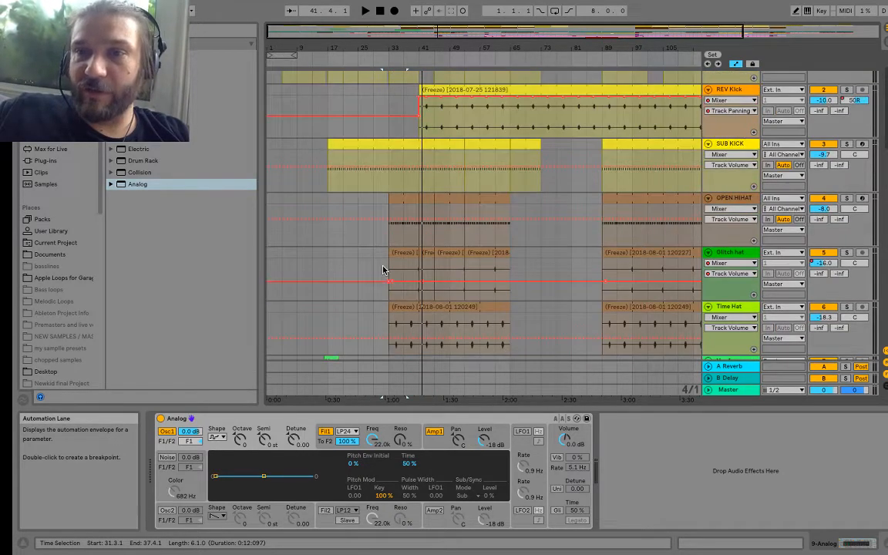
scroll(383, 270, down, 8)
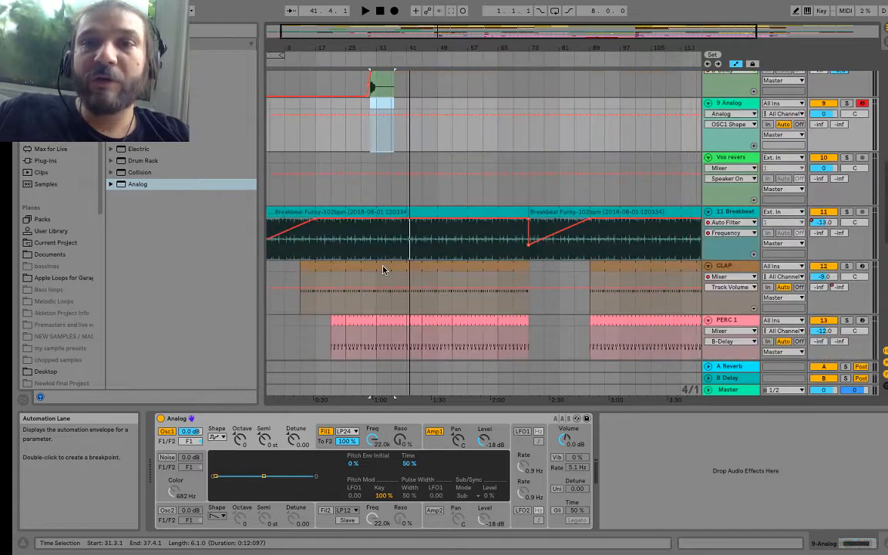
scroll(383, 270, down, 4)
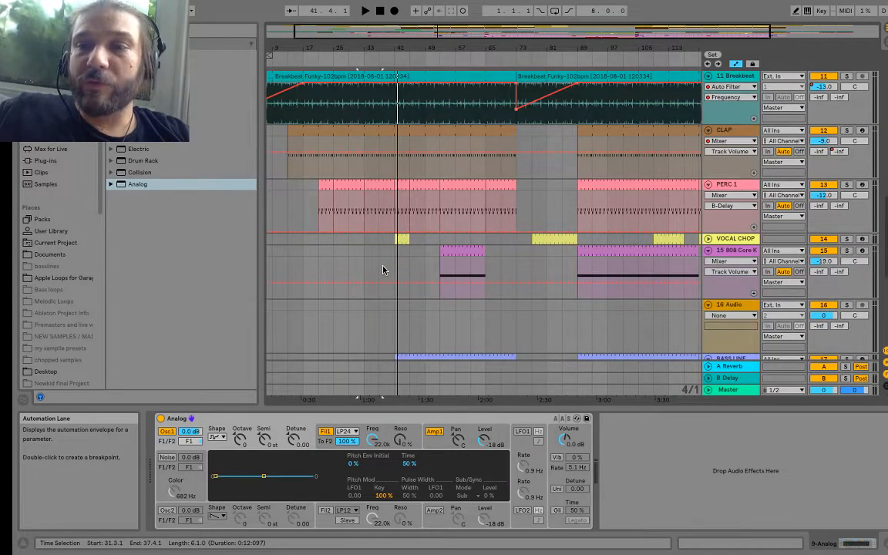
scroll(383, 270, down, 5)
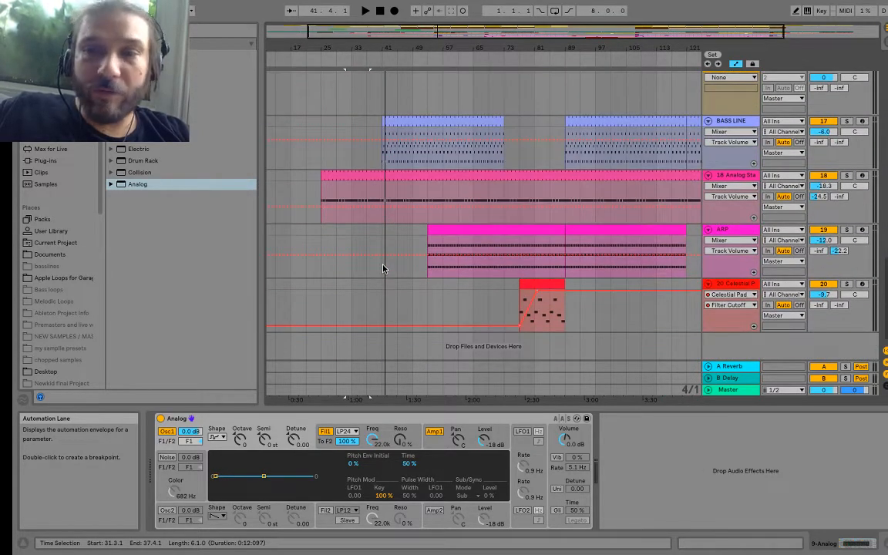
Step: Select all tracks from KICK to 20 Celestial Pad and fold them together
scroll(512, 304, up, 10)
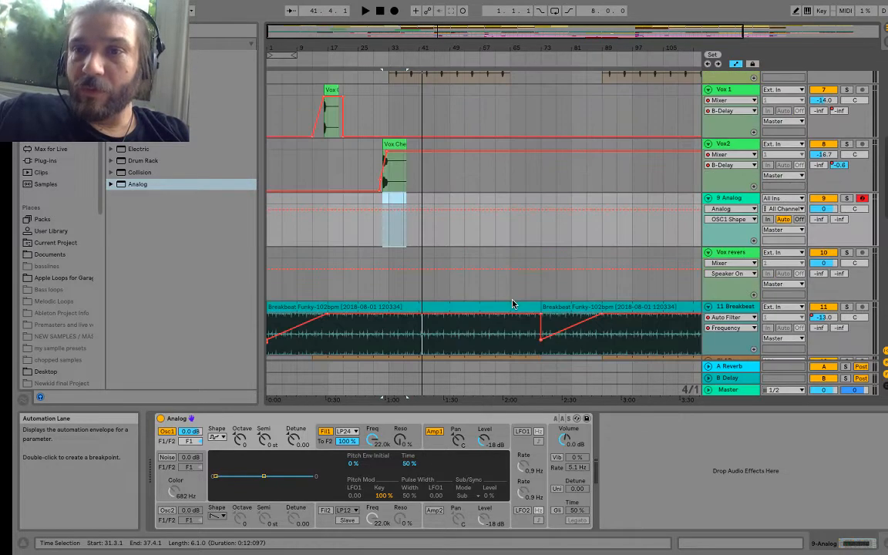
scroll(725, 86, up, 8)
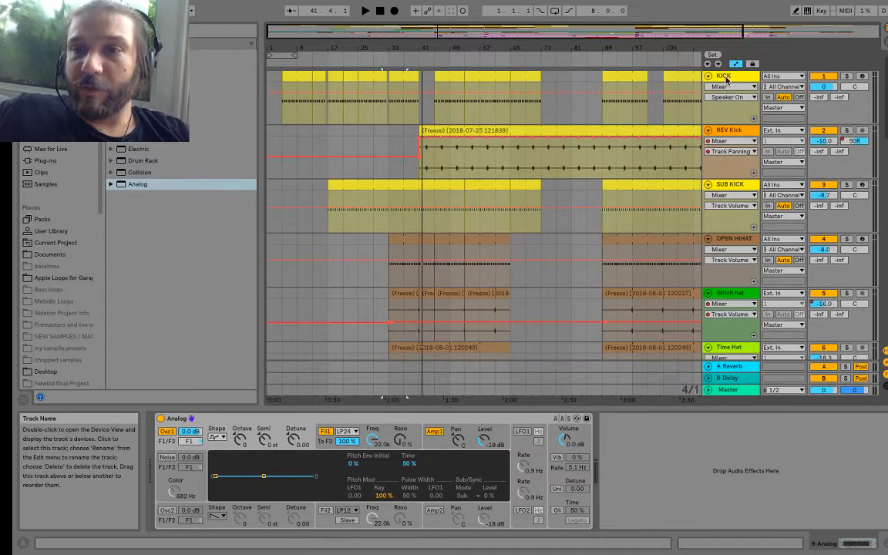
click(725, 77)
scroll(725, 146, down, 15)
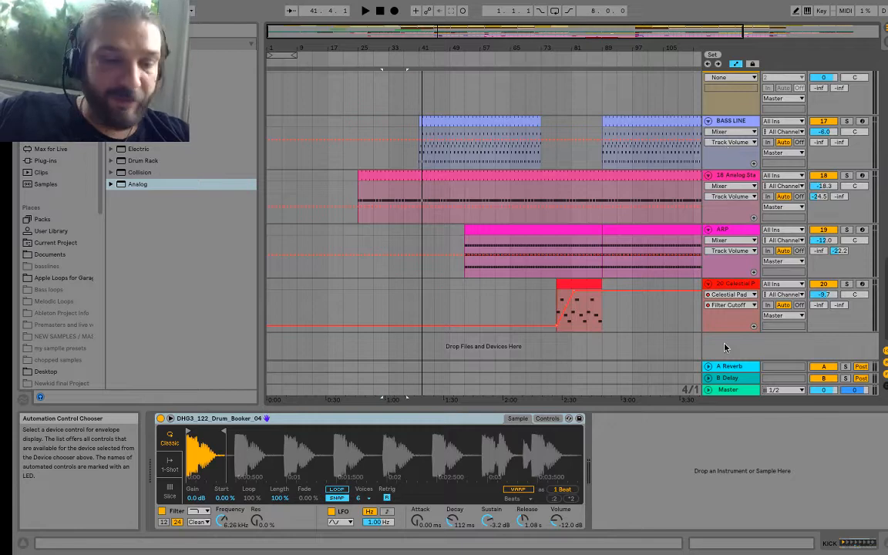
click(727, 284)
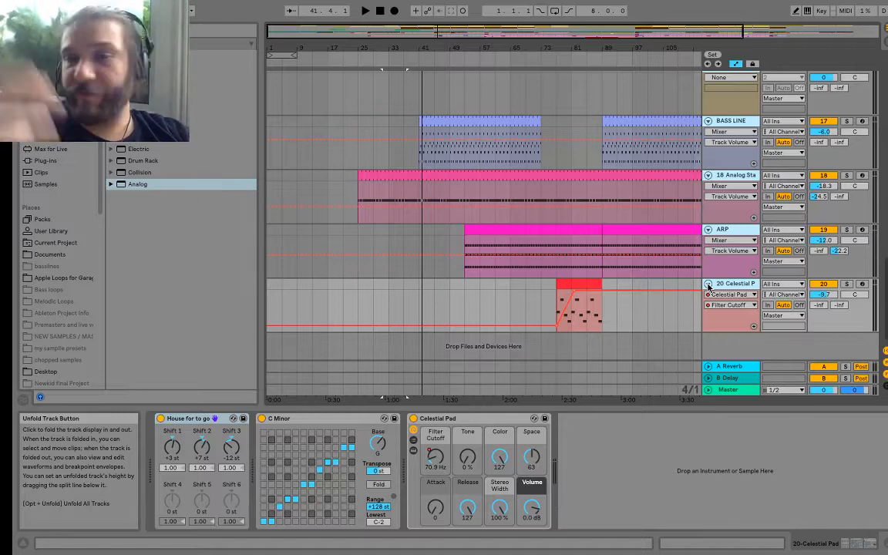
alt+click(708, 285)
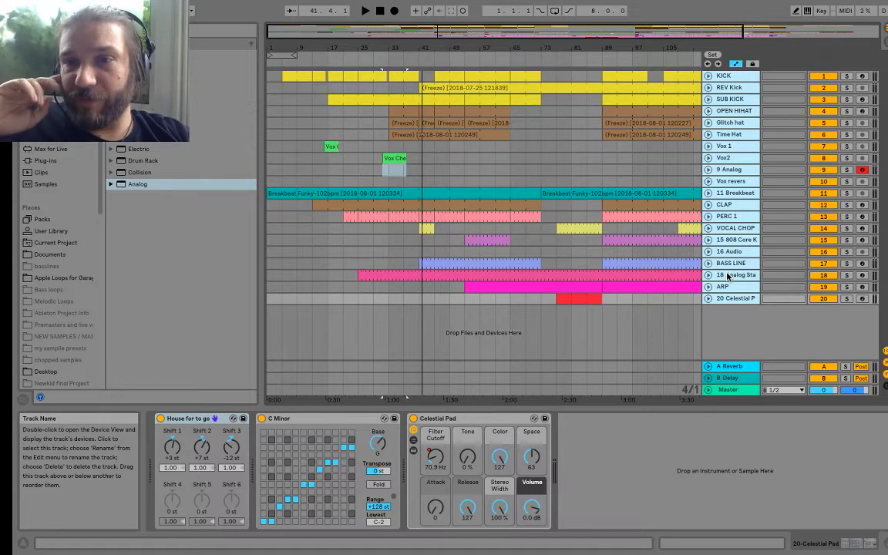
Step: Rename the new Analog track RISER and insert an empty MIDI clip on it from 41.1.1 to 45.1.1
click(730, 169)
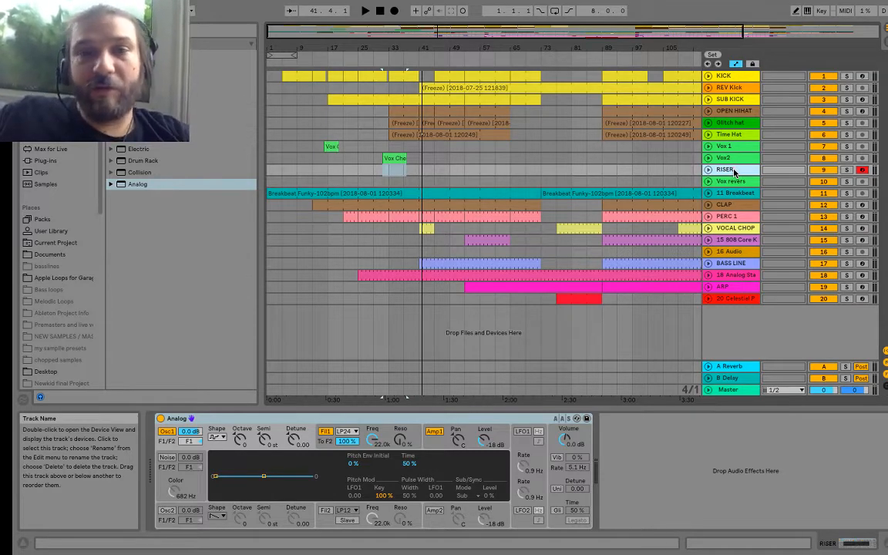
click(418, 172)
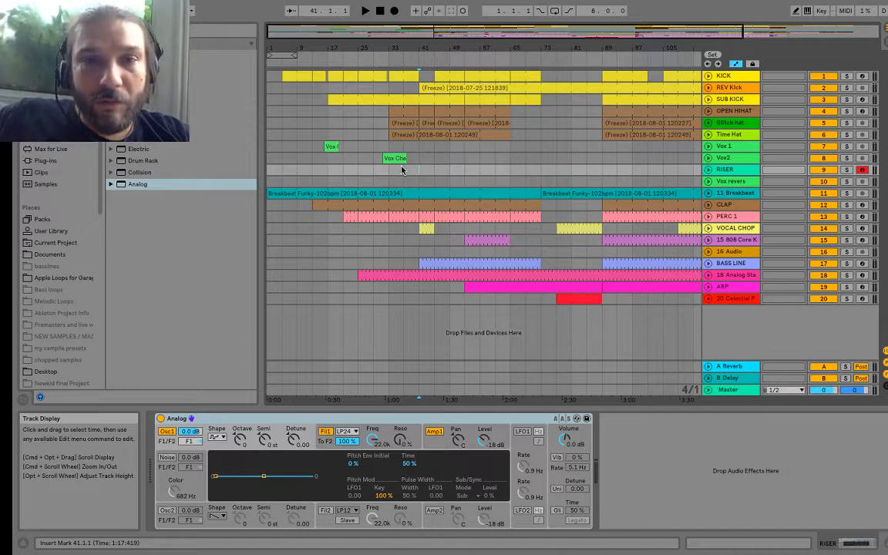
drag(419, 172, 436, 171)
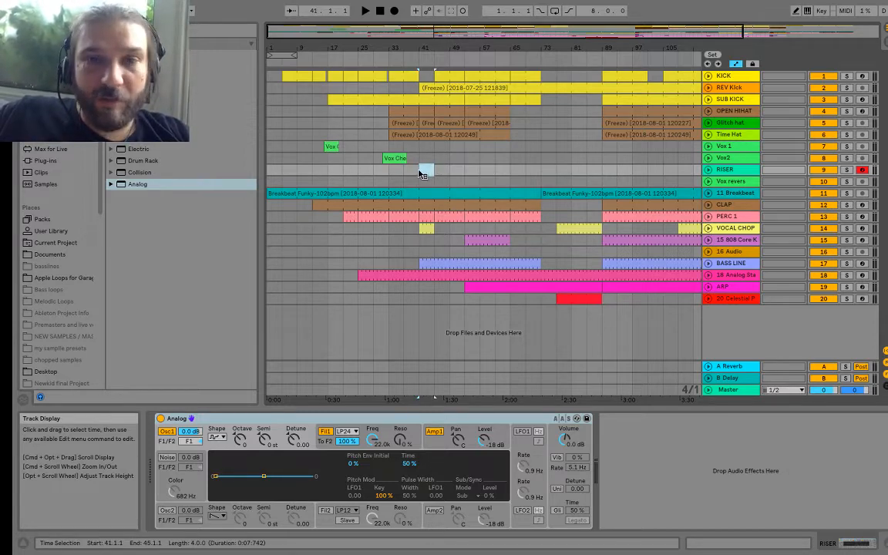
right_click(420, 172)
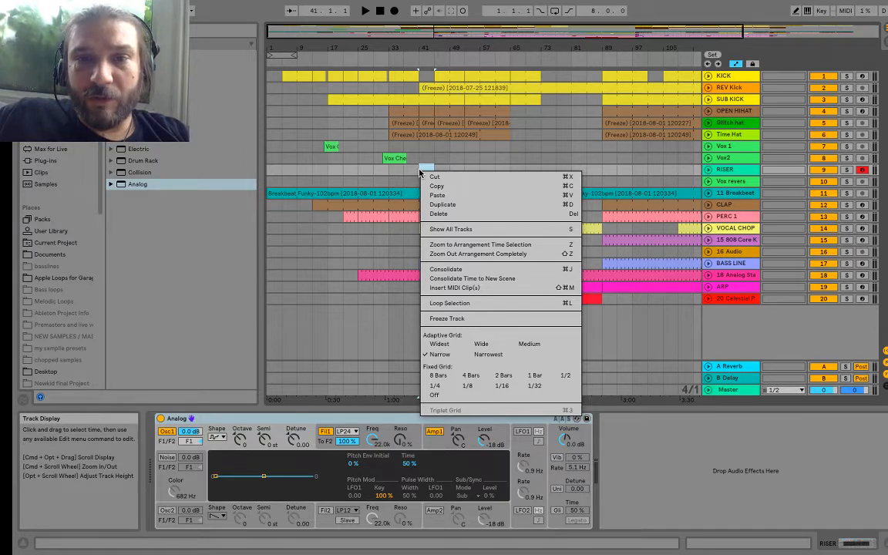
click(451, 287)
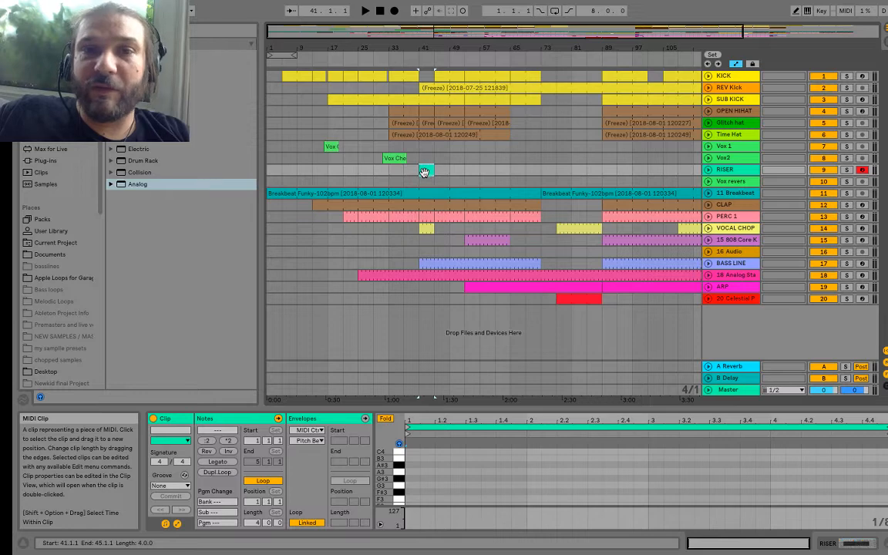
Step: Move the RISER clip to start at bar 37, extend its end to bar 45, and preview a note around C3
drag(424, 170, 412, 174)
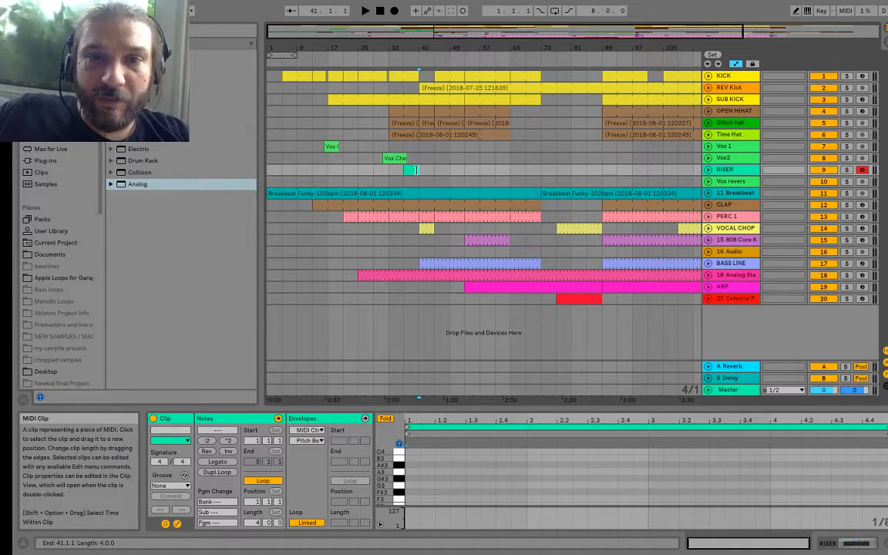
drag(417, 169, 431, 168)
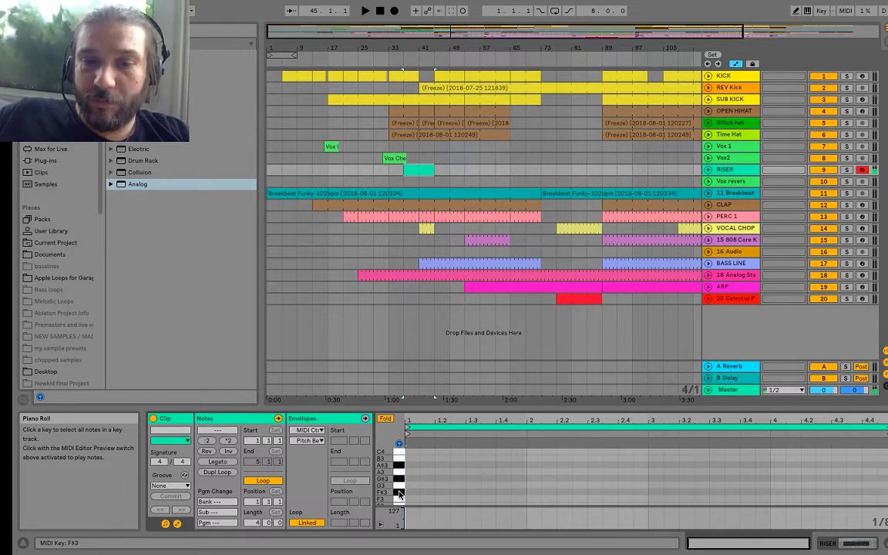
drag(387, 483, 386, 429)
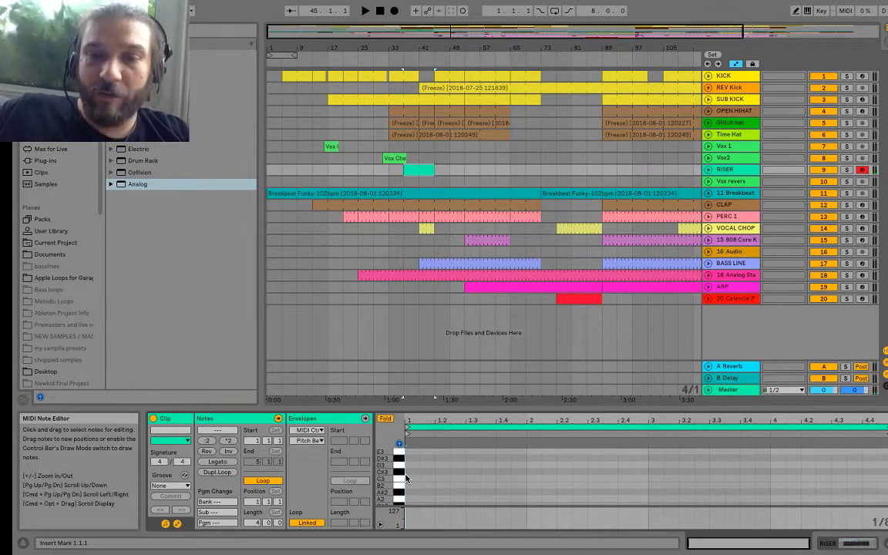
click(399, 475)
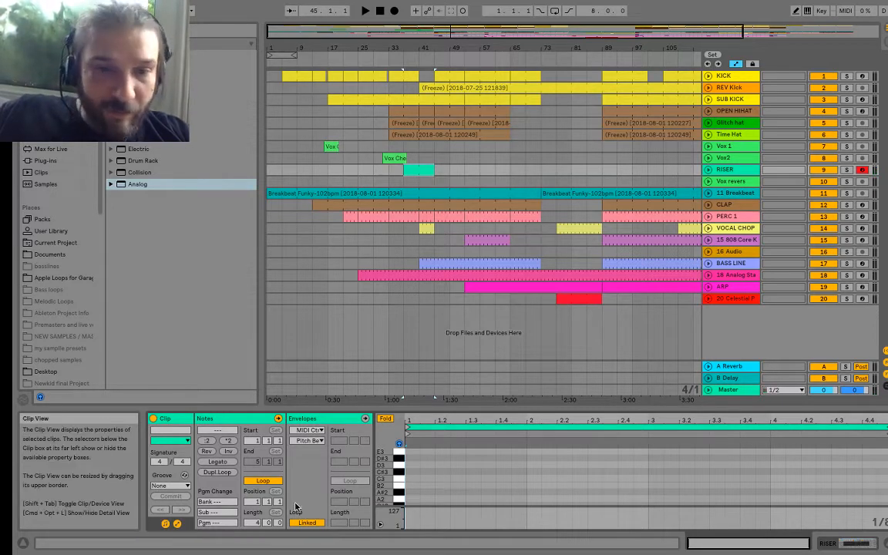
Step: Turn off the RISER clip's loop and extend the clip to eight bars, ending at bar 45
click(256, 481)
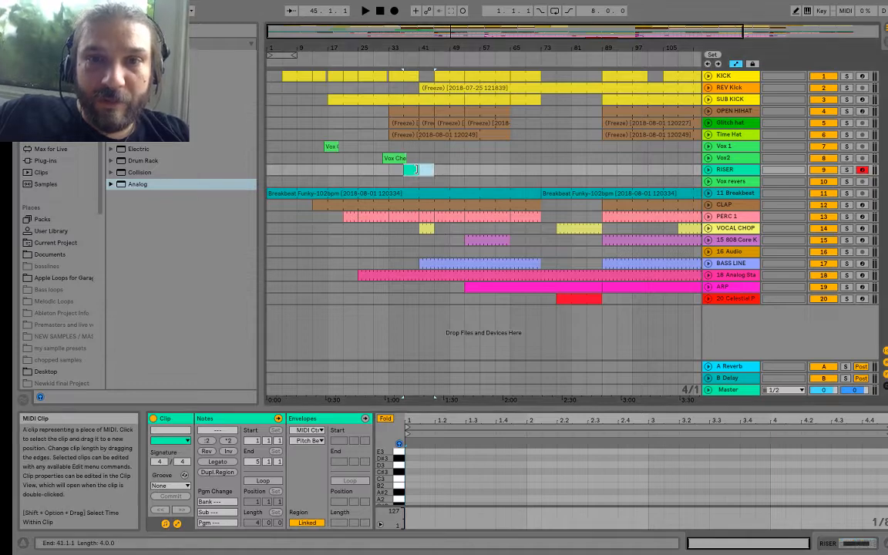
drag(418, 170, 434, 170)
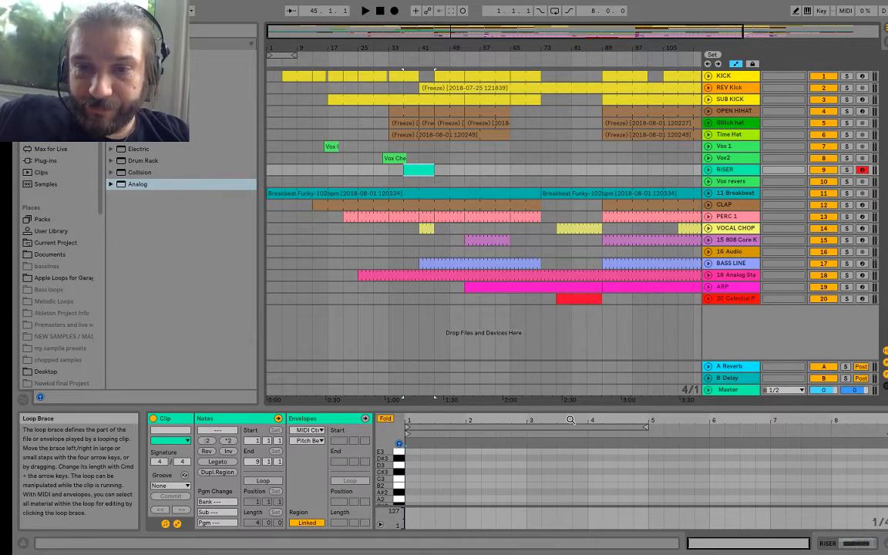
Step: Draw an A2 note in the RISER clip, stretch it across all eight bars, and play the arrangement from around bar 37
double_click(409, 501)
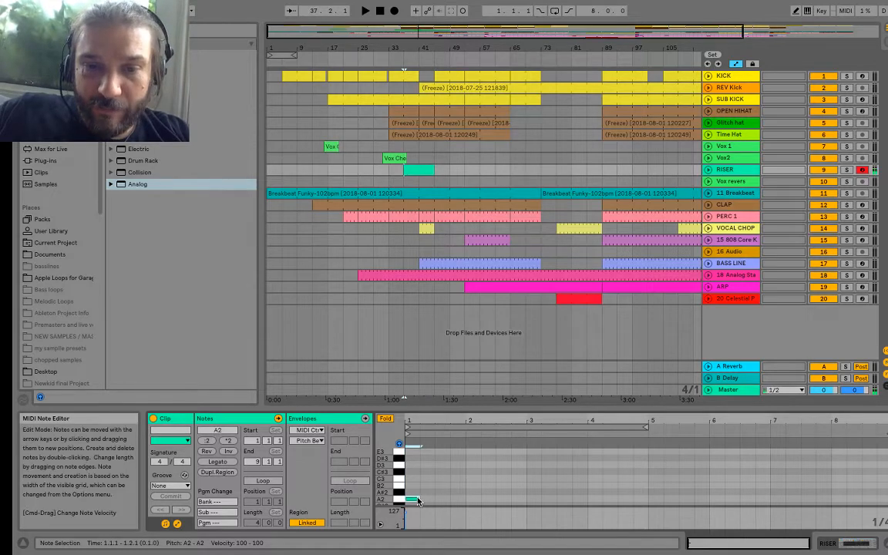
drag(415, 499, 876, 500)
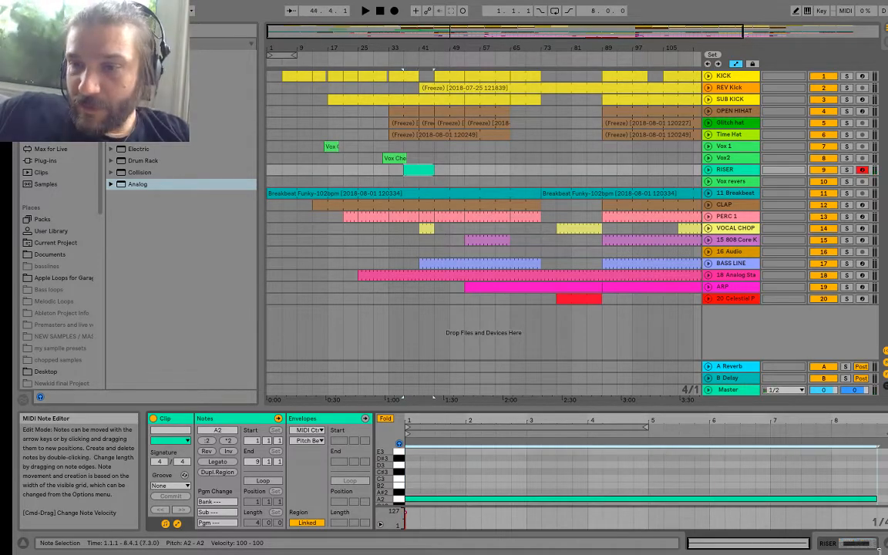
click(399, 55)
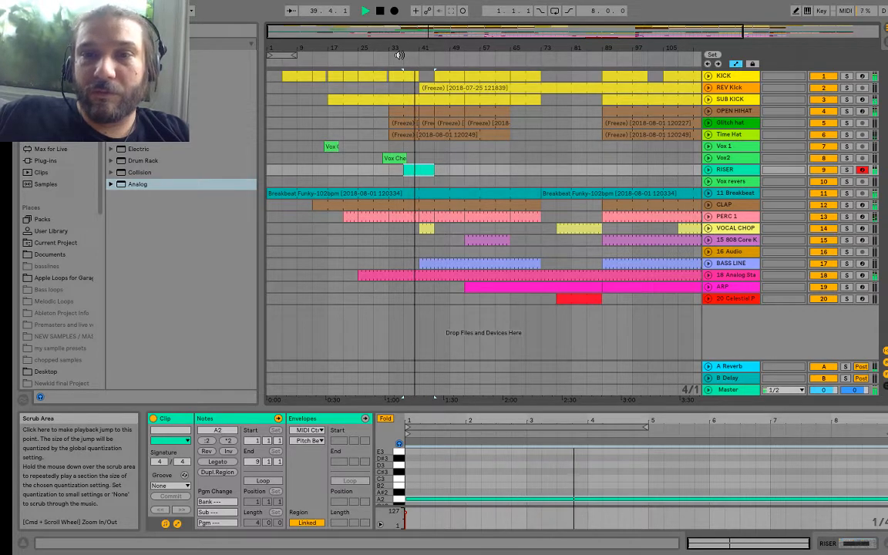
key(space)
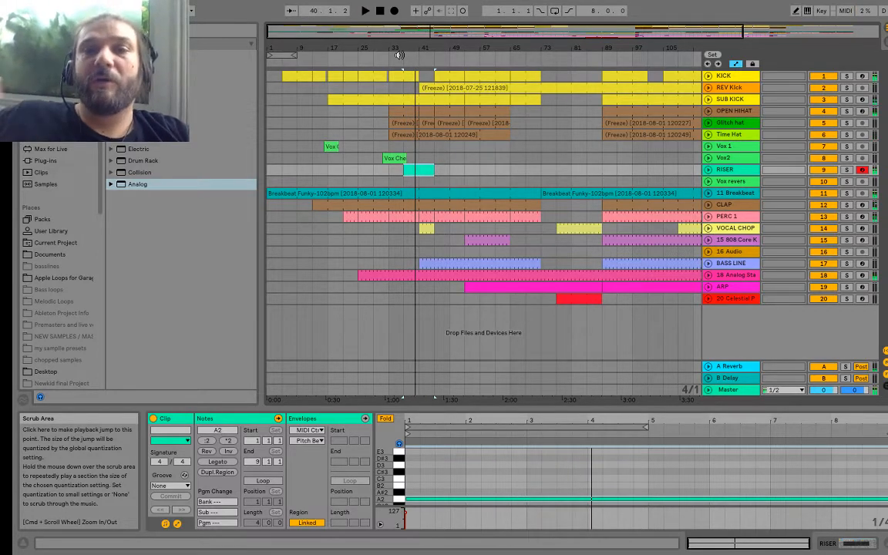
Step: In the RISER's Analog synth, set filter 1's frequency to 139 and resonance to 80 %, and audition from bar 37
double_click(725, 169)
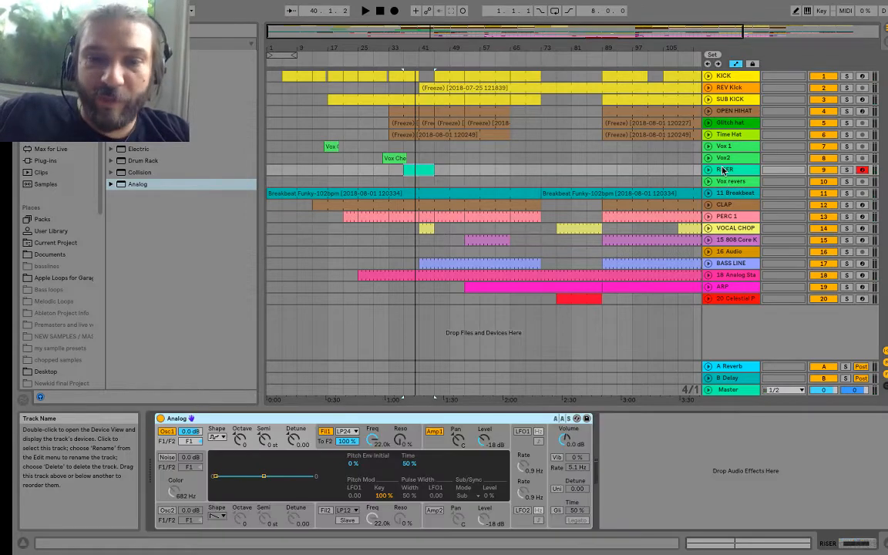
click(376, 440)
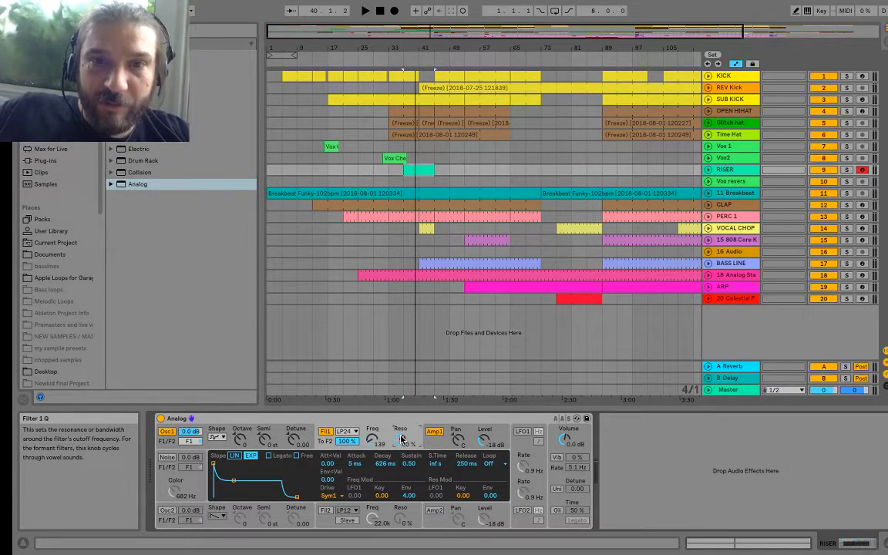
click(403, 57)
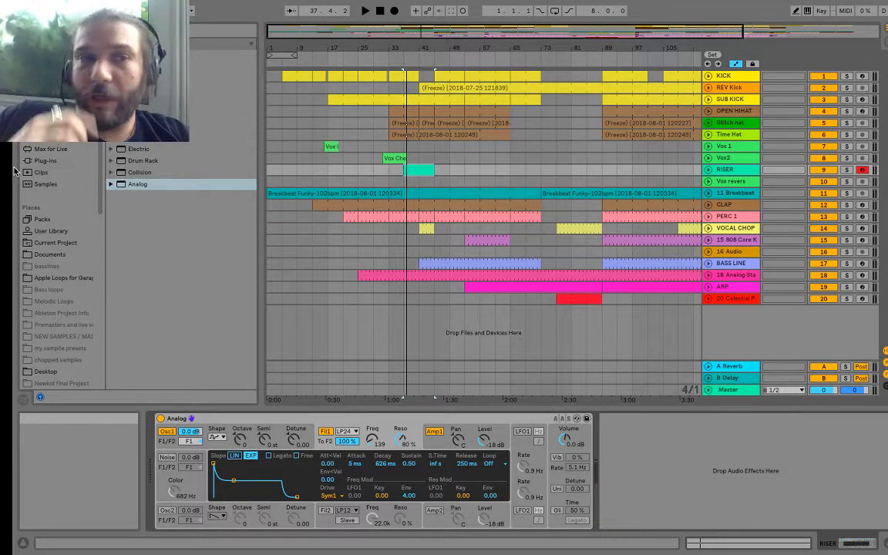
Step: Add a Utility audio effect after Analog on the RISER track and set its gain to -58.6 dB
click(53, 125)
scroll(152, 261, down, 5)
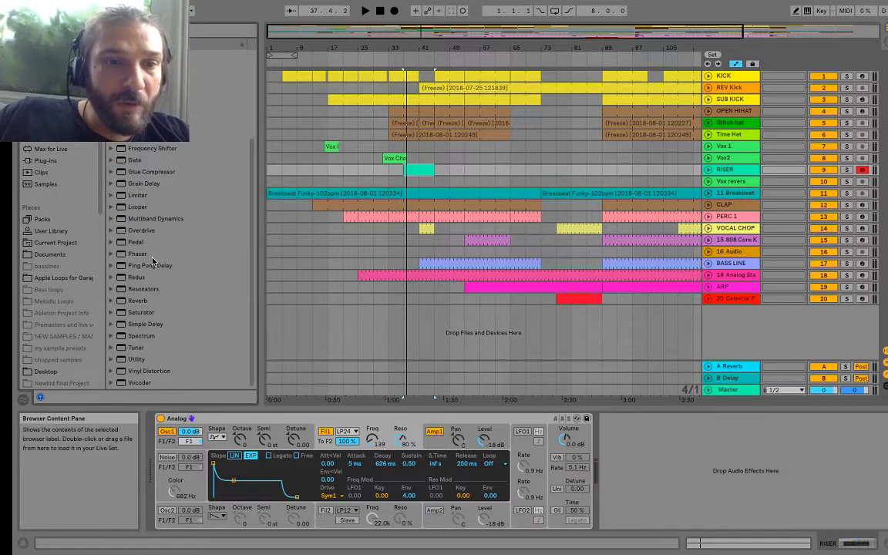
double_click(131, 360)
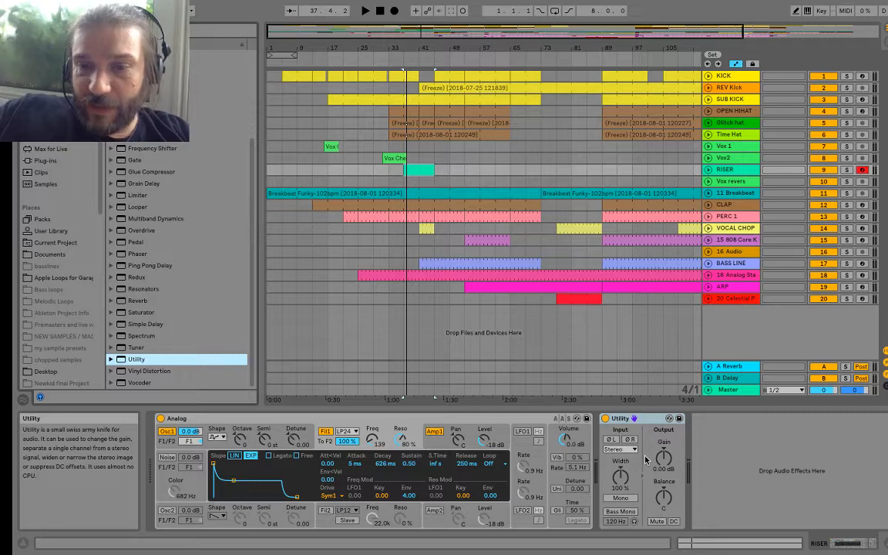
click(664, 458)
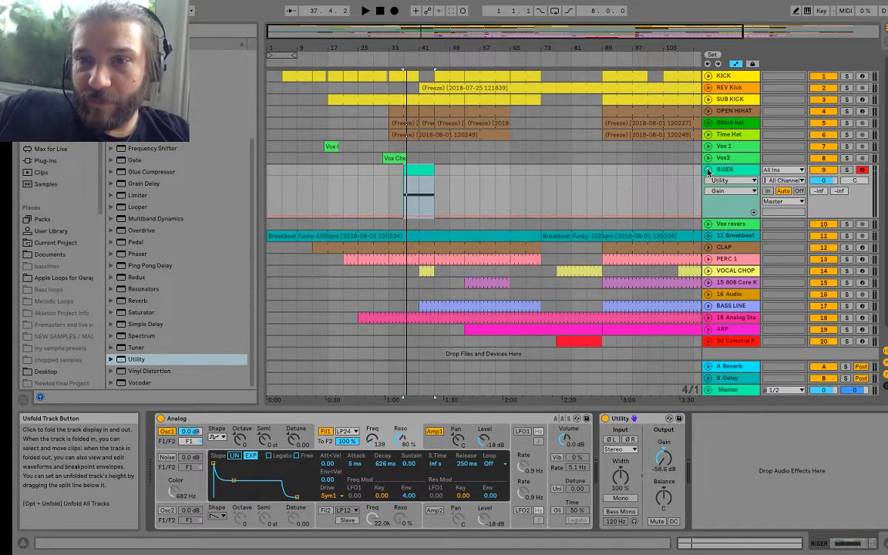
Step: Automate the RISER's Utility gain to rise from -58.6 dB at bar 37 to -2.12 dB at about bar 39, and audition it
click(708, 169)
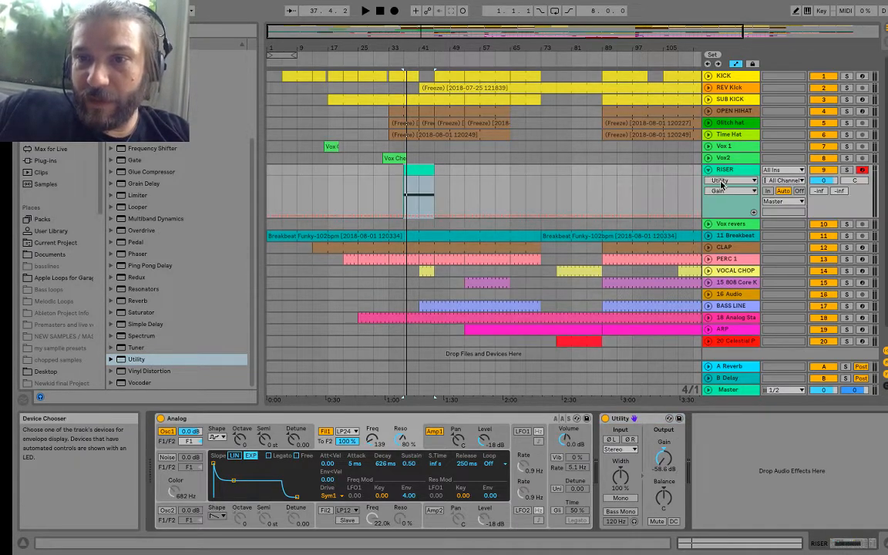
click(403, 217)
drag(425, 219, 405, 199)
drag(410, 48, 408, 85)
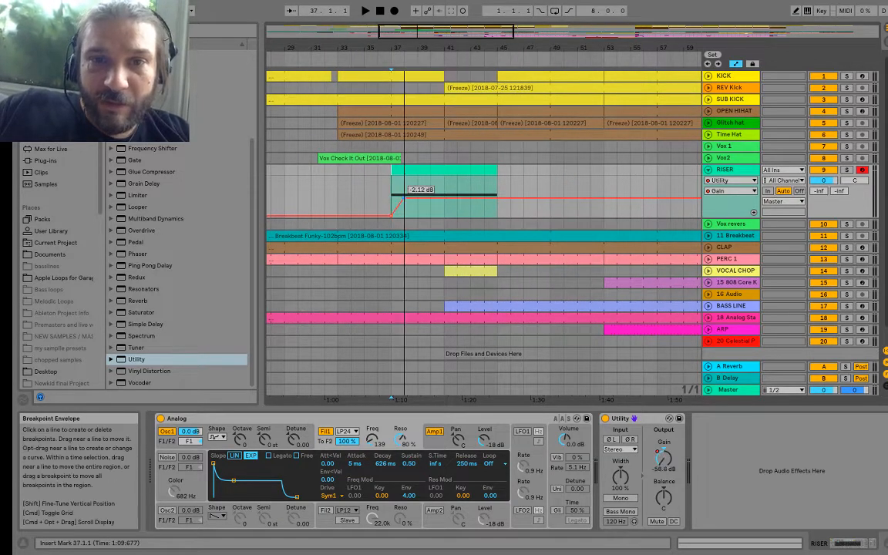
drag(403, 199, 418, 199)
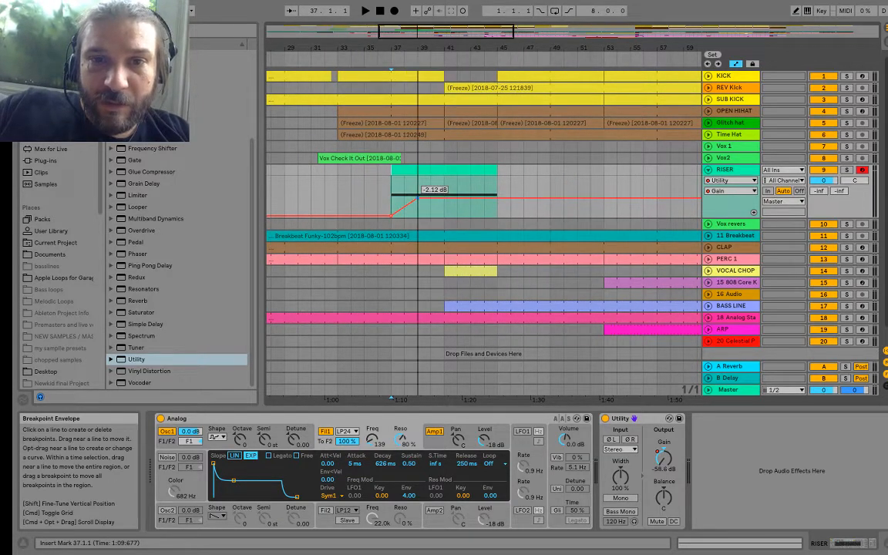
click(387, 58)
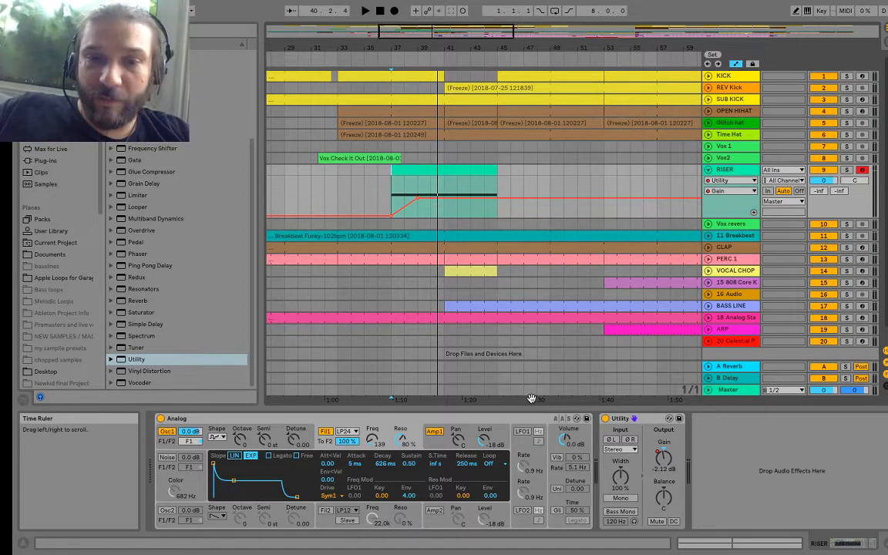
Step: Automate Analog's F1 Freq on RISER to ramp up from 101 at about bar 38 until bar 45, and set Analog's volume to -11 dB
click(730, 181)
click(728, 198)
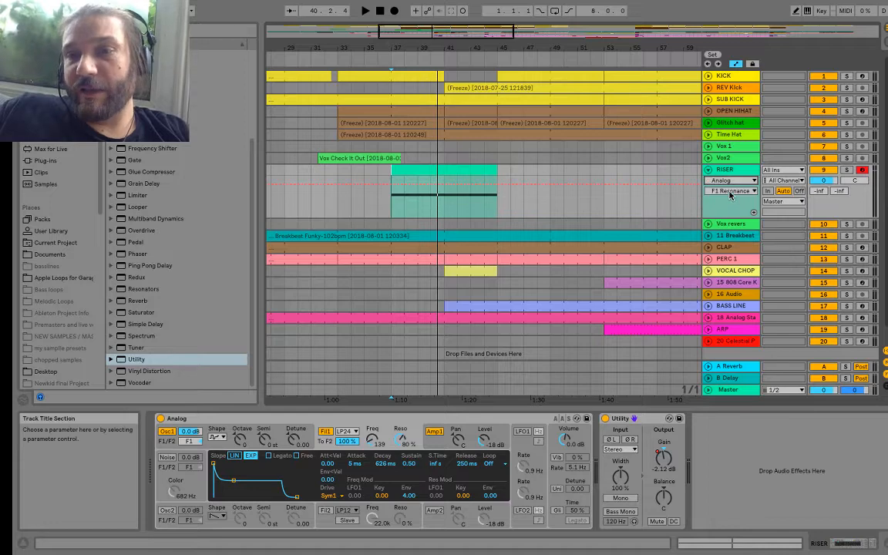
click(731, 192)
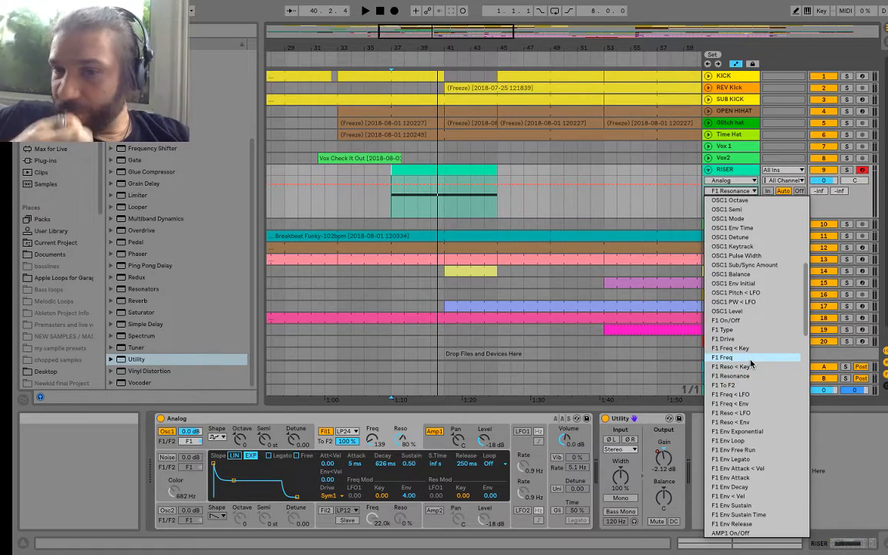
click(377, 438)
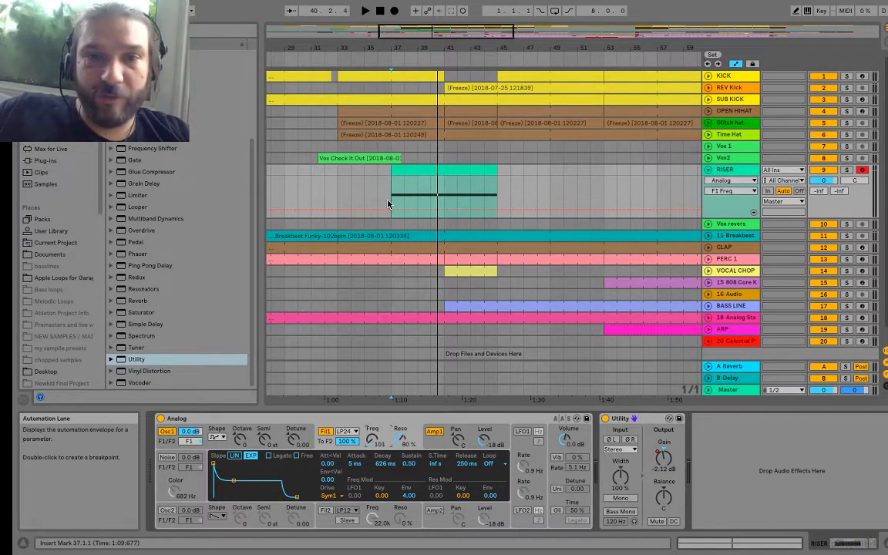
click(411, 209)
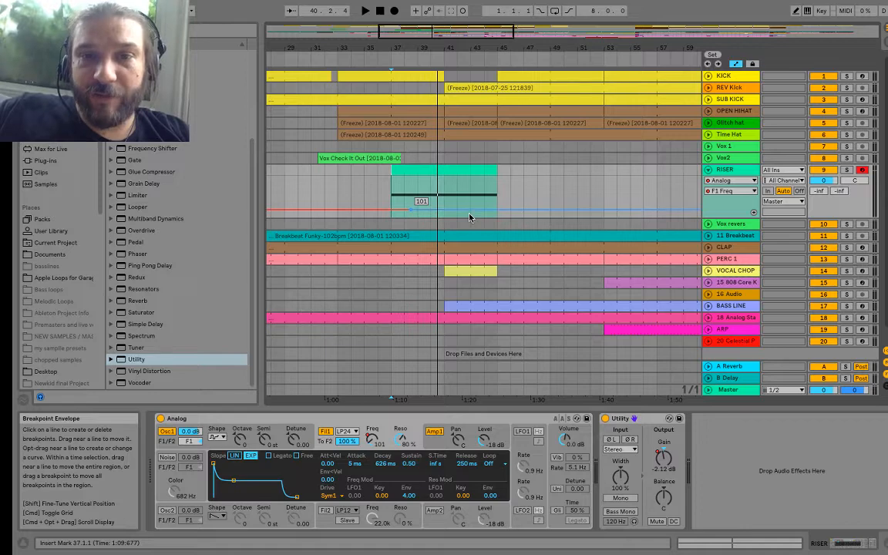
drag(470, 209, 497, 182)
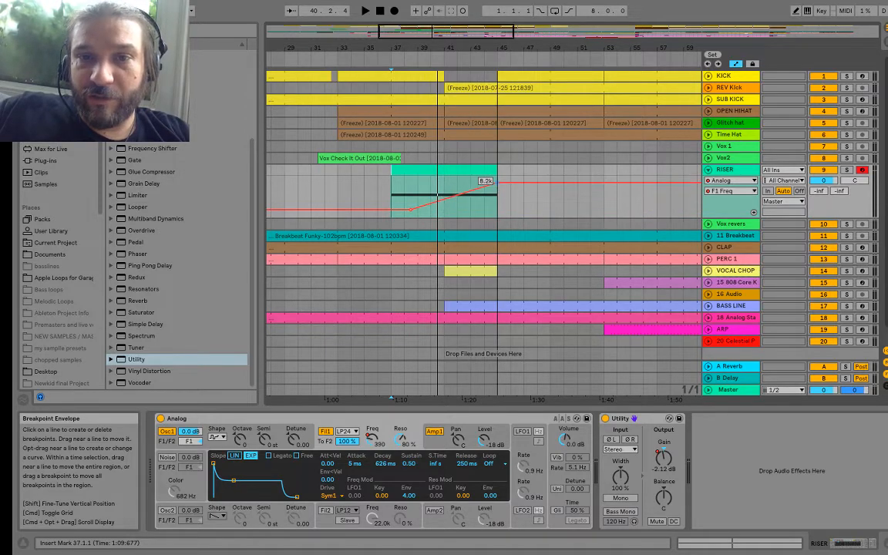
click(390, 57)
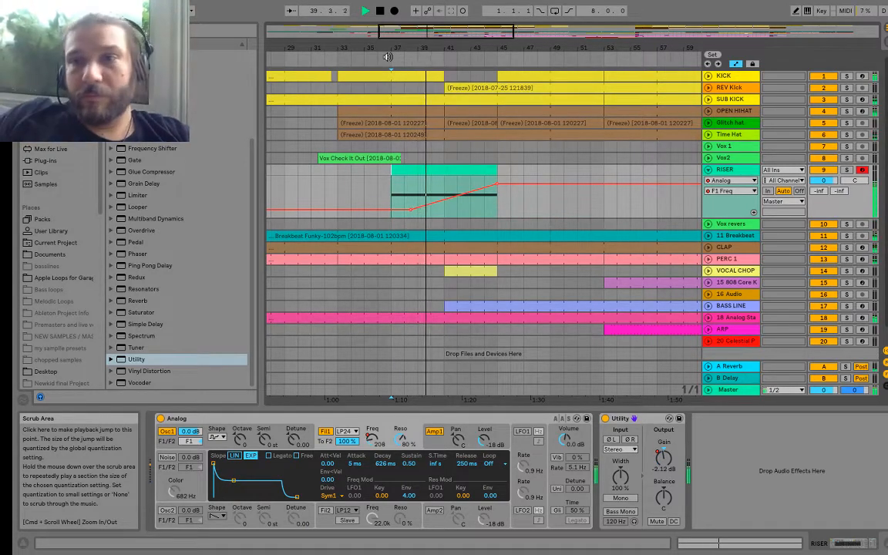
click(565, 443)
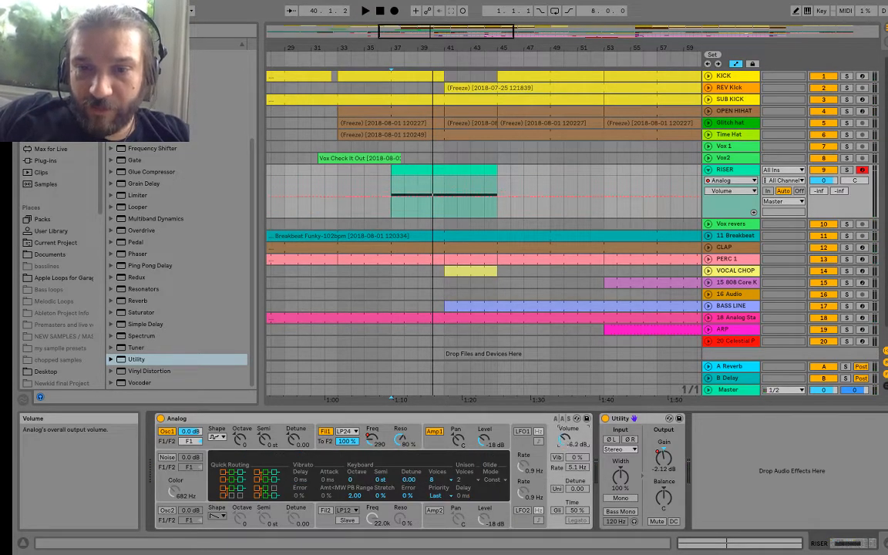
Step: Show the RISER's B-Delay send automation, raise its level to -3.6 dB, and play the riser through to bar 45
click(728, 179)
click(725, 215)
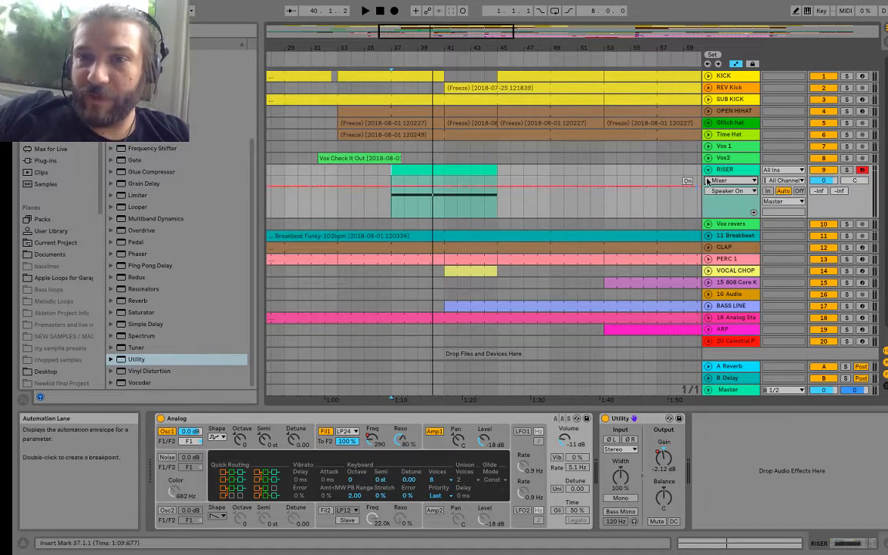
click(728, 180)
click(720, 216)
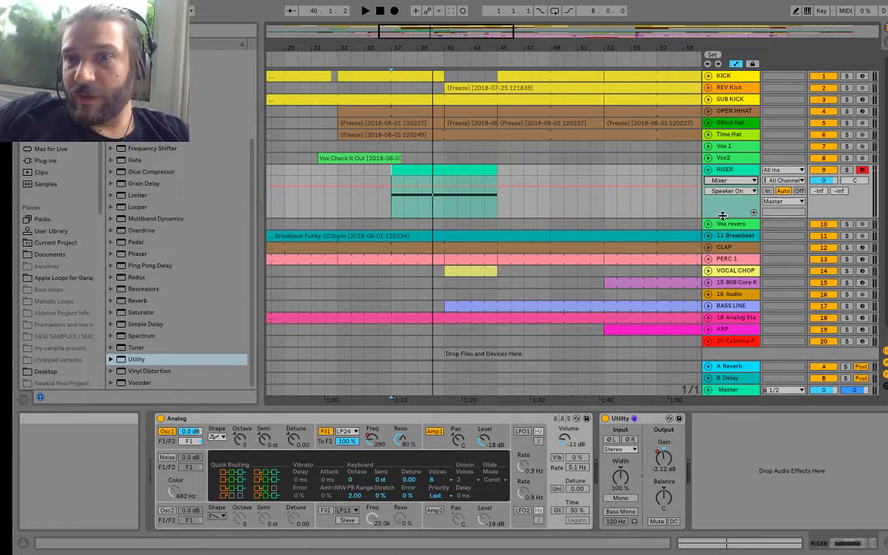
click(729, 191)
click(731, 245)
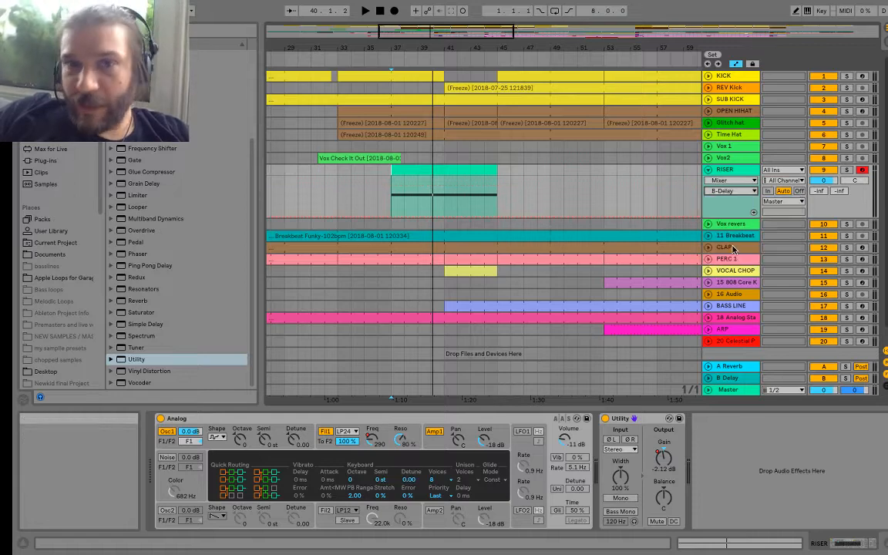
click(428, 217)
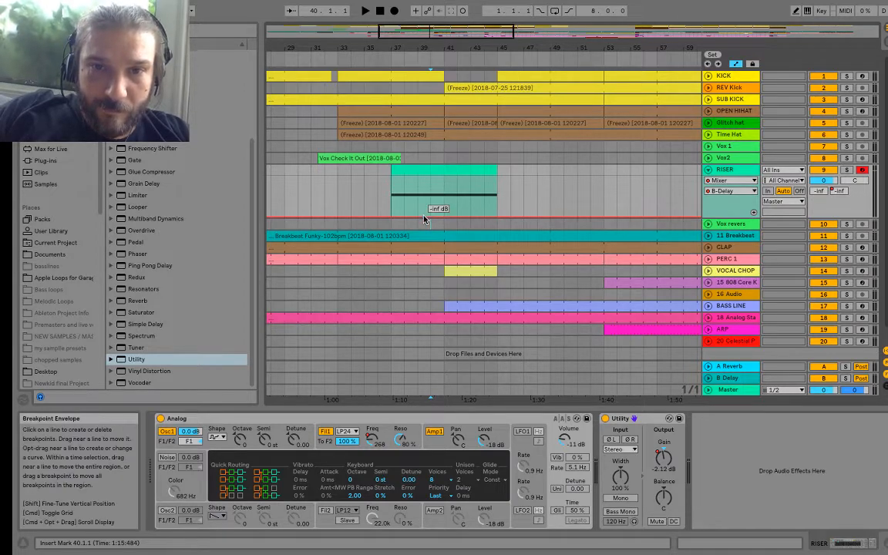
drag(424, 220, 424, 182)
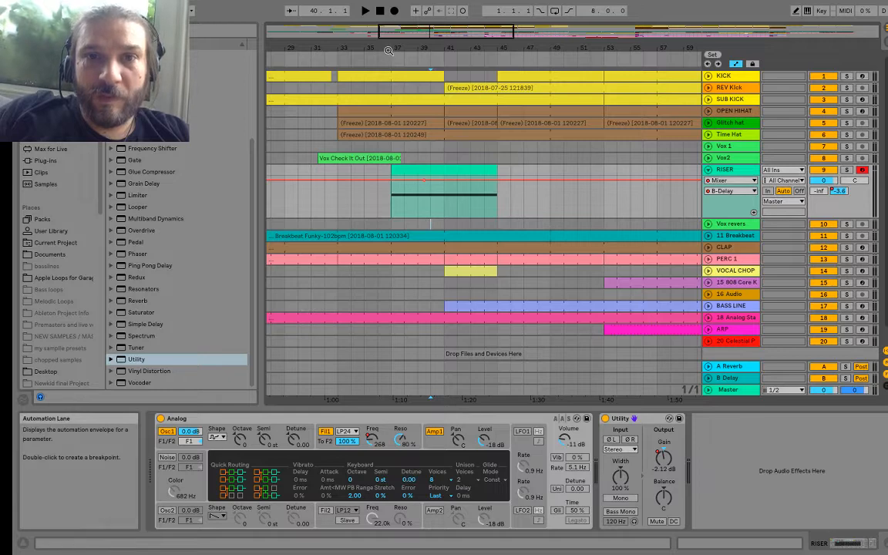
click(389, 58)
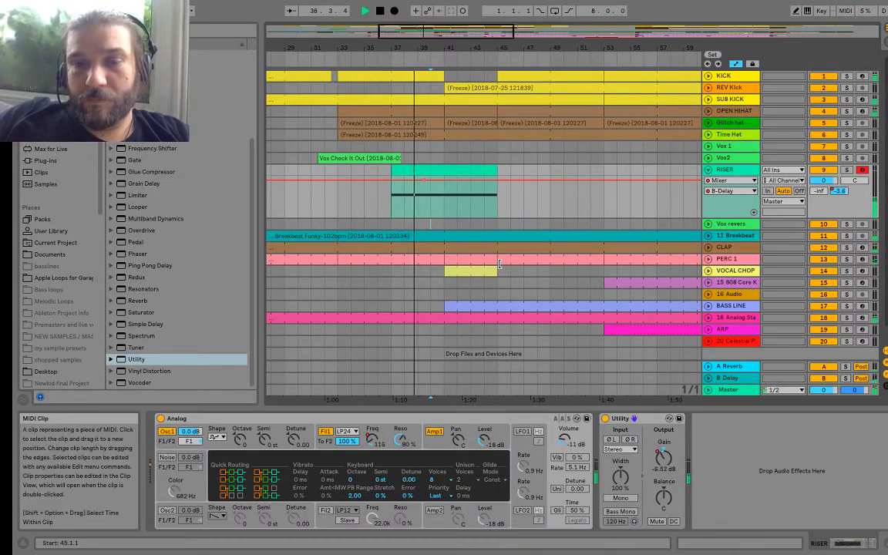
key(XF86AudioRaiseVolume)
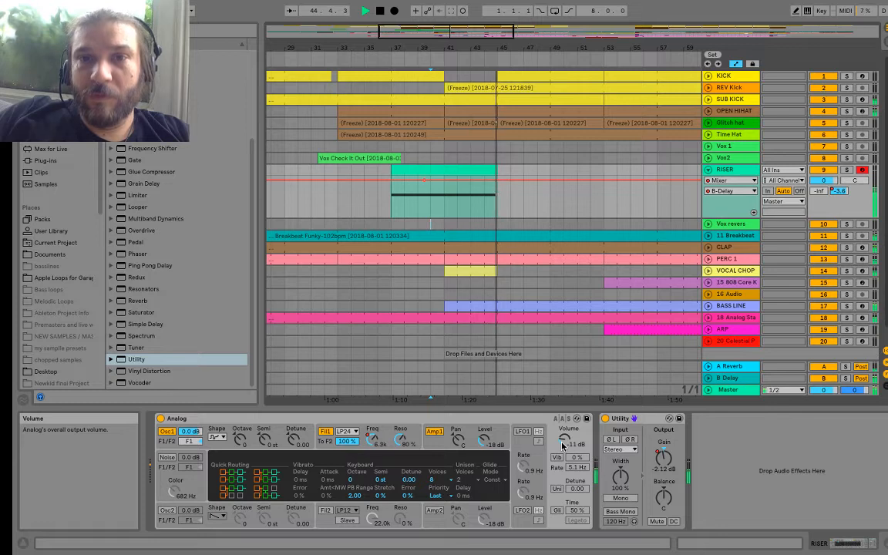
Step: Switch the RISER's automation lane from the B-Delay send back to Analog's F1 Freq envelope
click(728, 180)
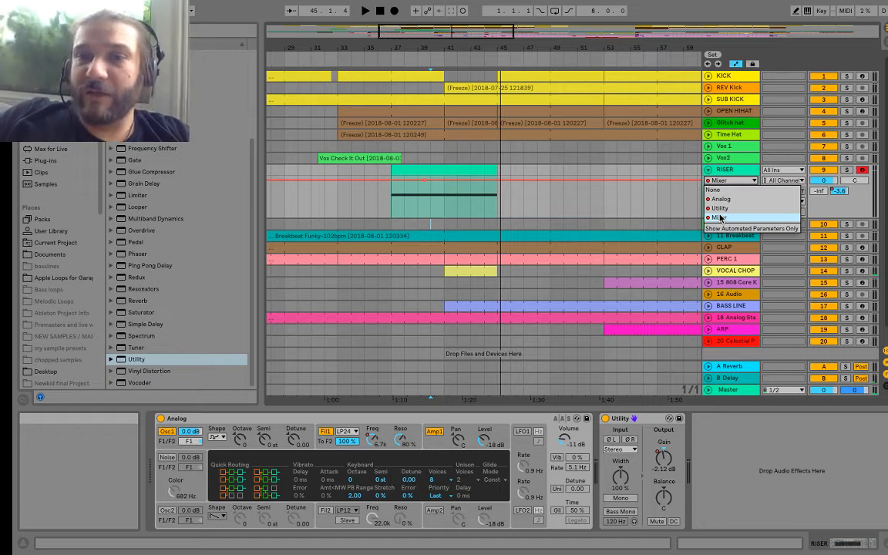
click(719, 218)
click(725, 191)
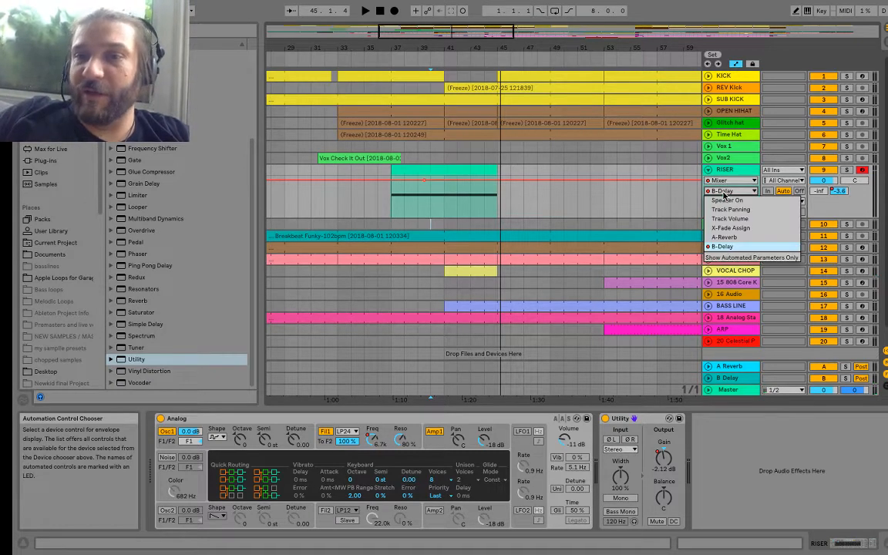
click(718, 180)
click(719, 182)
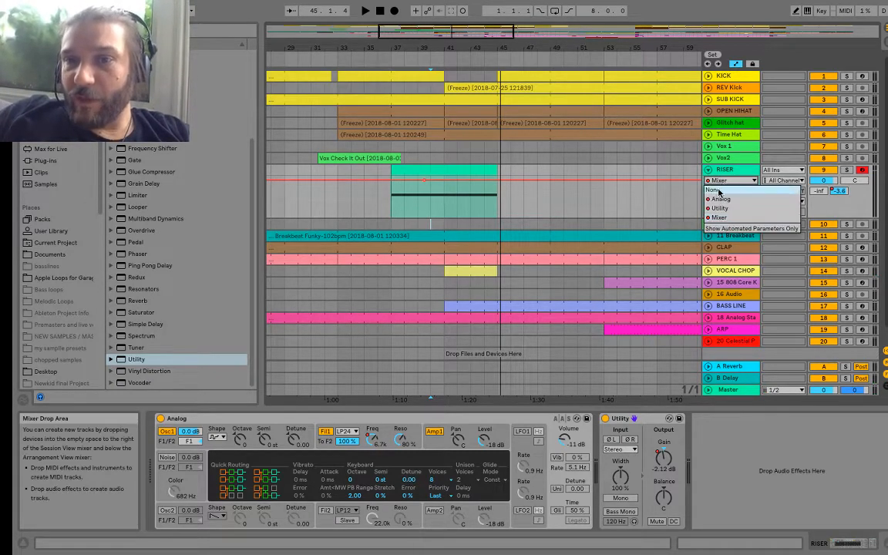
click(720, 199)
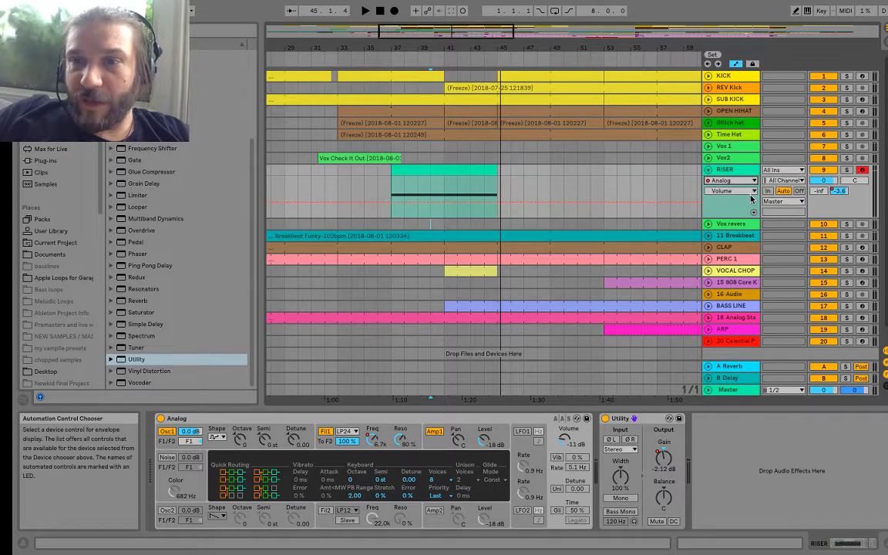
click(725, 190)
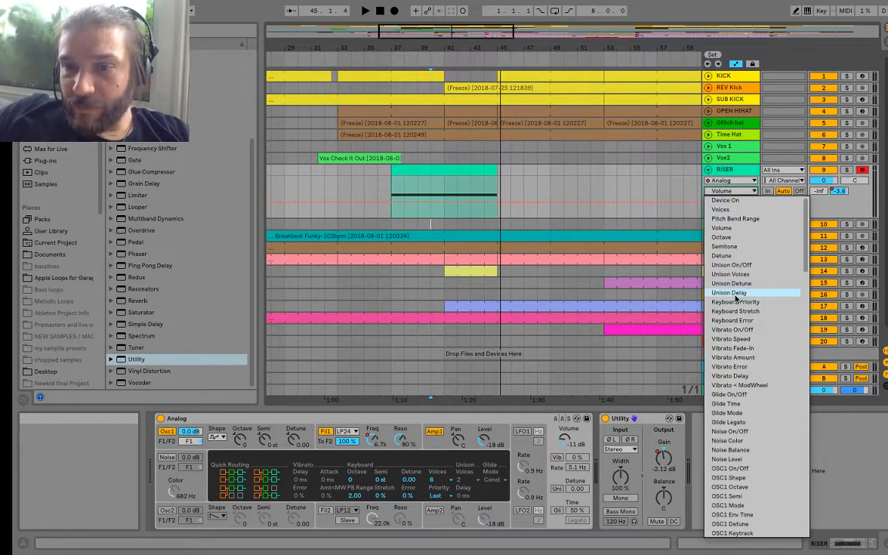
click(370, 452)
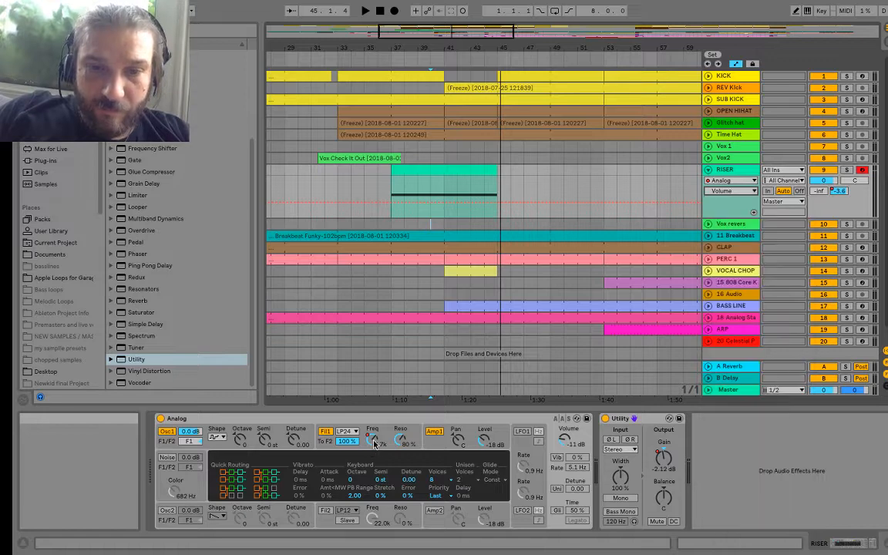
click(373, 437)
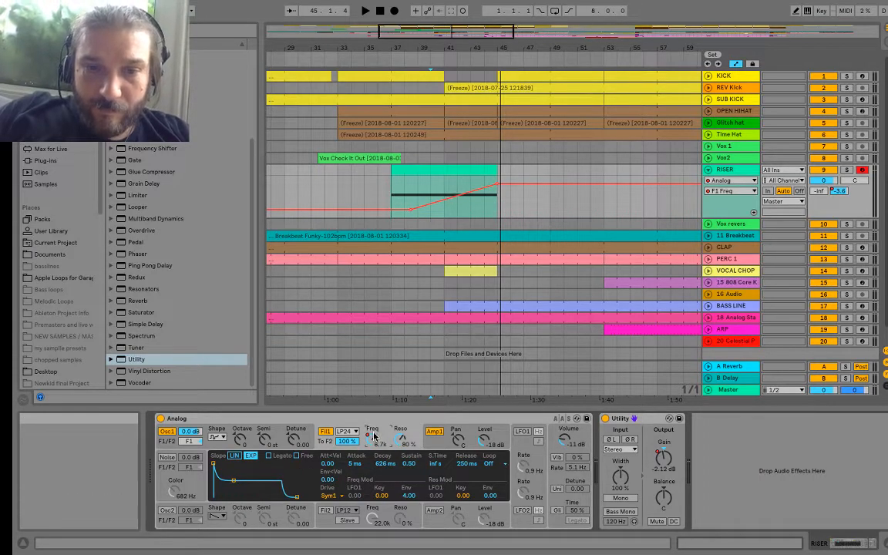
Step: Reshape the RISER's F1 Freq automation to peak at about bar 43 and fall to 275 at bar 45, then play it from bar 37
drag(375, 438, 375, 405)
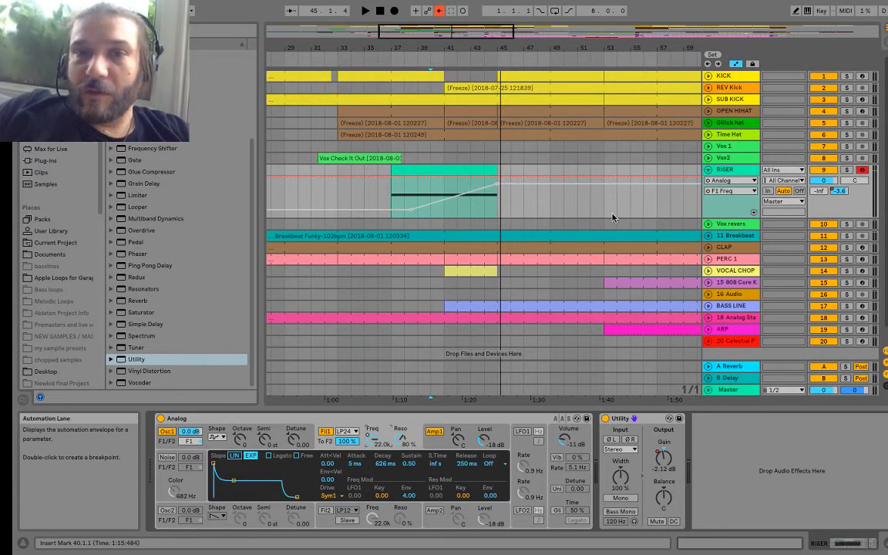
click(439, 10)
mouse_move(498, 185)
mouse_down()
mouse_move(471, 184)
mouse_move(493, 202)
mouse_move(494, 188)
mouse_up()
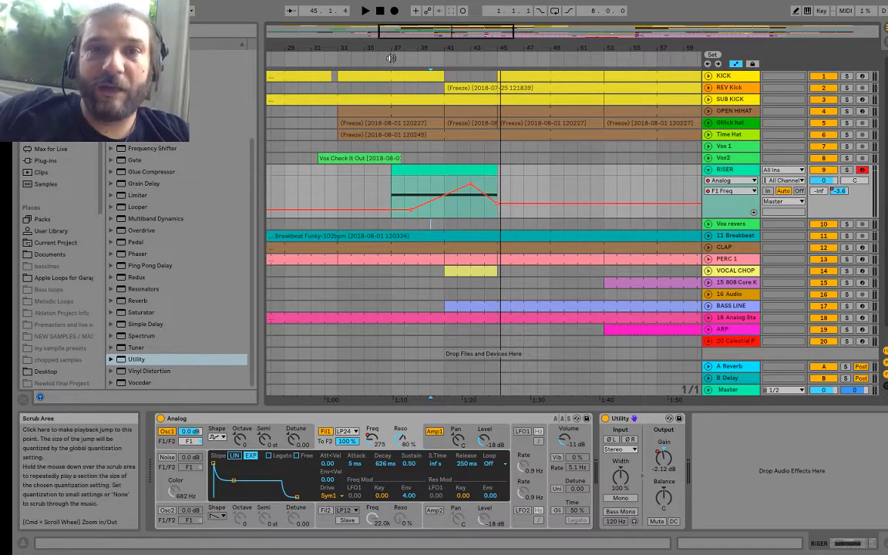
click(388, 57)
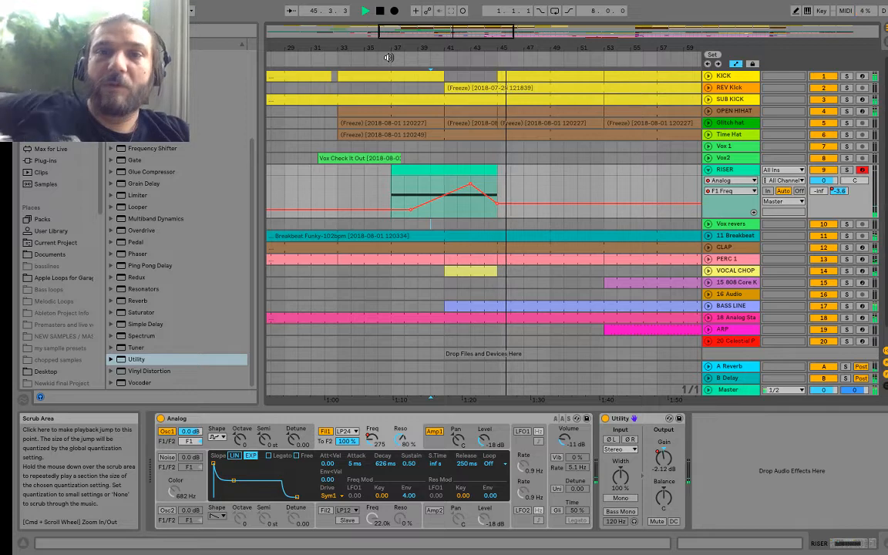
Step: Listen to the transition into the break, playing the arrangement from about bar 71 to bar 73
drag(417, 47, 330, 45)
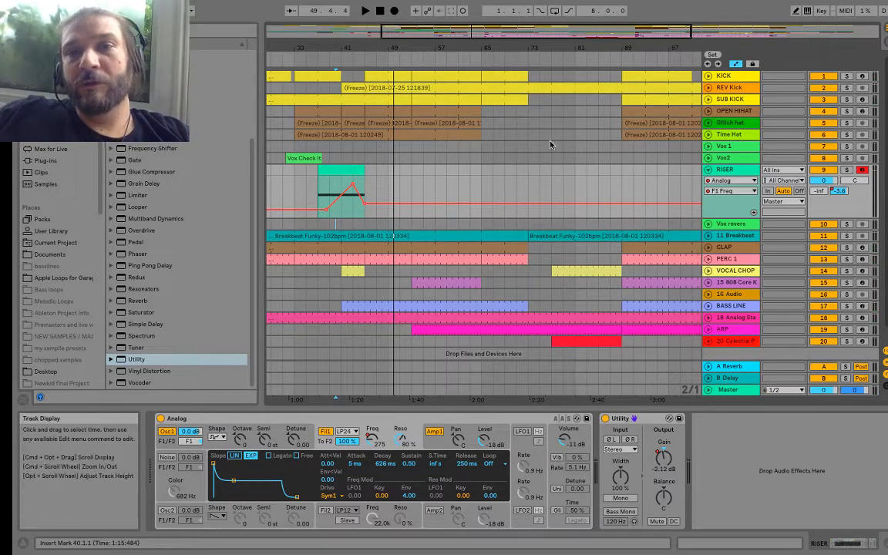
click(519, 58)
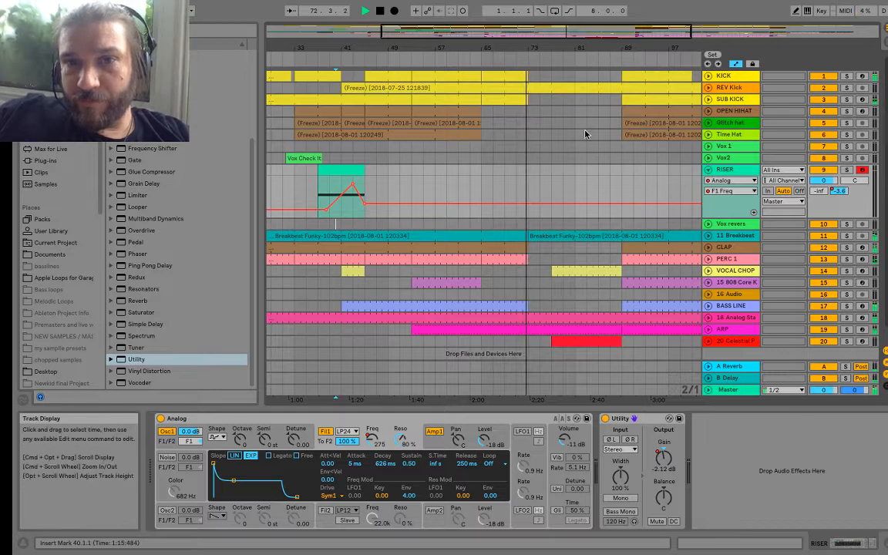
key(space)
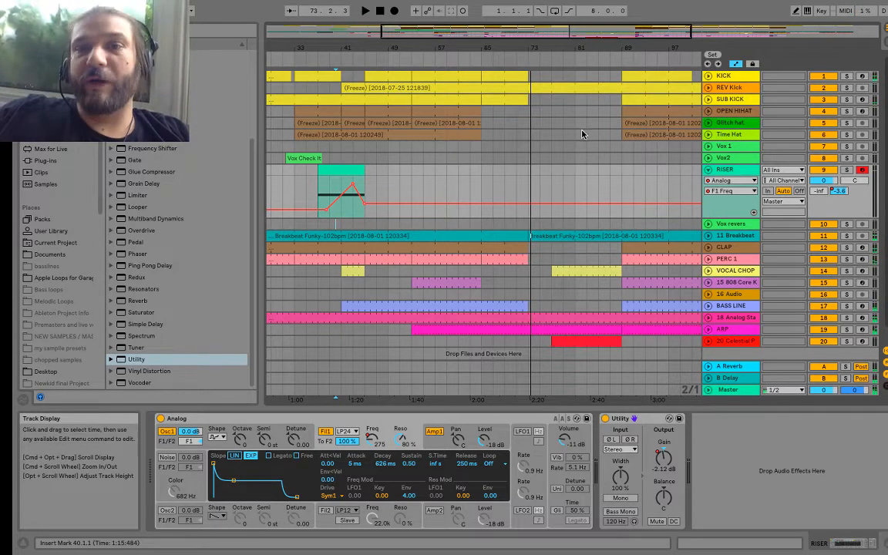
Step: Shorten the VOCAL CHOP clip that starts at bar 77 so that it ends at bar 81
scroll(582, 136, left, 1)
scroll(582, 136, down, 1)
scroll(582, 136, right, 3)
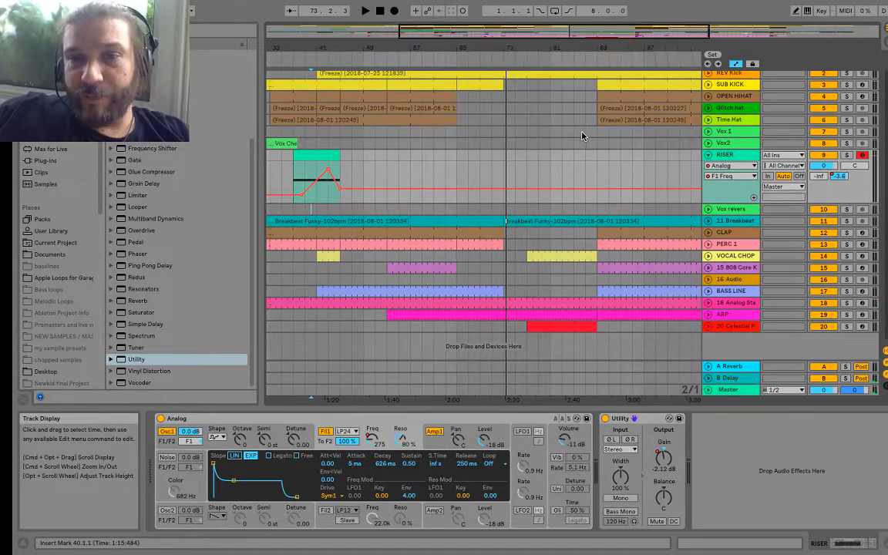
scroll(557, 258, right, 2)
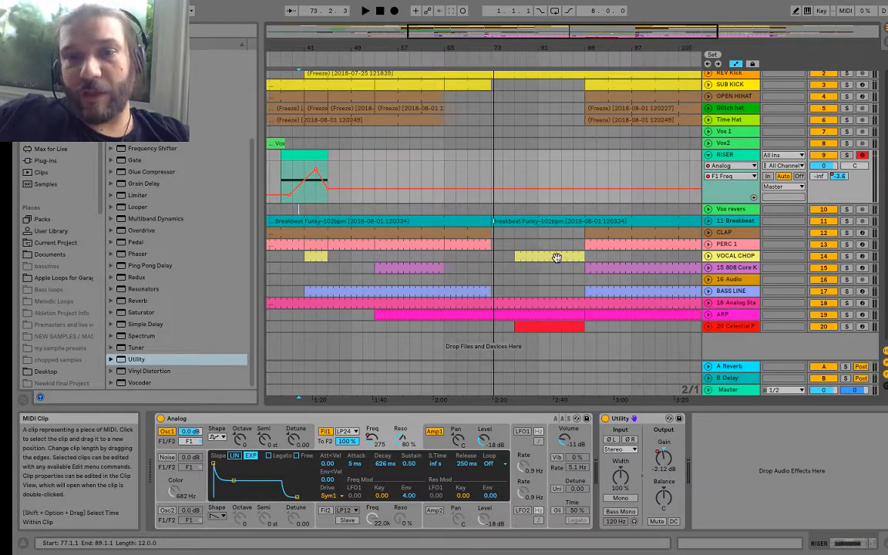
drag(568, 258, 525, 256)
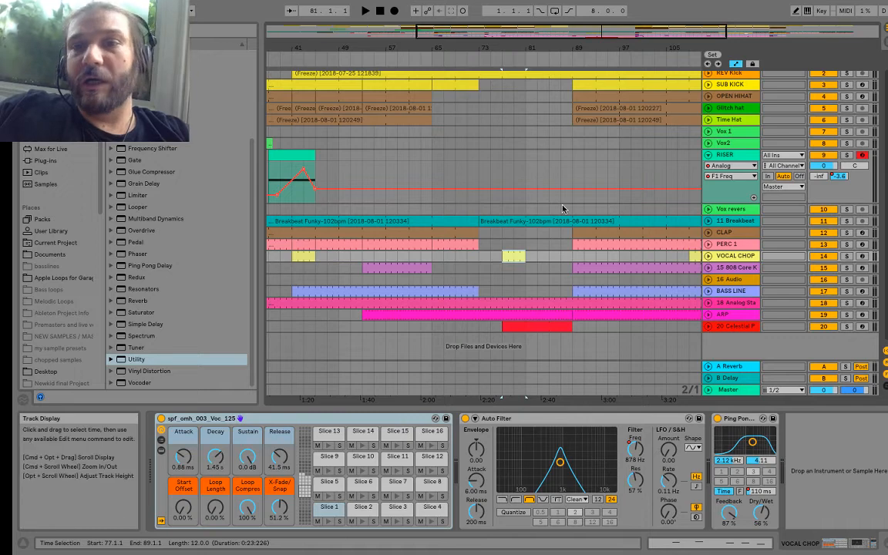
scroll(563, 208, left, 3)
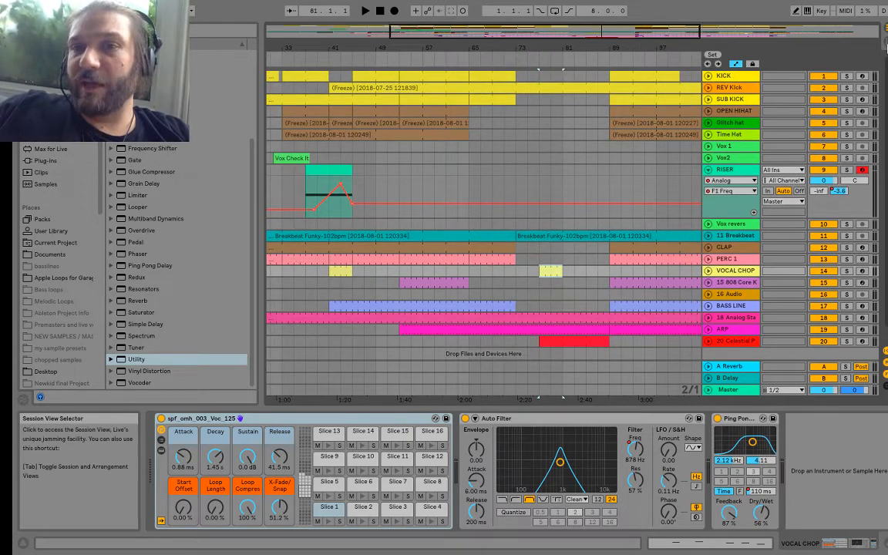
Step: Insert a new MIDI track after the 20 Celestial Pad track in the Session View
click(885, 44)
scroll(563, 156, right, 5)
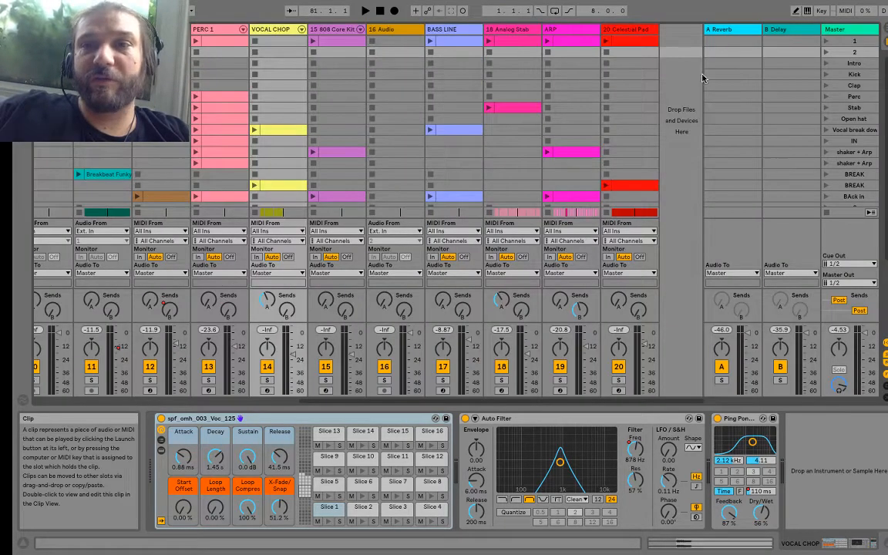
click(617, 33)
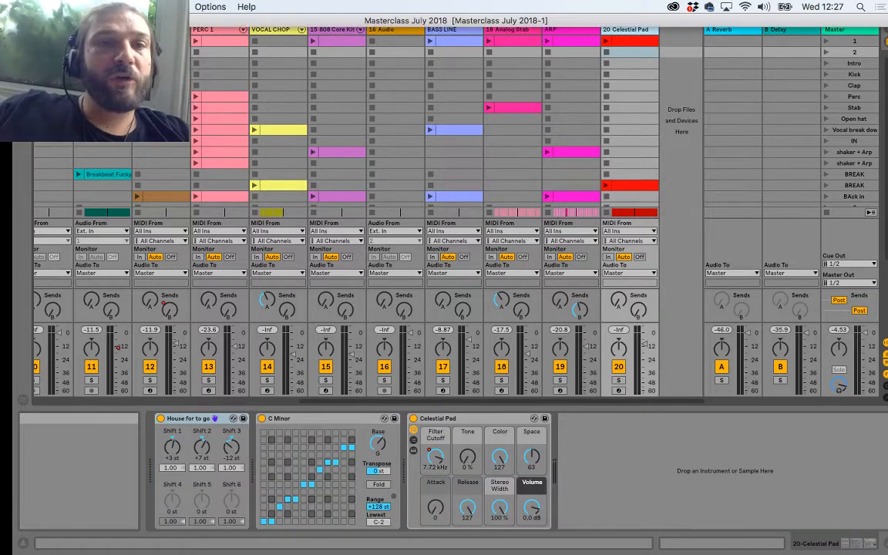
click(142, 6)
click(162, 80)
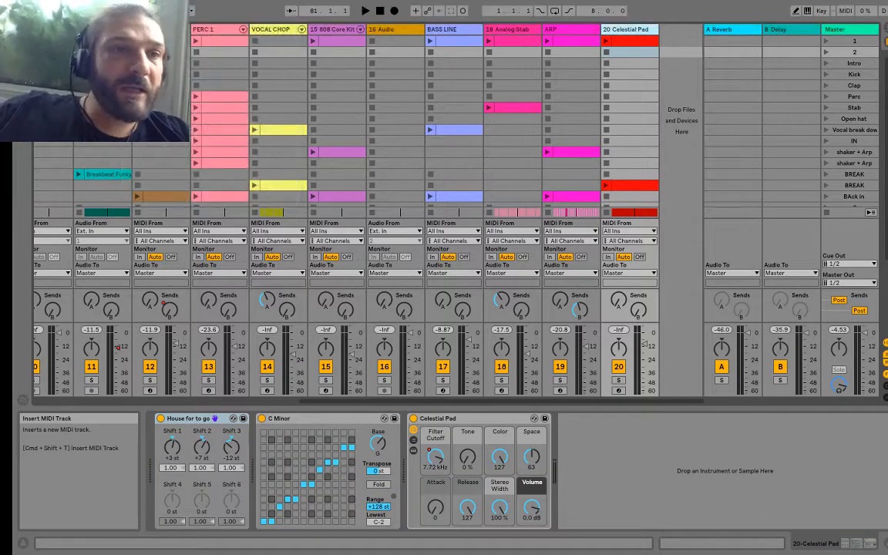
Step: Find the 909 Core Kit among the browser's drum kits and load it onto the new MIDI track 21
key(super+alt+b)
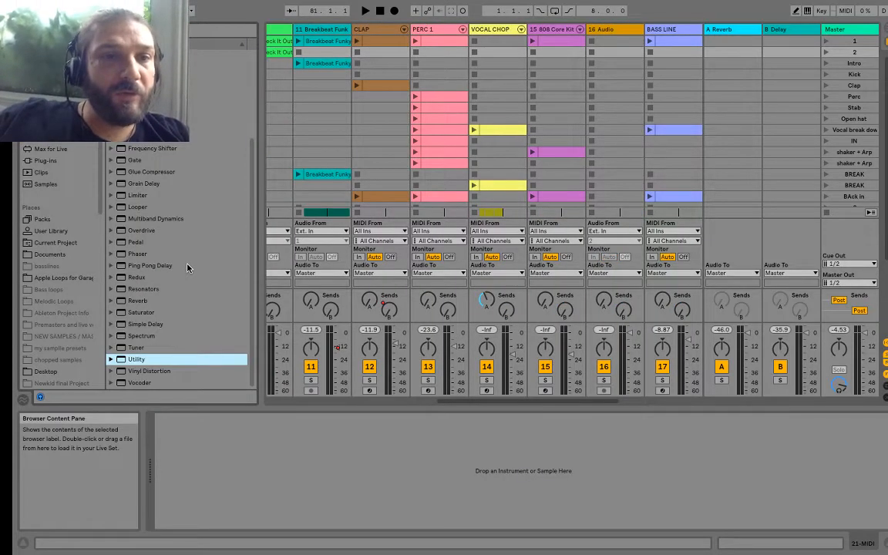
click(43, 102)
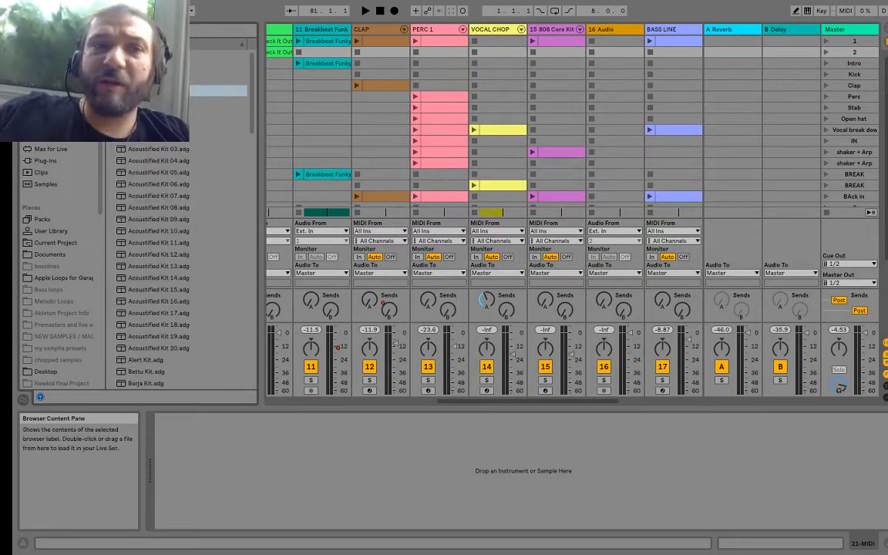
click(158, 114)
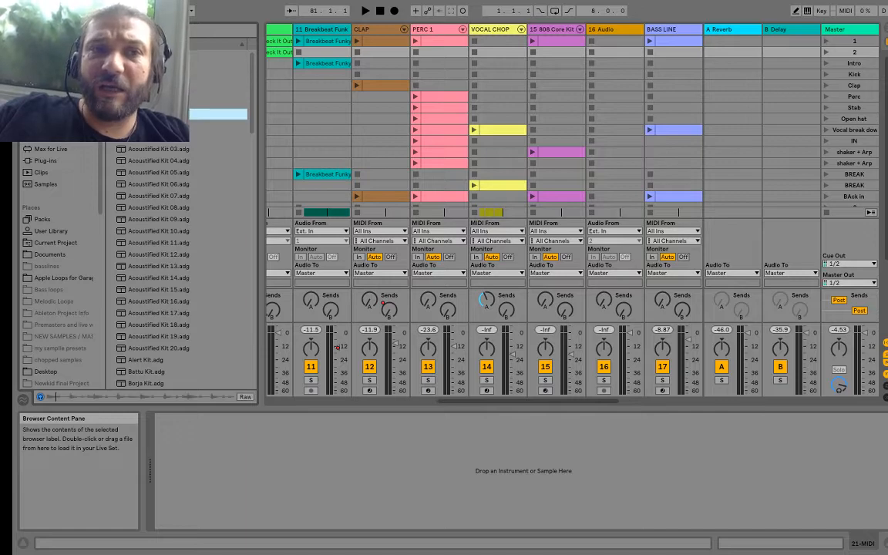
drag(158, 115, 650, 33)
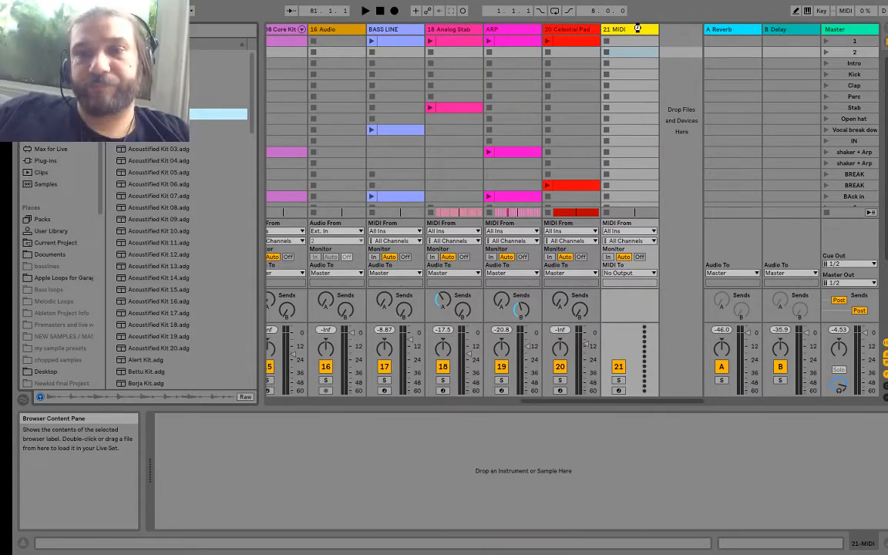
drag(637, 29, 632, 33)
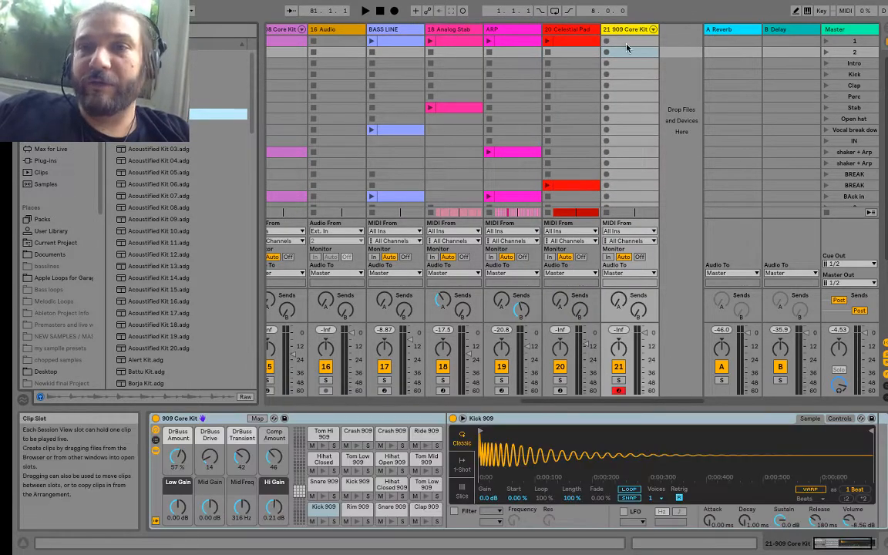
Step: Create a one-bar clip in scene 2 of the 909 Core Kit track with Snare 909 notes on all four beats
double_click(630, 51)
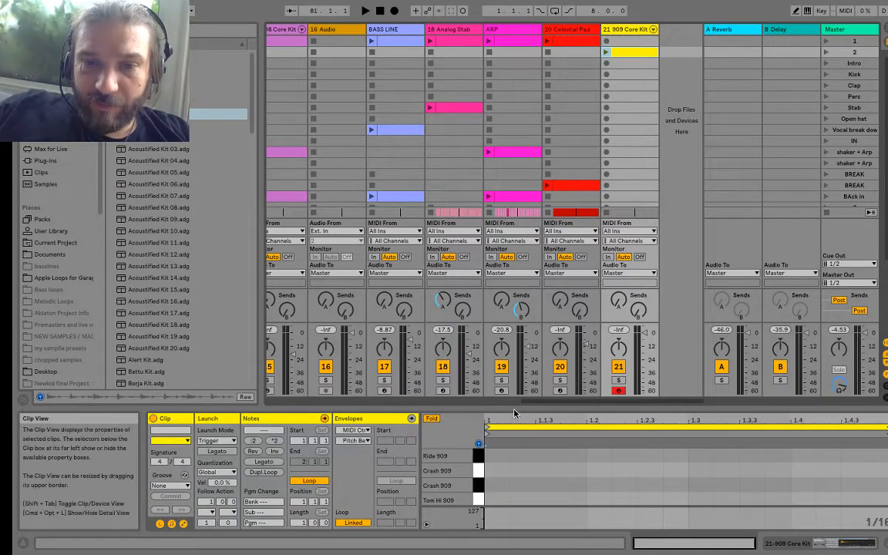
drag(500, 404, 502, 175)
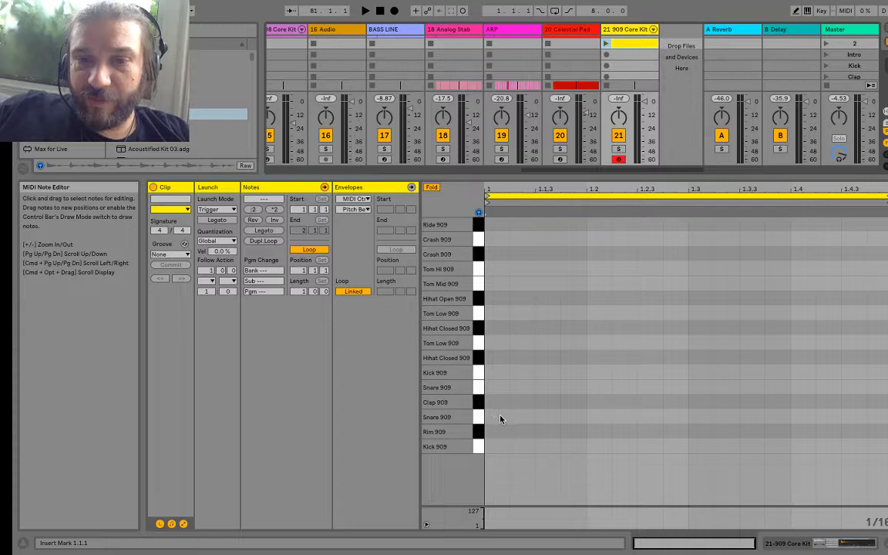
double_click(499, 418)
double_click(593, 418)
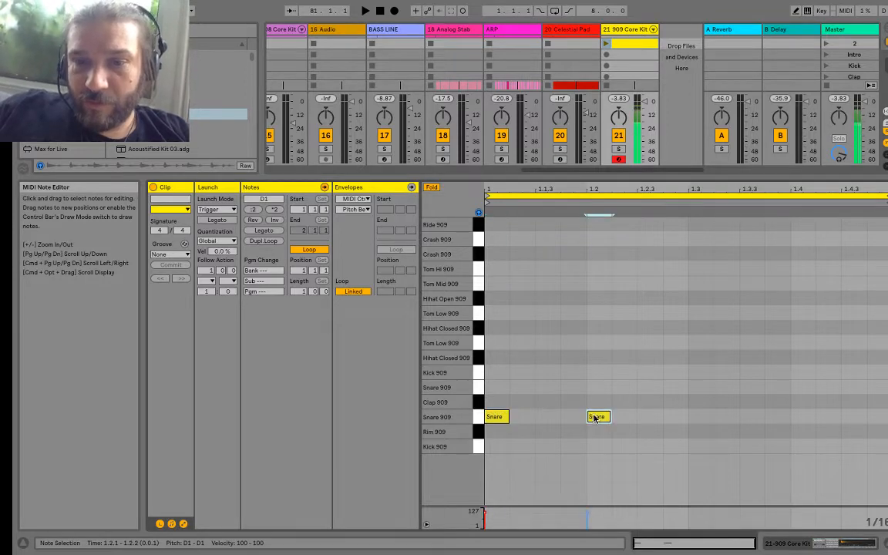
double_click(701, 417)
double_click(799, 417)
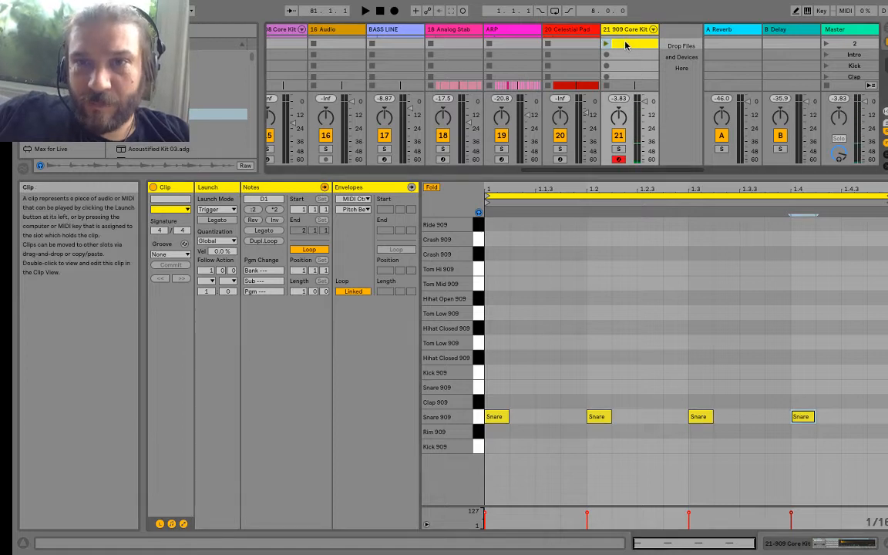
Step: Duplicate the snare clip into the Intro scene and add snares at 1.1.3, 1.2.3, 1.3.3 and 1.4.3 for an eighth-note pattern
drag(627, 52, 628, 56)
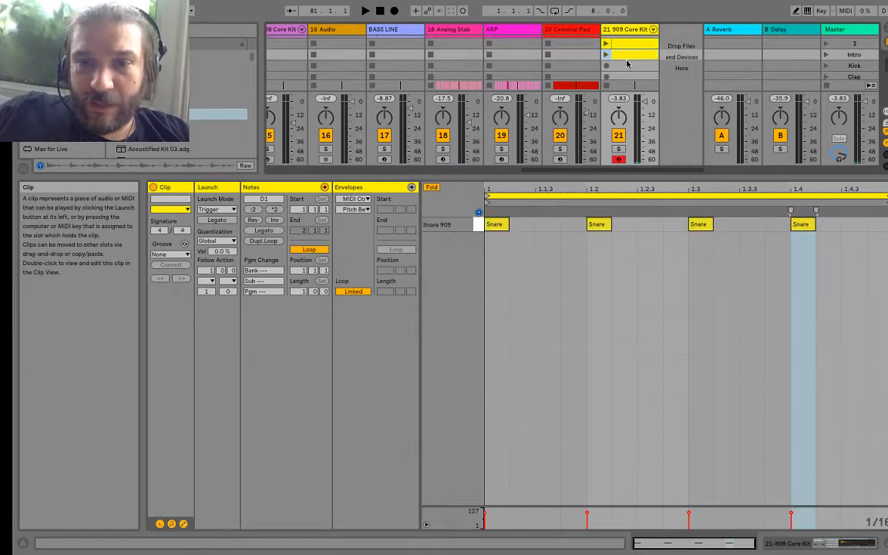
double_click(544, 229)
double_click(654, 231)
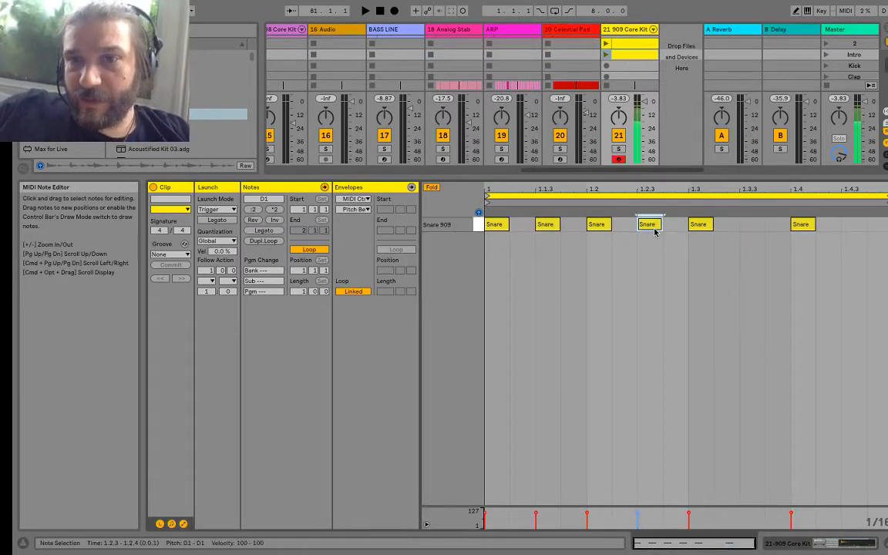
double_click(754, 225)
double_click(847, 226)
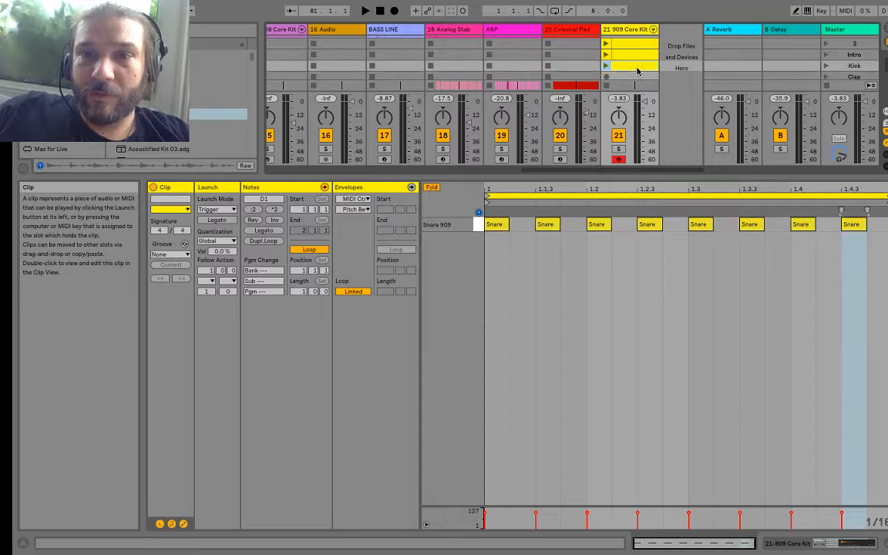
Step: In the third snare clip, in the Kick scene, fill every gap with Snare 909 hits to make a continuous sixteenth-note roll
double_click(519, 225)
double_click(571, 226)
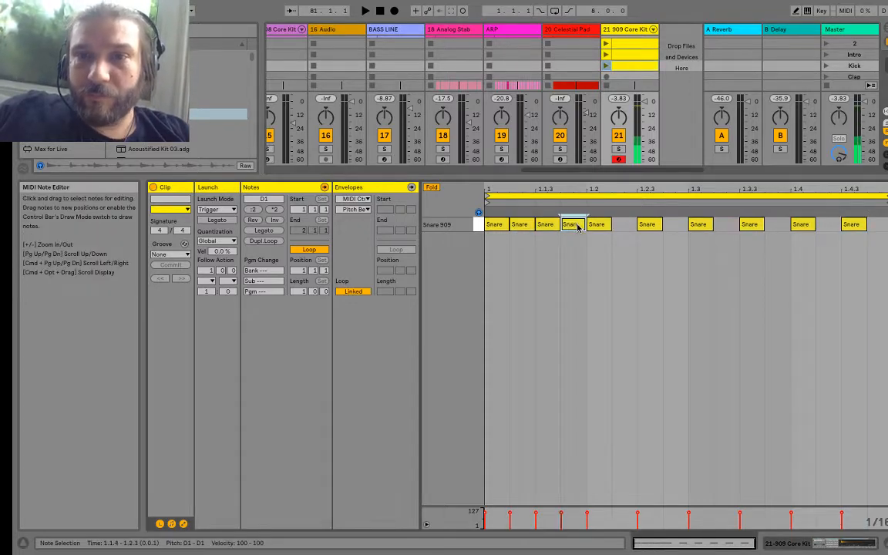
double_click(622, 225)
double_click(673, 225)
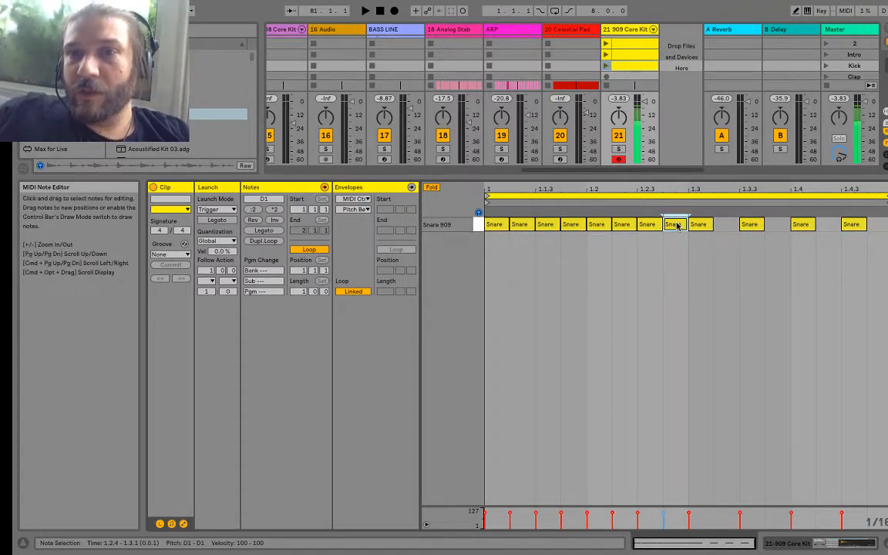
double_click(724, 225)
double_click(774, 225)
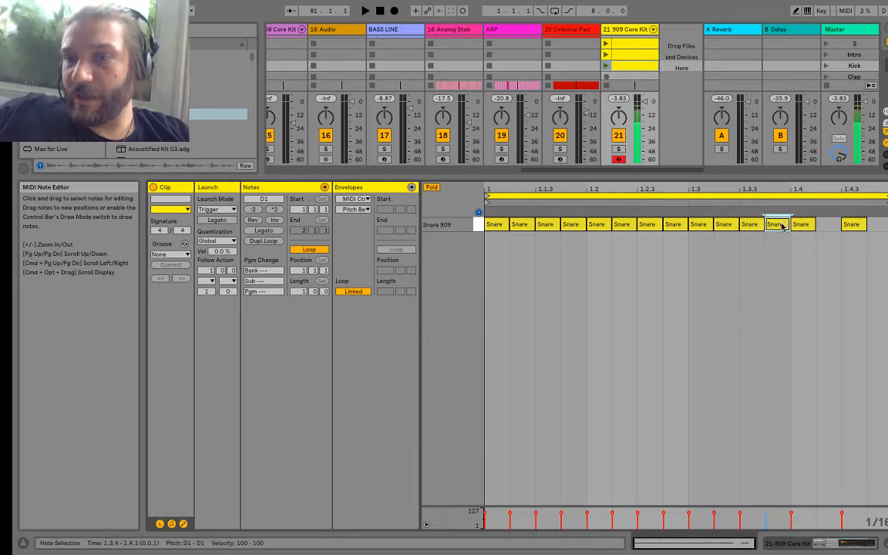
double_click(827, 225)
double_click(878, 225)
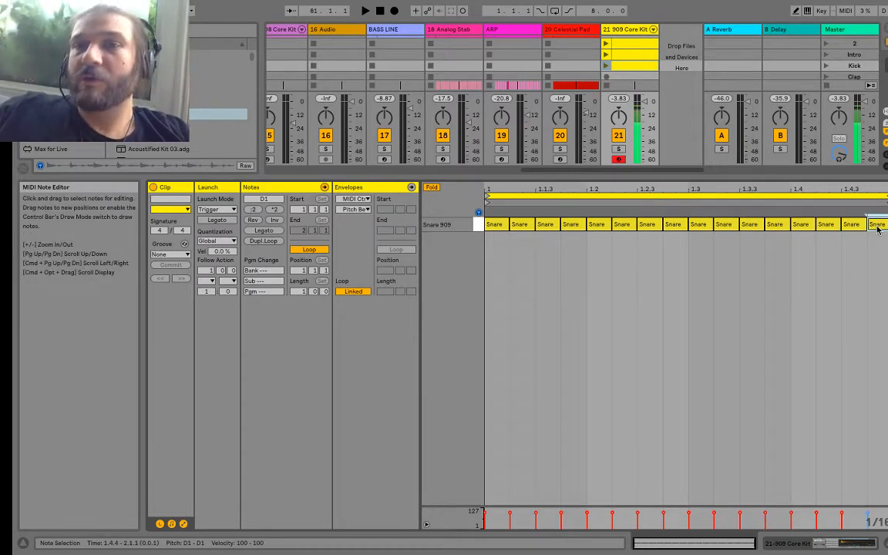
Step: Audition the snare clips in turn over the break, from the quarter-note pattern up to the sixteenth-note roll
click(607, 45)
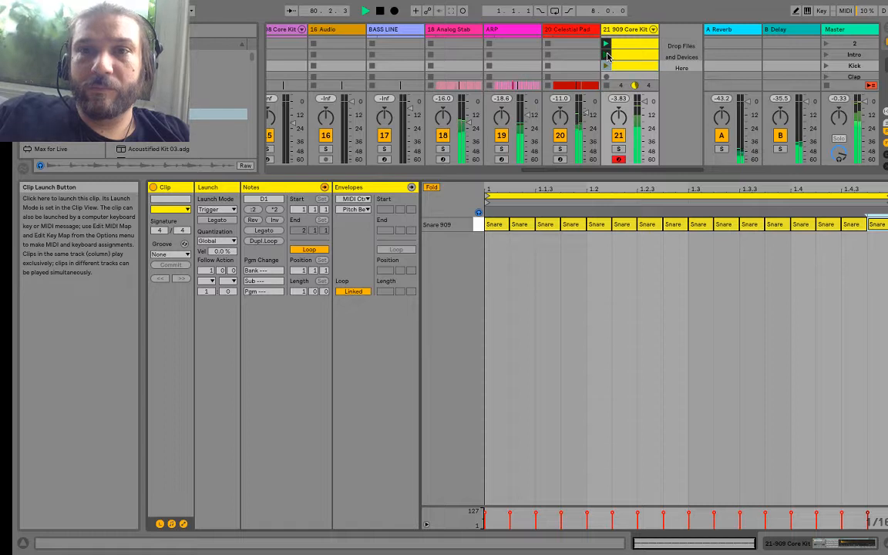
click(607, 56)
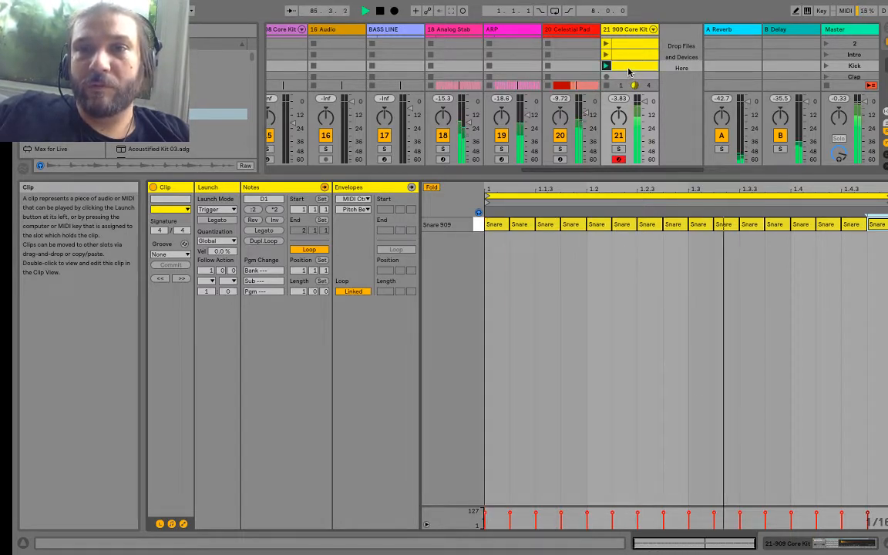
click(628, 79)
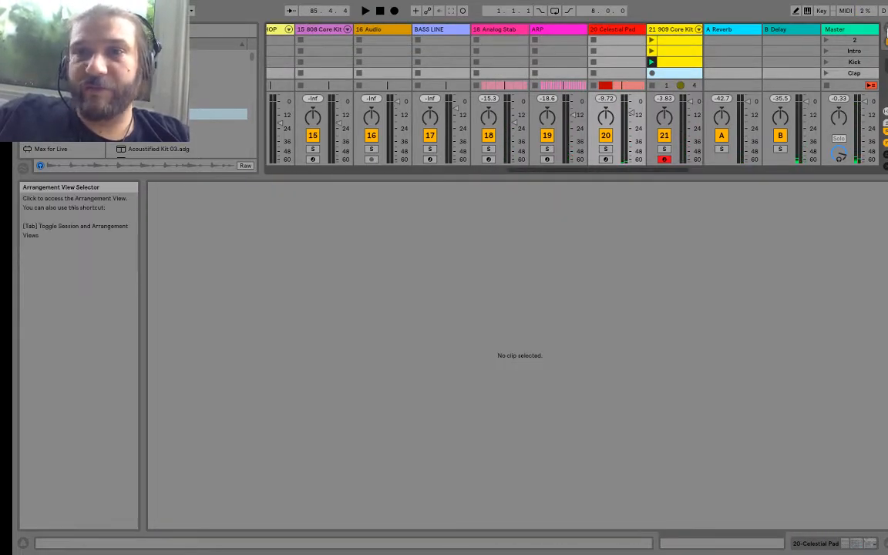
Step: Copy the three snare clips from the Session into the Arrangement at bar 85 of the 909 Core Kit track and play the roll
click(690, 44)
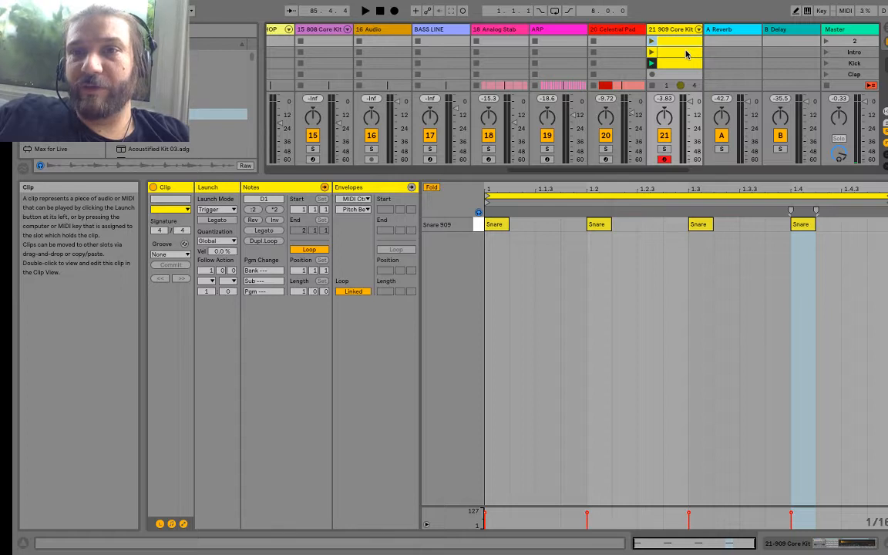
shift+click(687, 65)
shift+click(687, 64)
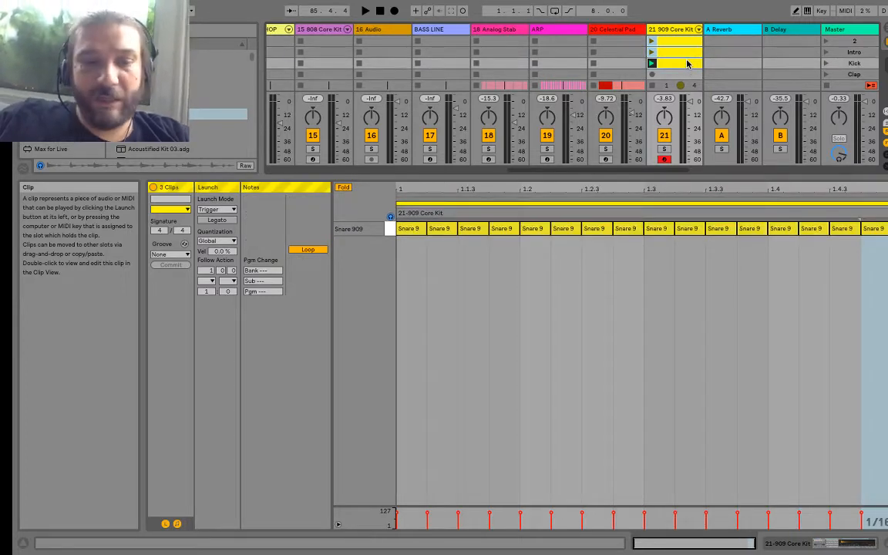
click(884, 35)
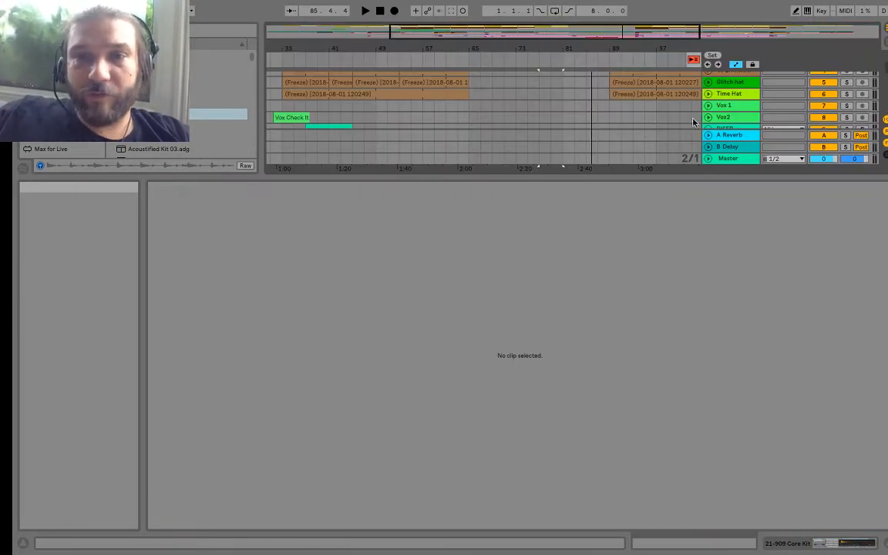
drag(575, 180, 575, 479)
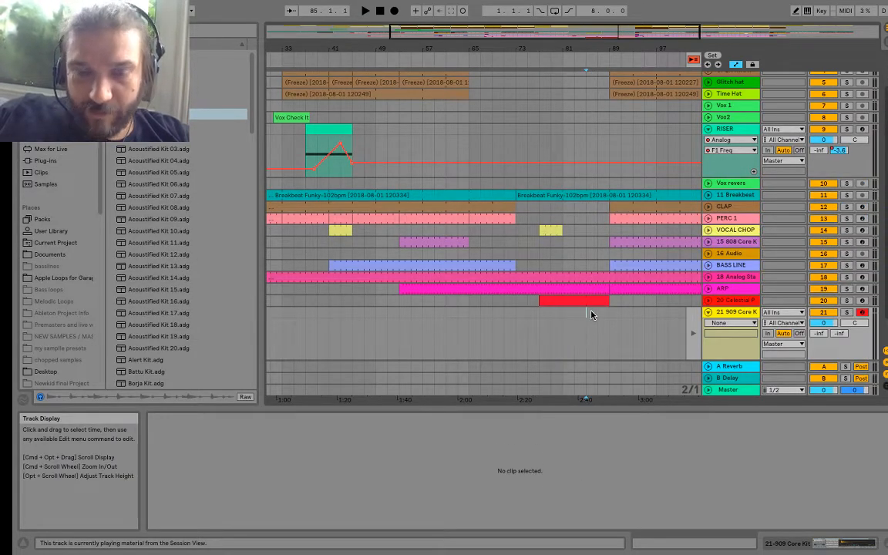
click(592, 312)
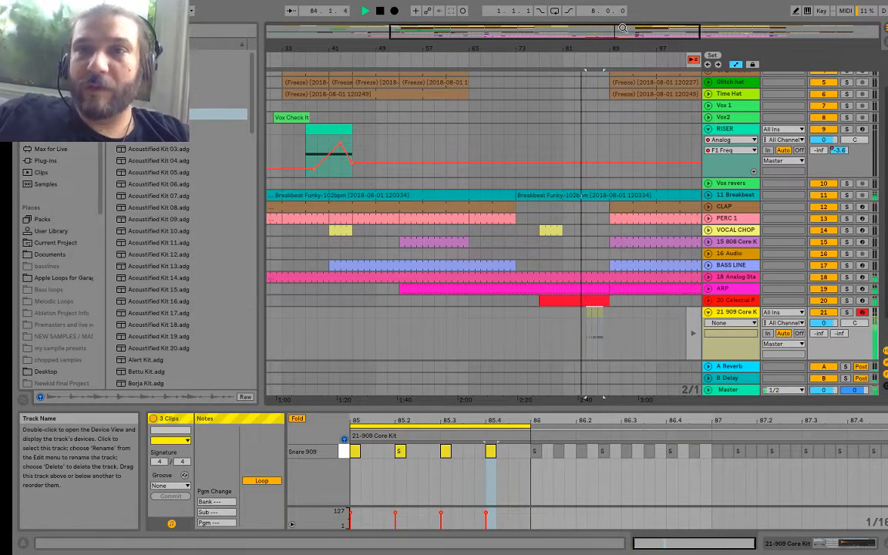
key(space)
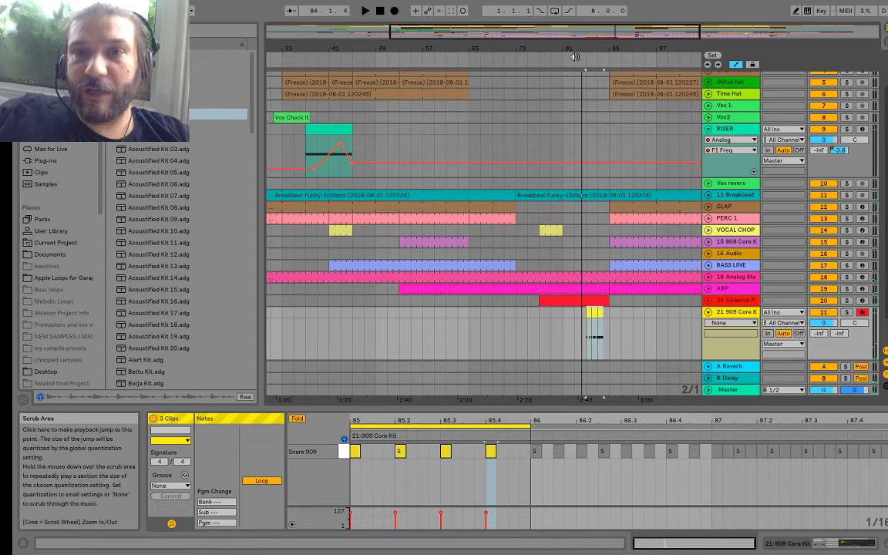
click(579, 59)
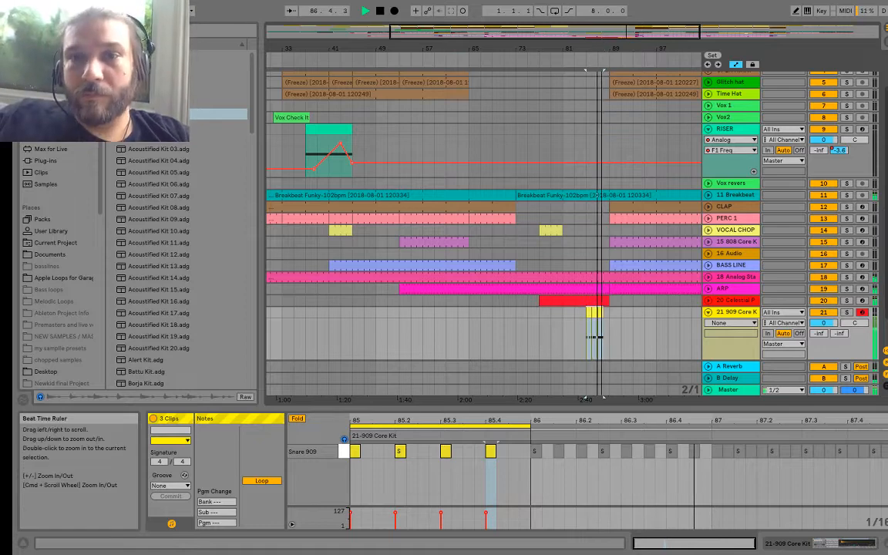
Step: Clear bar 88 (88.1.1 to 89.1.1) across all tracks to leave a one-bar gap after the snare roll, and play it
drag(600, 49, 588, 124)
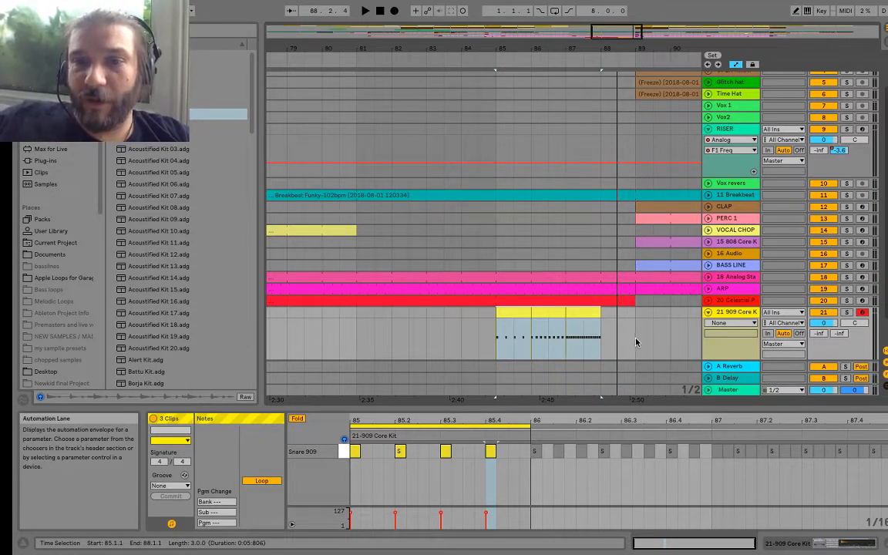
drag(636, 341, 605, 119)
drag(607, 61, 608, 52)
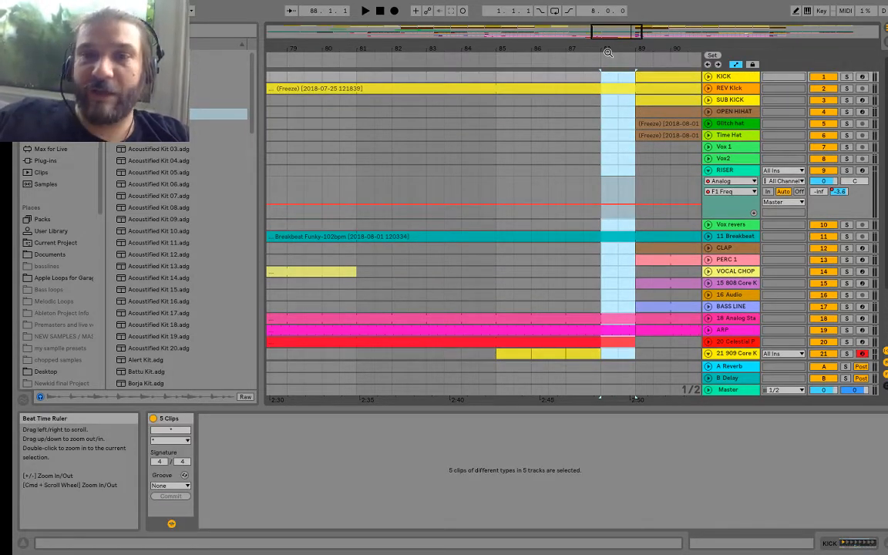
key(Delete)
click(567, 58)
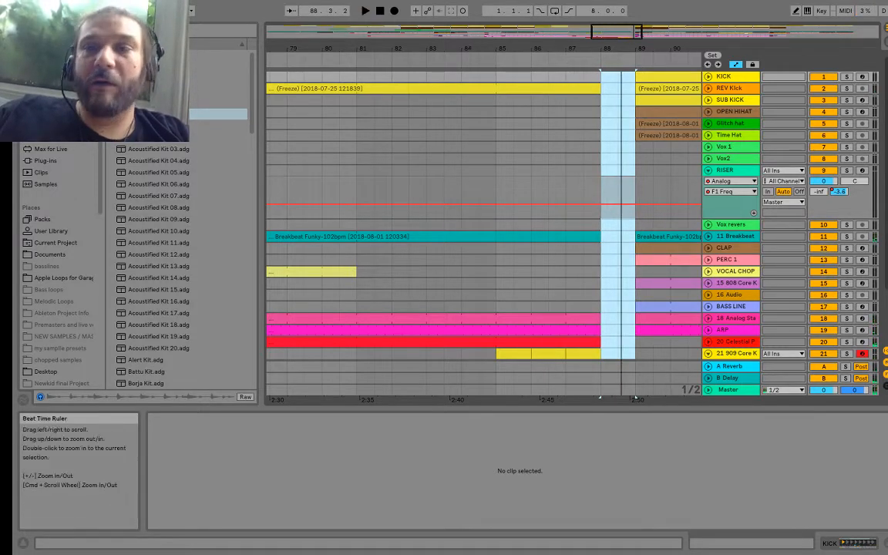
Step: Find the Vox revers track in the Session and audition its scene 2 clip soloed
click(885, 38)
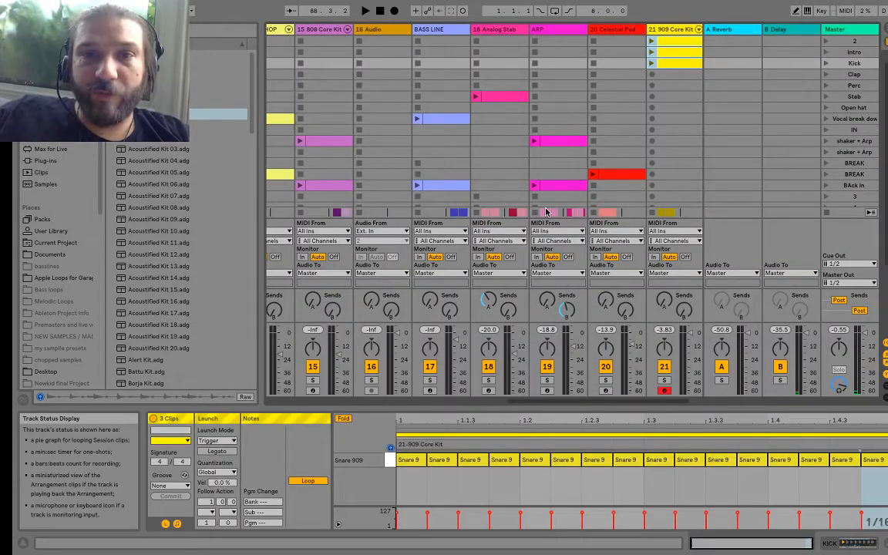
scroll(449, 156, up, 1)
scroll(449, 157, left, 2)
scroll(450, 157, right, 3)
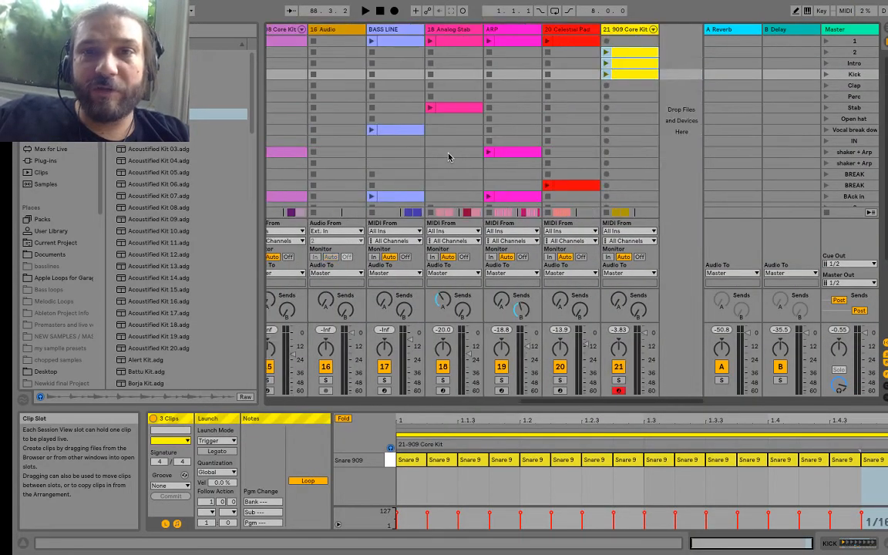
scroll(613, 144, left, 10)
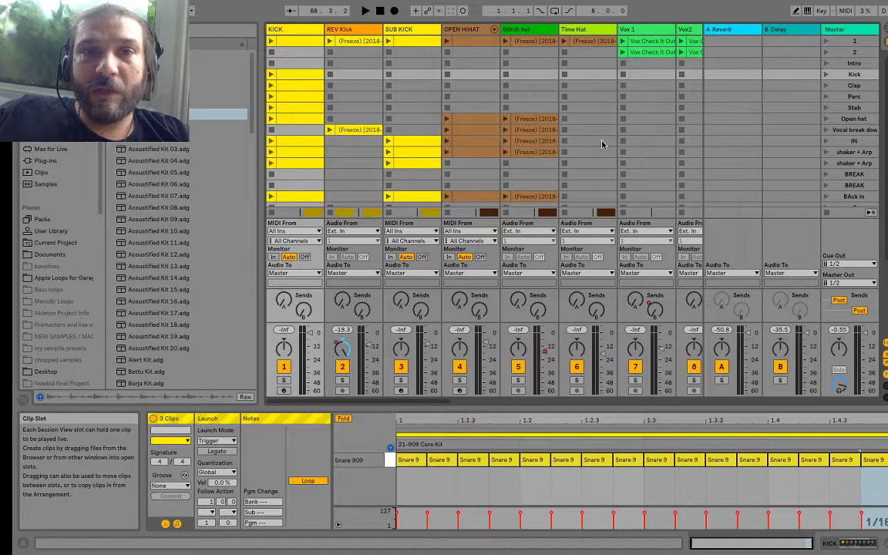
scroll(602, 144, right, 5)
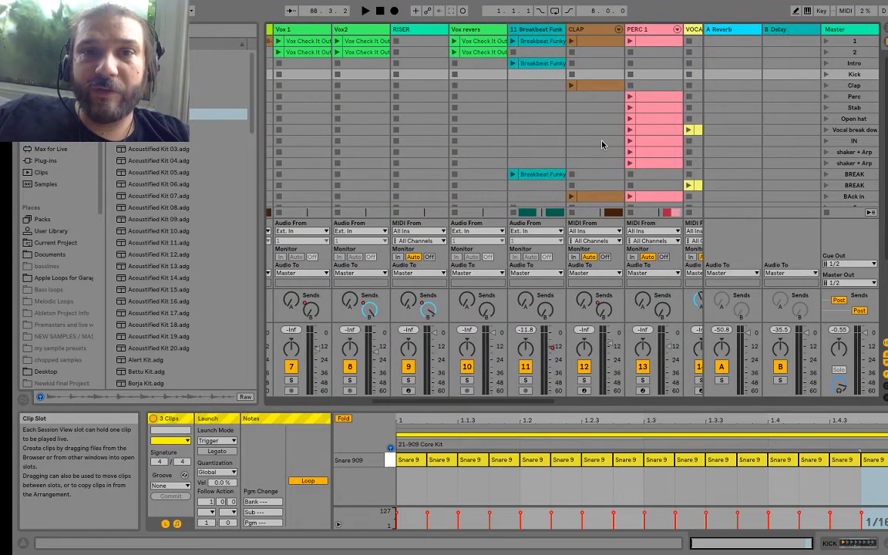
click(455, 52)
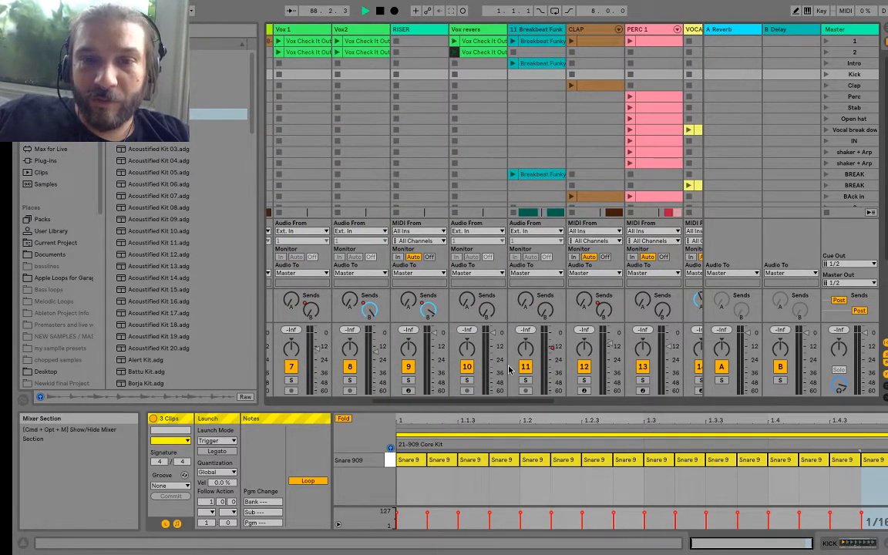
click(467, 380)
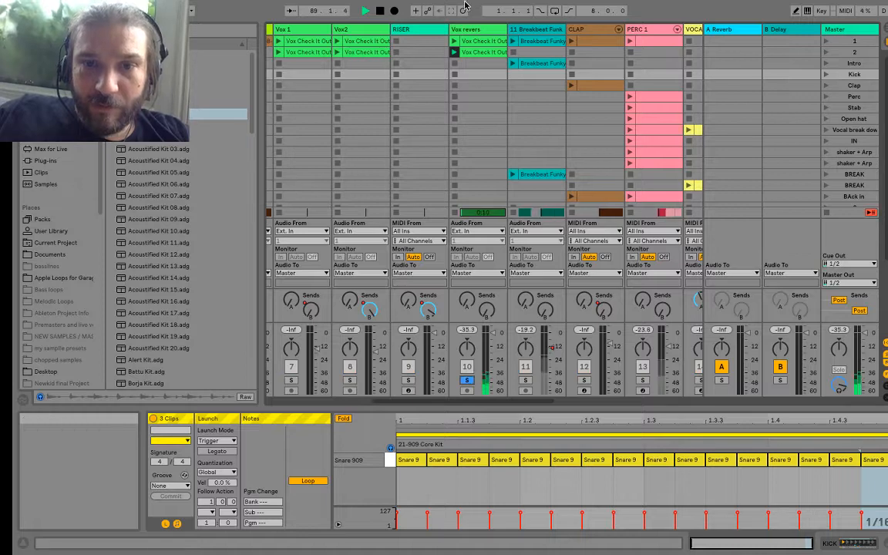
Step: Copy the Vox revers clip from scene 2 onto the Vox2 track in the Arrangement, starting at bar 86
click(472, 51)
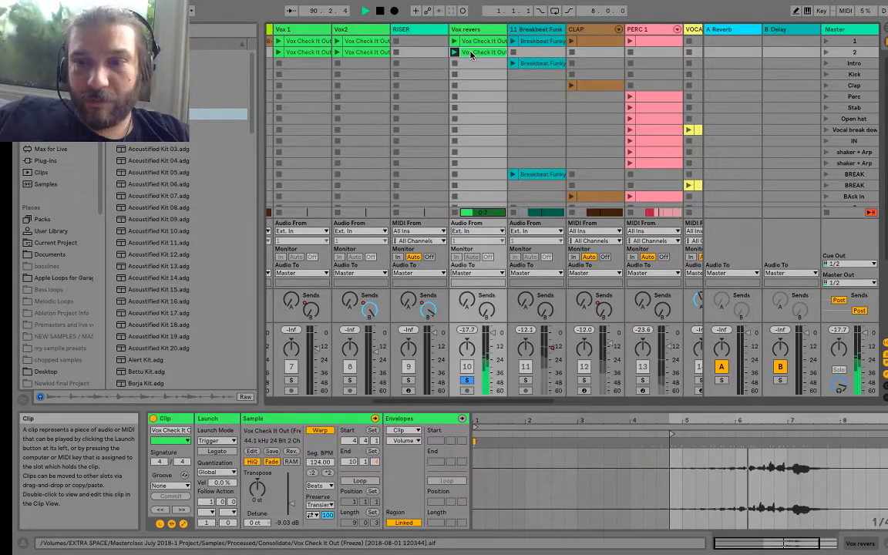
click(883, 27)
key(space)
scroll(626, 318, down, 3)
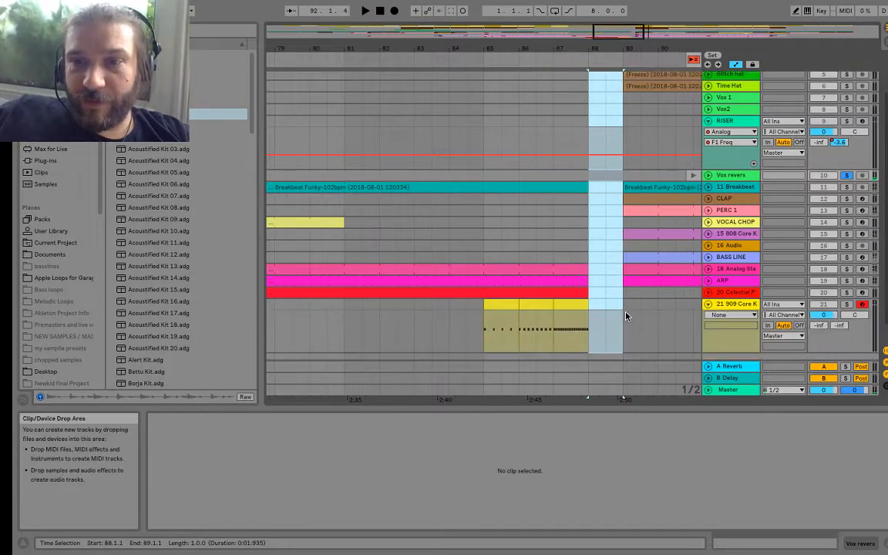
scroll(627, 315, up, 2)
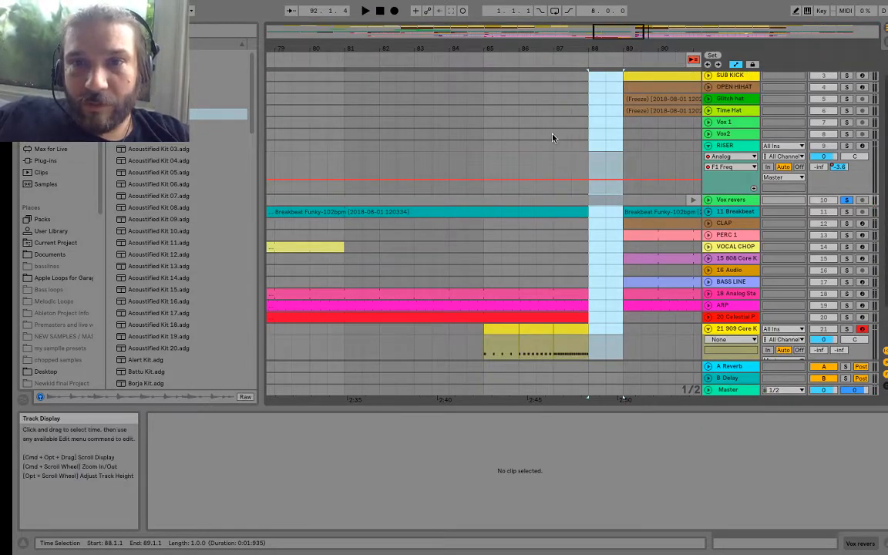
click(552, 135)
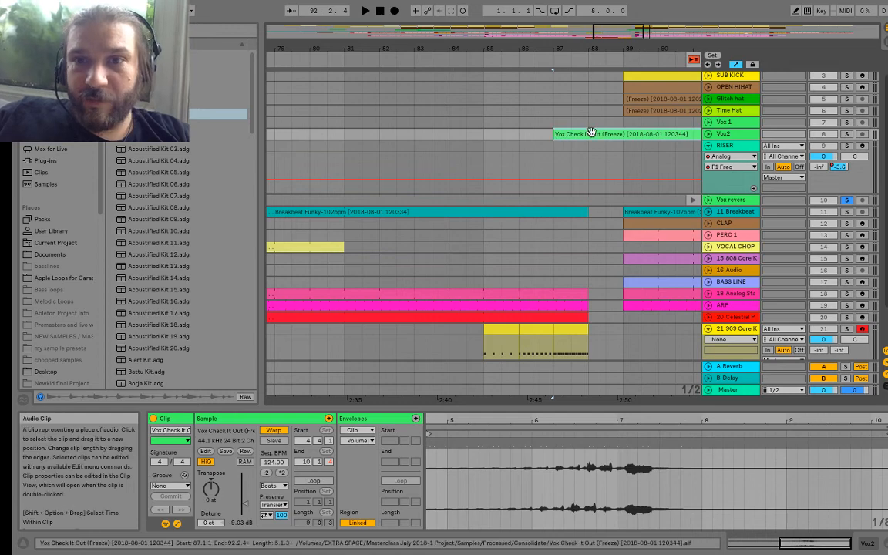
drag(590, 133, 529, 135)
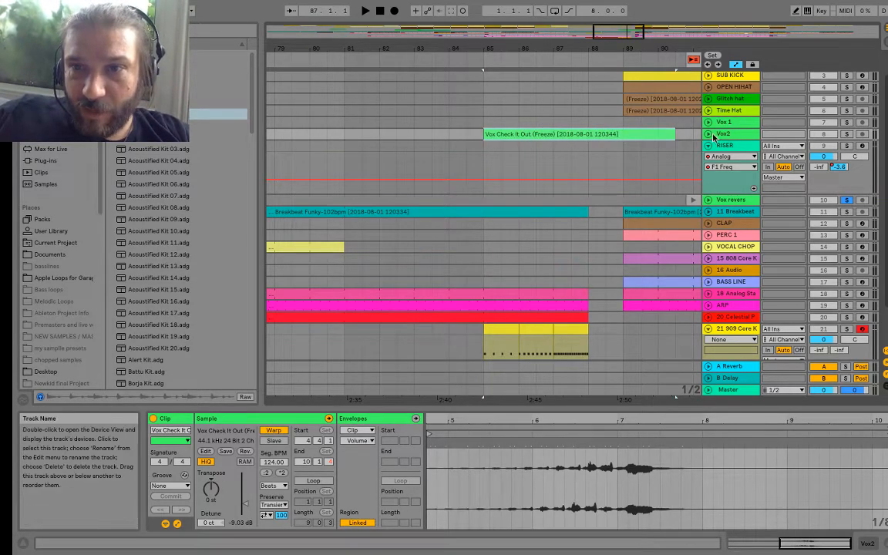
click(710, 135)
drag(592, 136, 635, 145)
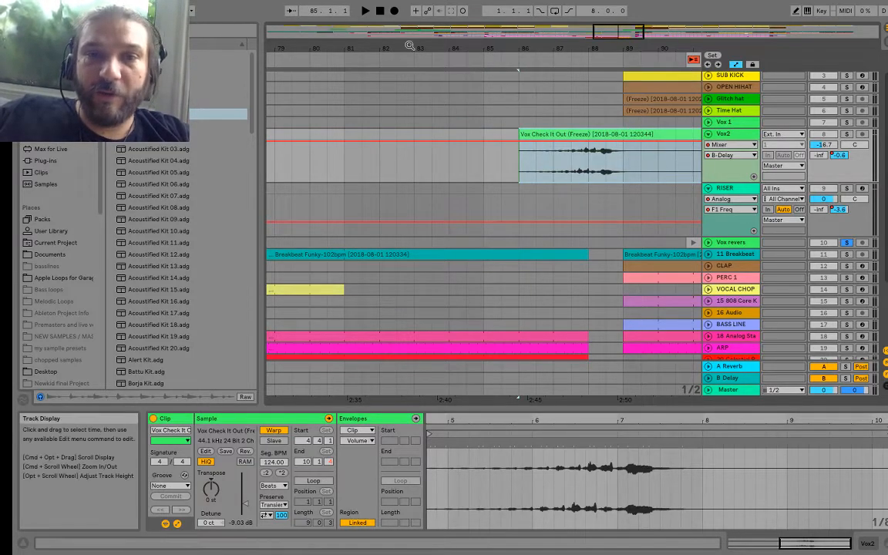
Step: Turn off the solo on the Vox revers track so that all tracks play
drag(395, 46, 493, 23)
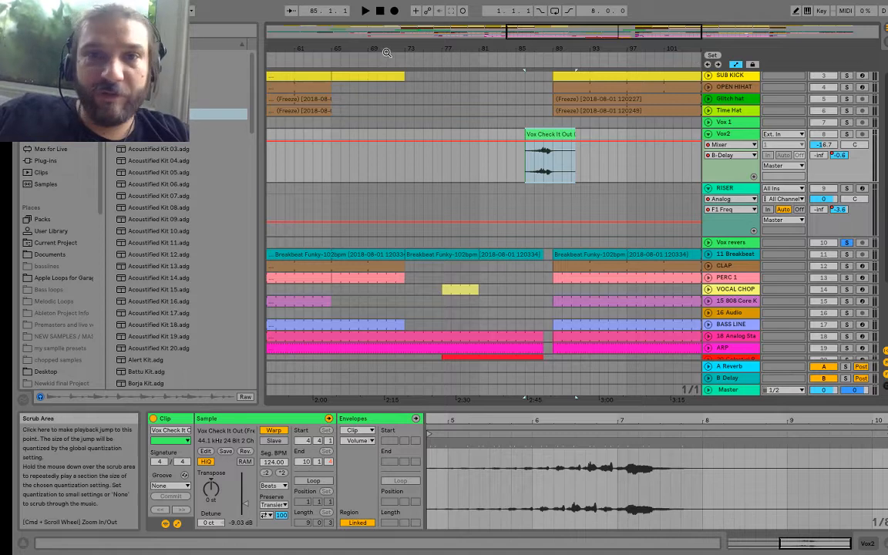
click(394, 56)
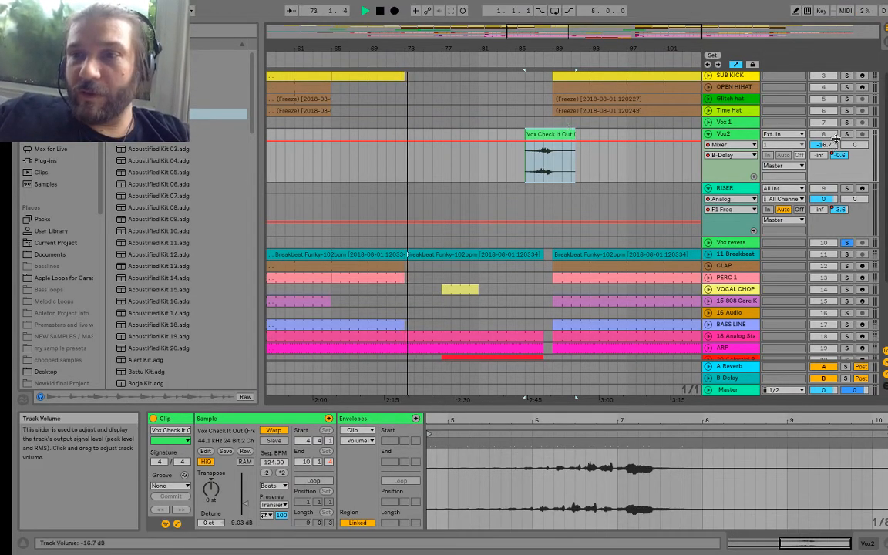
key(space)
click(839, 234)
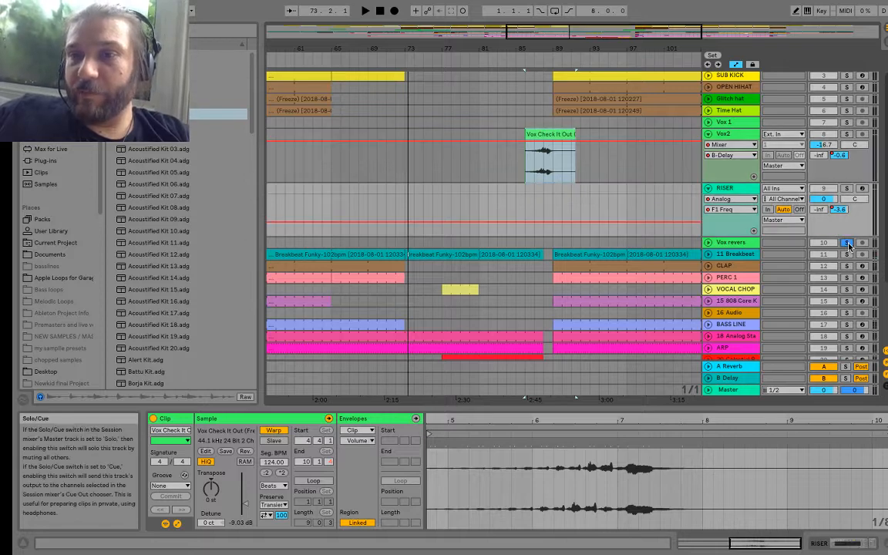
Step: Play the Arrangement from bar 65 through the break to check the snare roll, reversed vocal and drop
click(338, 56)
key(XF86AudioRaiseVolume)
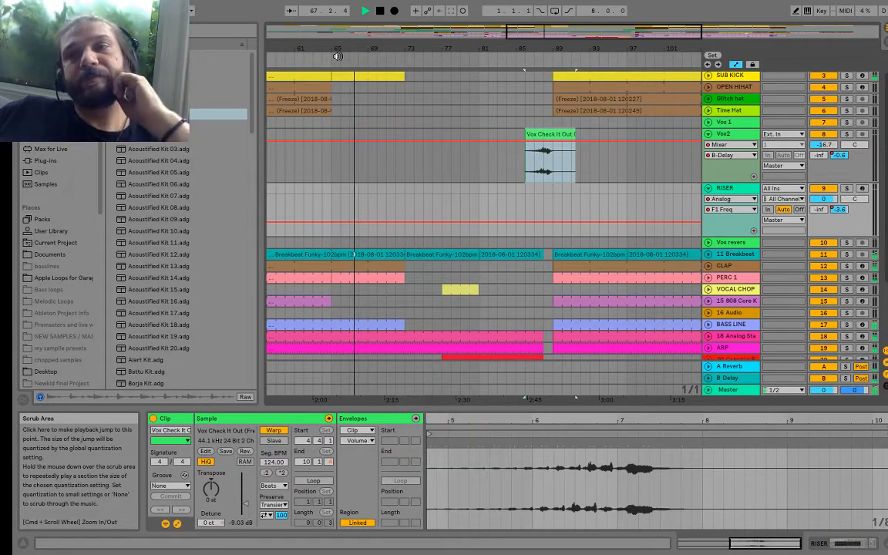
mouse_move(198, 4)
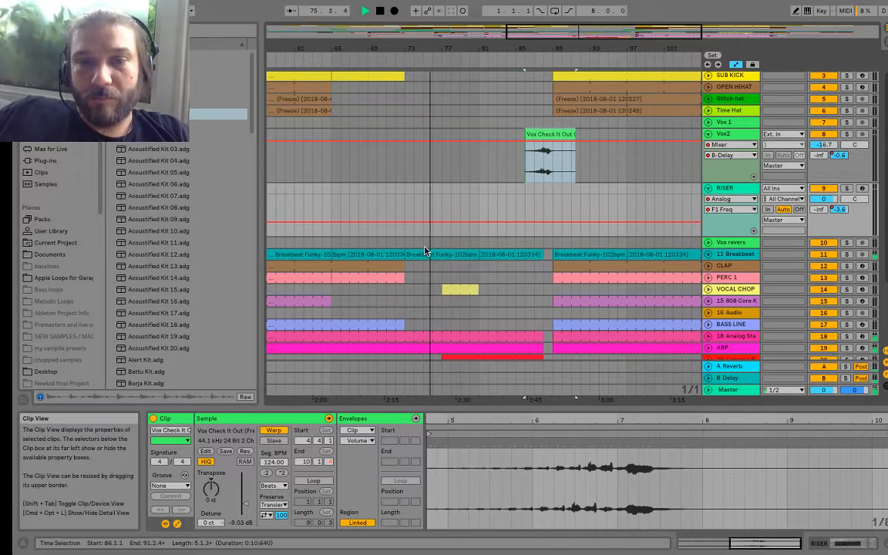
scroll(425, 250, down, 3)
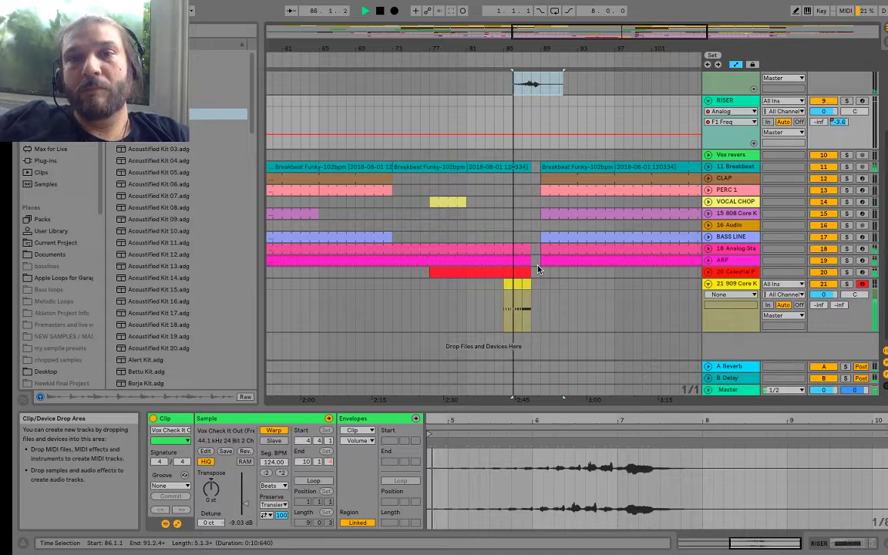
scroll(462, 246, up, 5)
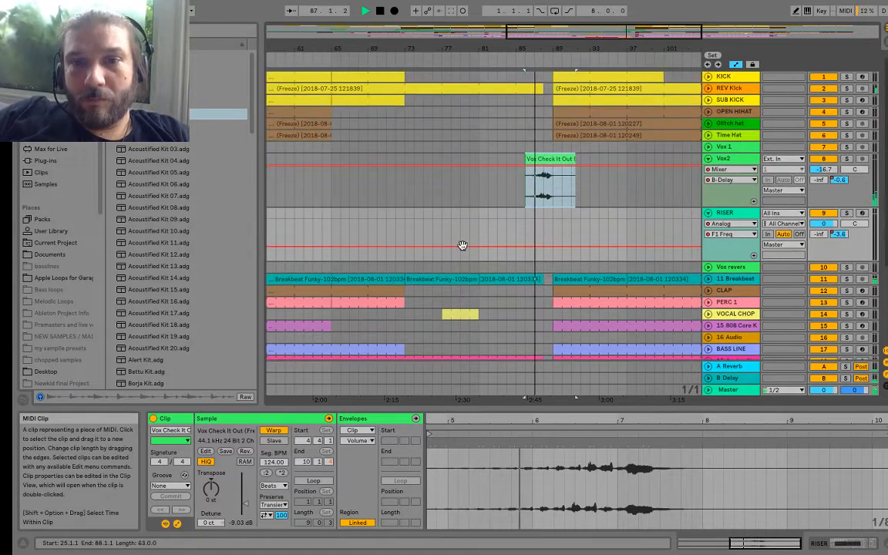
scroll(462, 246, down, 4)
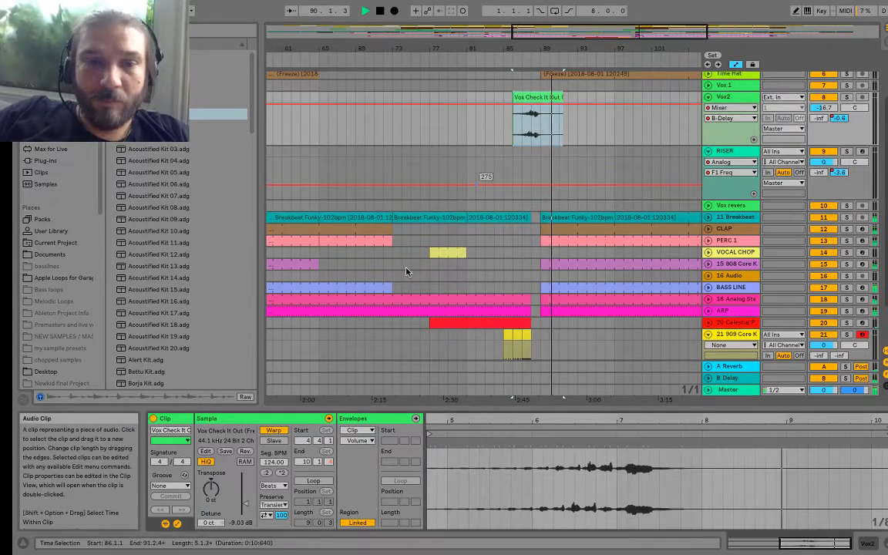
Step: Raise the gain of the reversed vocal clip on Vox2 to 3.25 dB while replaying the end of the break
mouse_move(245, 501)
mouse_down()
mouse_move(245, 482)
mouse_move(245, 494)
mouse_up()
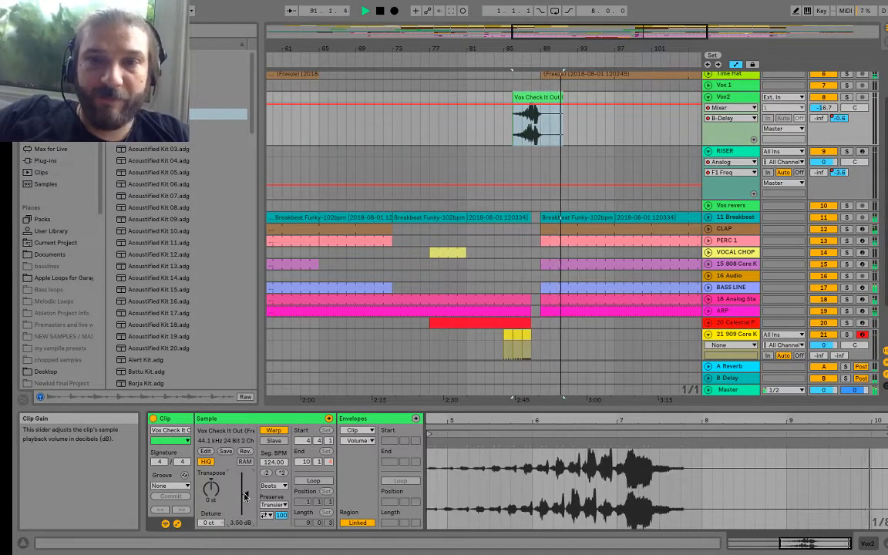
click(464, 55)
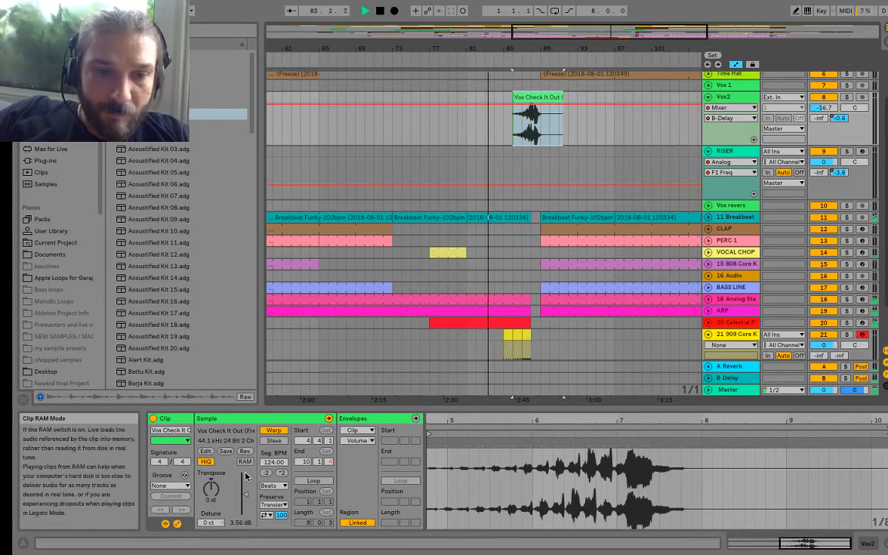
drag(245, 498, 247, 497)
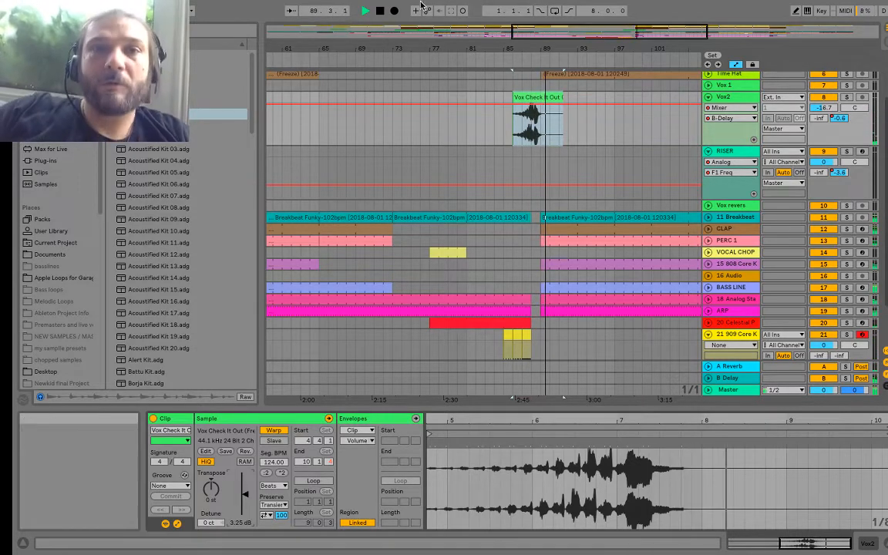
Step: View the whole Arrangement from the KICK track down and stop playback
drag(391, 45, 480, 44)
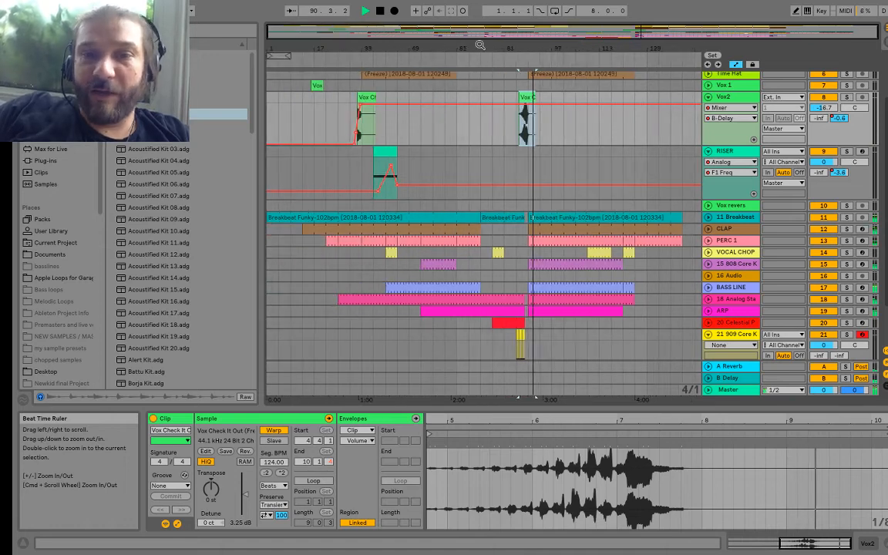
scroll(464, 212, up, 3)
key(space)
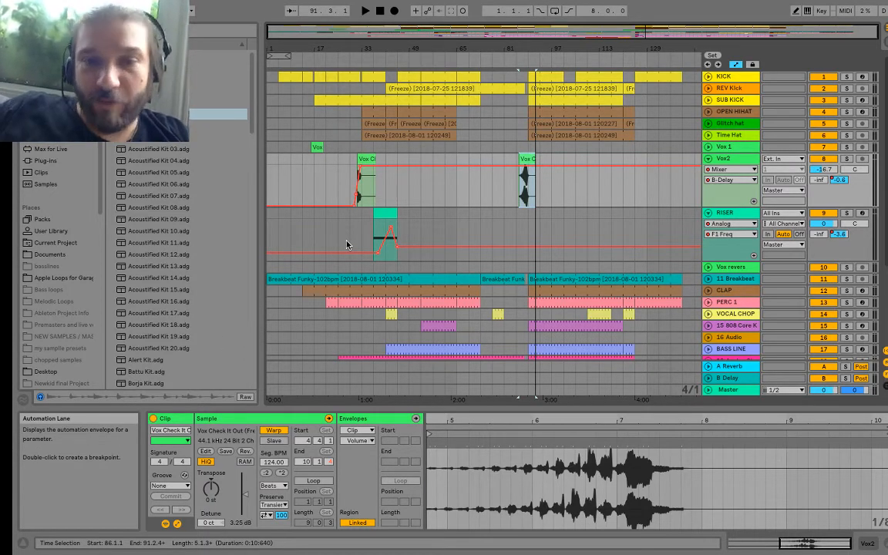
scroll(347, 246, down, 3)
scroll(347, 245, up, 1)
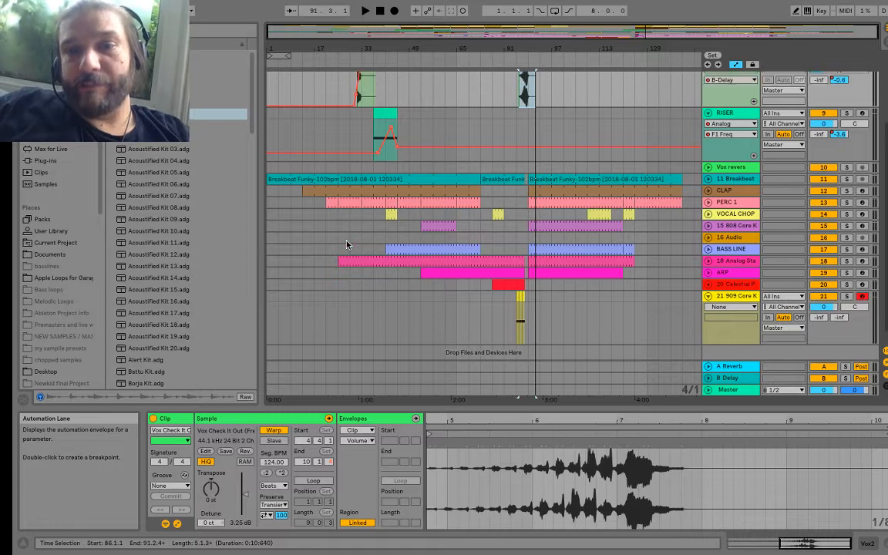
scroll(422, 203, up, 3)
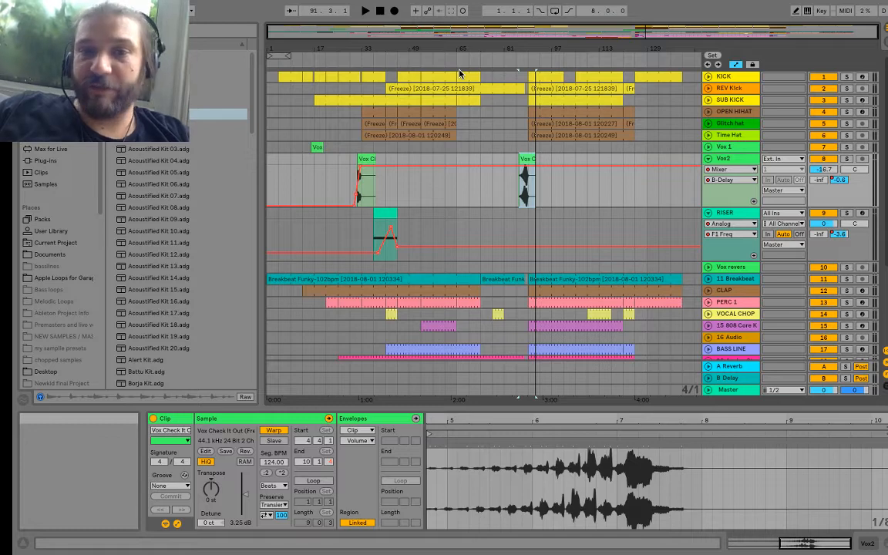
Step: Switch to Chrome, reload the Masterclass Week 7 stream page and read the viewers' questions in the live chat
mouse_move(391, 1)
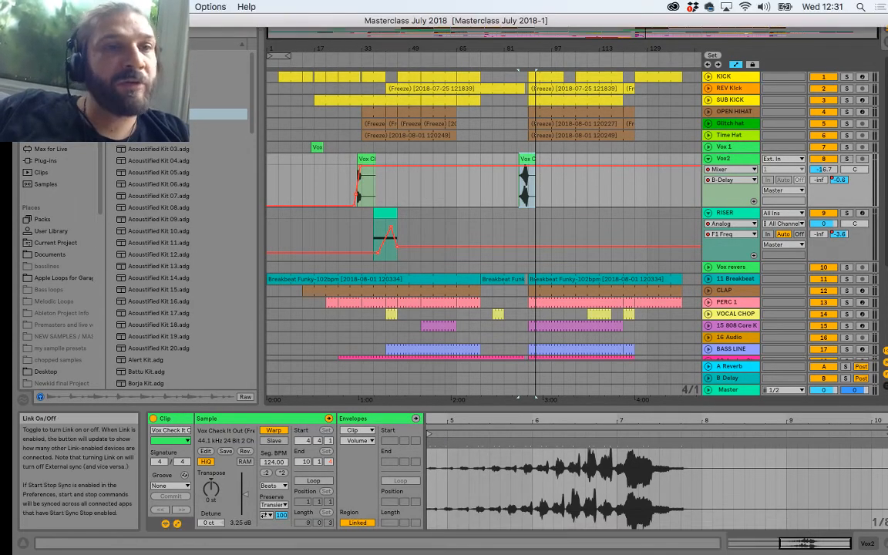
click(44, 21)
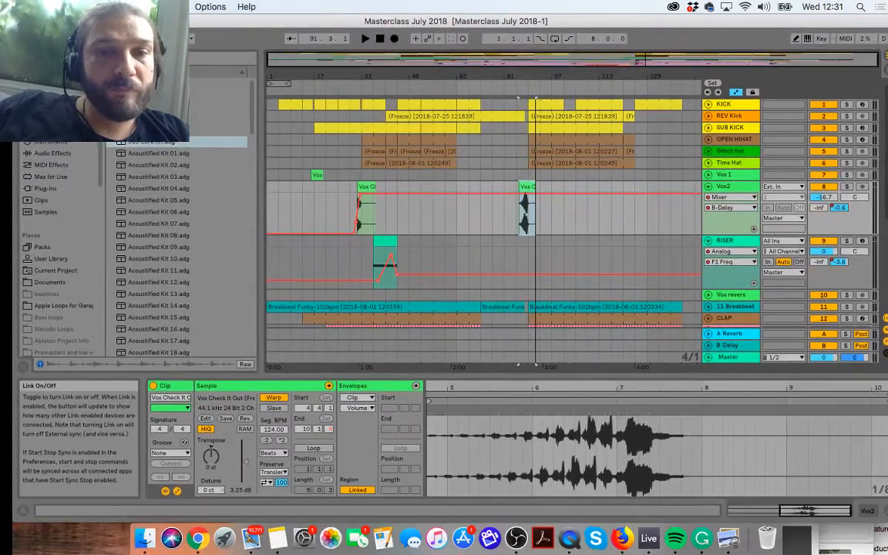
click(198, 538)
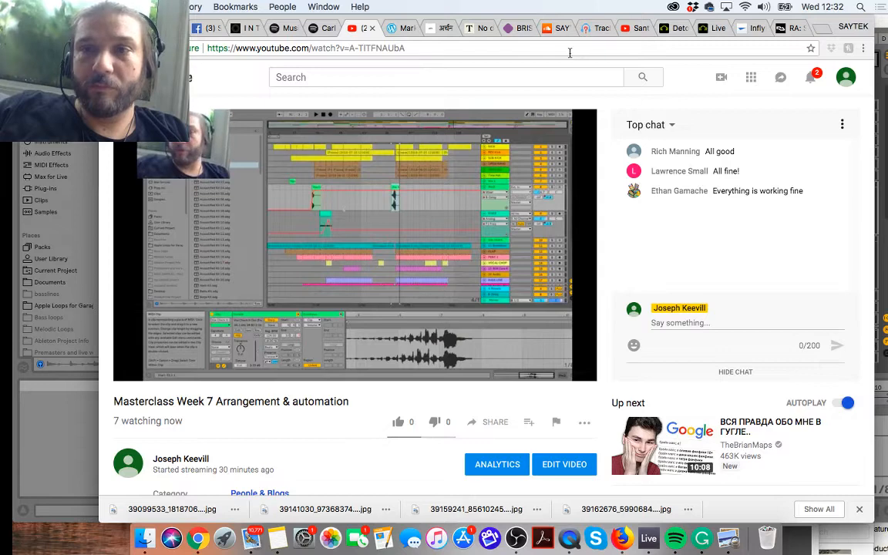
click(570, 53)
key(Return)
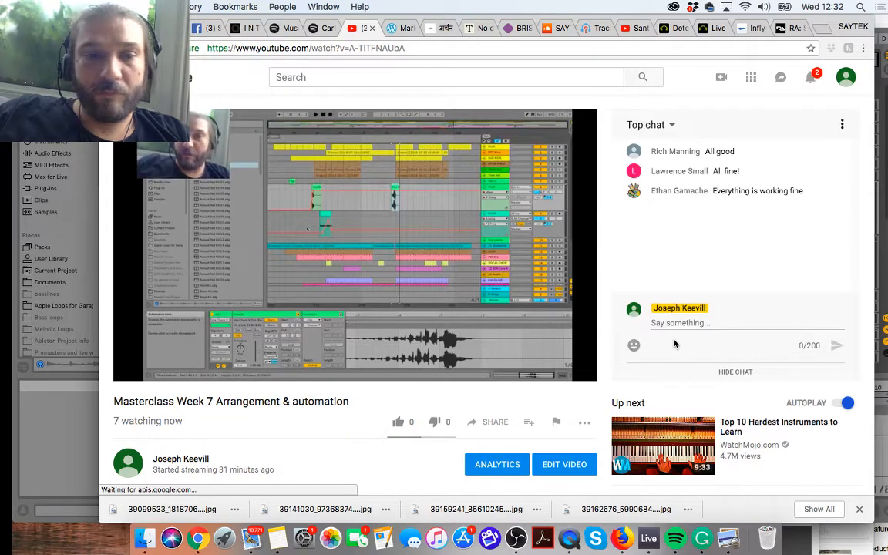
scroll(445, 453, down, 5)
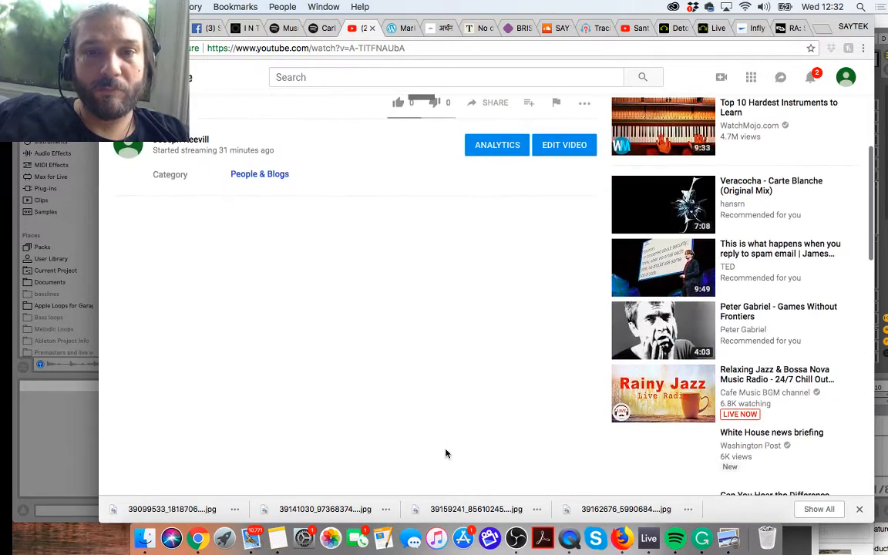
scroll(446, 454, up, 3)
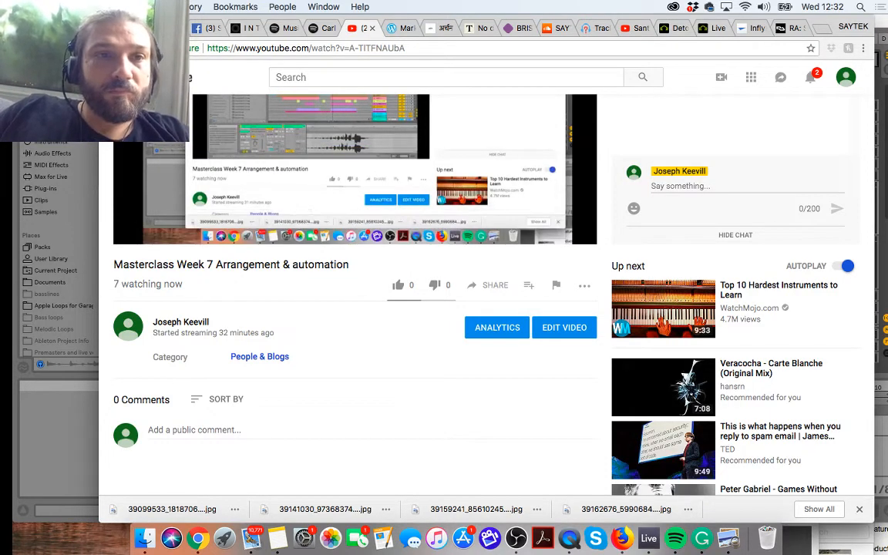
click(132, 27)
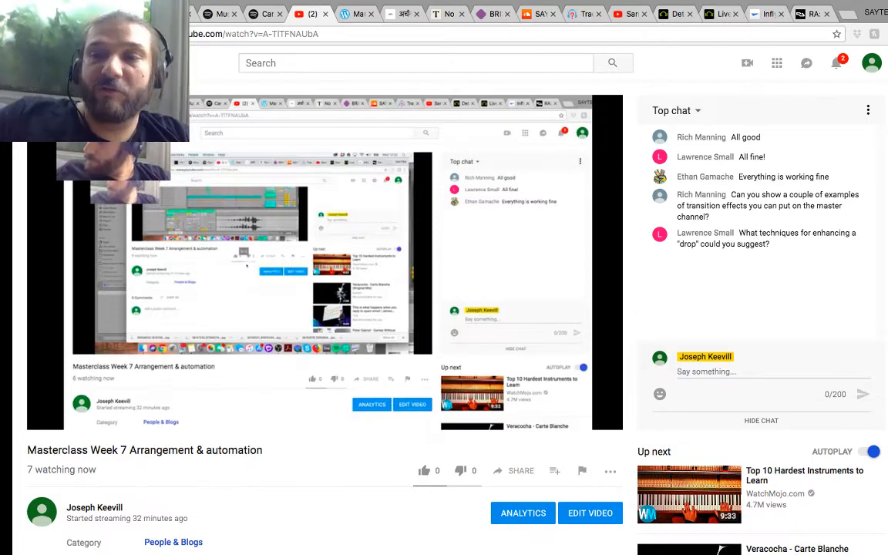
Step: Switch back to the Arrangement in Ableton Live
mouse_move(197, 544)
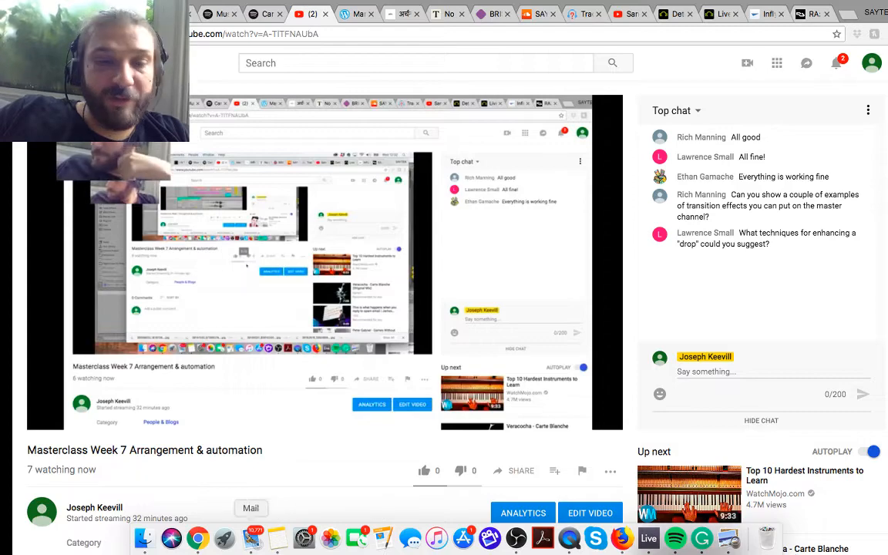
click(621, 540)
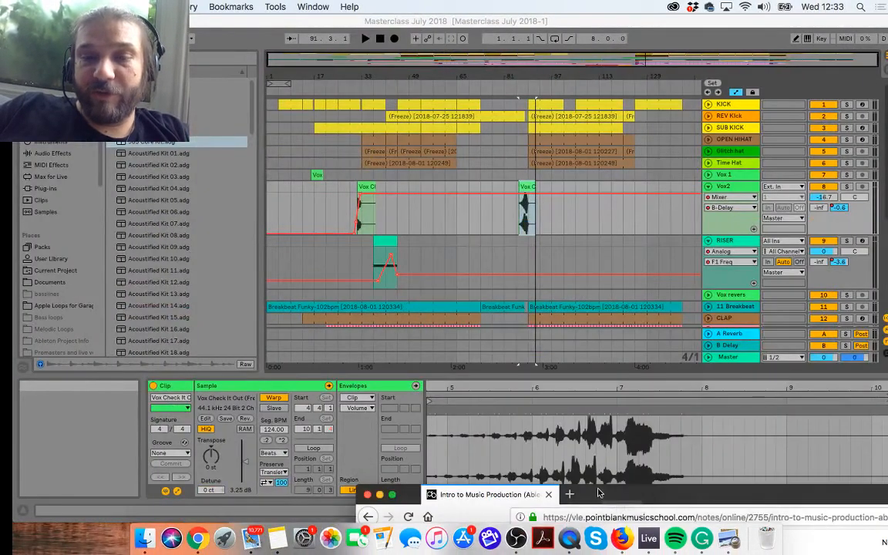
click(451, 87)
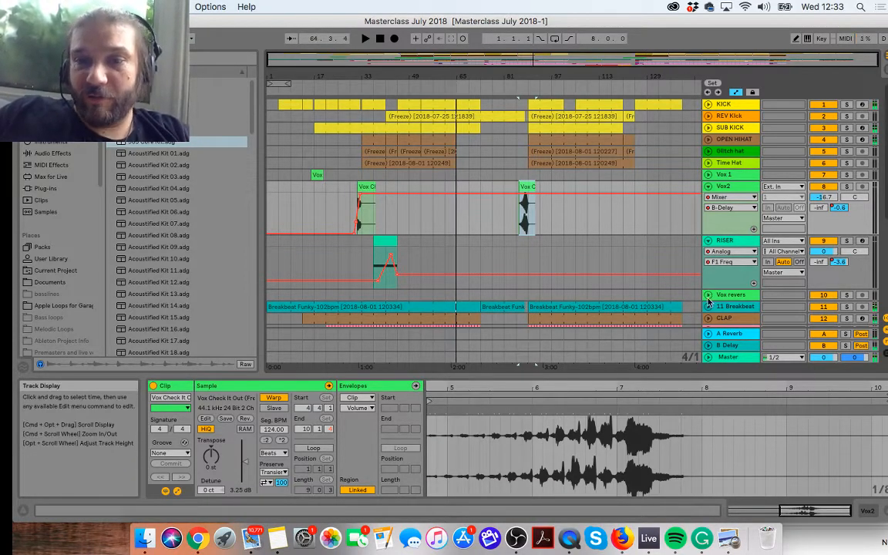
Step: Add an Auto Filter from the audio effects to the Master track
scroll(713, 308, down, 6)
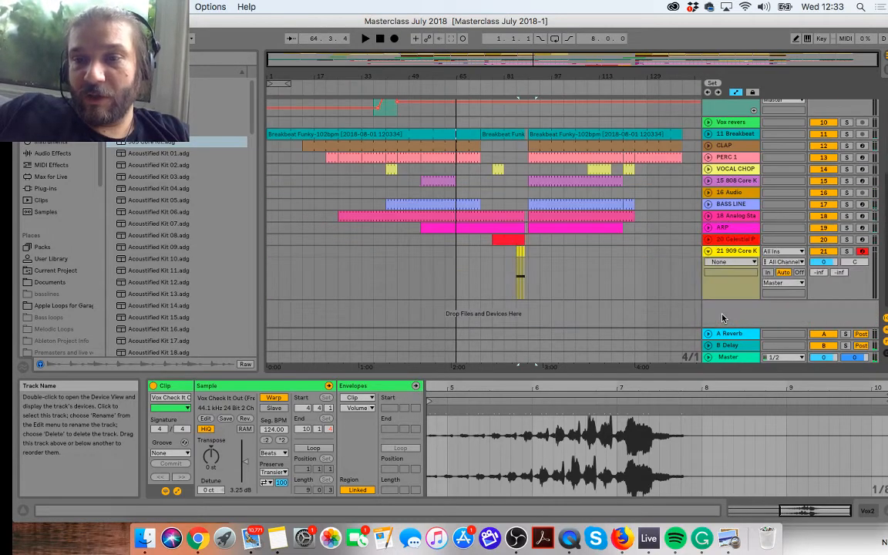
click(725, 357)
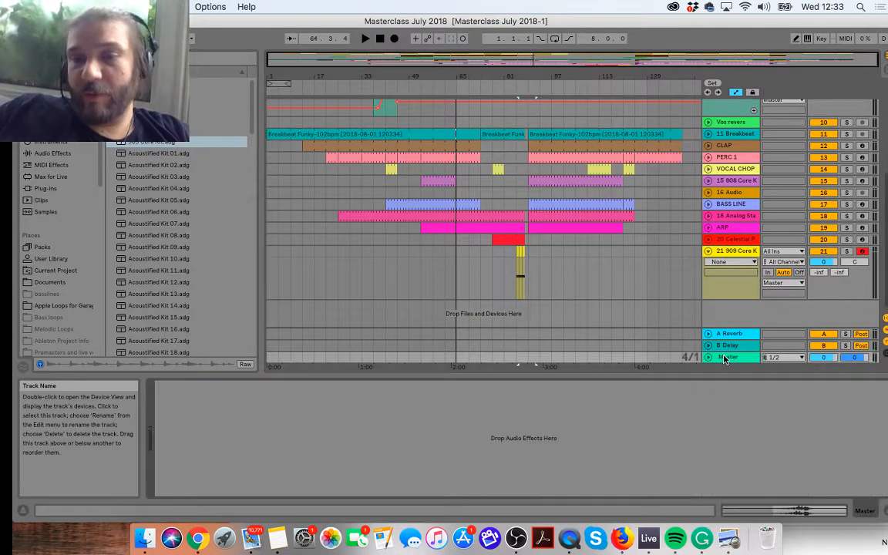
click(43, 155)
scroll(189, 221, down, 3)
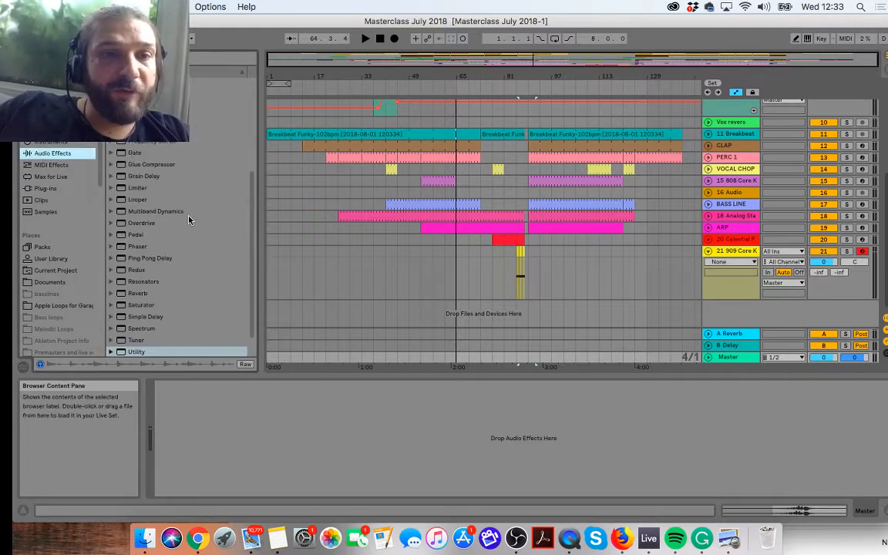
scroll(189, 221, up, 5)
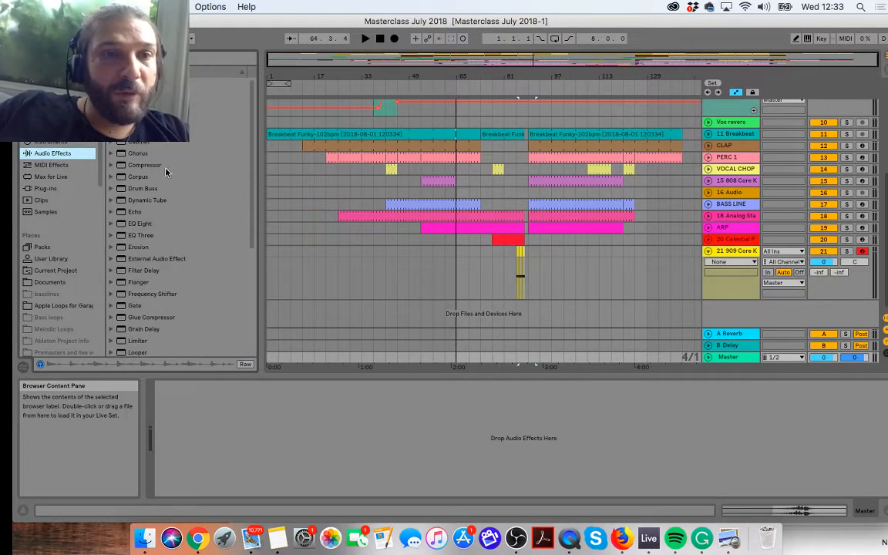
click(164, 107)
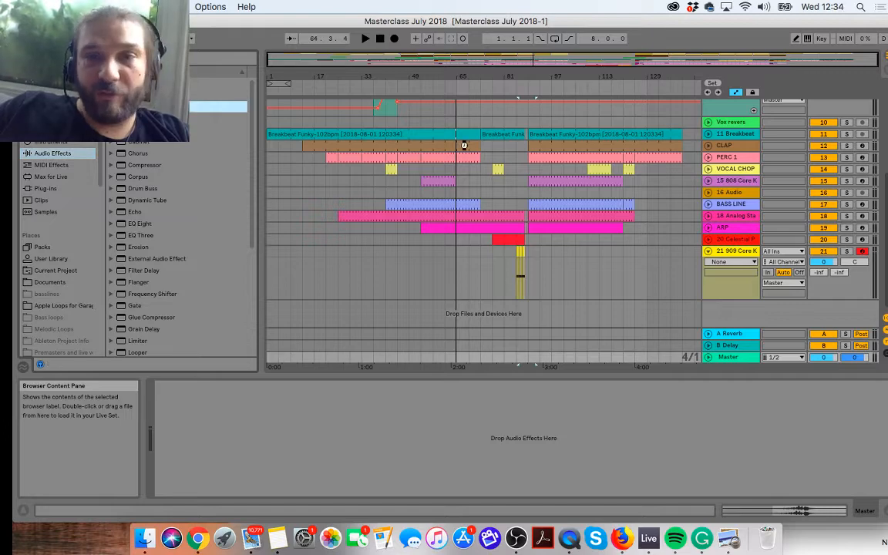
drag(463, 145, 463, 145)
Step: Play briefly from about bar 55, then set the Master's Auto Filter to Highpass at 275 Hz with 9.3% resonance
click(428, 86)
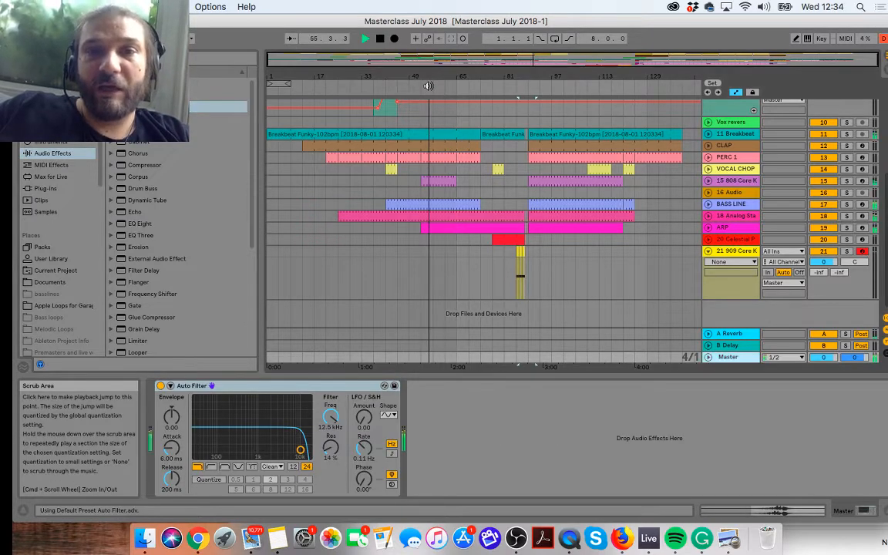
key(space)
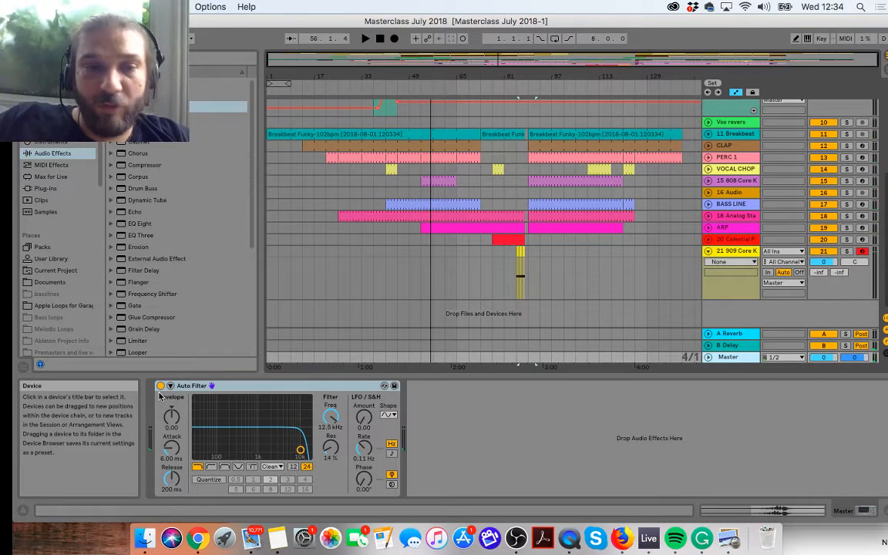
click(211, 468)
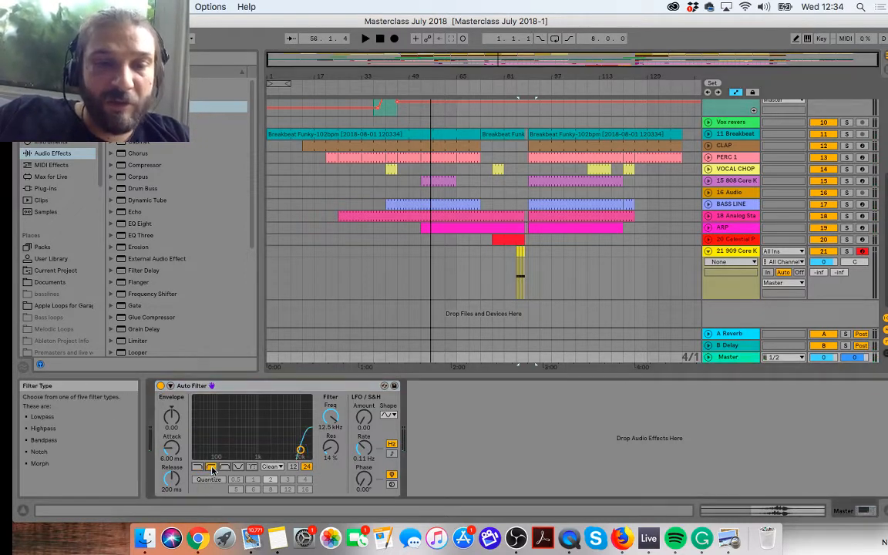
drag(306, 458, 236, 453)
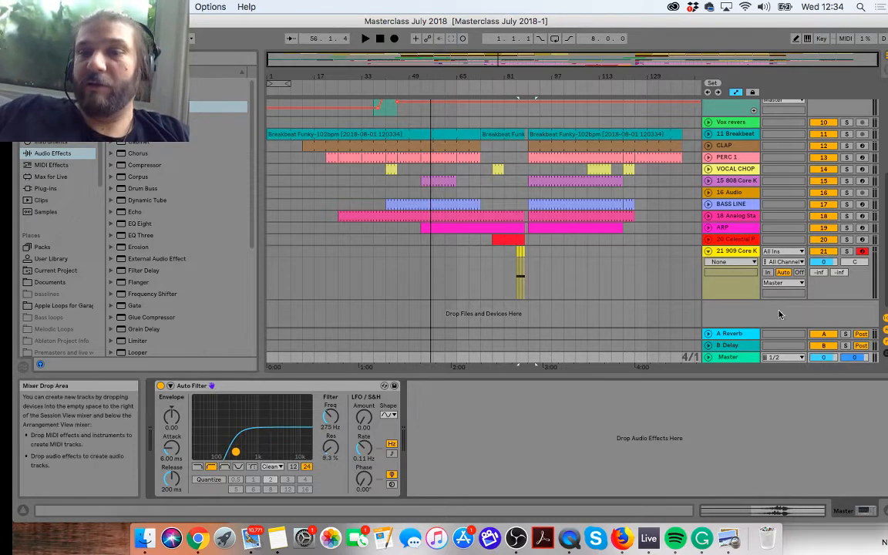
Step: Show the Device On automation of the Master's Auto Filter and set its envelope to off
click(708, 357)
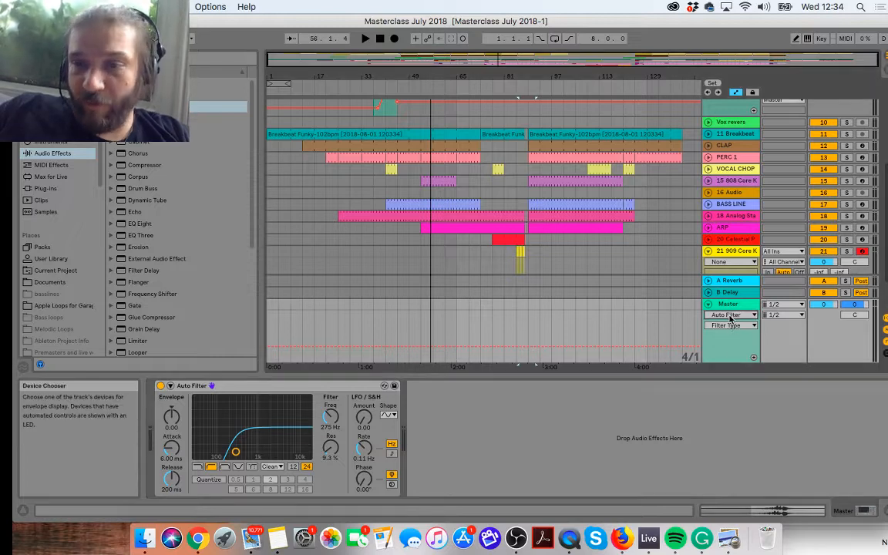
click(728, 315)
click(727, 336)
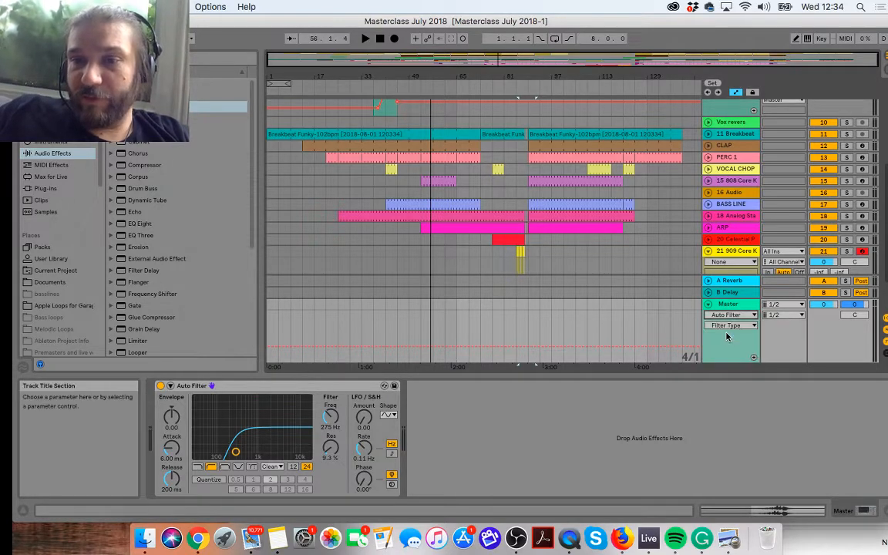
click(728, 325)
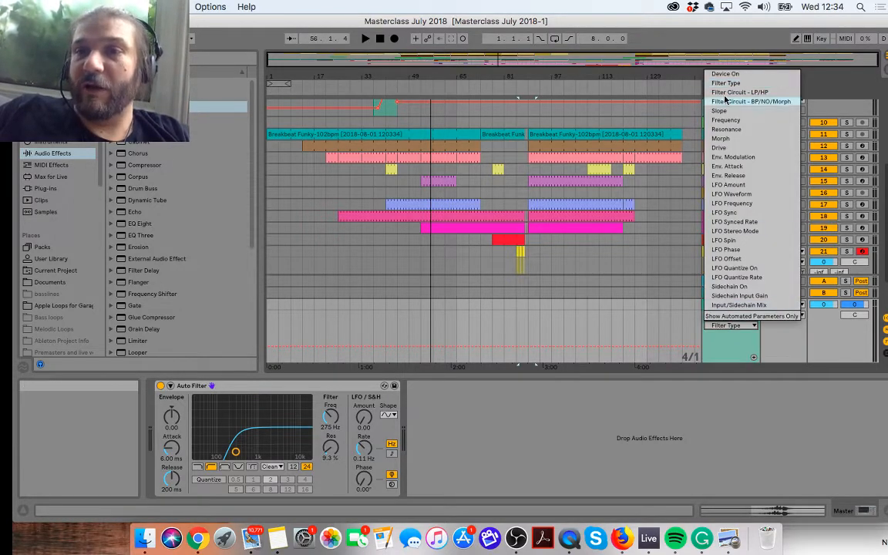
click(720, 73)
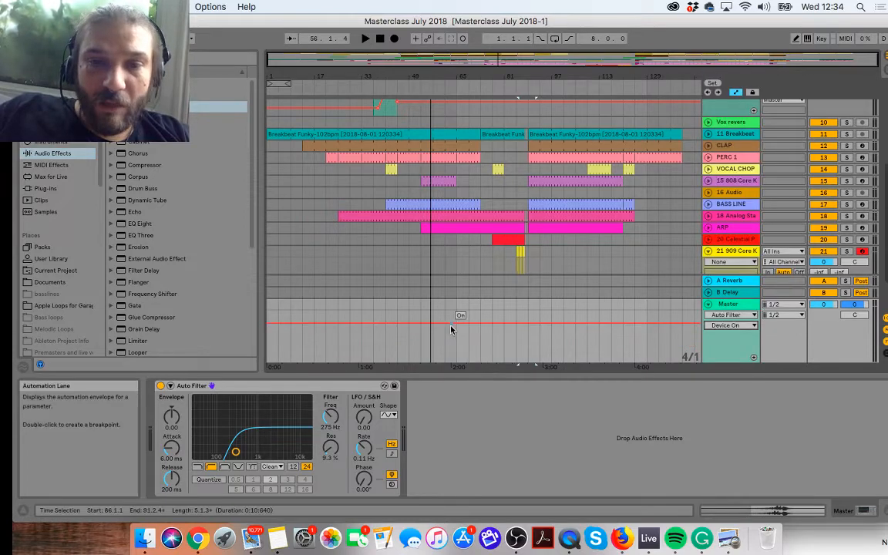
Step: Draw Device On automation that turns the Master's Auto Filter on from about bar 69 to bar 89
click(450, 84)
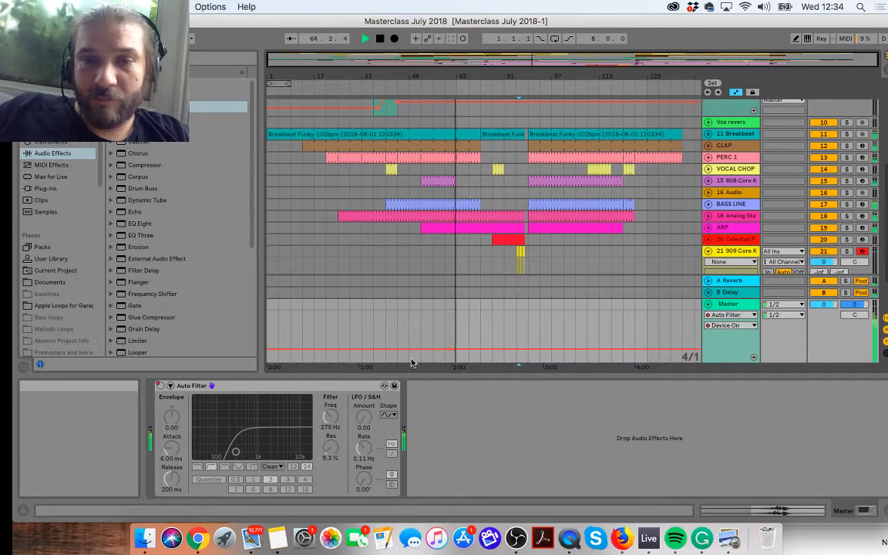
click(795, 40)
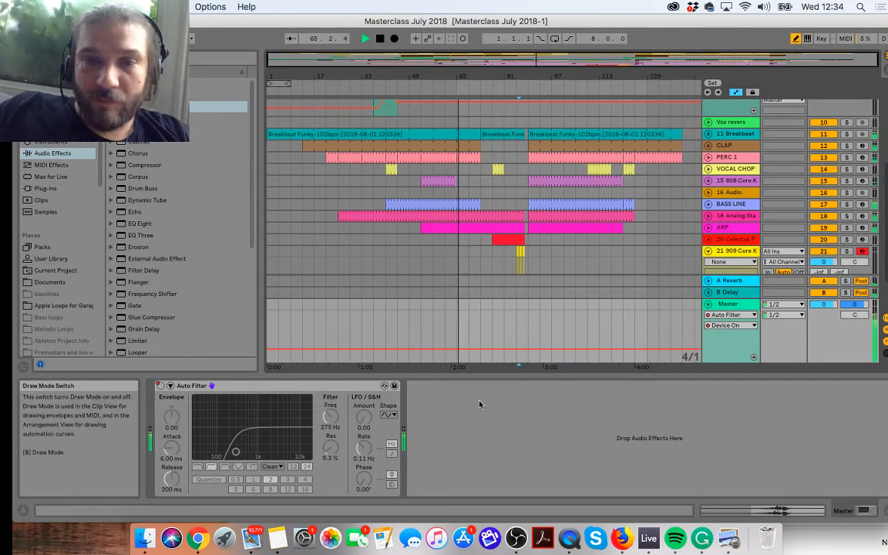
click(475, 327)
drag(478, 329, 528, 312)
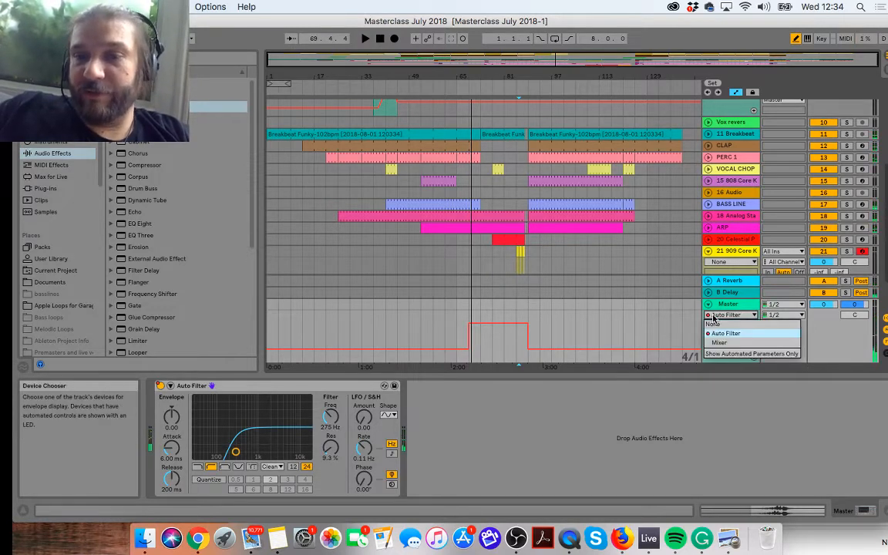
Step: Automate the Auto Filter's Frequency on the Master to rise from about bar 66 to bar 85 and fall to 26.0 Hz by bar 89
click(728, 324)
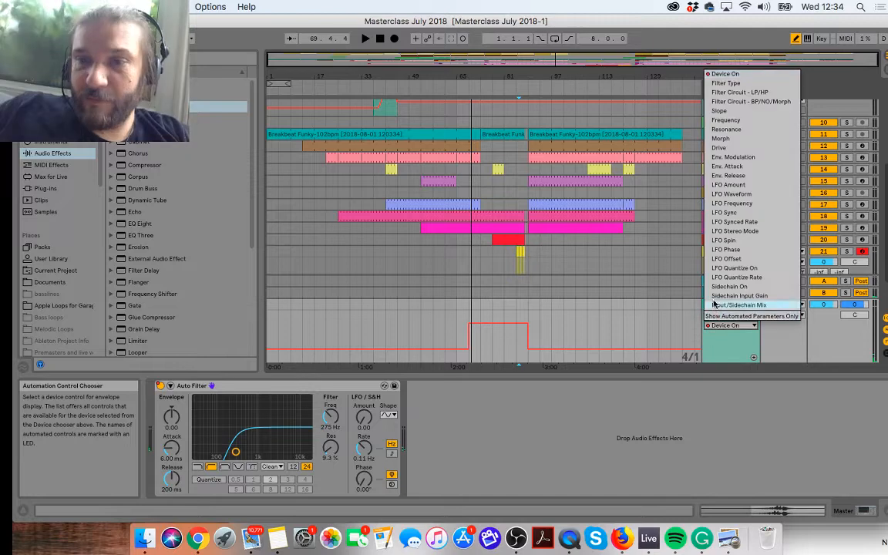
click(725, 120)
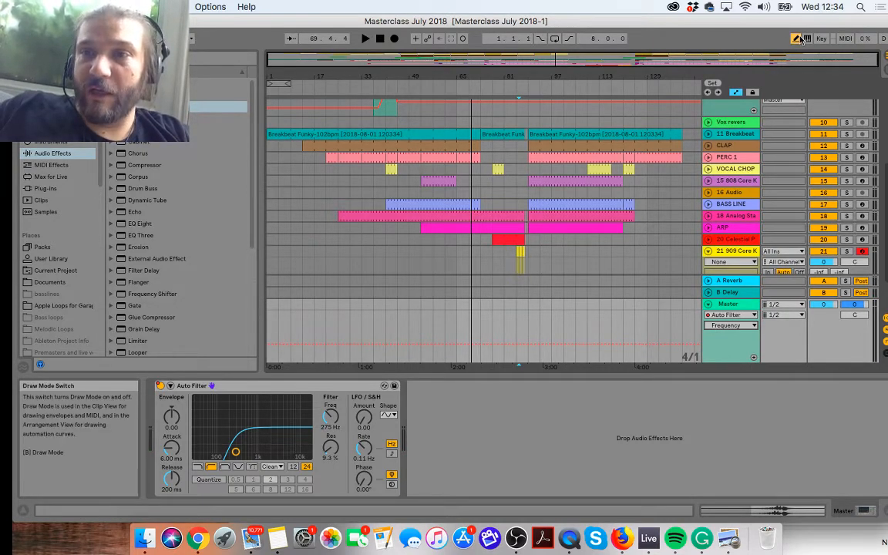
click(465, 343)
drag(461, 350, 528, 361)
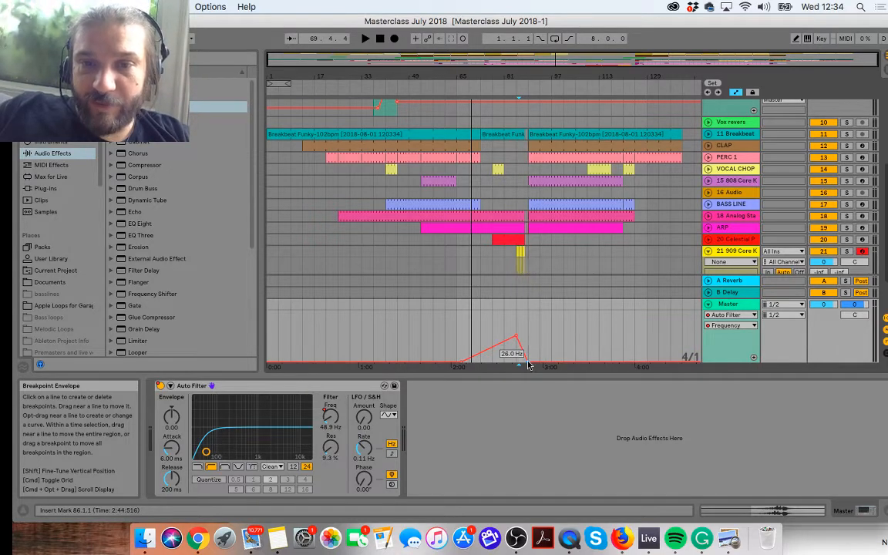
Step: Play the Arrangement from just before the filter sweep and review the Auto Filter's automatable parameters on the Master
click(447, 87)
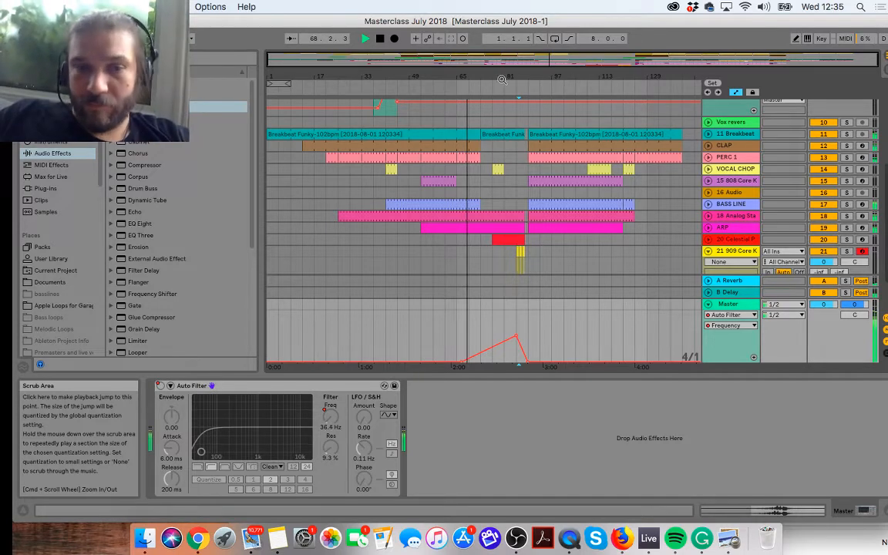
click(730, 315)
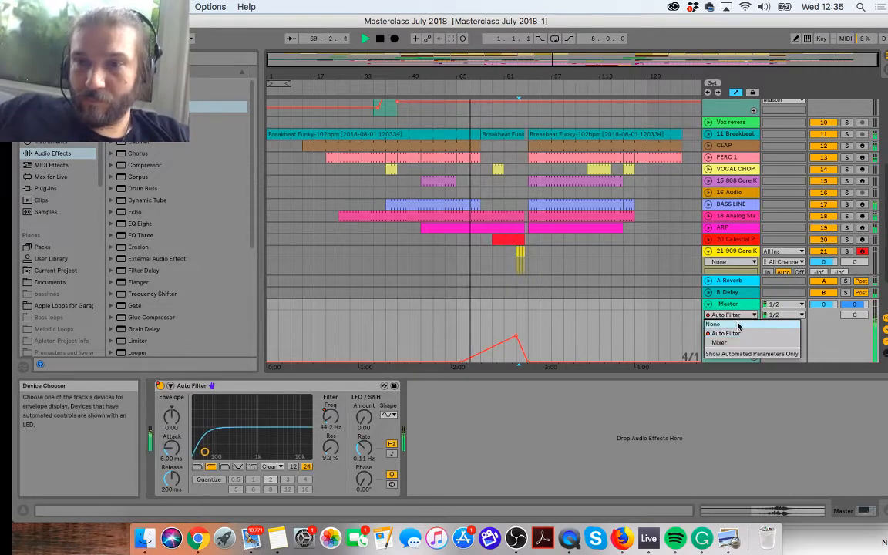
click(733, 333)
click(729, 325)
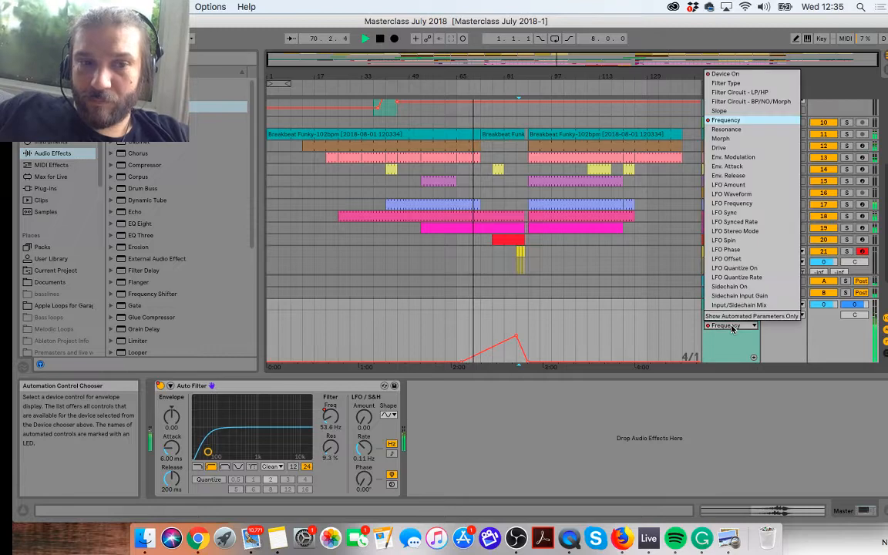
click(600, 440)
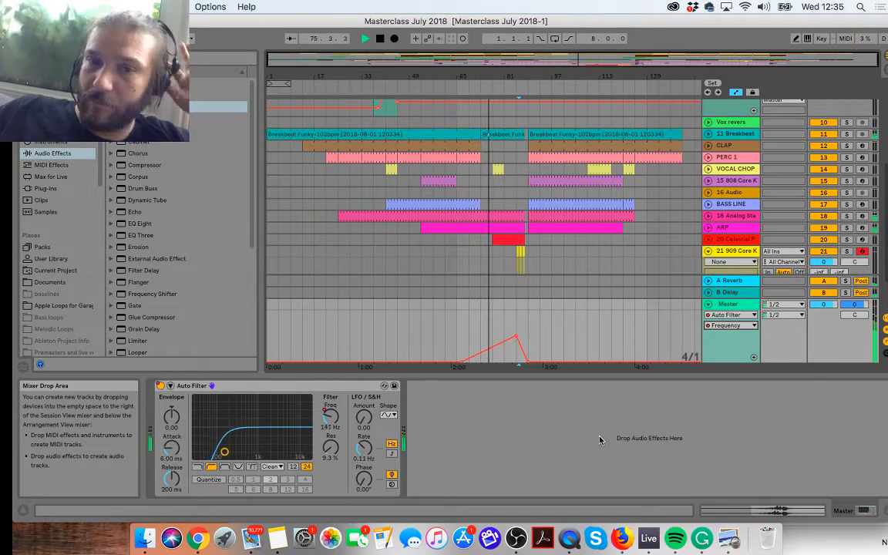
Step: Play the Arrangement through the Master's filter sweep and past the drop at bar 89, and stop playback
mouse_move(514, 339)
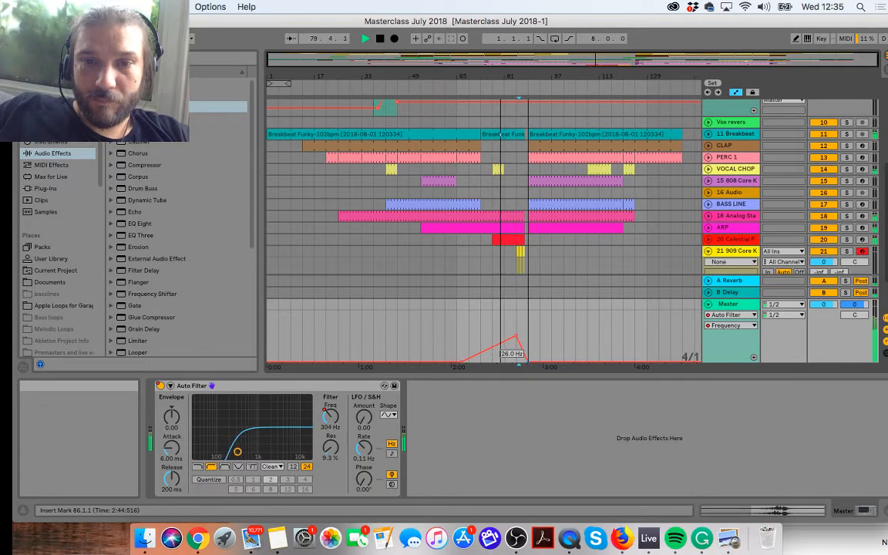
drag(502, 74, 499, 231)
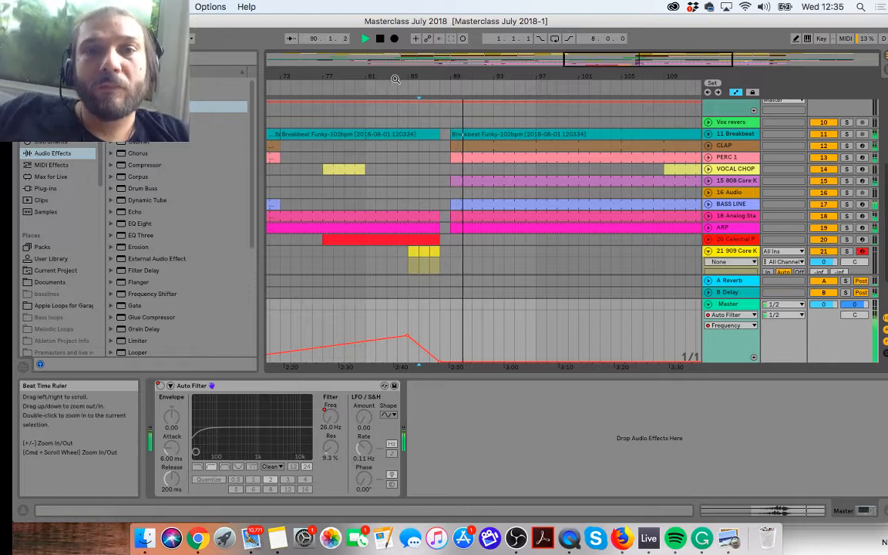
drag(396, 75, 535, 46)
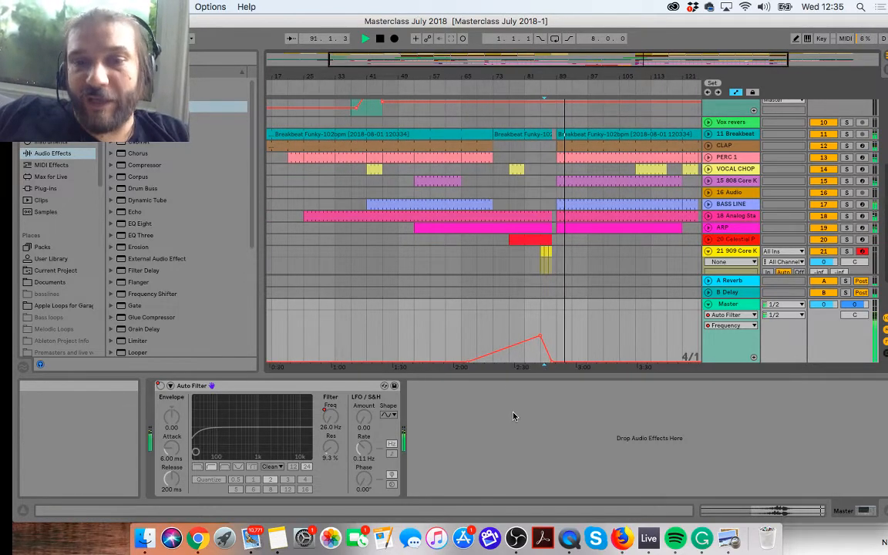
key(space)
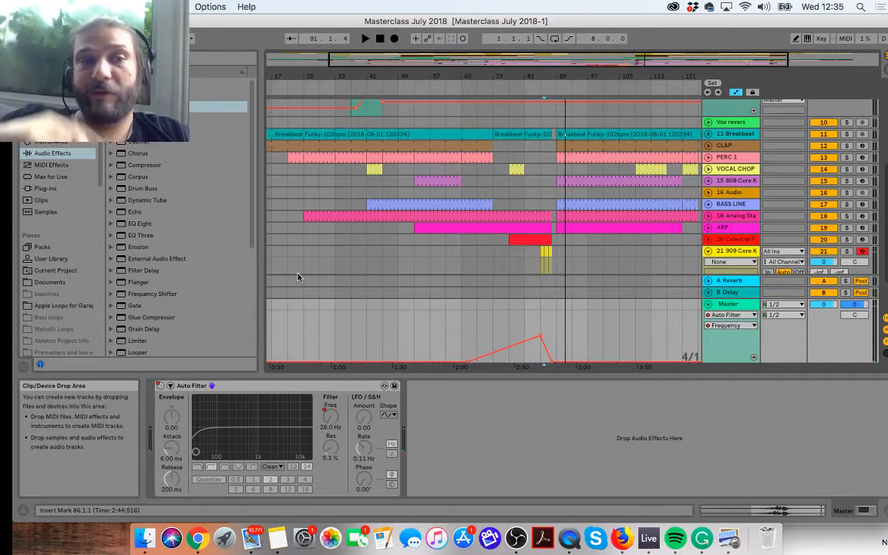
Step: Add an EQ Three to the Master with GainLow at -inf dB and FreqLow at 120 Hz, and turn the device off
click(129, 237)
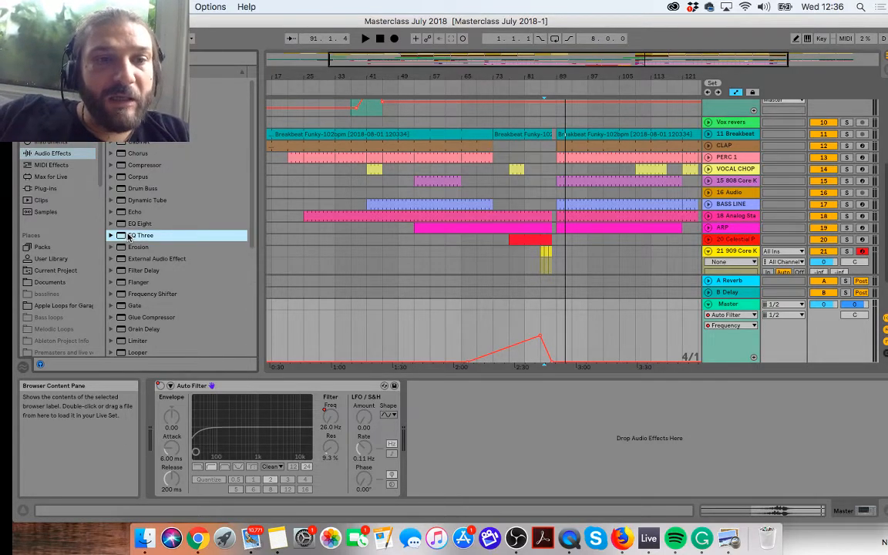
double_click(128, 235)
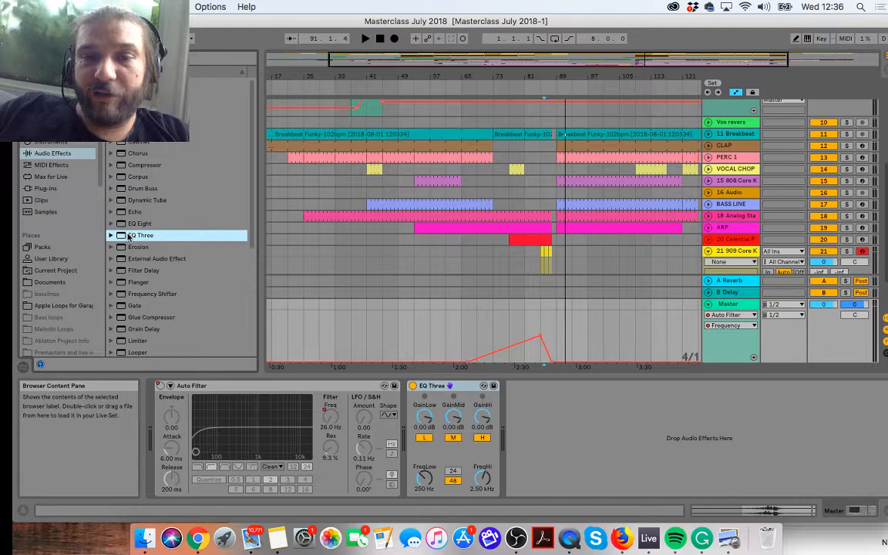
click(412, 385)
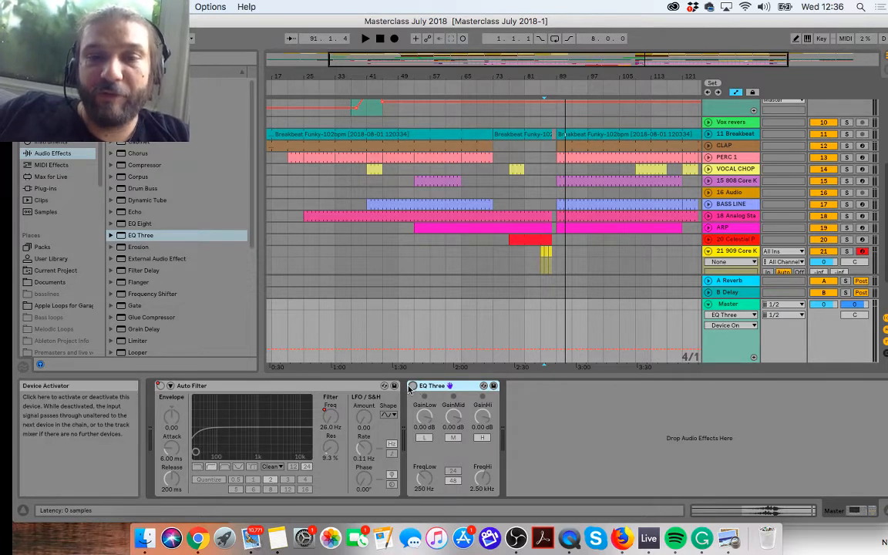
click(425, 414)
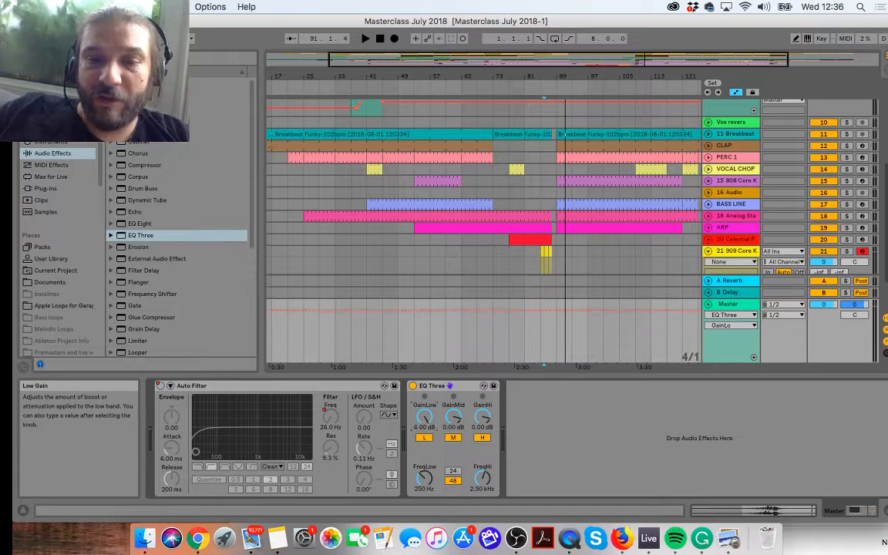
click(425, 479)
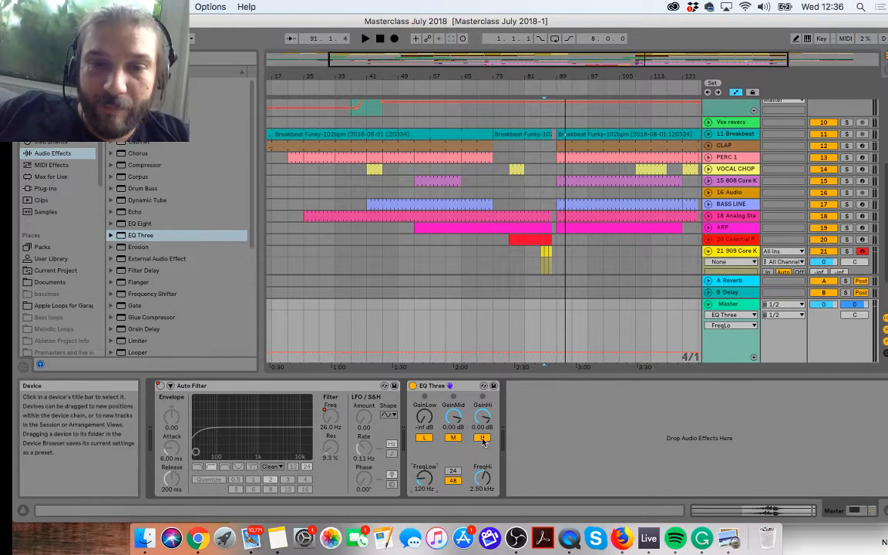
click(413, 386)
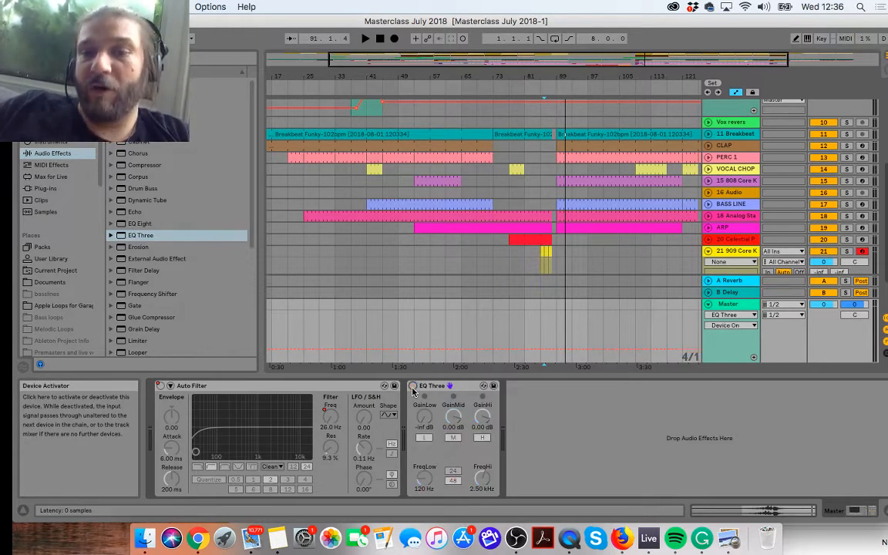
Step: Draw Device On automation that turns the Master's EQ Three on from bar 57 to bar 69, and play from just before it
click(397, 86)
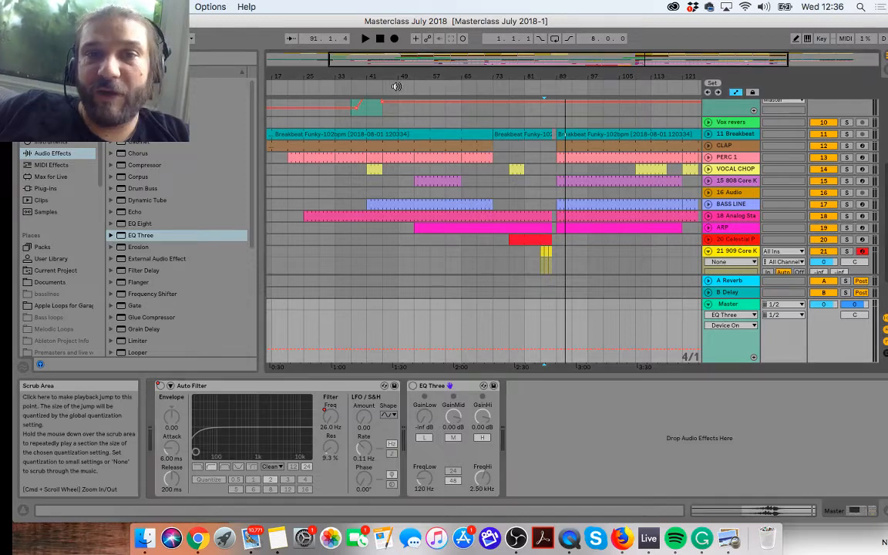
click(795, 38)
click(429, 325)
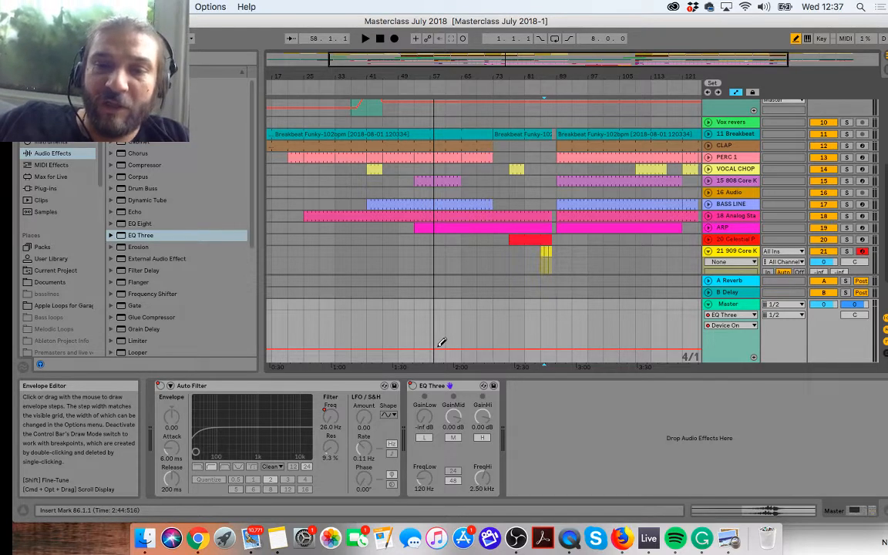
click(443, 328)
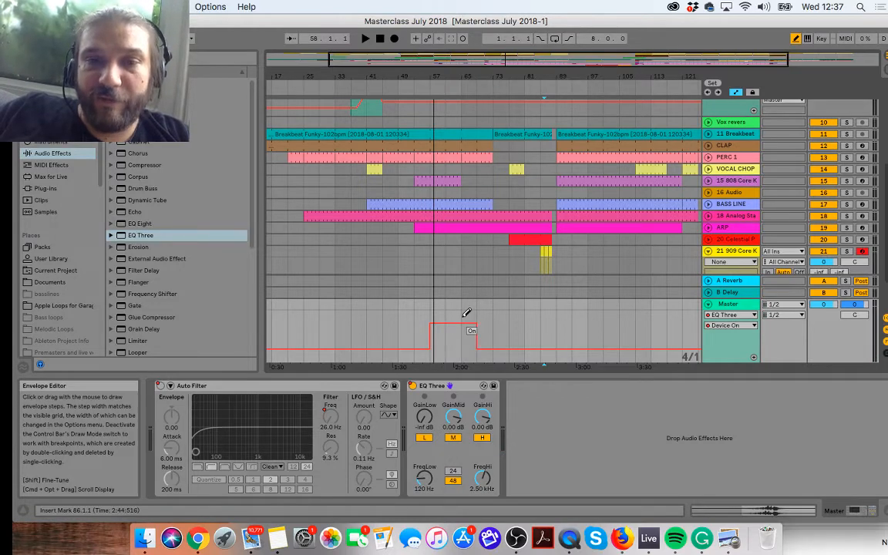
key(space)
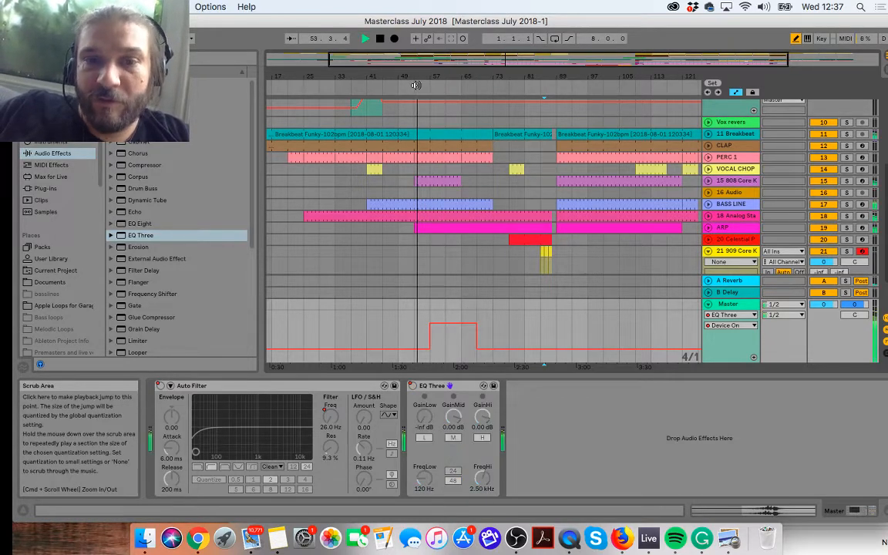
Step: Try automating the EQ Three's GainLo on the Master to rise from -inf dB at bar 57 to about -12.8 dB by bar 65
click(732, 327)
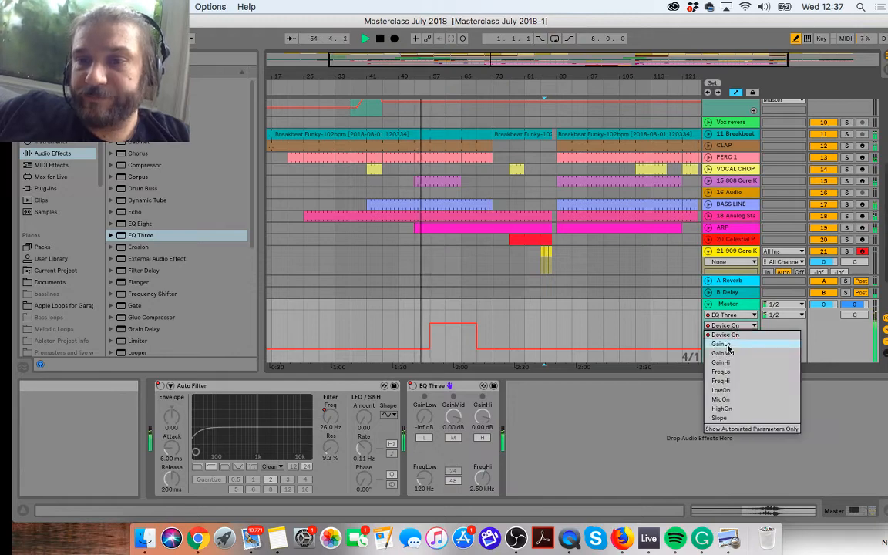
click(728, 345)
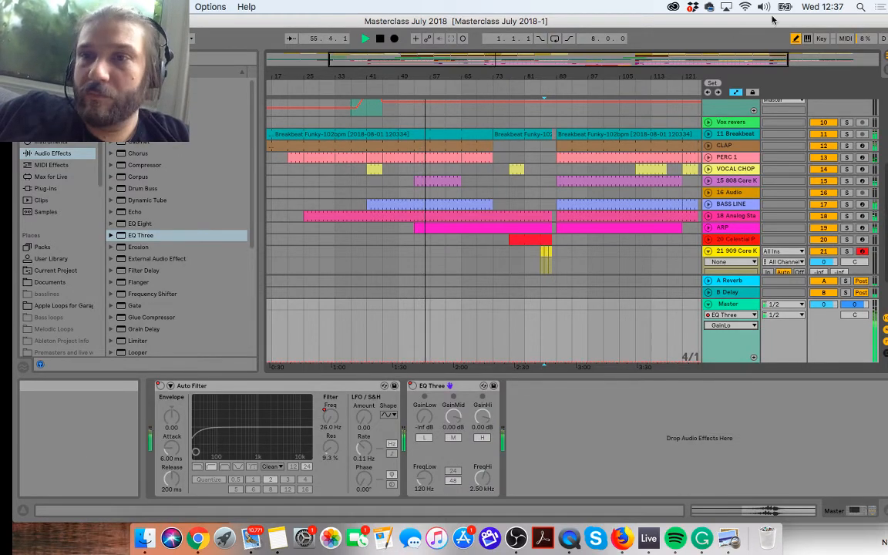
click(429, 363)
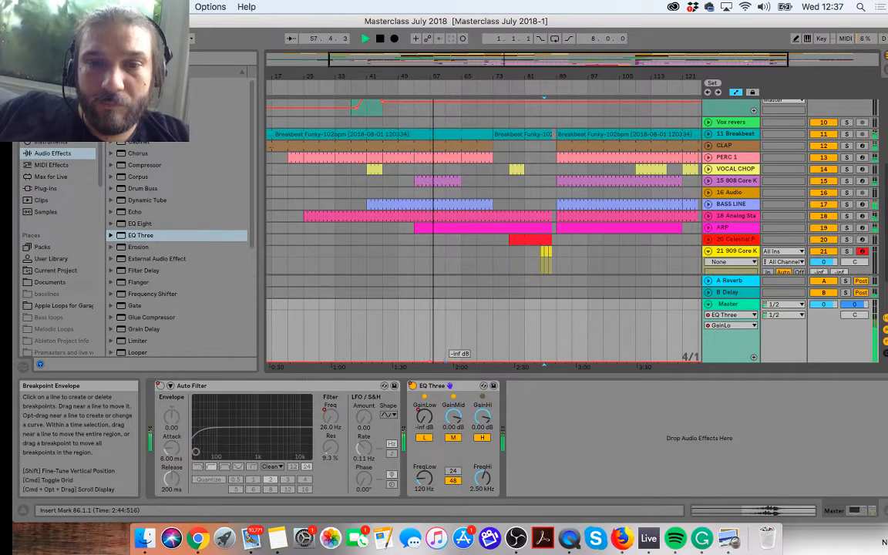
drag(445, 362, 461, 337)
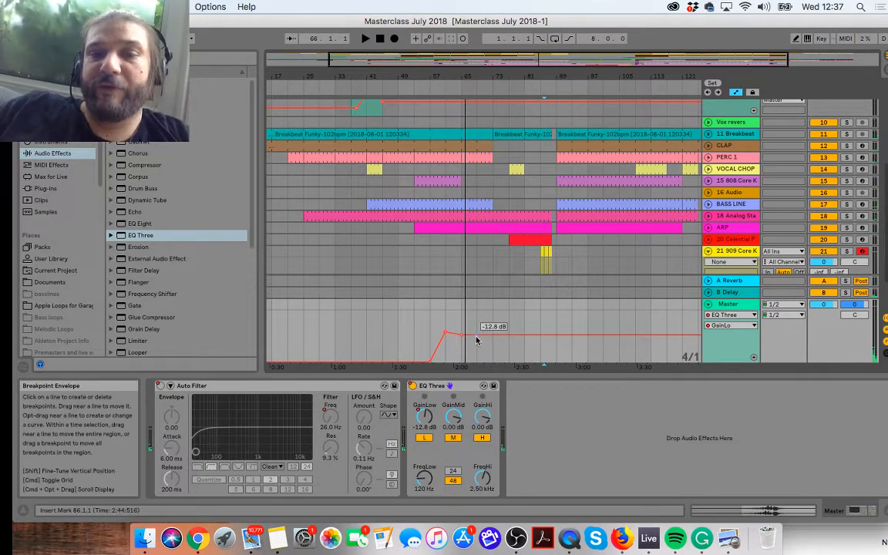
Step: Delete the EQ Three's GainLo automation on the Master from bar 57 to bar 73, and stop playback
drag(476, 340, 428, 352)
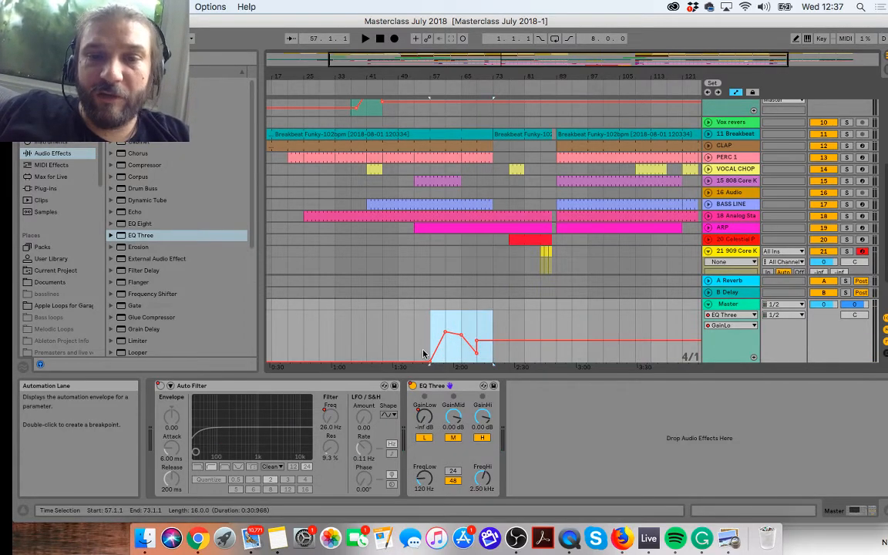
key(Delete)
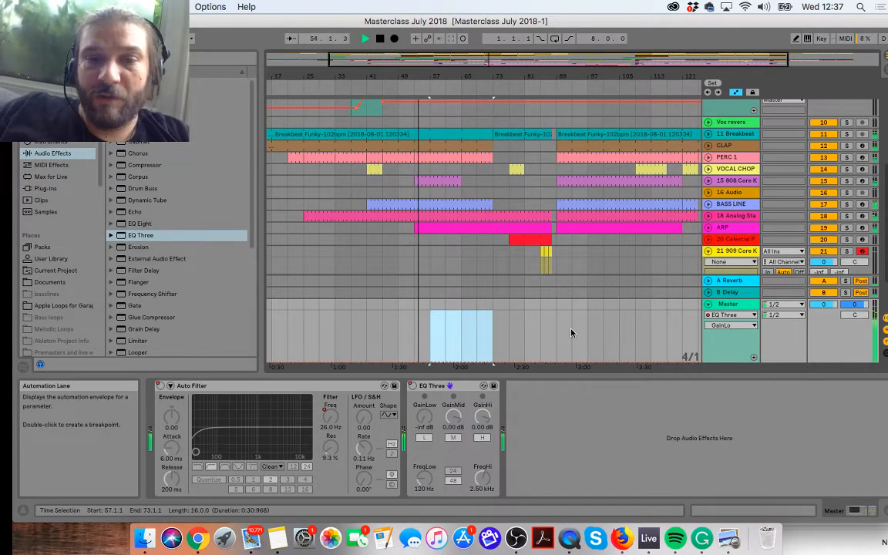
key(space)
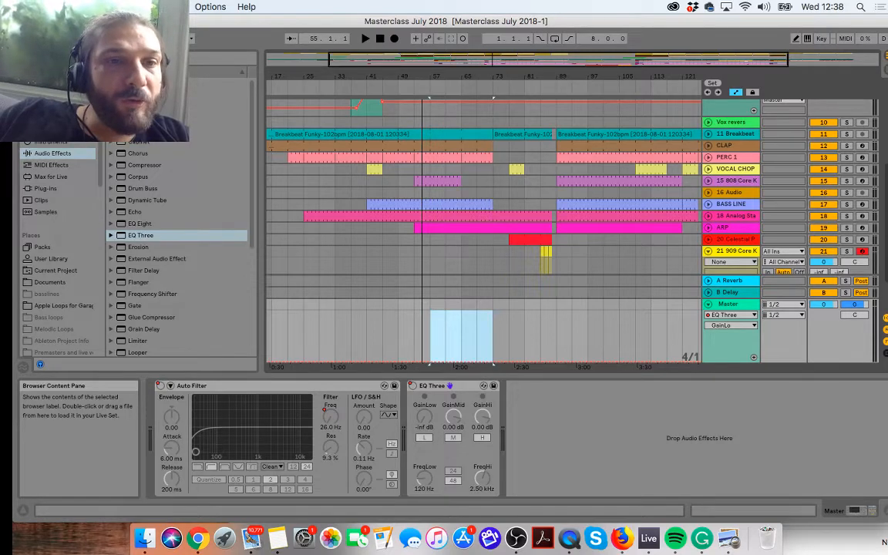
Step: Add a second Auto Filter after the EQ Three on the Master and set its lowpass to 229 Hz with 12% resonance
drag(141, 235, 155, 107)
drag(511, 476, 513, 479)
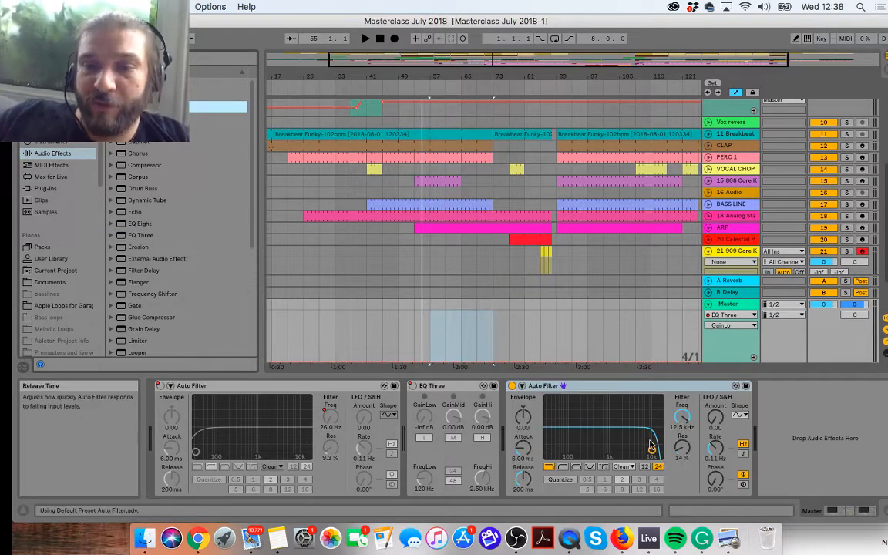
drag(651, 446, 584, 450)
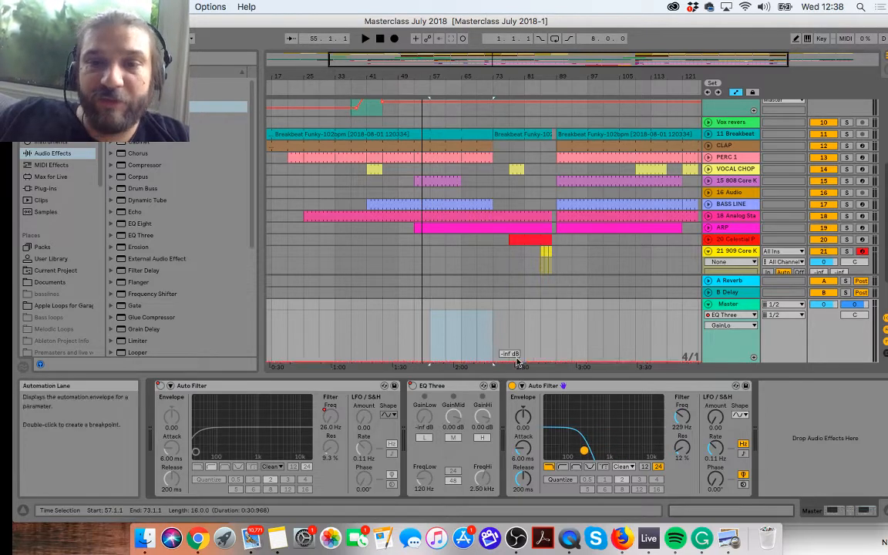
double_click(650, 383)
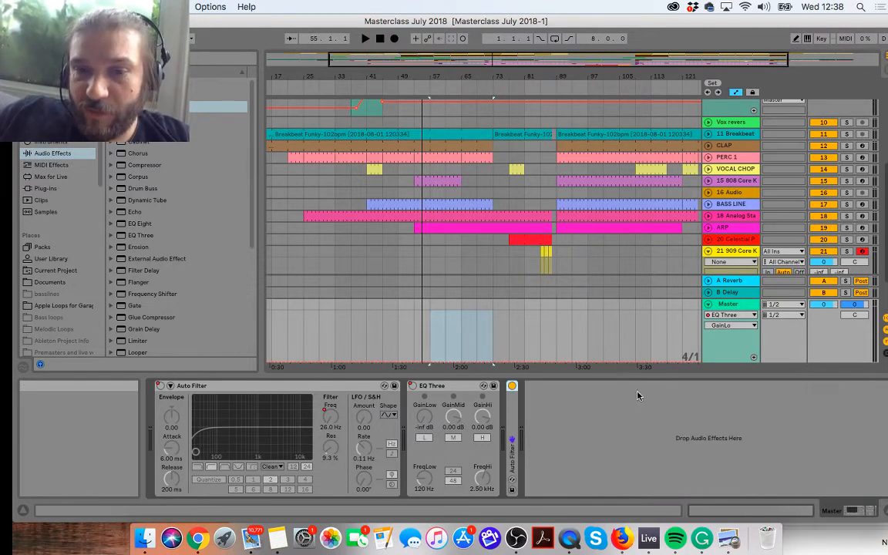
double_click(513, 419)
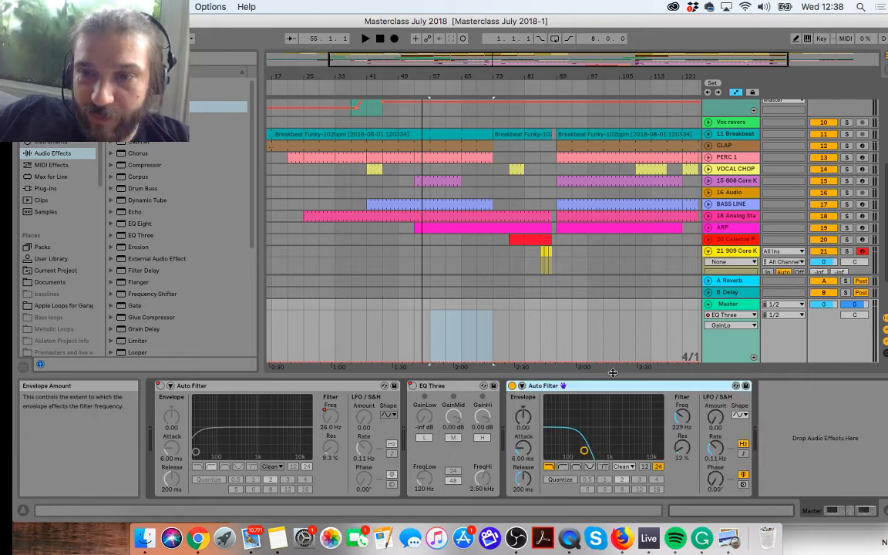
Step: Show the Device On automation of the Master's second Auto Filter and set its envelope to off
click(717, 316)
click(721, 352)
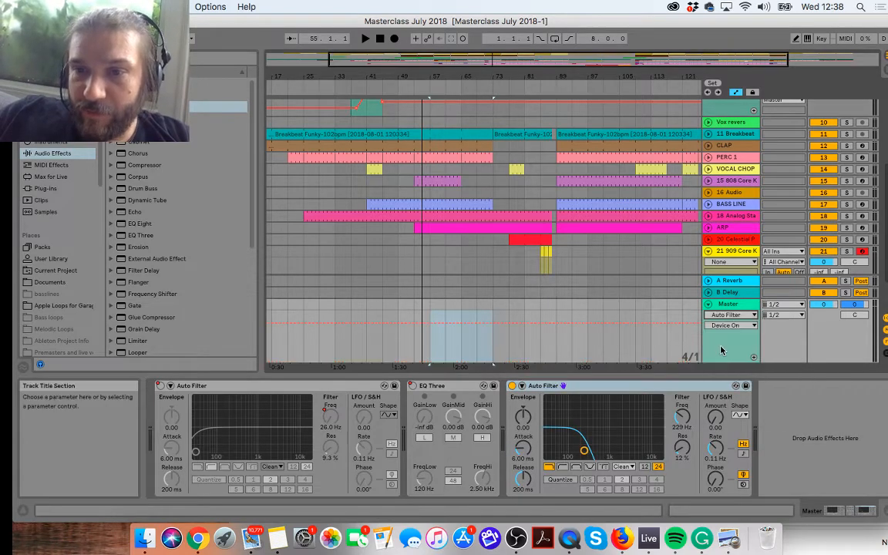
drag(356, 326, 356, 346)
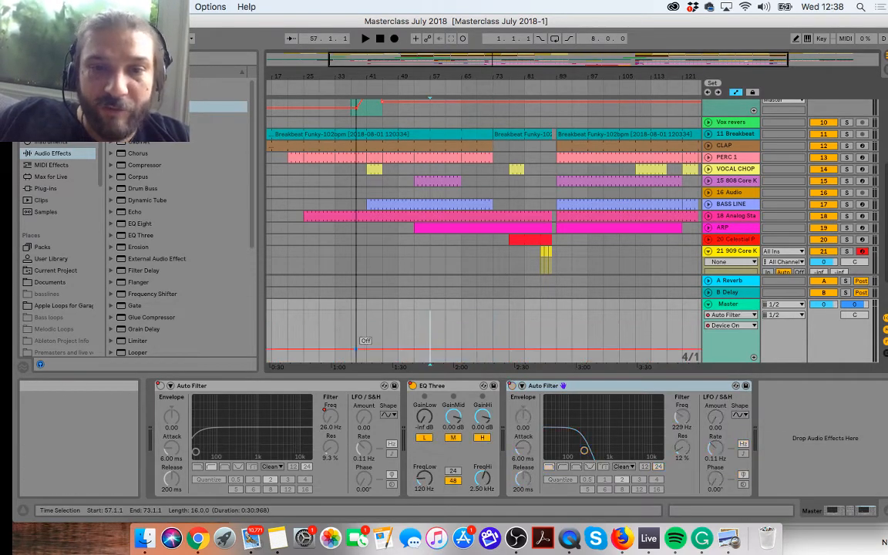
Step: Try turning the second Auto Filter on from bar 57 to bar 65 with Device On automation, play it, and erase it
click(795, 38)
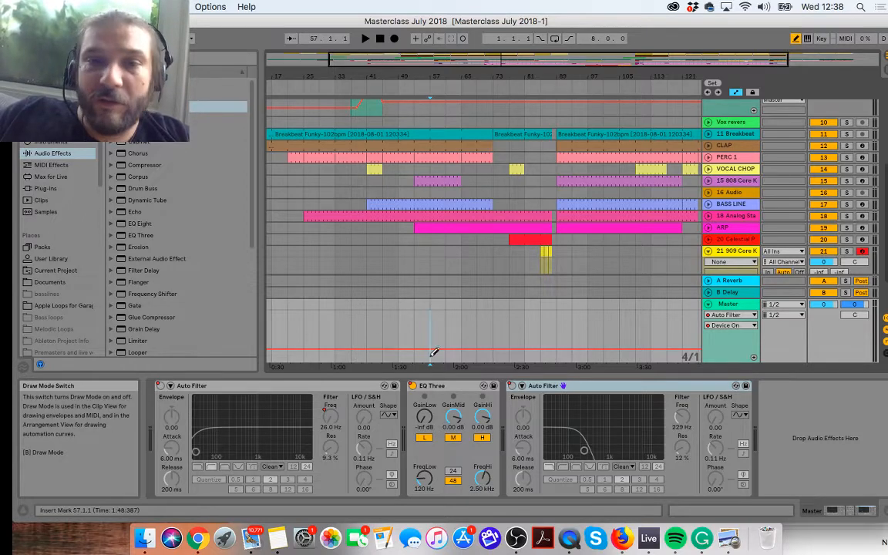
click(437, 324)
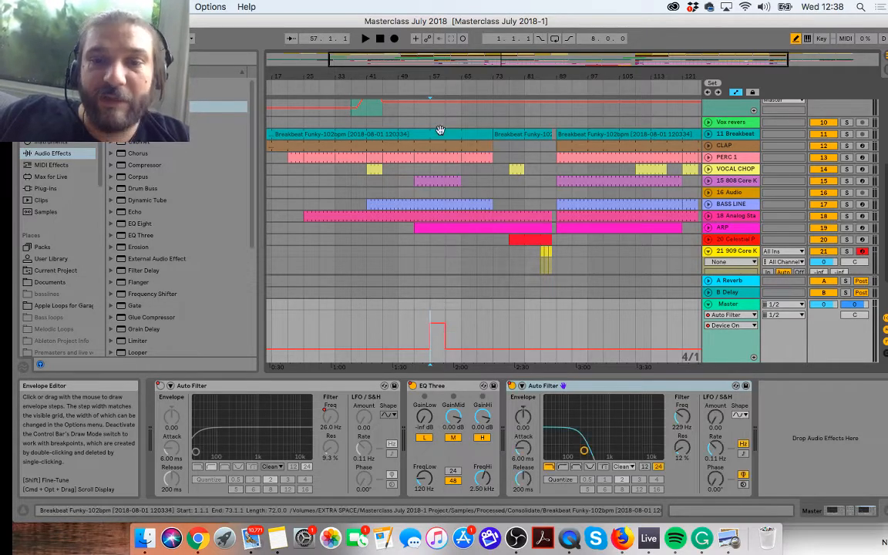
click(420, 85)
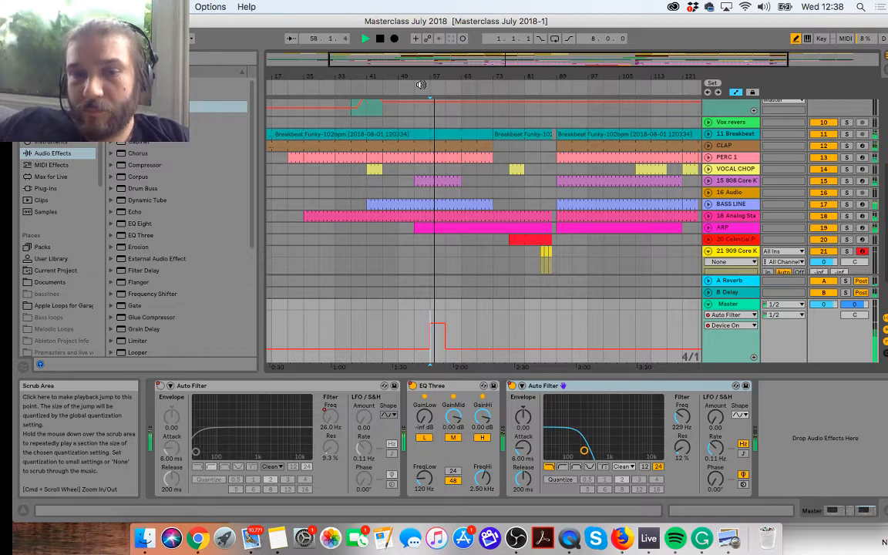
click(453, 316)
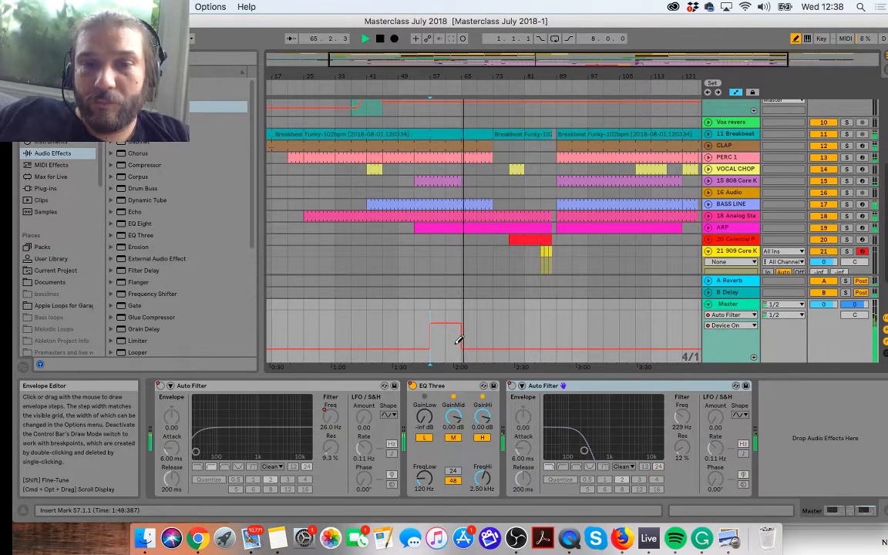
key(space)
drag(459, 364, 441, 366)
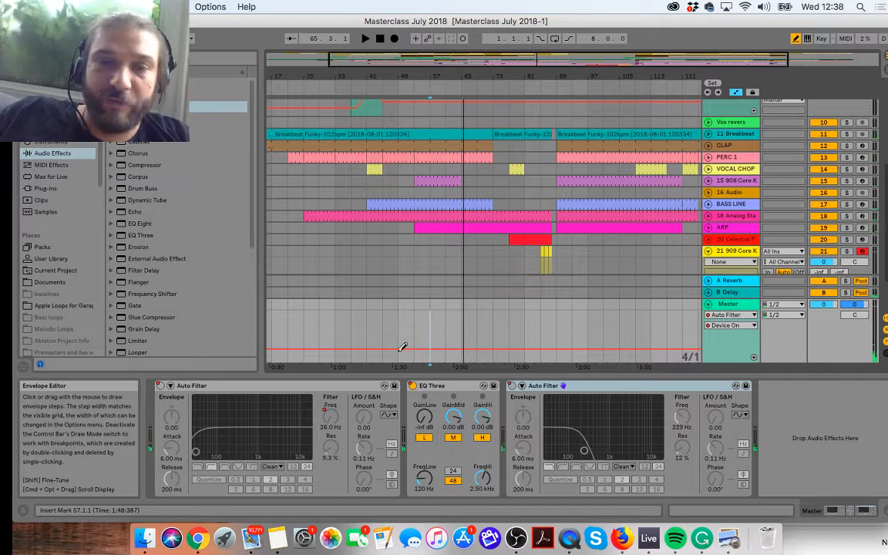
Step: Try turning the second Auto Filter on from bar 33 to bar 37 with Device On automation, play it, and erase it
click(343, 324)
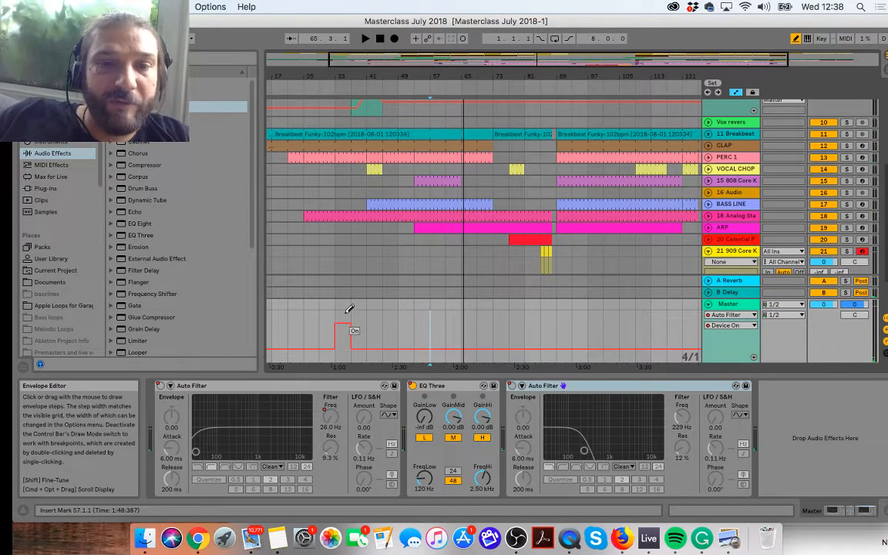
click(329, 81)
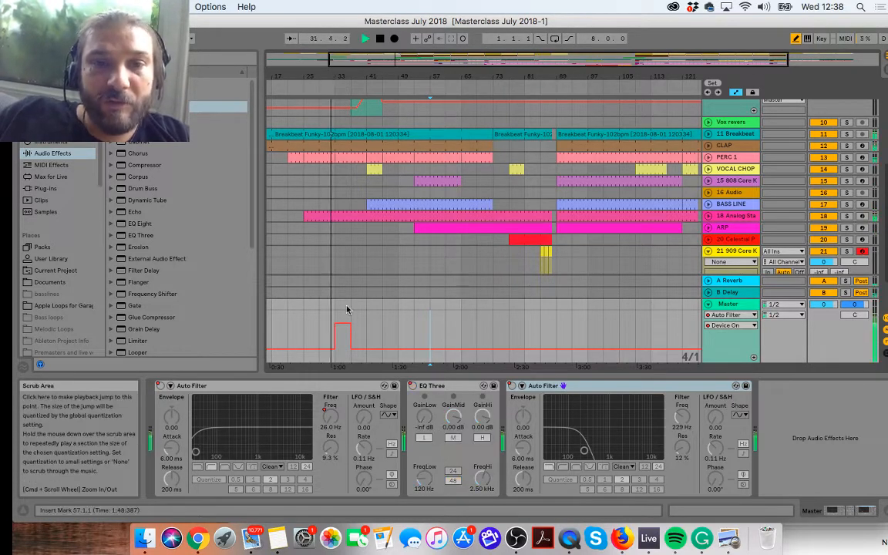
click(359, 324)
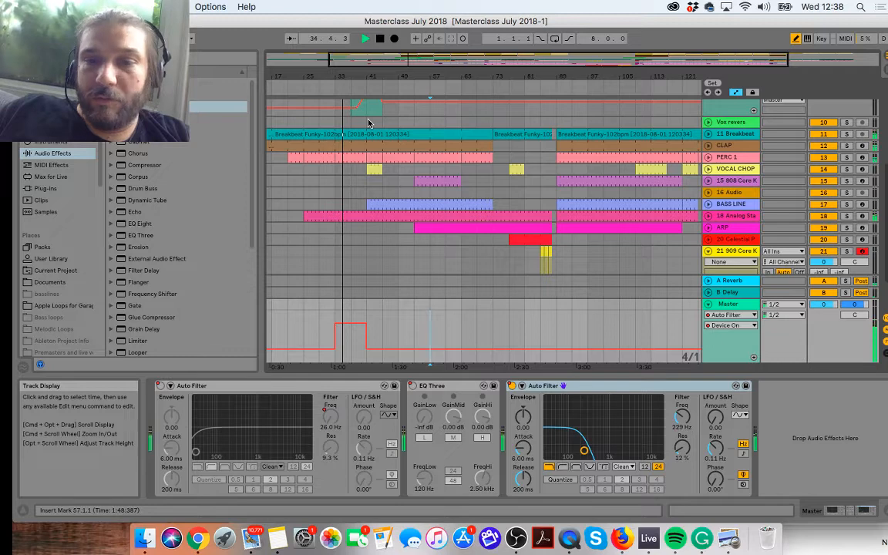
click(364, 345)
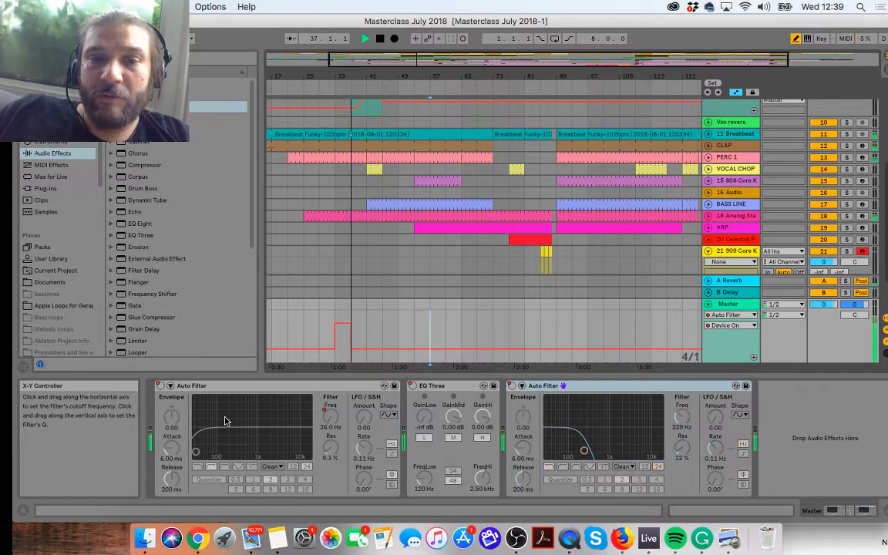
click(345, 346)
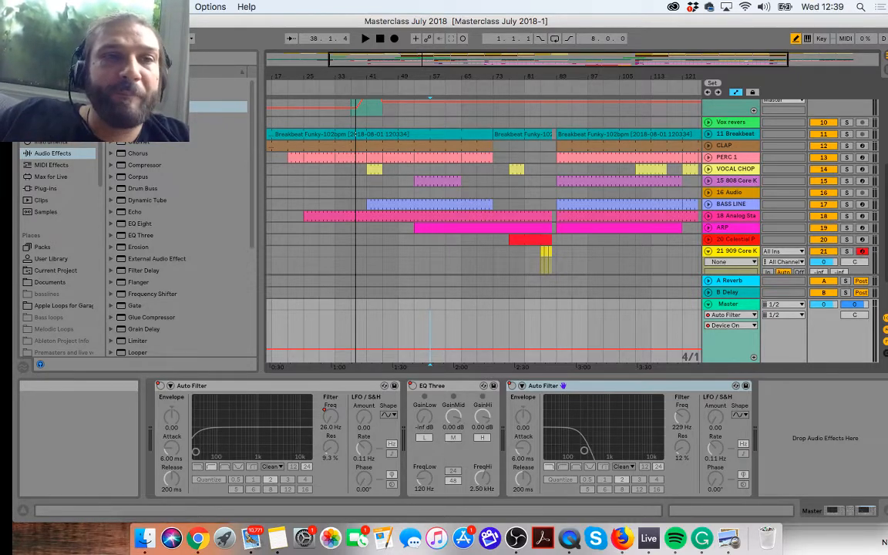
Step: Move the Live window aside and switch to the YouTube live stream in Chrome to check the viewers' chat questions
key(ctrl+super+f)
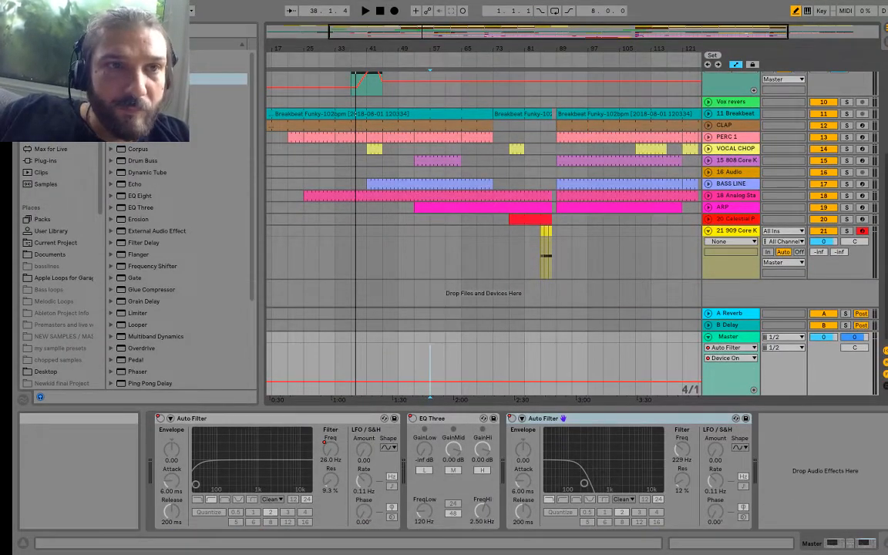
click(45, 21)
drag(85, 22, 14, 24)
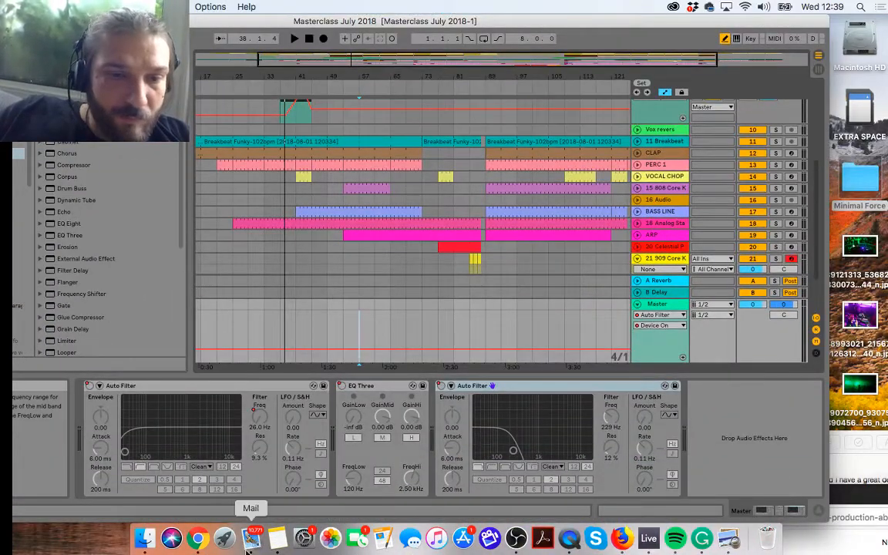
click(198, 540)
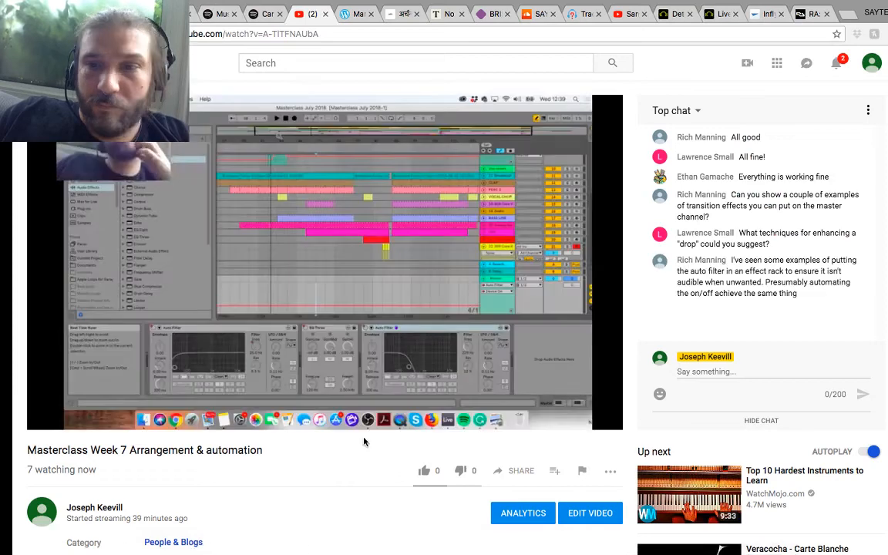
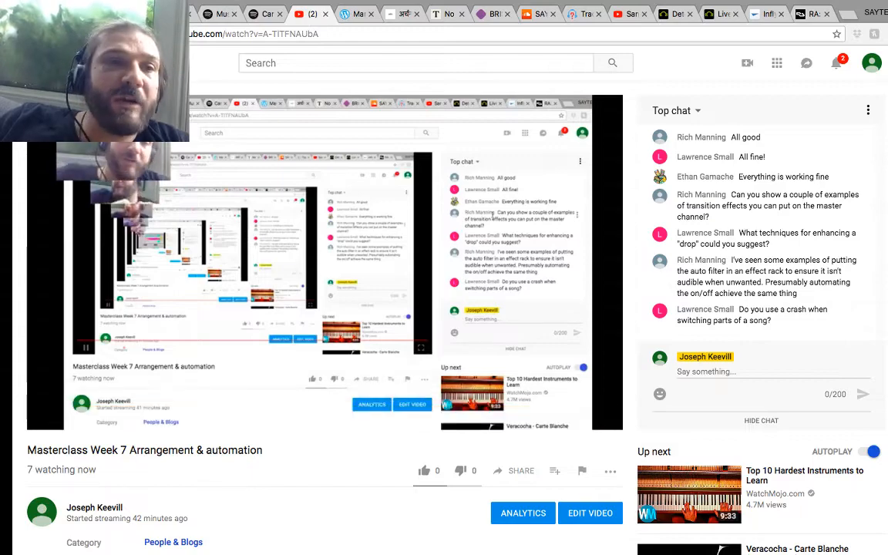
Step: Switch from the YouTube stream back to the Live set and play the arrangement briefly from around bar 38
key(ctrl+super+f)
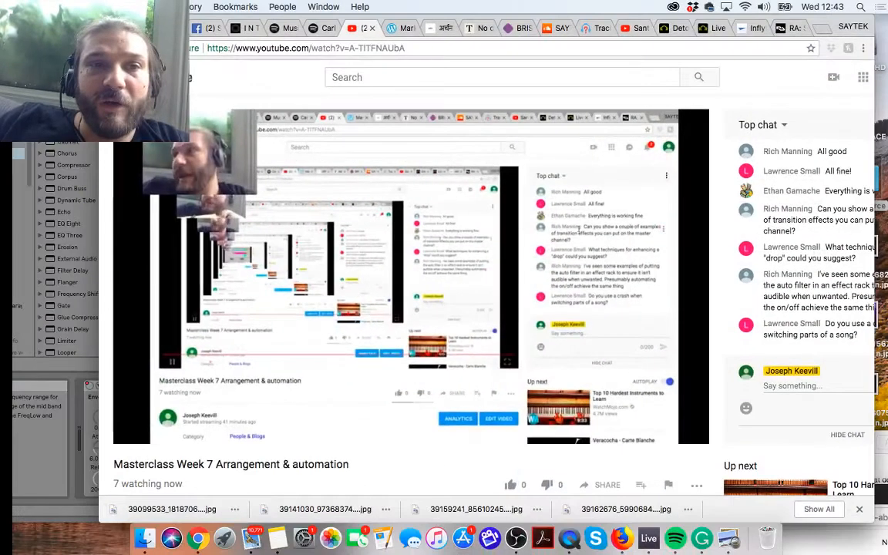
key(super+Tab)
scroll(432, 223, up, 5)
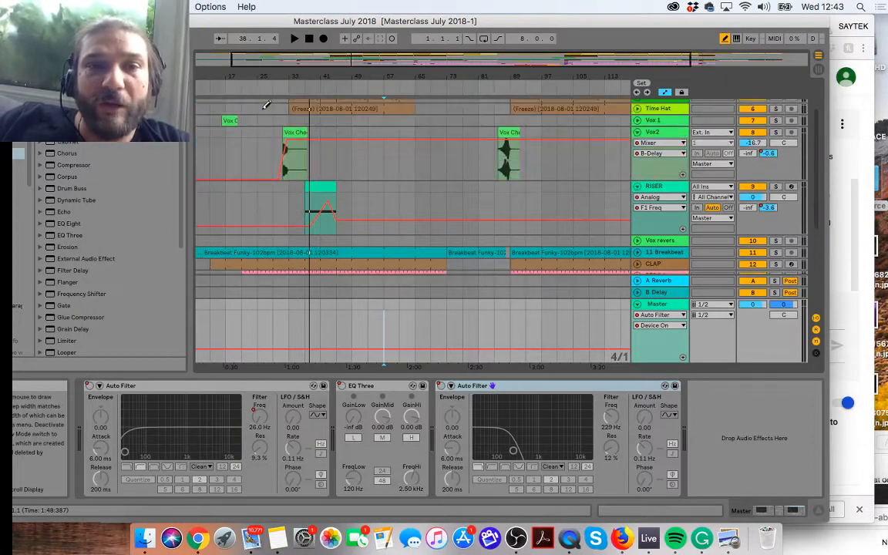
click(306, 92)
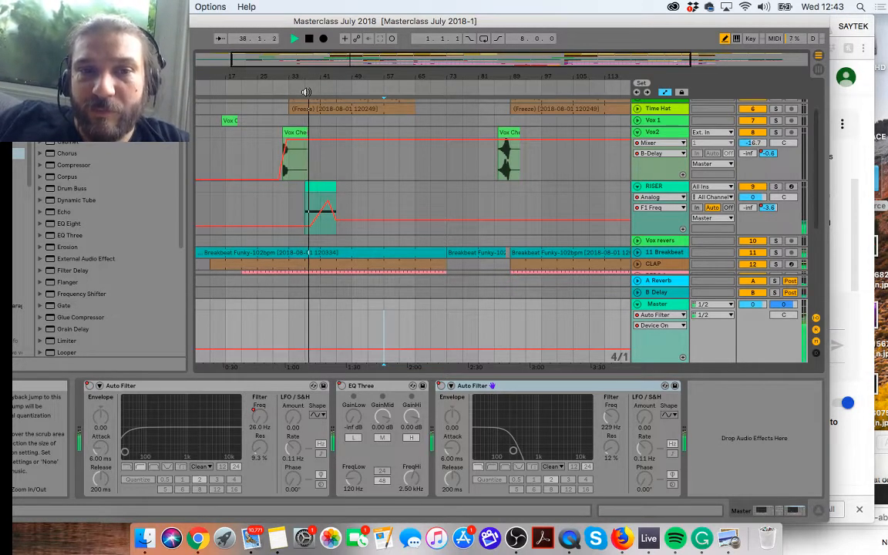
key(space)
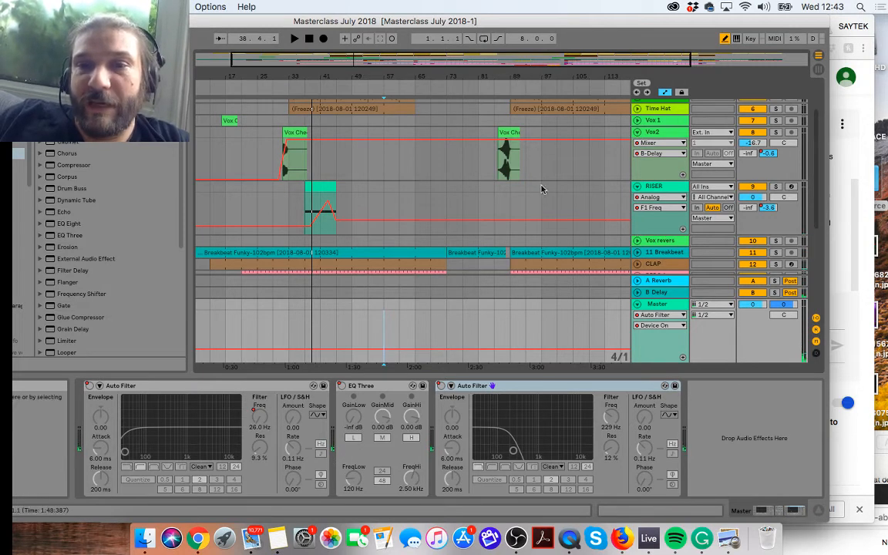
Step: Draw a raised step in the RISER track's Analog F1 Freq automation from bar 89 to bar 93
click(513, 196)
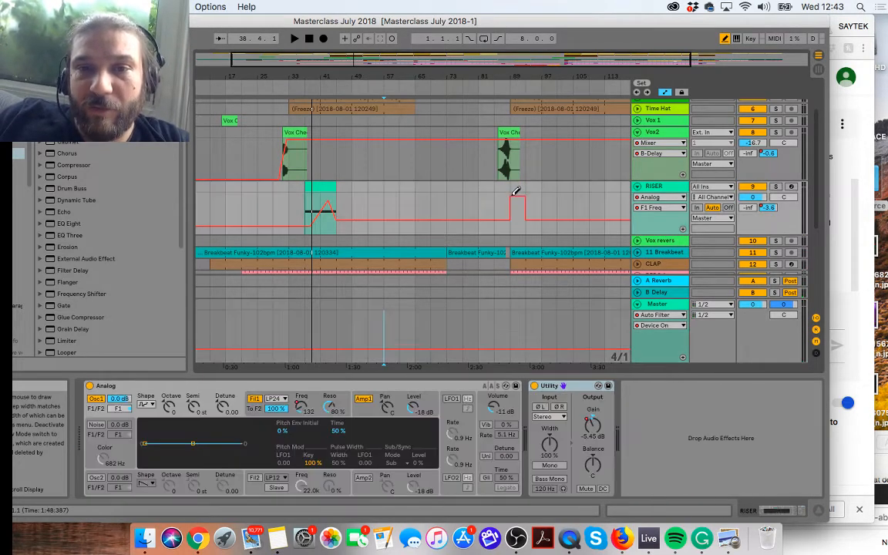
mouse_move(513, 196)
mouse_down()
mouse_move(518, 224)
mouse_move(514, 188)
mouse_up()
click(521, 220)
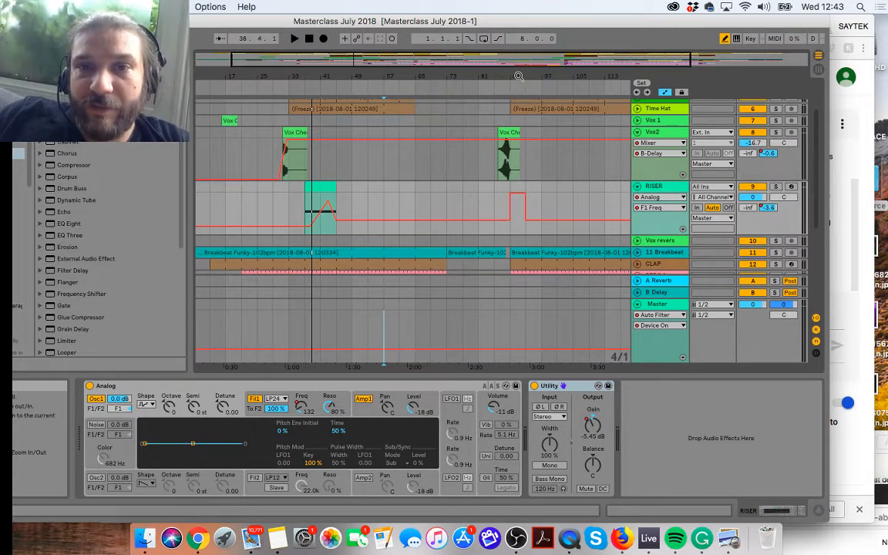
drag(517, 76, 517, 165)
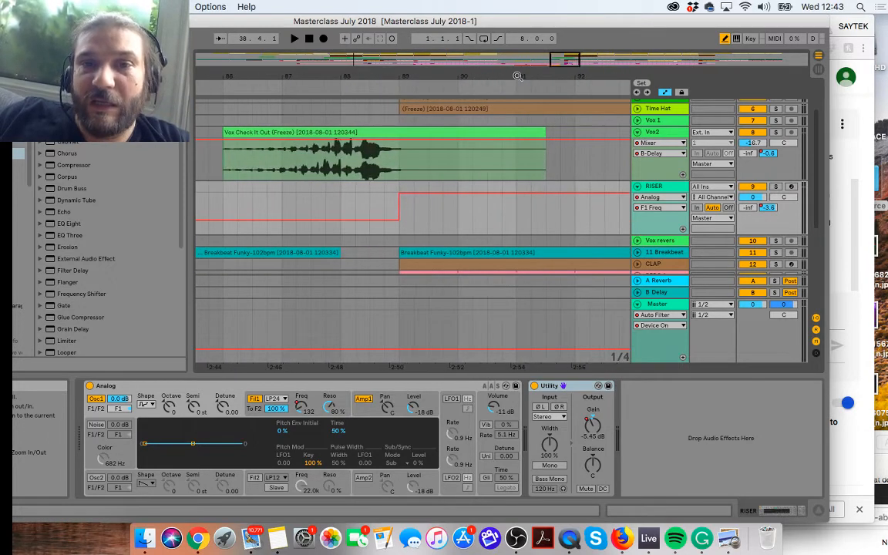
Step: Insert a one-beat MIDI clip at bar 89 on the RISER track and add a short A3 note at its start
click(724, 39)
mouse_move(402, 214)
mouse_down()
mouse_move(415, 213)
mouse_move(402, 216)
mouse_up()
click(409, 214)
right_click(404, 216)
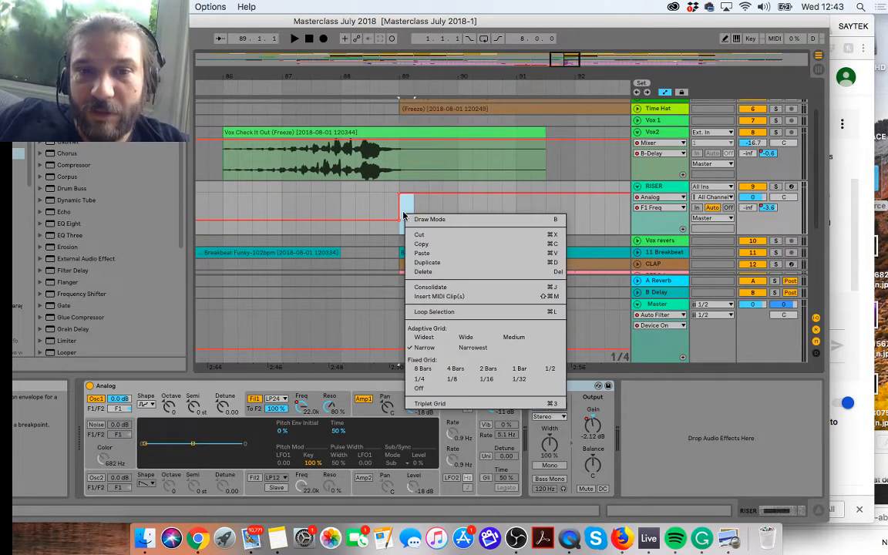
click(420, 296)
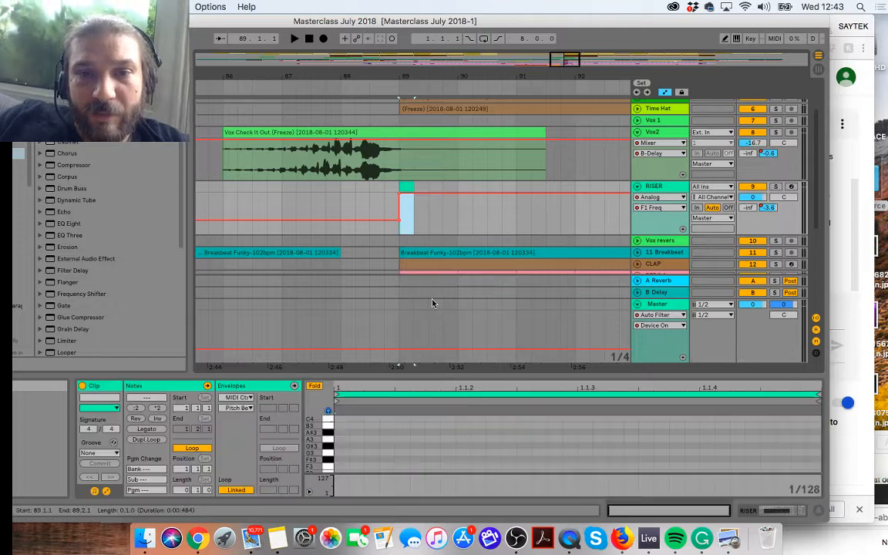
double_click(404, 187)
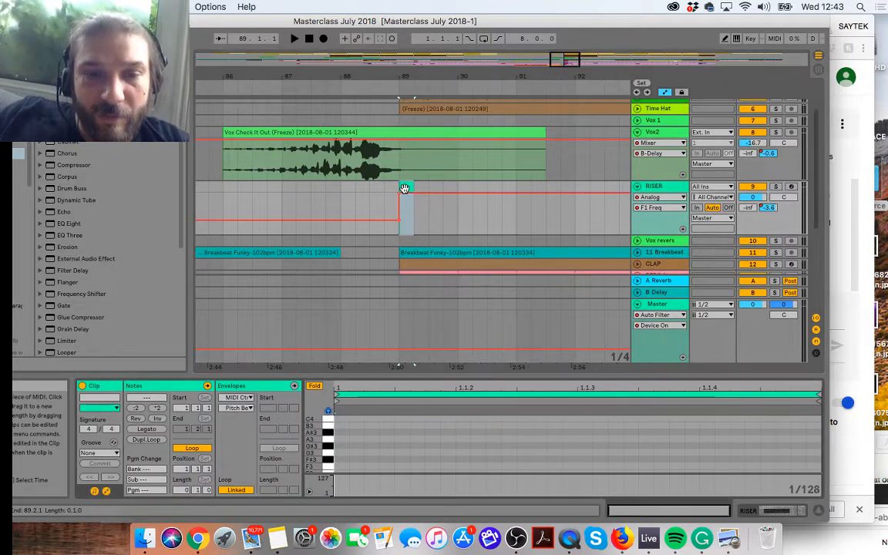
double_click(339, 440)
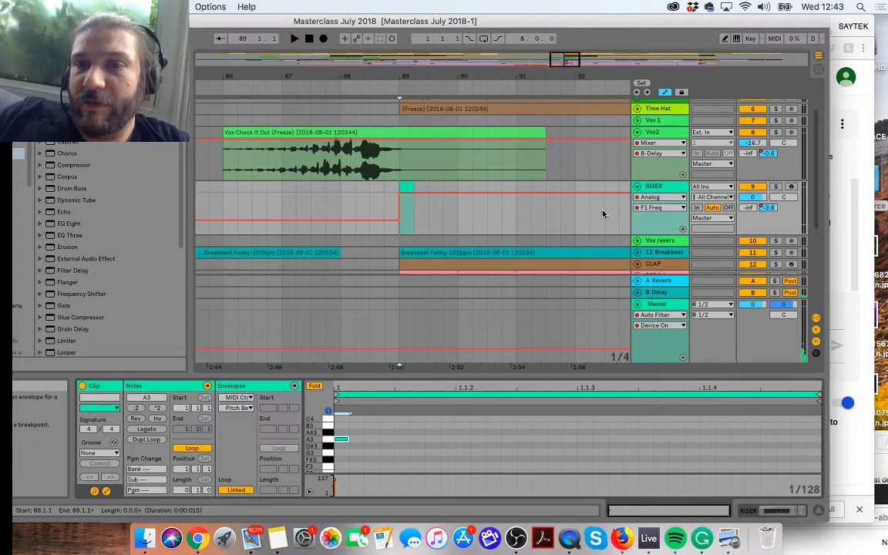
Step: Lower the RISER's B-Delay send automation to about -43 dB across the new one-beat clip and play the transition into bar 89
click(646, 199)
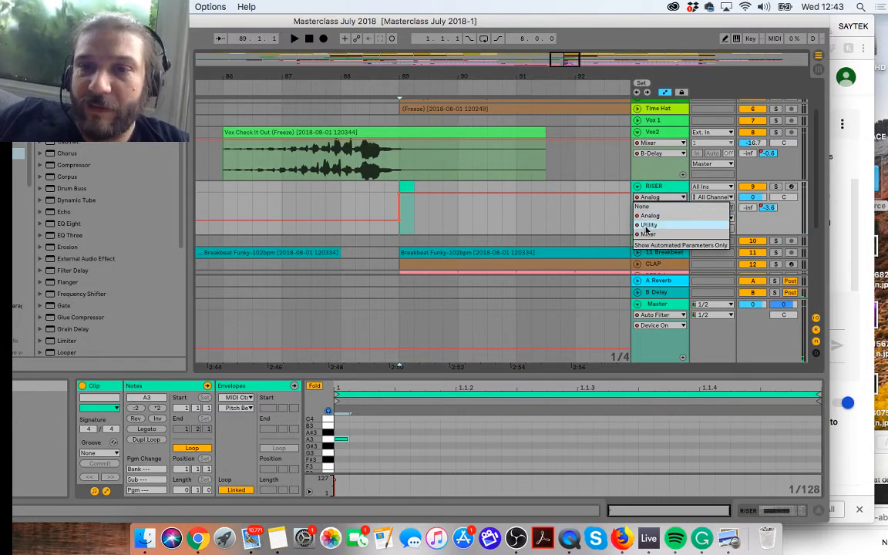
click(647, 233)
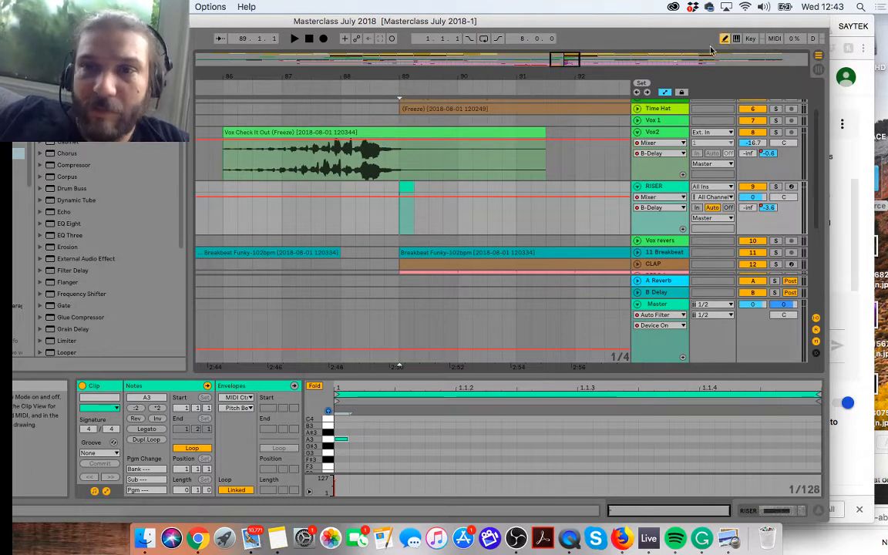
drag(406, 185, 409, 224)
click(389, 85)
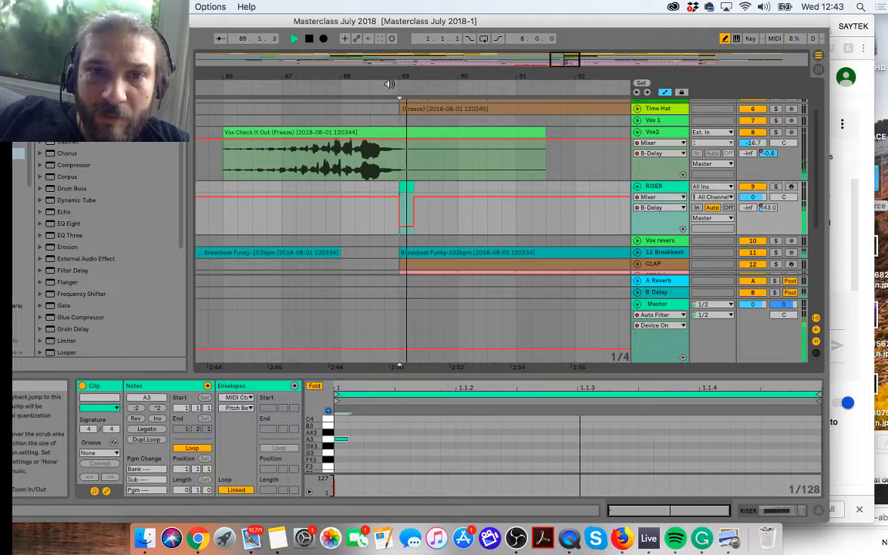
key(space)
click(389, 84)
key(space)
click(389, 84)
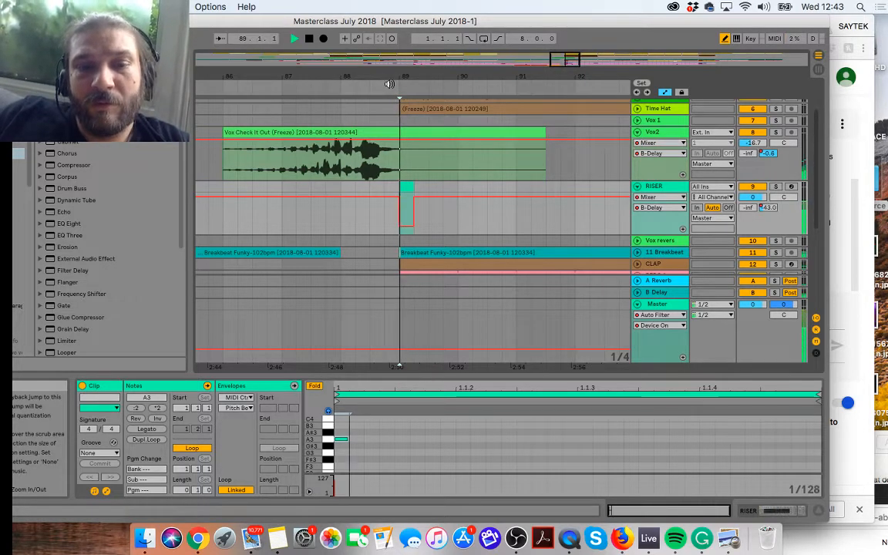
key(space)
Step: Solo the RISER track and play the transition into bar 89 repeatedly
click(775, 188)
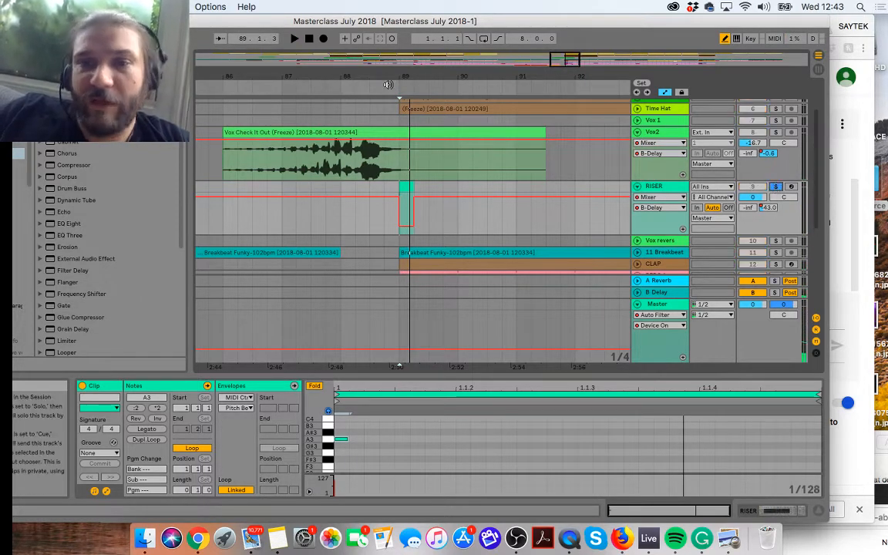
click(378, 84)
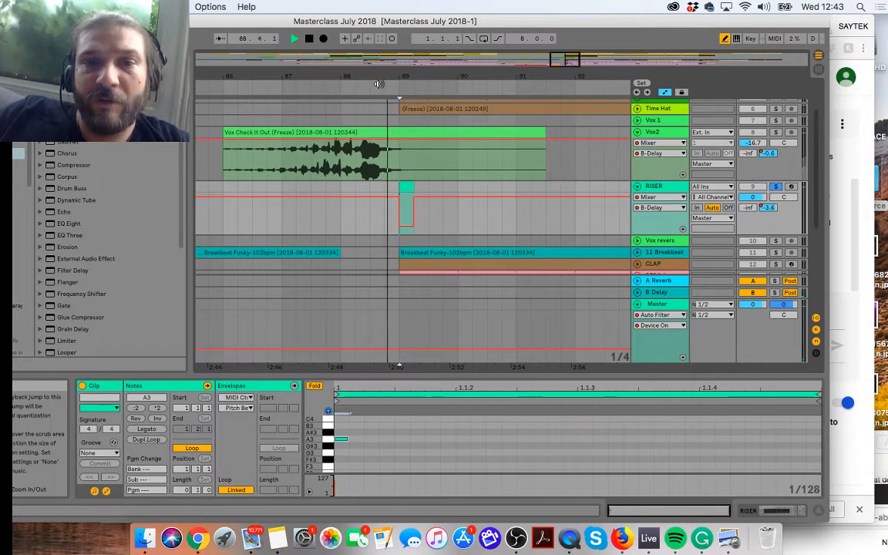
key(space)
click(379, 84)
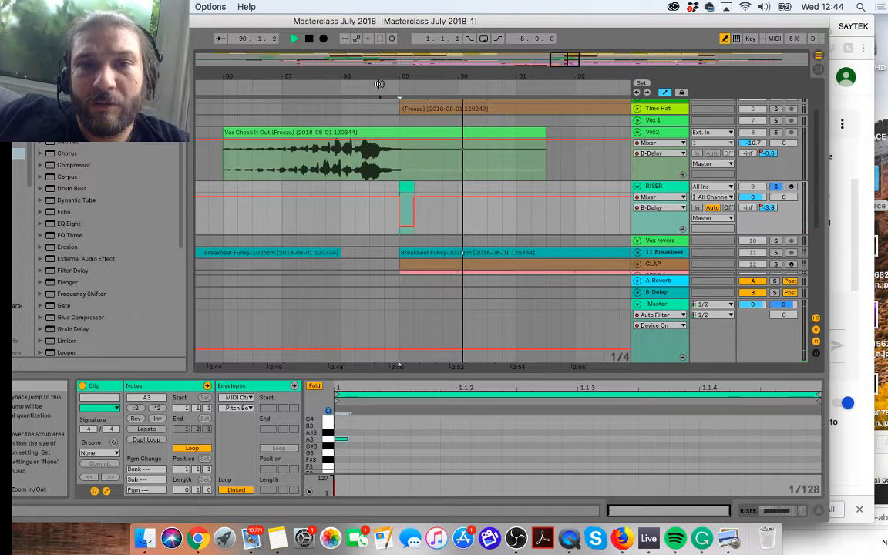
key(space)
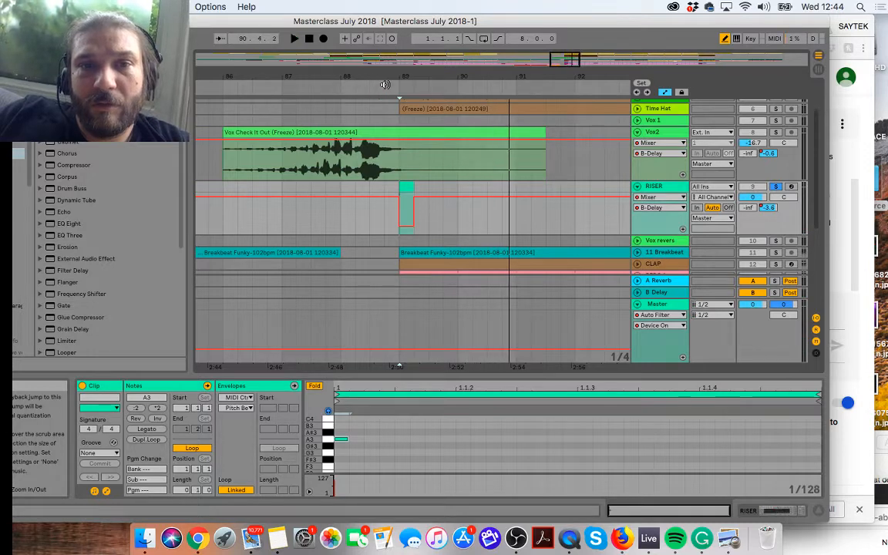
click(384, 84)
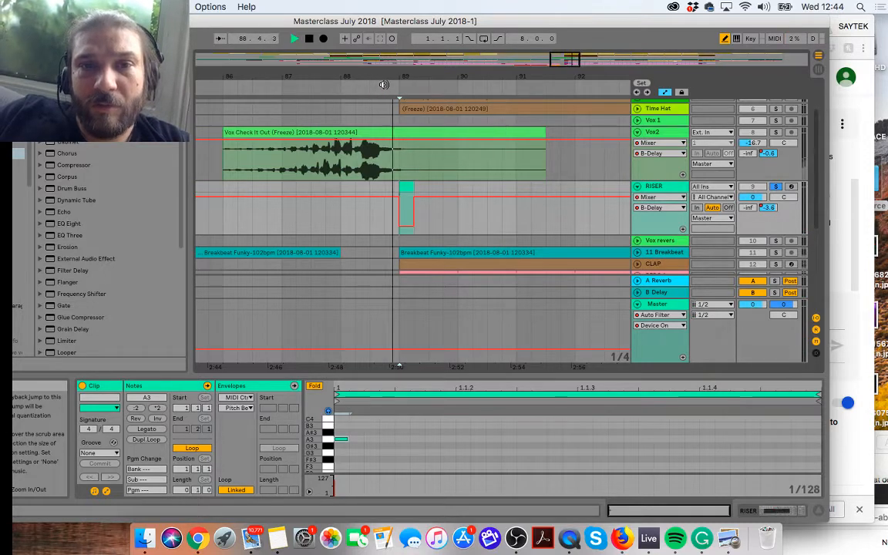
Step: Show the RISER's Analog F1 Type automation and raise it to a high-pass filter type across the one-beat clip at bar 89
click(639, 200)
click(656, 229)
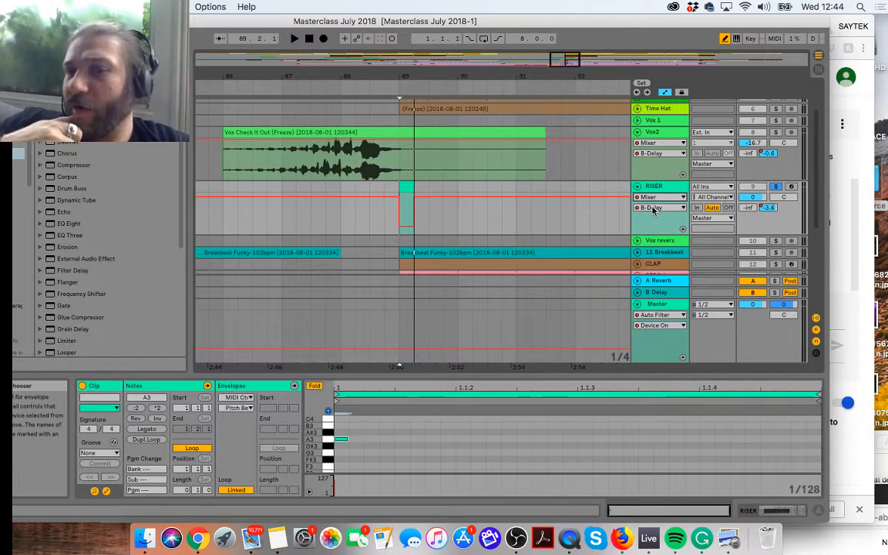
click(654, 207)
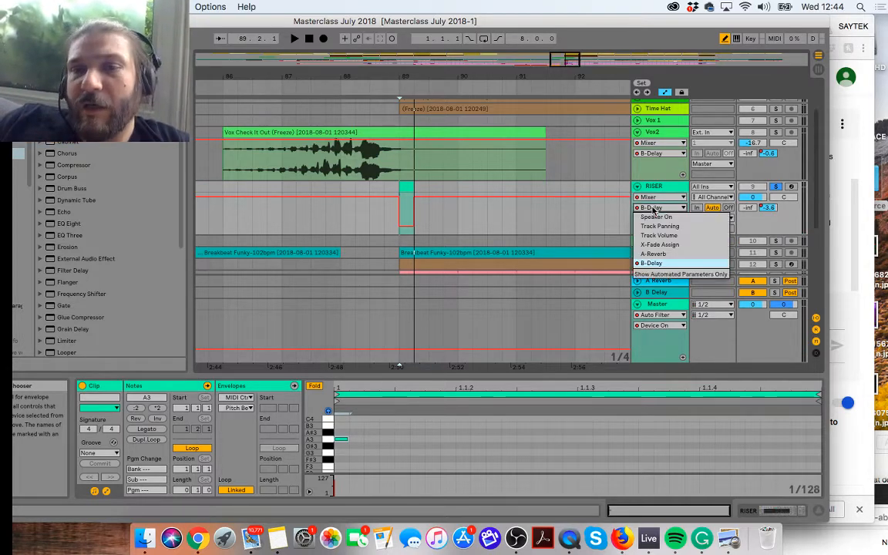
click(657, 264)
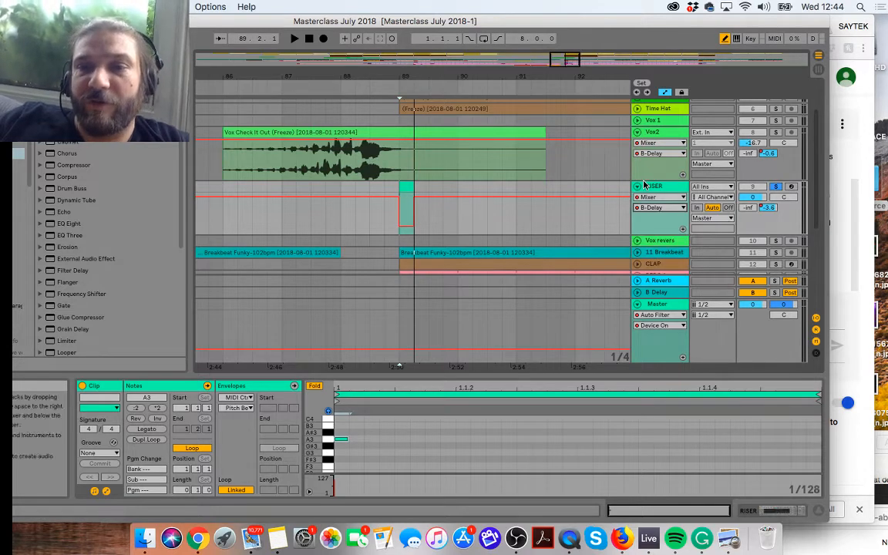
click(647, 197)
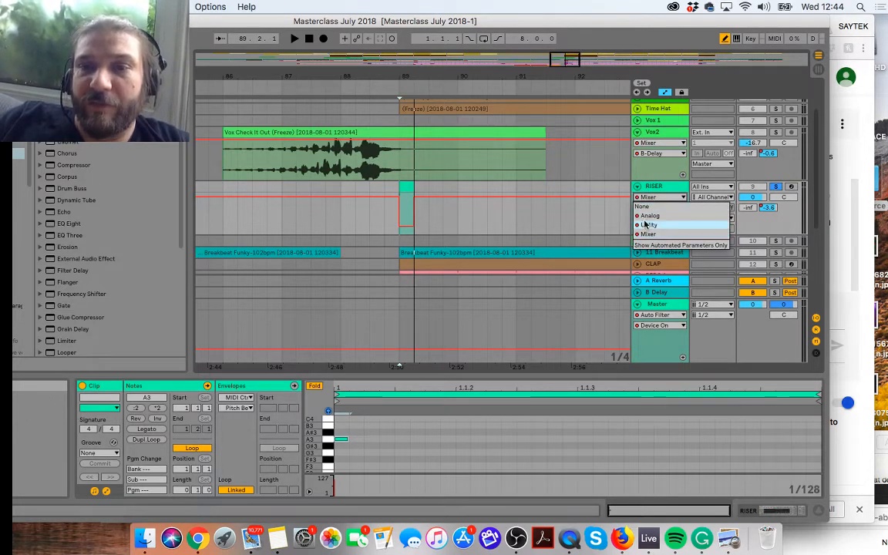
click(649, 215)
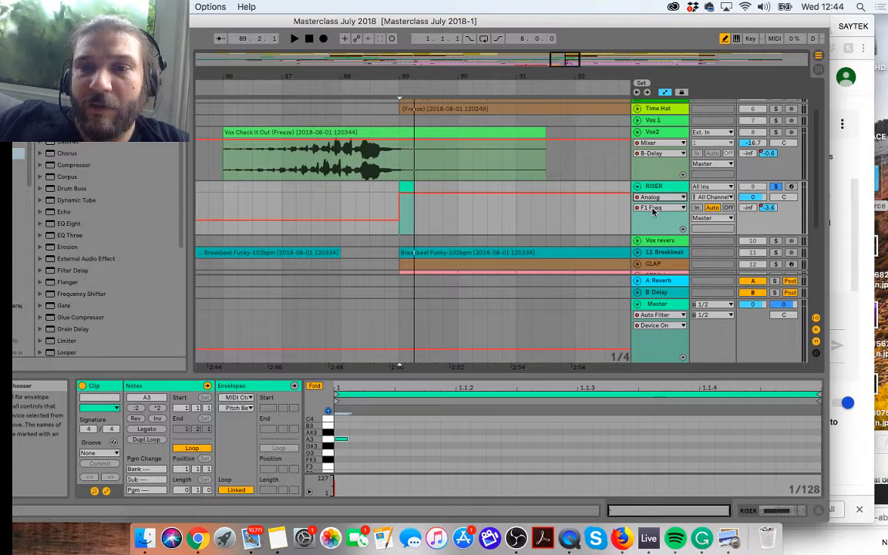
click(653, 209)
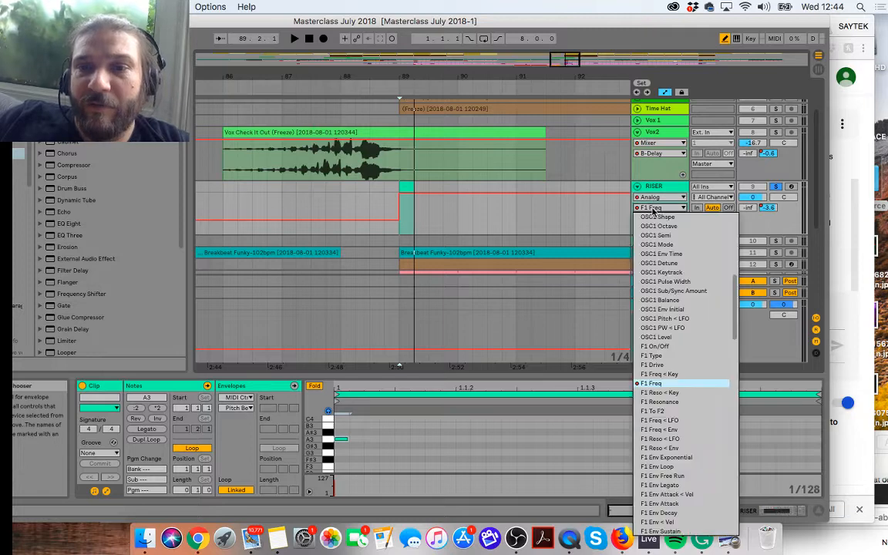
click(651, 355)
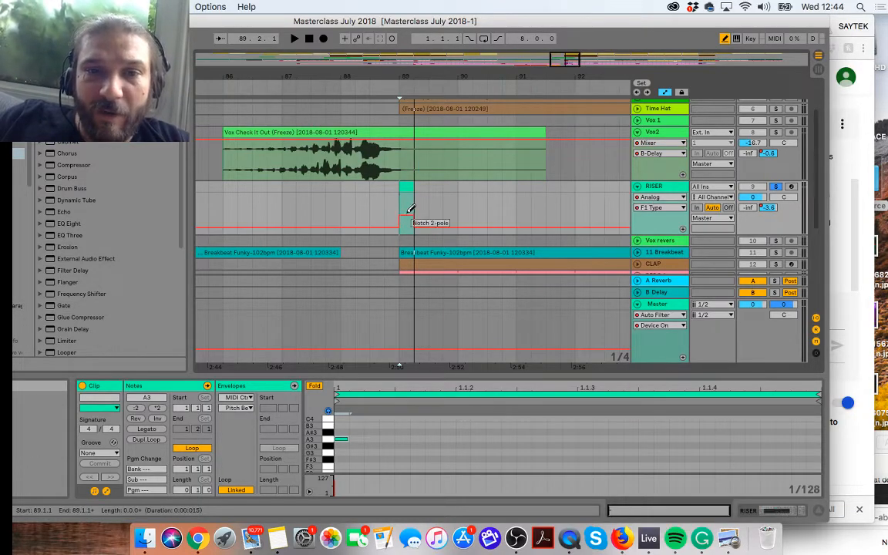
mouse_move(411, 209)
mouse_down()
mouse_move(410, 184)
mouse_move(409, 201)
mouse_up()
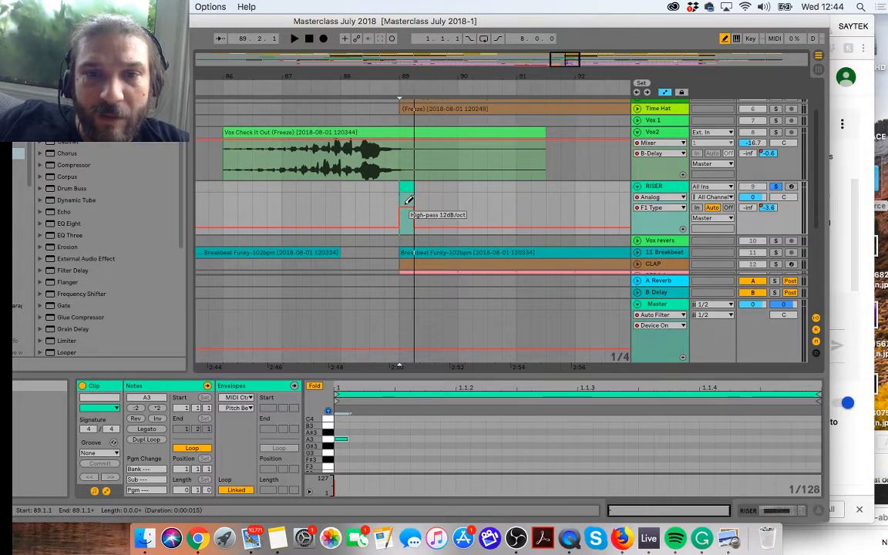
Step: Play the soloed RISER hit at bar 89 to hear the changed filter type
click(389, 79)
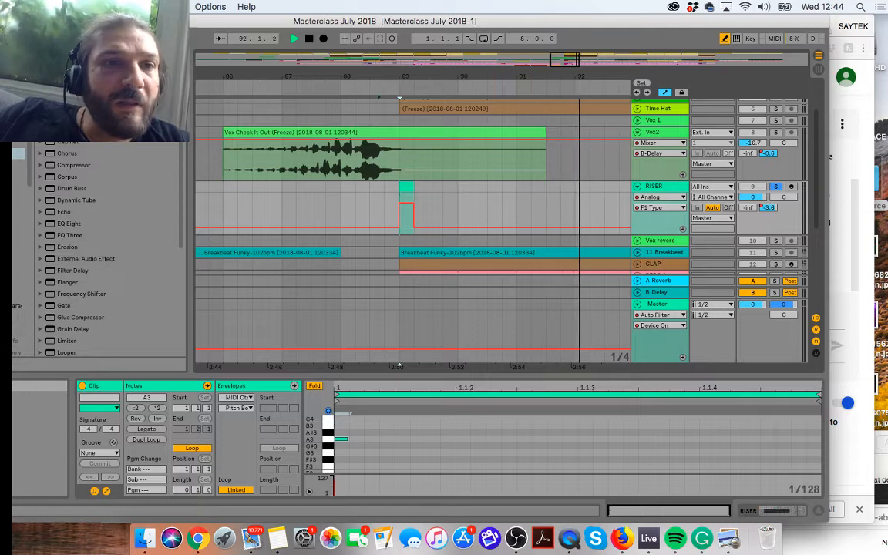
click(114, 39)
click(113, 49)
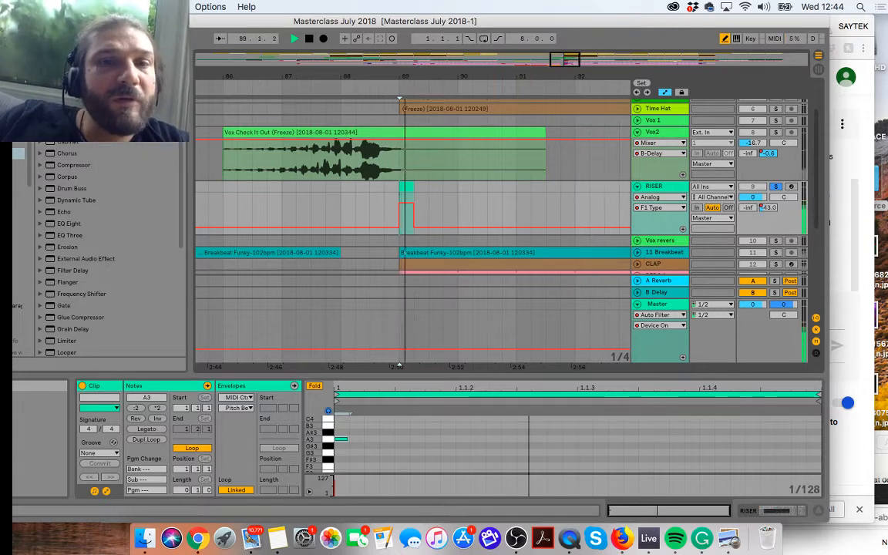
key(space)
click(387, 85)
key(space)
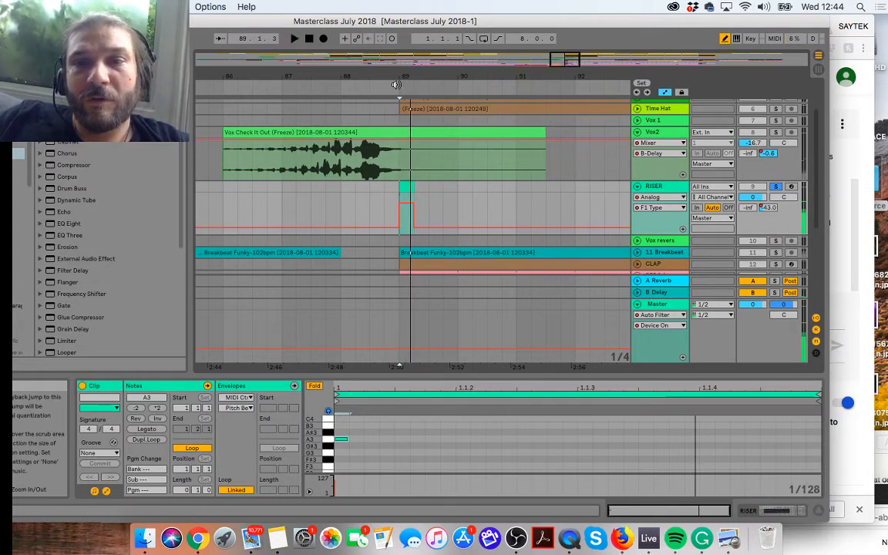
Step: Show the RISER's Analog F1 Freq automation, lower it across the one-beat clip at bar 89, and play the hit
click(657, 197)
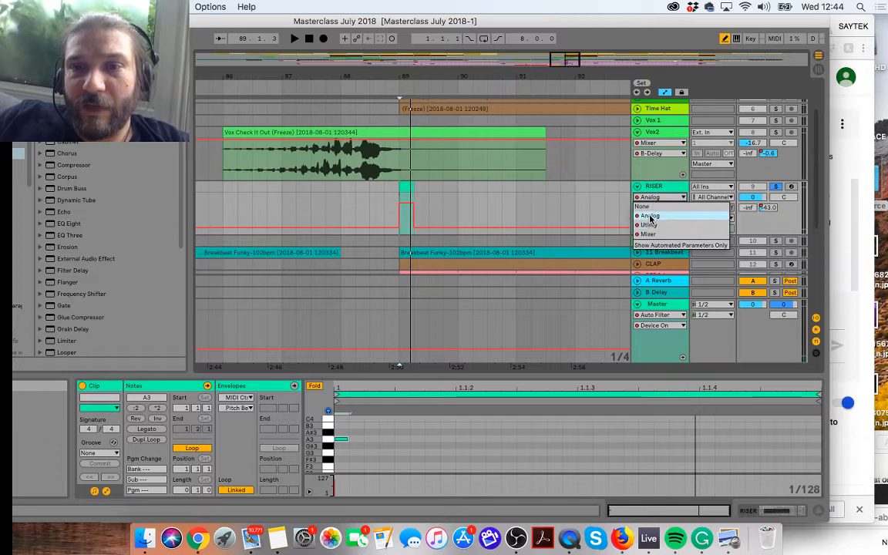
click(650, 216)
click(660, 208)
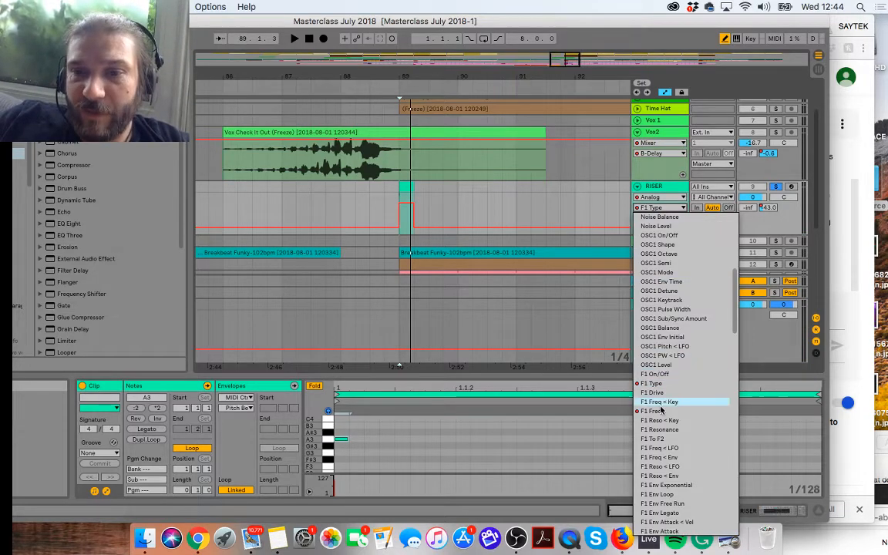
click(654, 411)
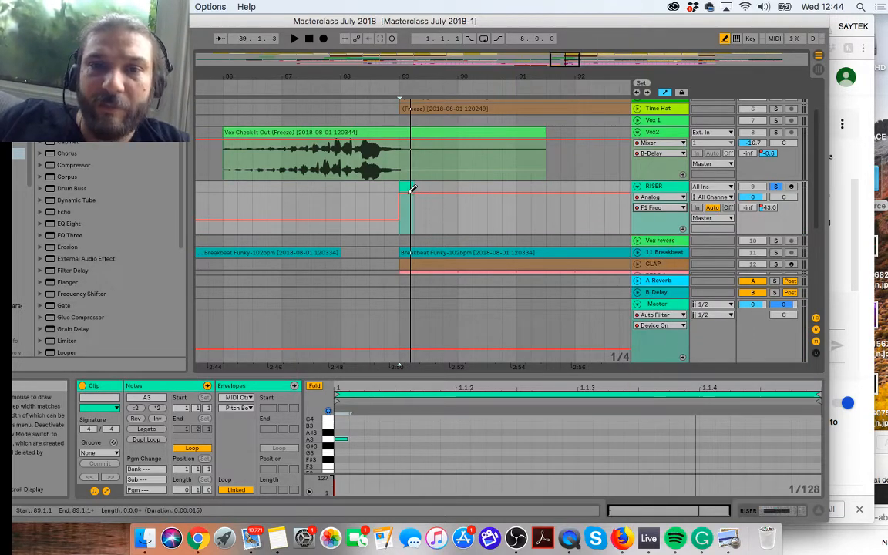
drag(413, 188, 413, 209)
click(390, 86)
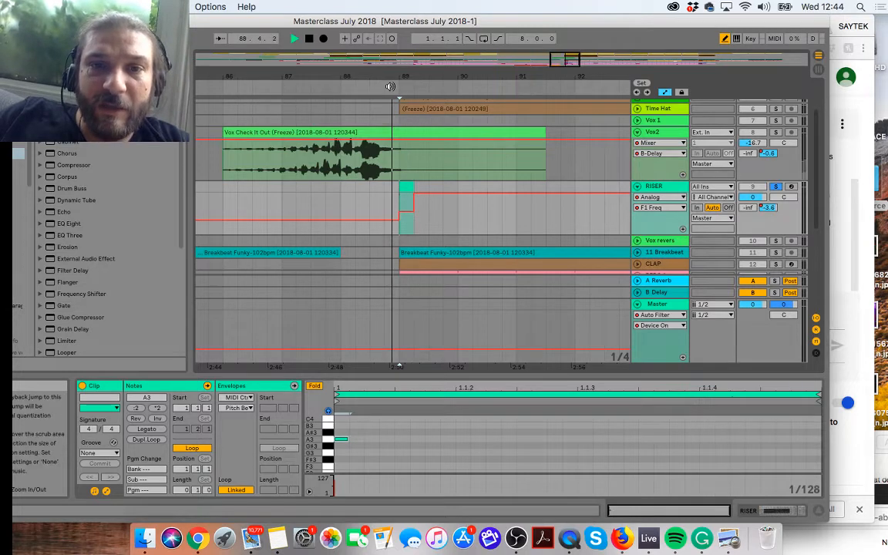
key(space)
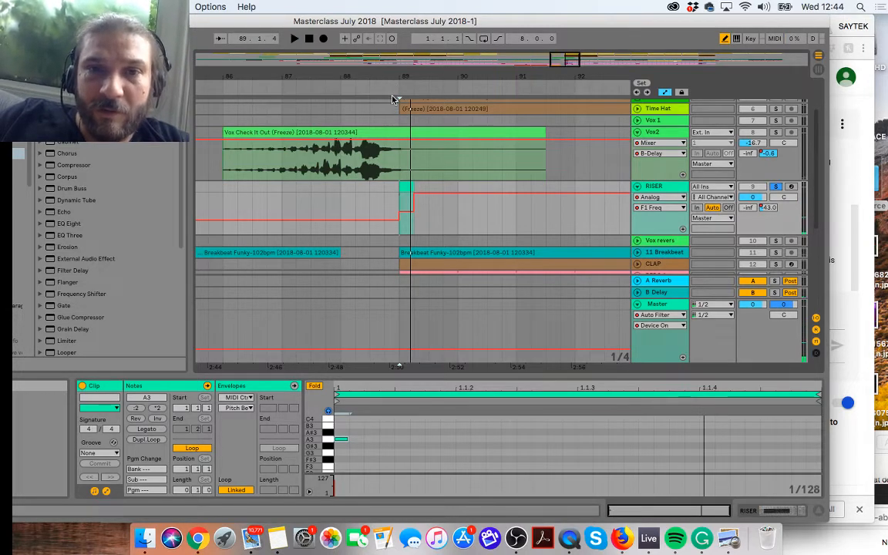
Step: Raise the F1 Freq automation slightly across the one-beat clip to about 1.5 kHz and replay the hit
drag(410, 211, 410, 208)
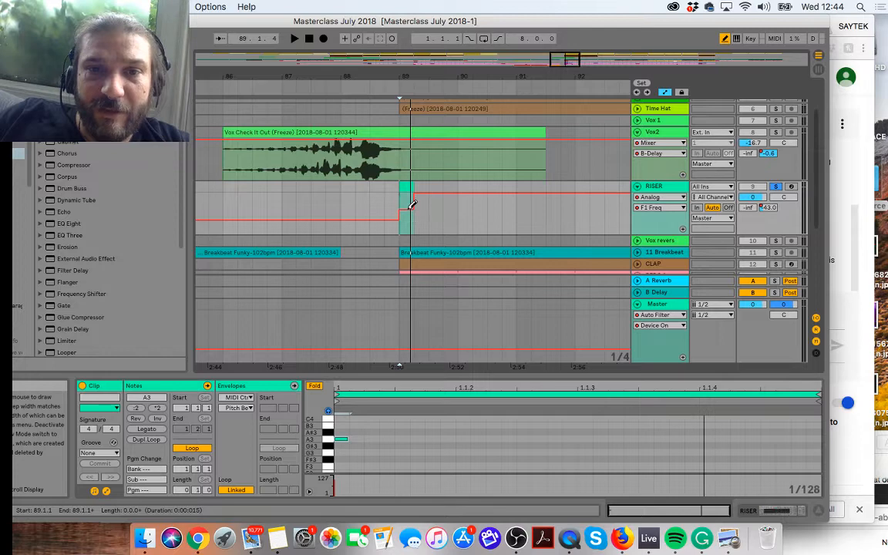
click(394, 86)
key(space)
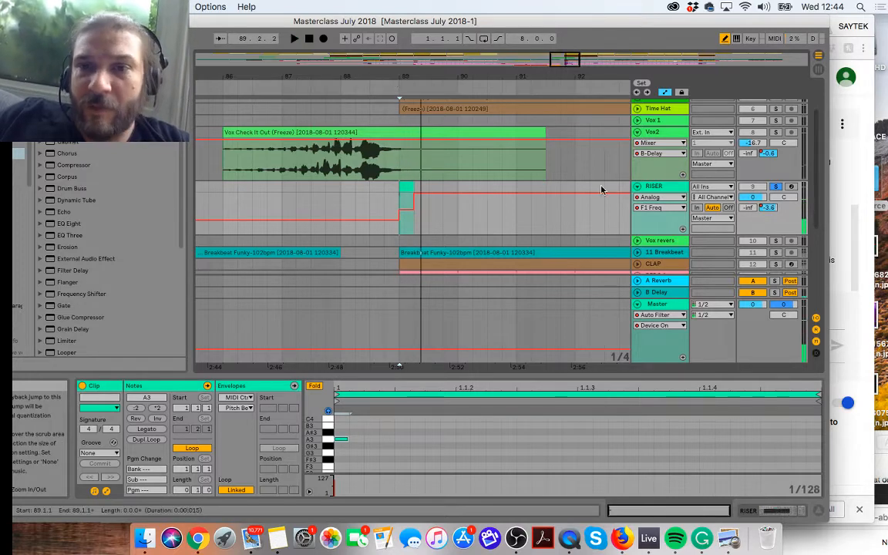
Step: Show the RISER's Analog F1 Resonance automation and lower it to about 30% across the one-beat clip at bar 89
click(649, 206)
click(649, 206)
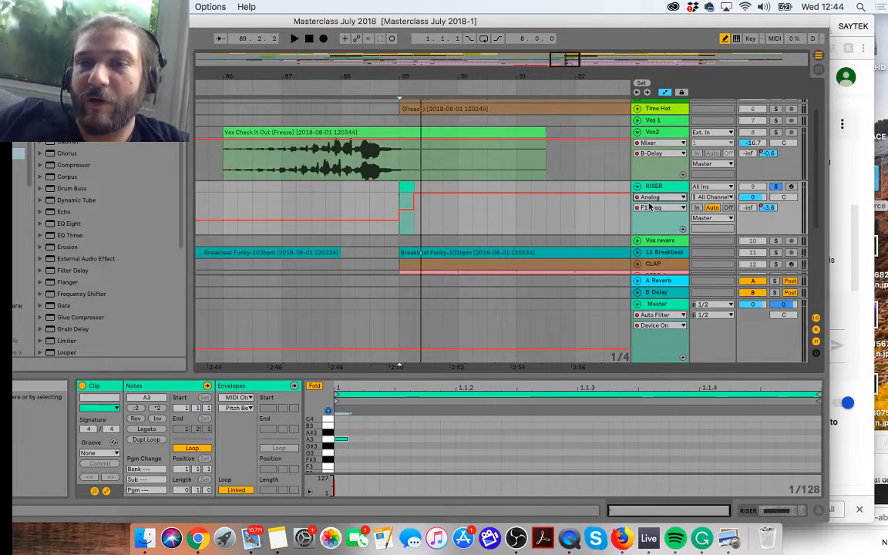
click(649, 206)
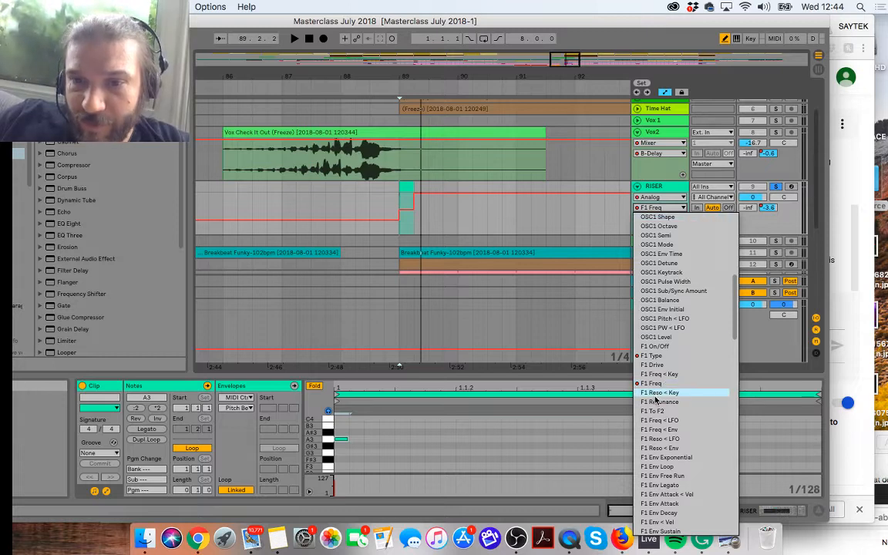
click(656, 401)
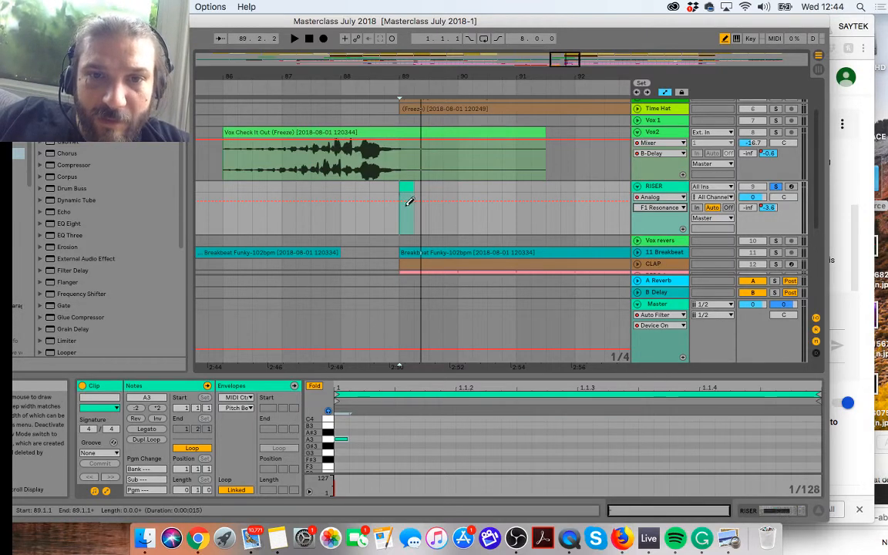
drag(409, 202, 407, 216)
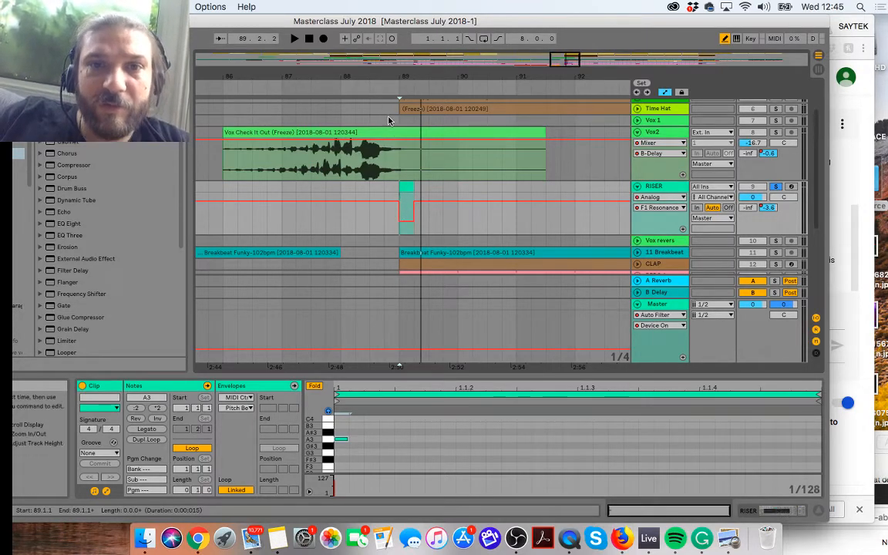
Step: Play the soloed RISER hit at bar 89 repeatedly and show the track's Analog device to check the filter values
click(393, 87)
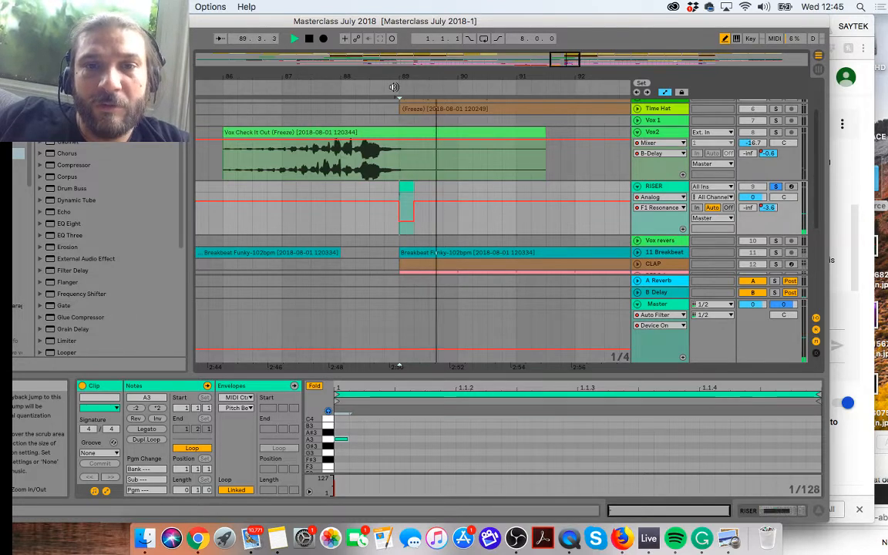
click(393, 87)
key(space)
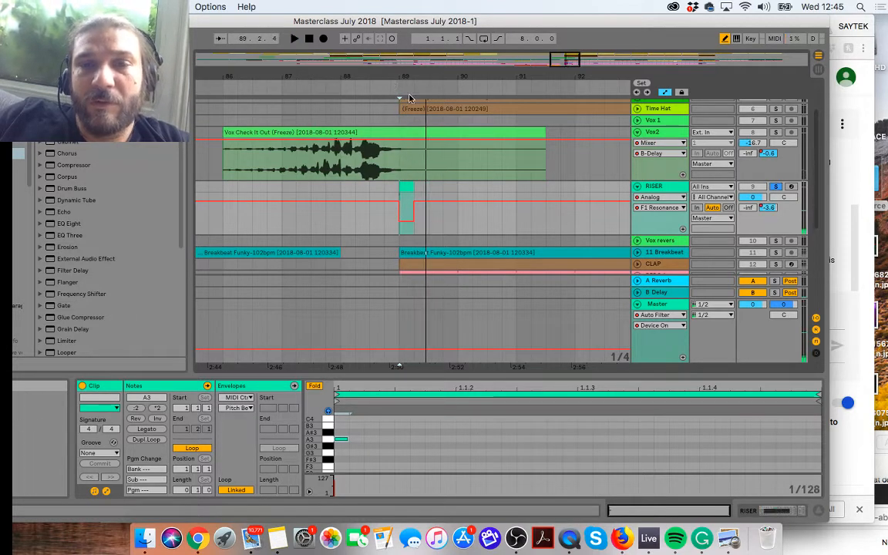
click(381, 85)
key(space)
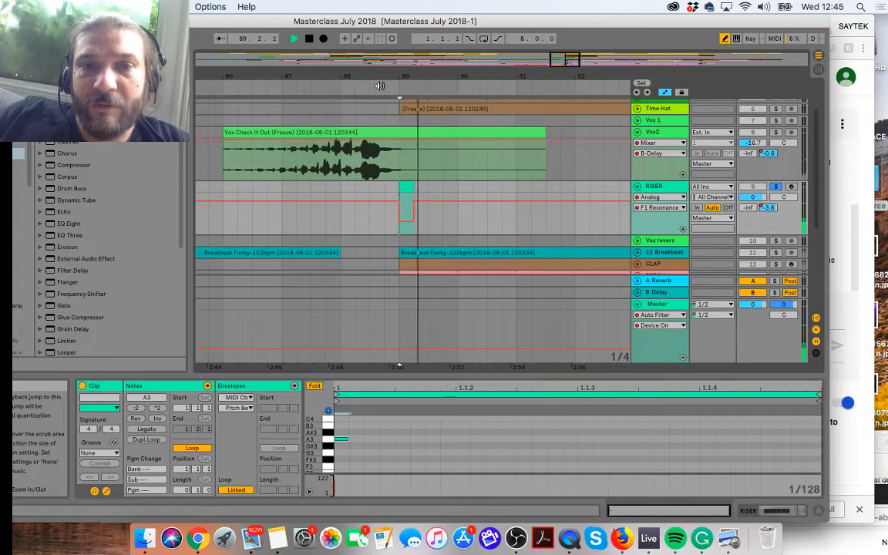
click(655, 185)
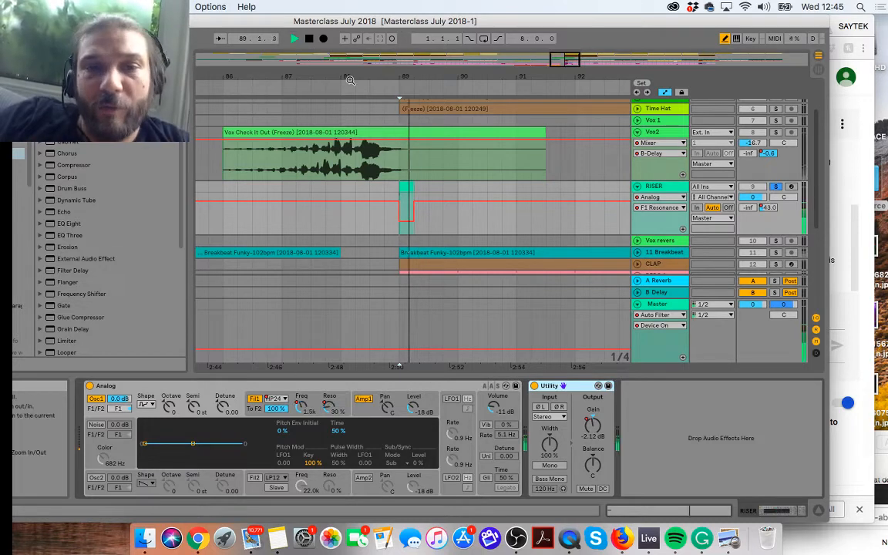
key(space)
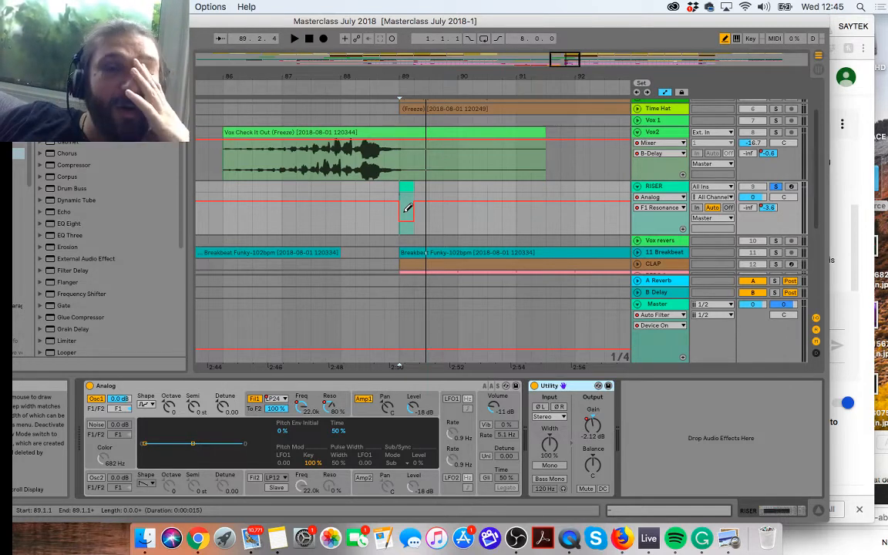
Step: Unsolo the RISER, play the full mix from before bar 86 through the bar 89 hit, and show the RISER's B-Delay send automation
click(404, 214)
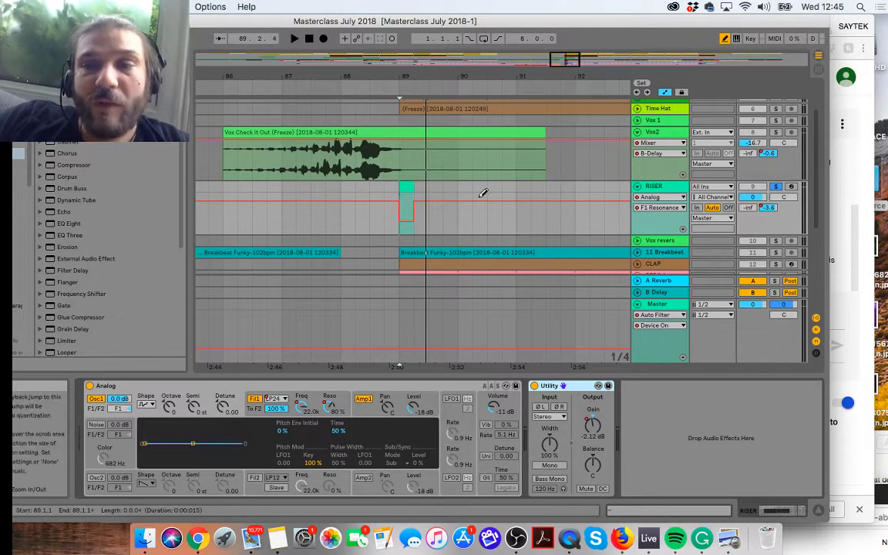
click(776, 186)
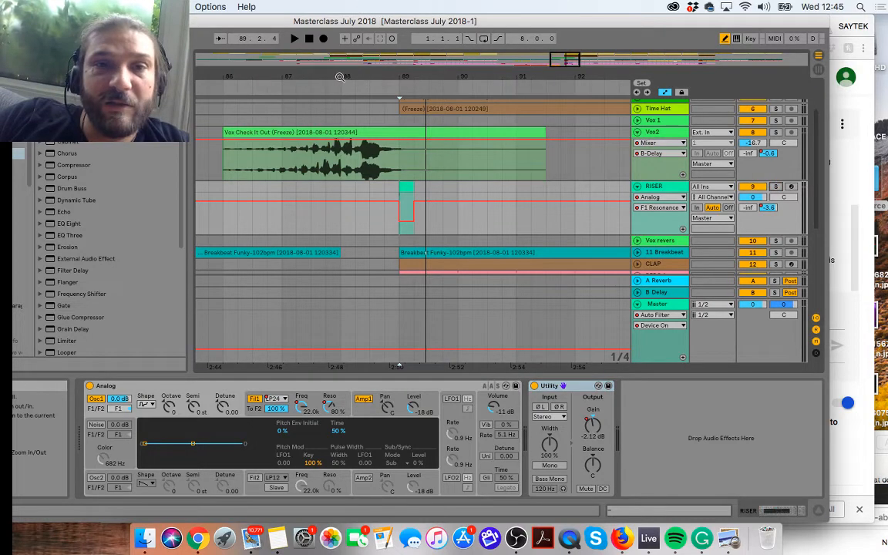
click(199, 86)
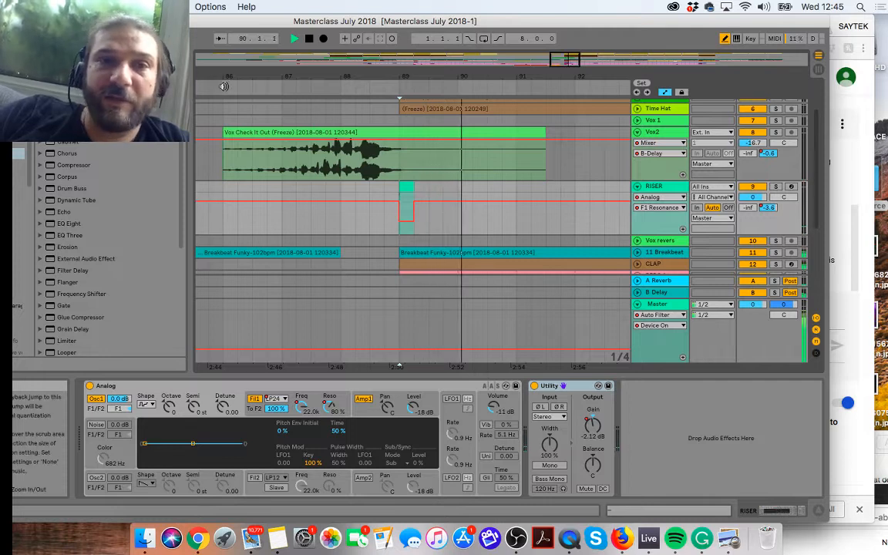
click(213, 85)
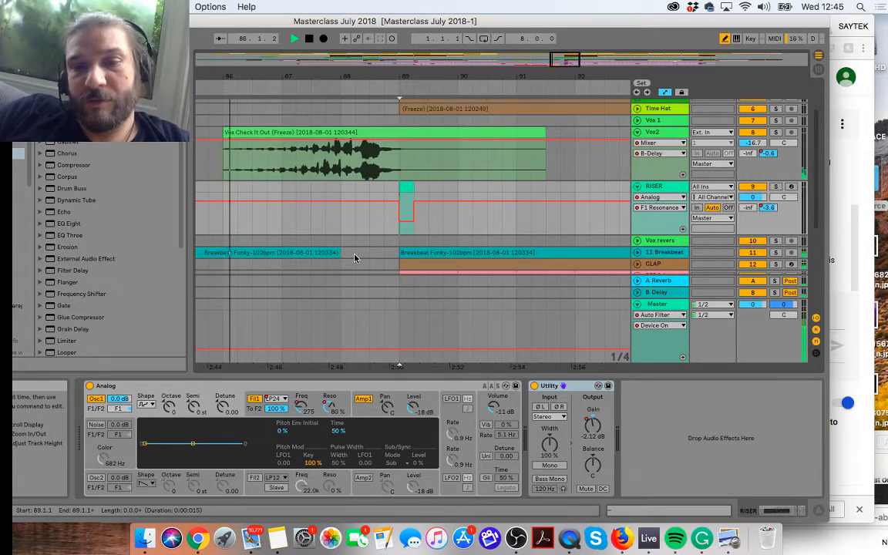
click(647, 199)
click(648, 234)
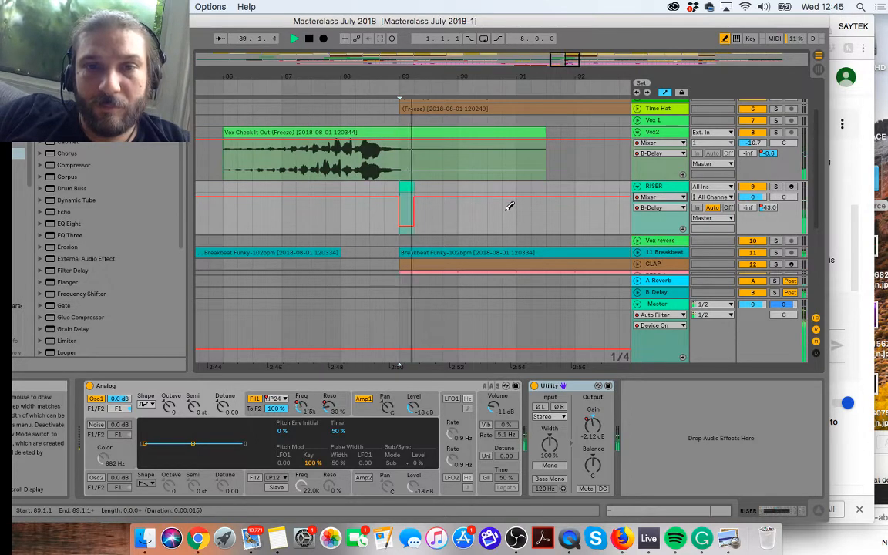
key(space)
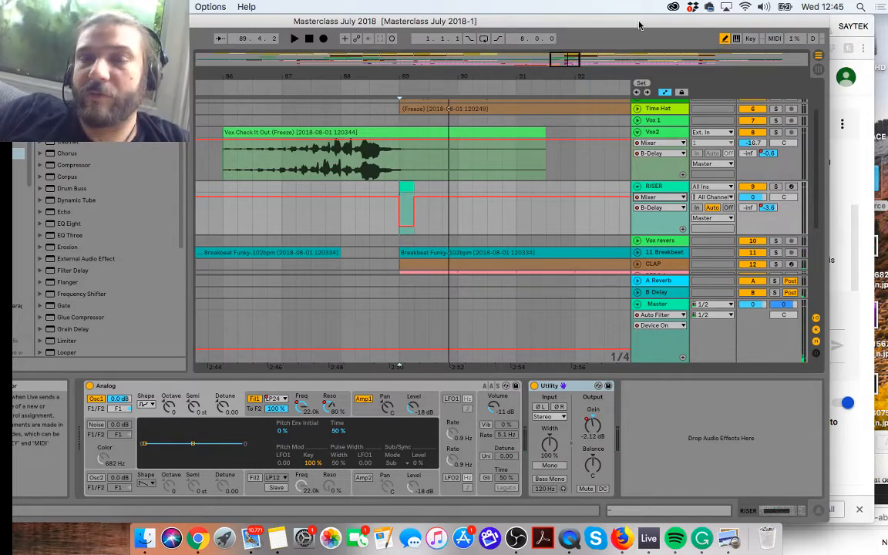
Step: Move the Live window down out of the way and read the viewers' questions in the YouTube live chat
drag(638, 26, 640, 431)
click(736, 265)
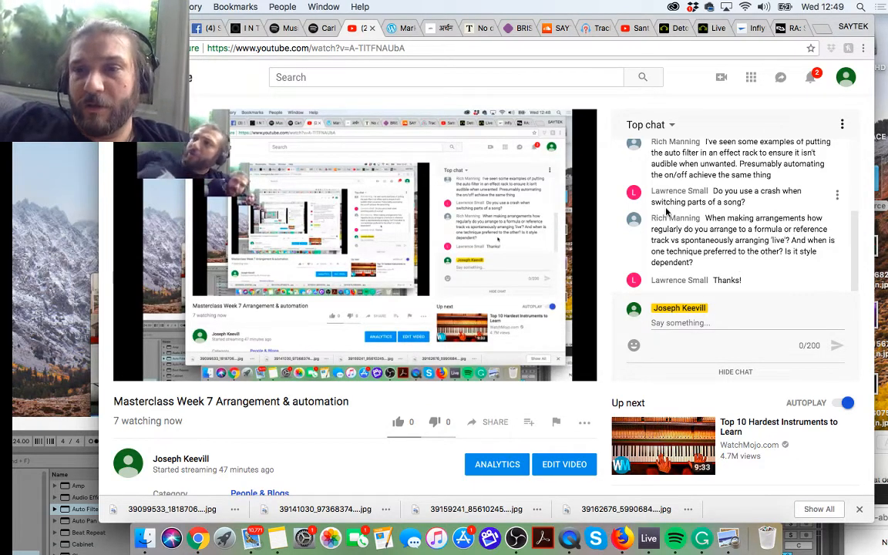
scroll(667, 212, up, 4)
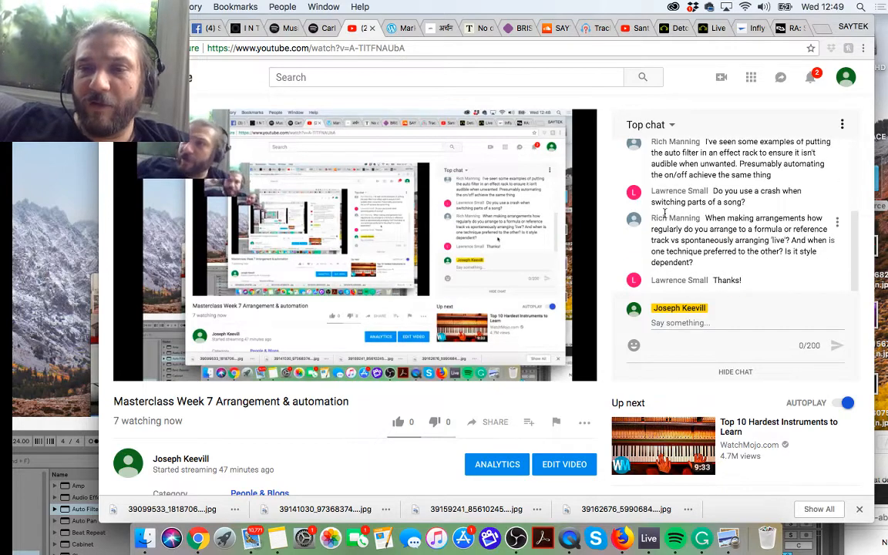
scroll(666, 217, down, 4)
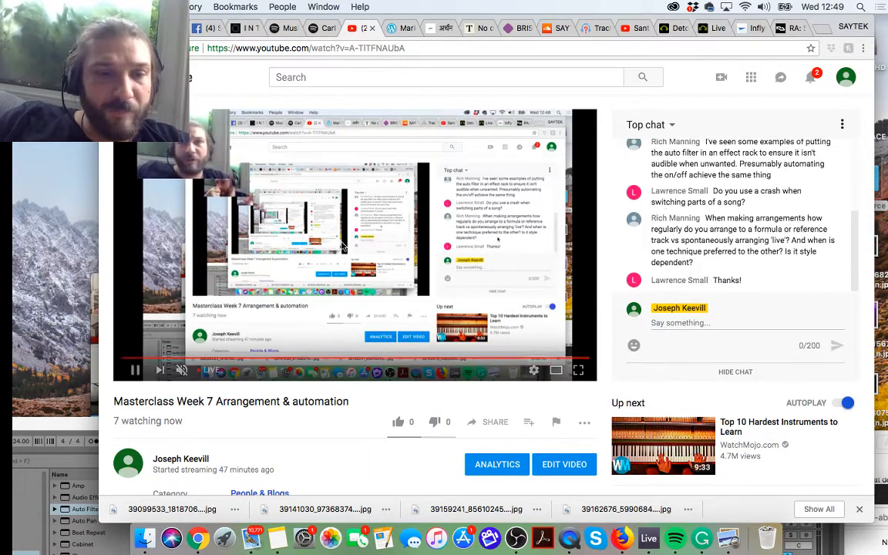
scroll(386, 408, down, 5)
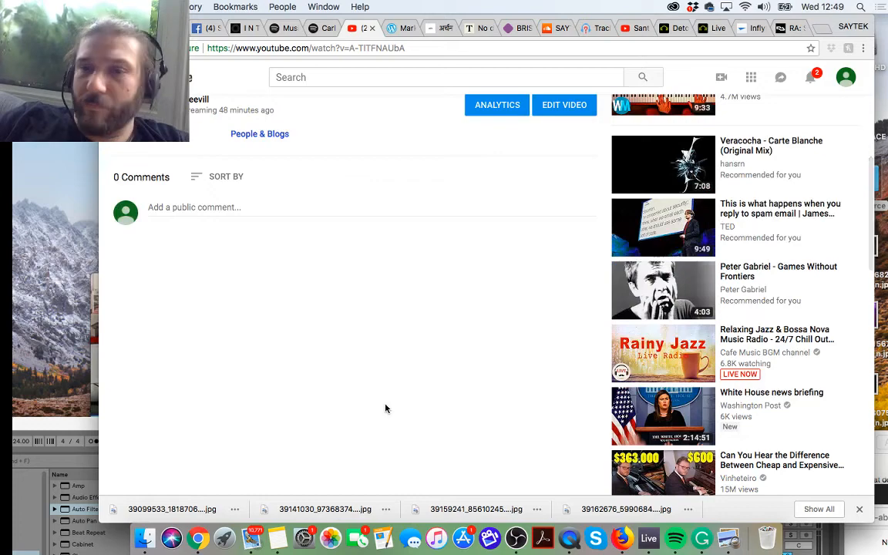
scroll(386, 409, up, 5)
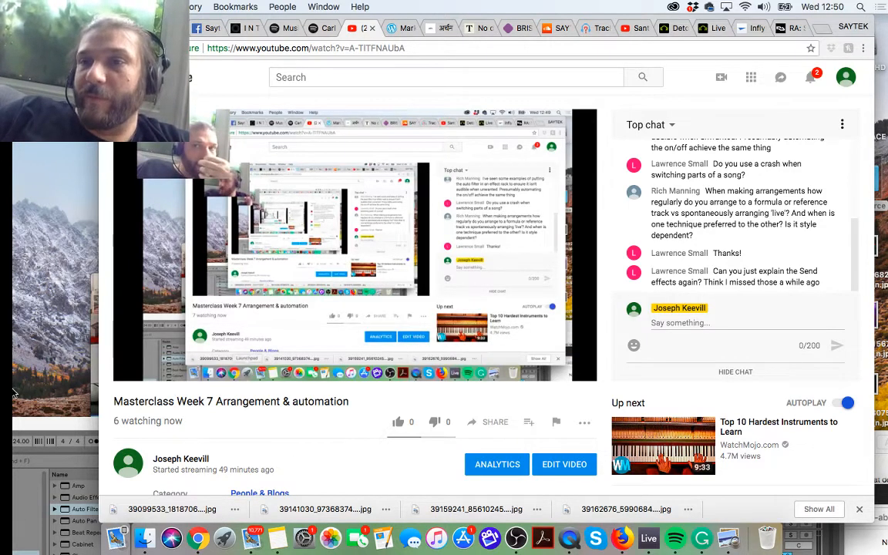
Step: Bring the Live window back into view, switch to Session View, and place the window beside the YouTube chat
click(48, 430)
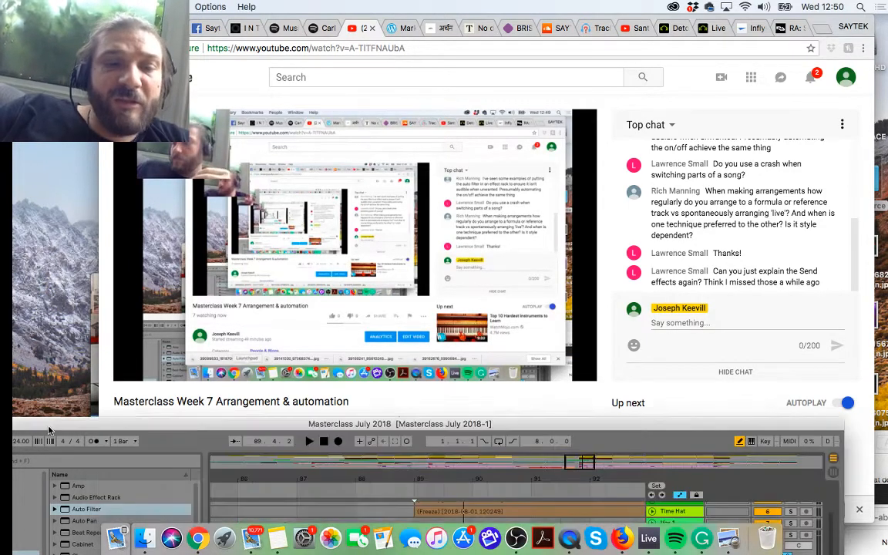
drag(48, 430, 48, 69)
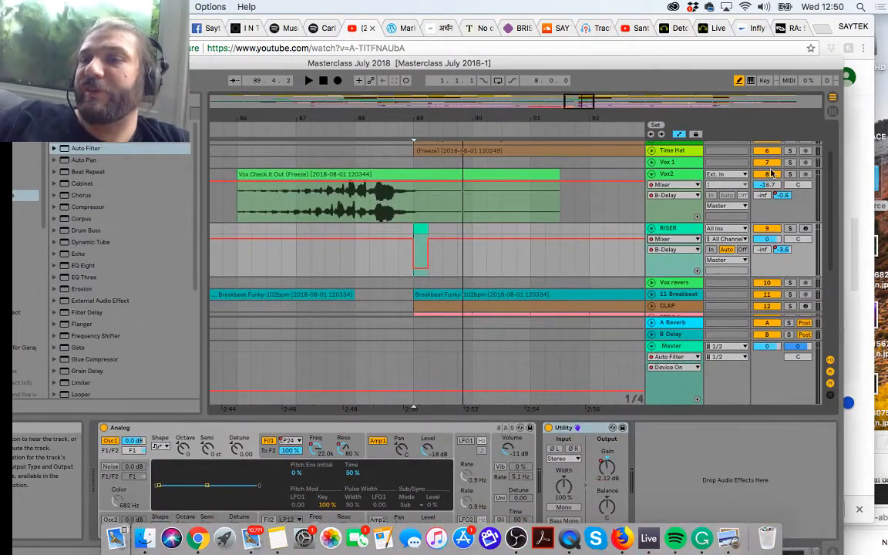
key(Tab)
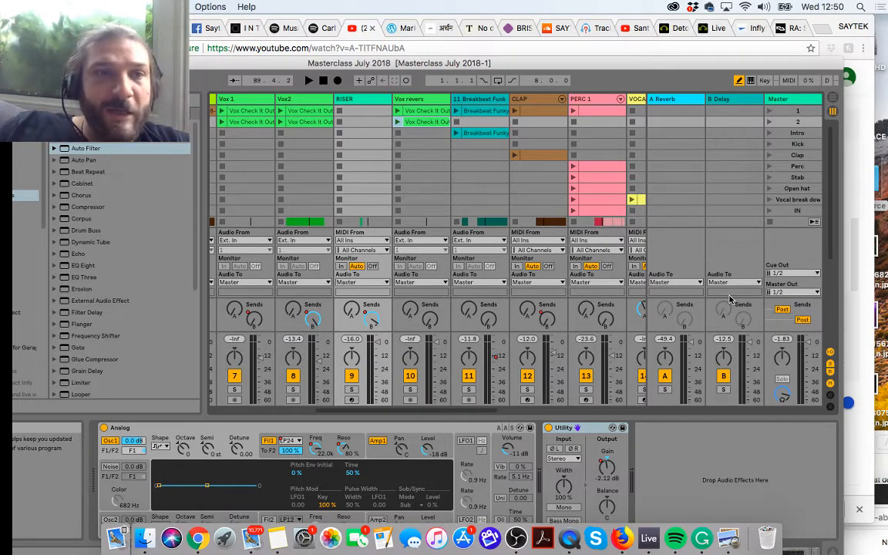
scroll(351, 104, left, 10)
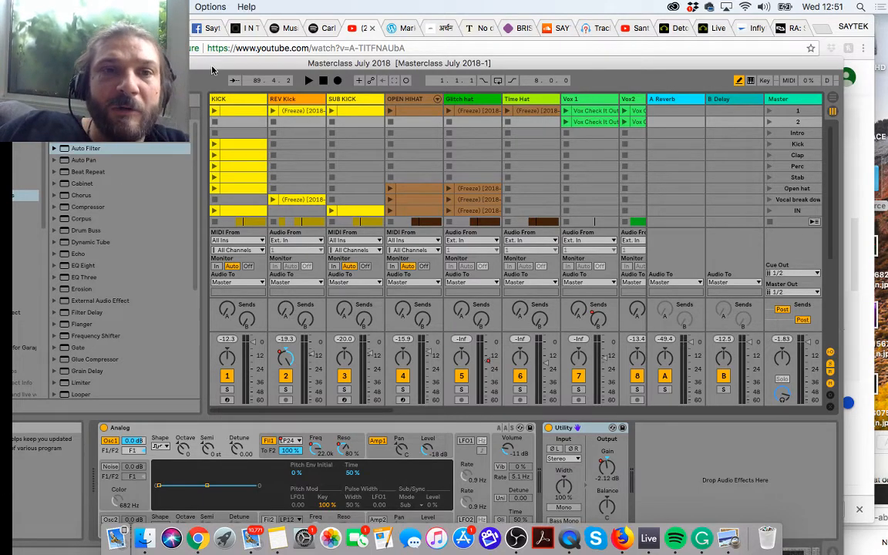
drag(193, 63, 22, 71)
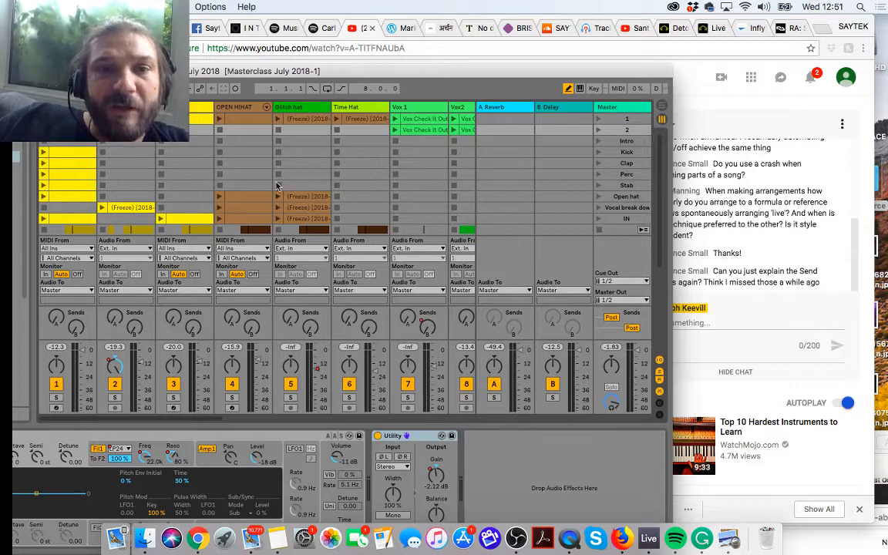
Step: Solo the 909 Core Kit track and launch its clip in the Kick scene
scroll(276, 186, right, 10)
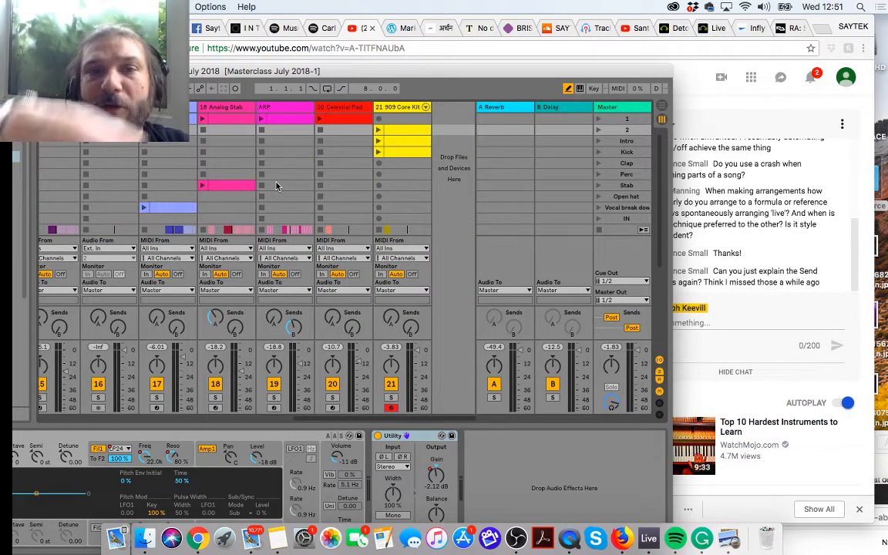
click(392, 398)
click(378, 151)
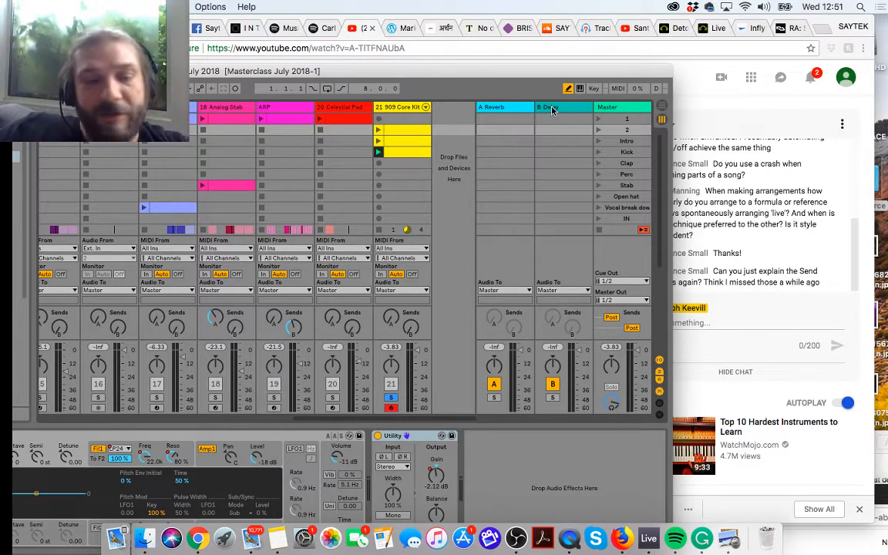
Step: Insert a return track after A Reverb and move the Live window so the browser and device area are in view
right_click(509, 110)
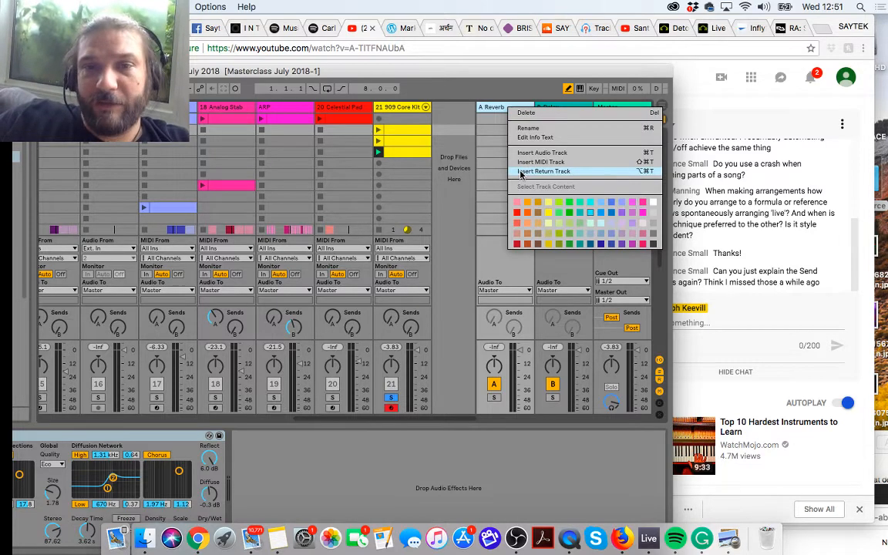
click(520, 172)
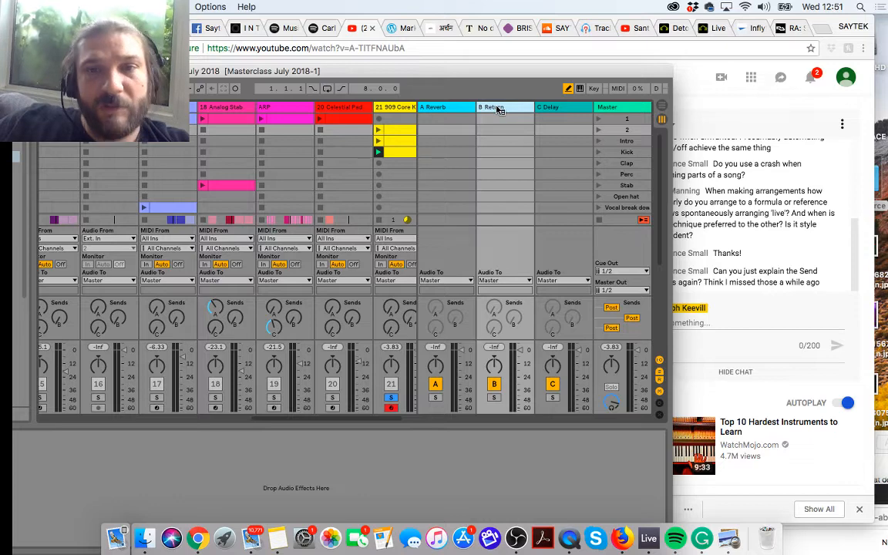
right_click(497, 109)
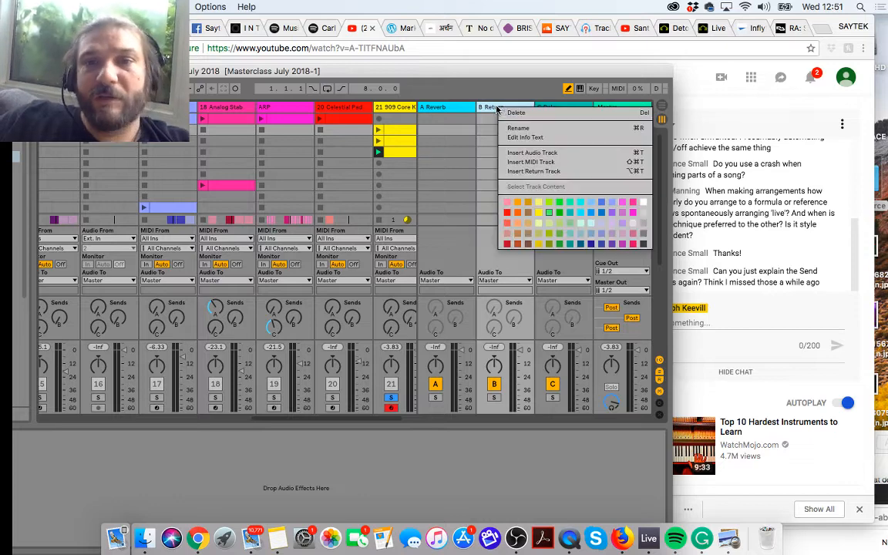
double_click(410, 74)
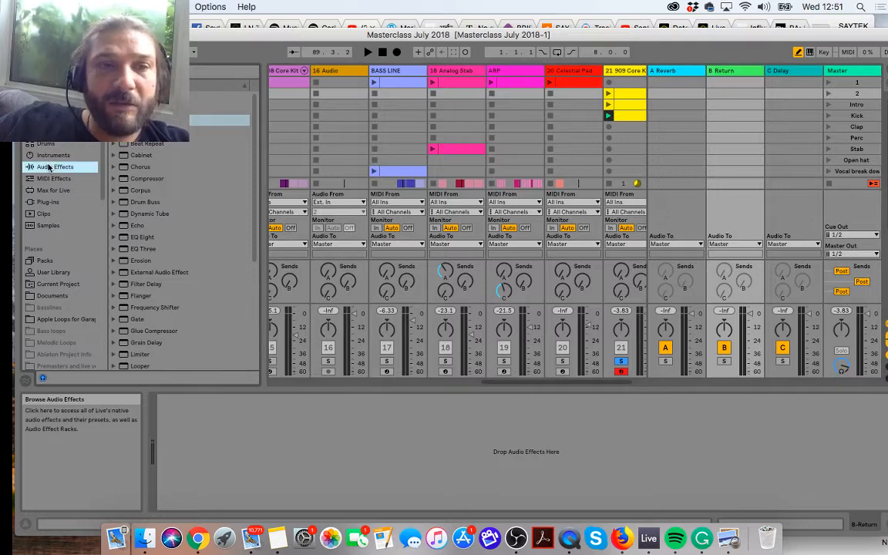
Step: Load the Ping Pong Delay audio effect onto the new B return track and set its Dry/Wet to 100 %
scroll(173, 258, down, 3)
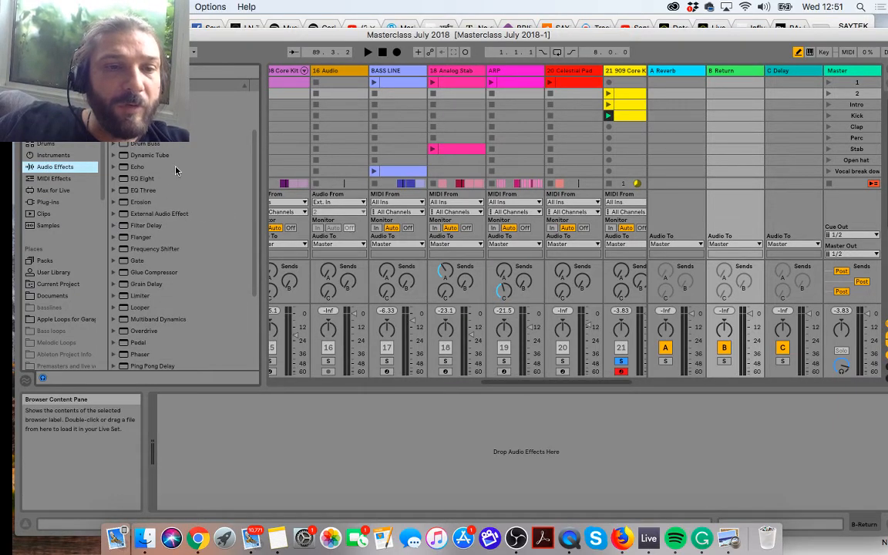
scroll(176, 170, down, 5)
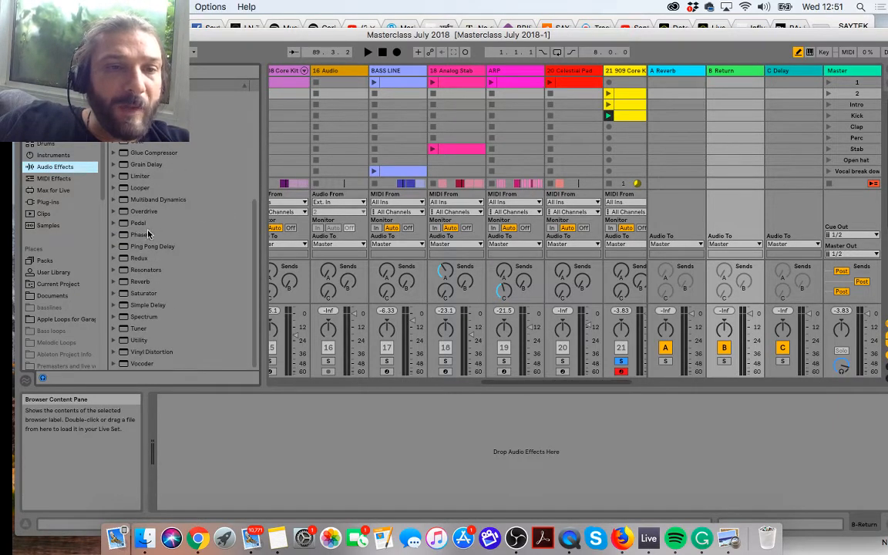
double_click(152, 246)
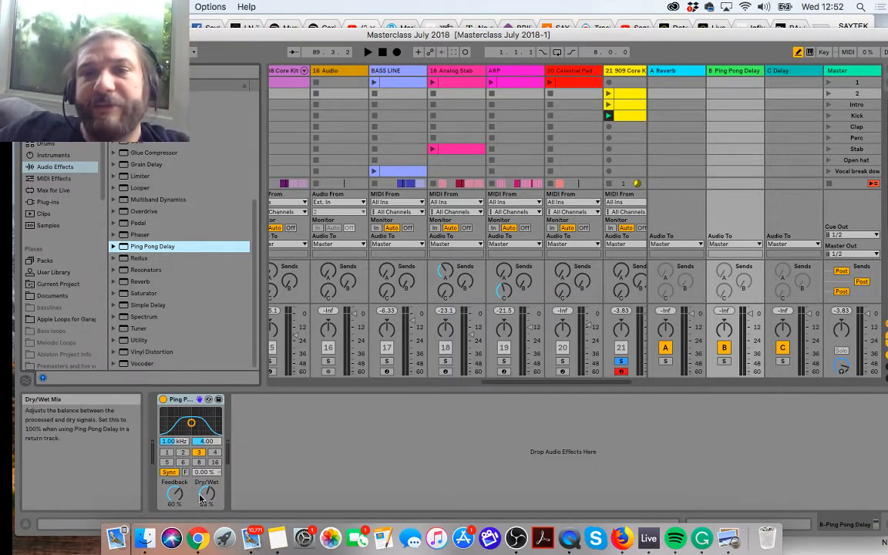
scroll(414, 192, right, 2)
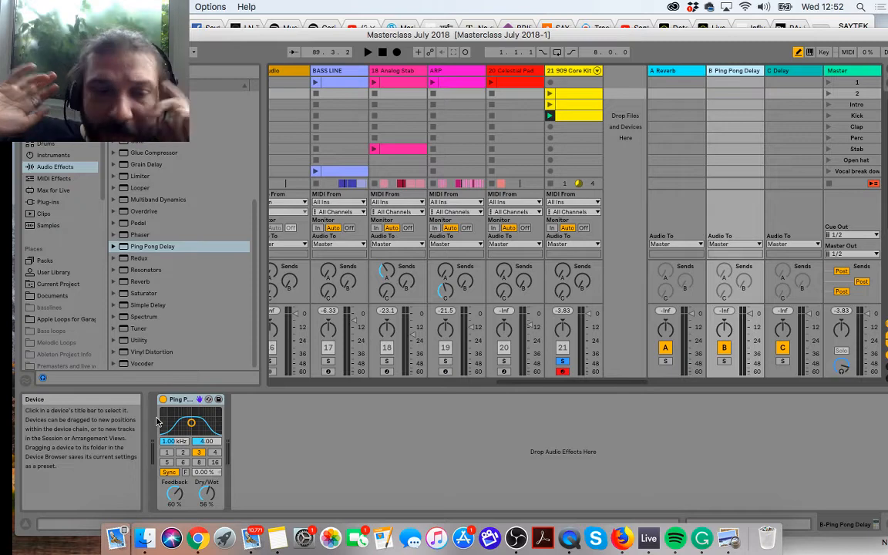
drag(206, 494, 206, 455)
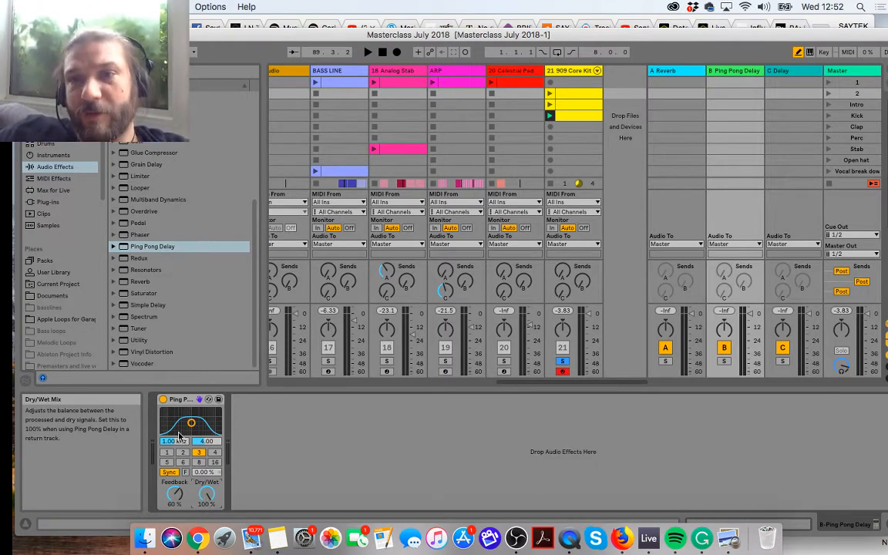
Step: Play the soloed 909 Core Kit clip while raising the track's B send to 0 dB and lowering it back to -inf
click(550, 115)
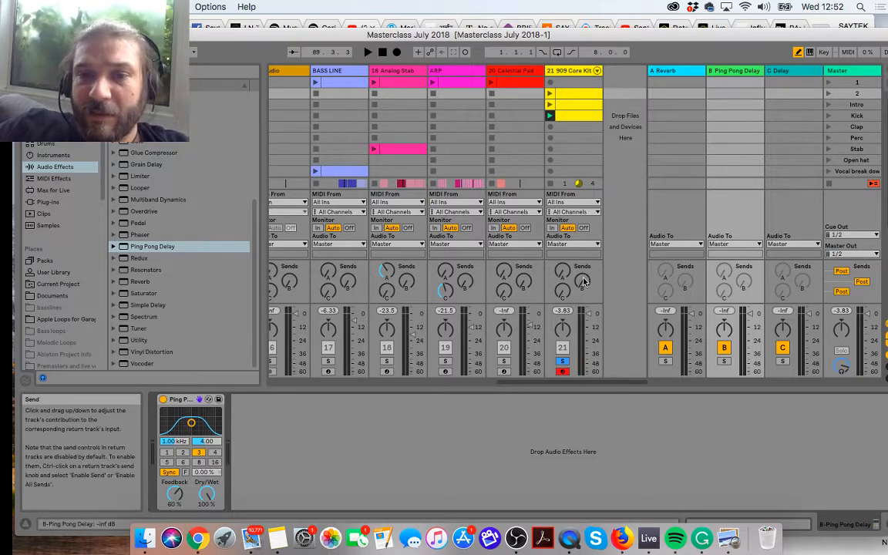
mouse_move(584, 282)
mouse_down()
mouse_move(584, 271)
mouse_move(584, 287)
mouse_up()
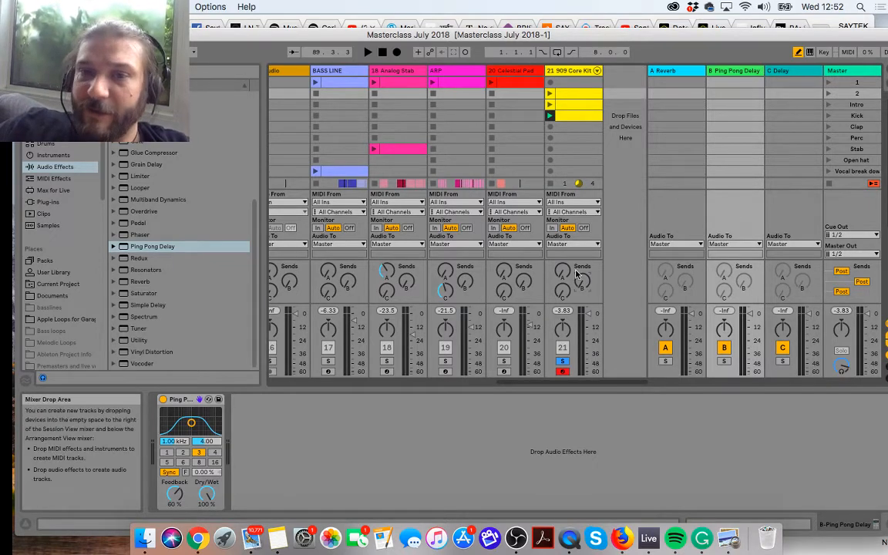
key(space)
drag(583, 283, 583, 235)
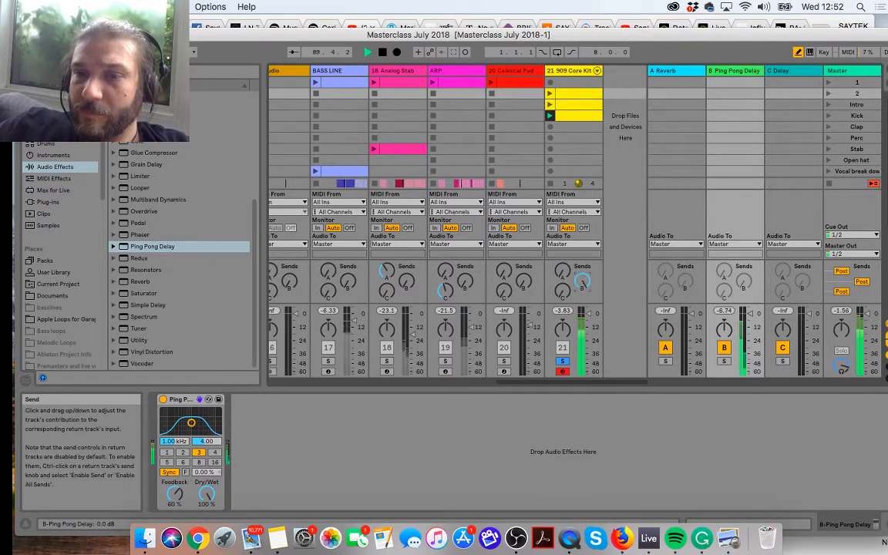
drag(583, 283, 582, 331)
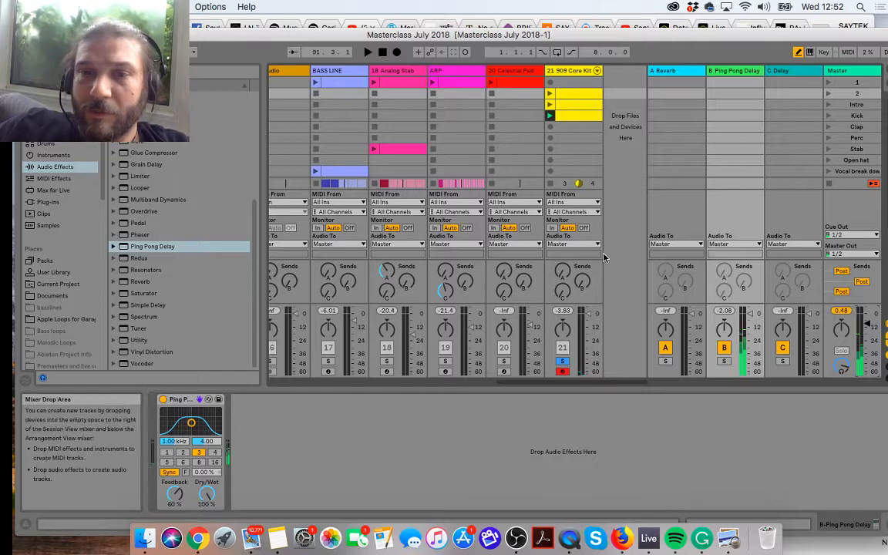
key(space)
mouse_move(585, 286)
mouse_down()
mouse_move(585, 279)
mouse_move(585, 288)
mouse_up()
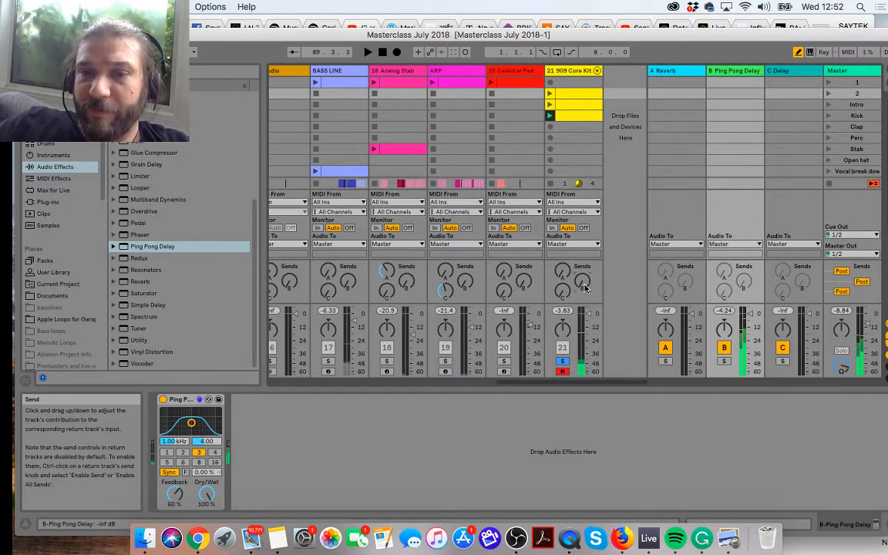
mouse_move(585, 288)
mouse_down()
mouse_move(586, 251)
mouse_move(585, 288)
mouse_up()
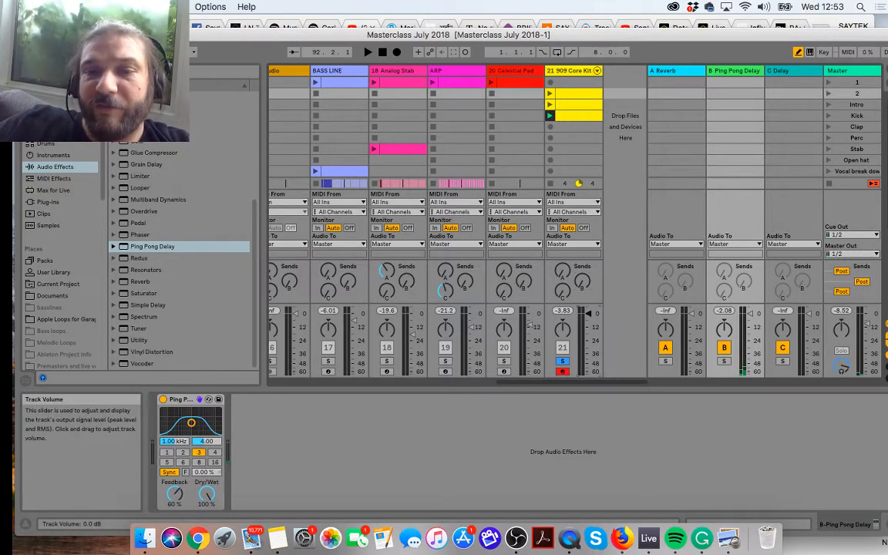
Step: During playback, set the 909 Core Kit's B send to 0 dB and pull its track volume down to -inf
key(space)
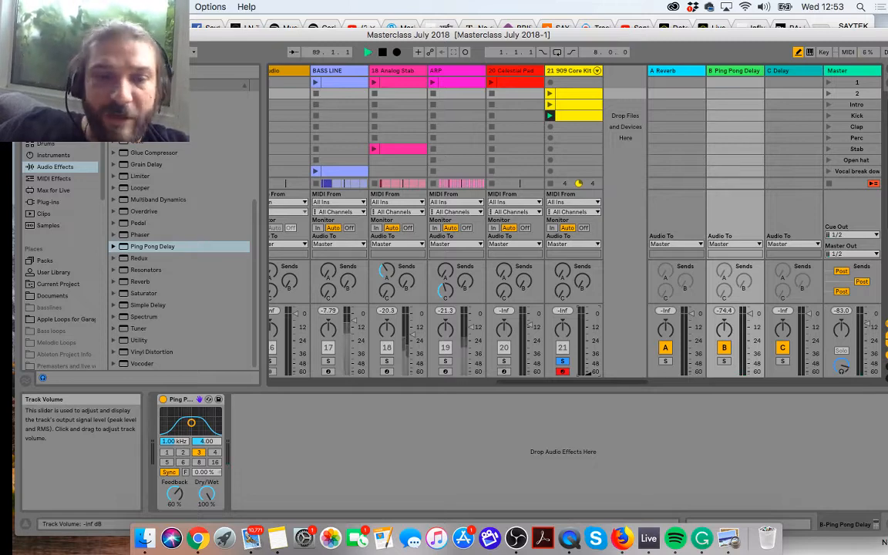
drag(589, 373, 588, 375)
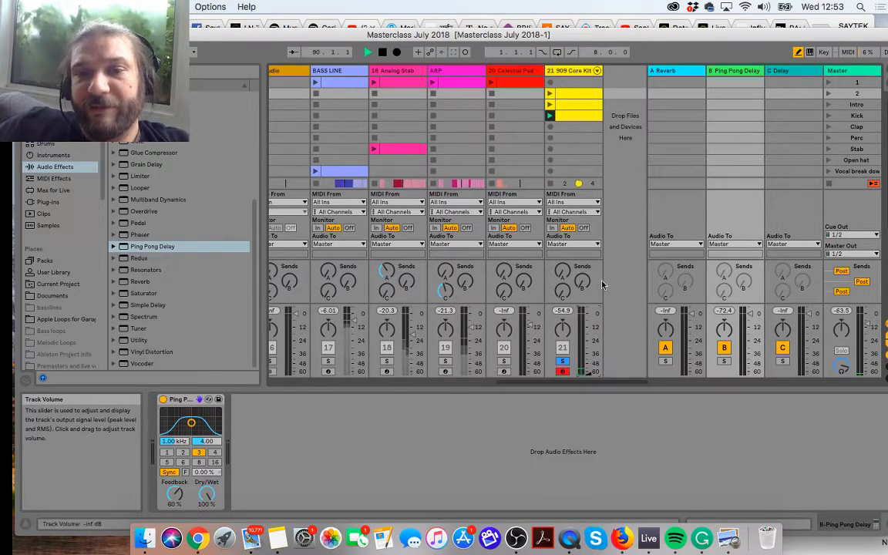
drag(582, 282, 583, 232)
scroll(583, 283, down, 4)
drag(582, 356, 589, 374)
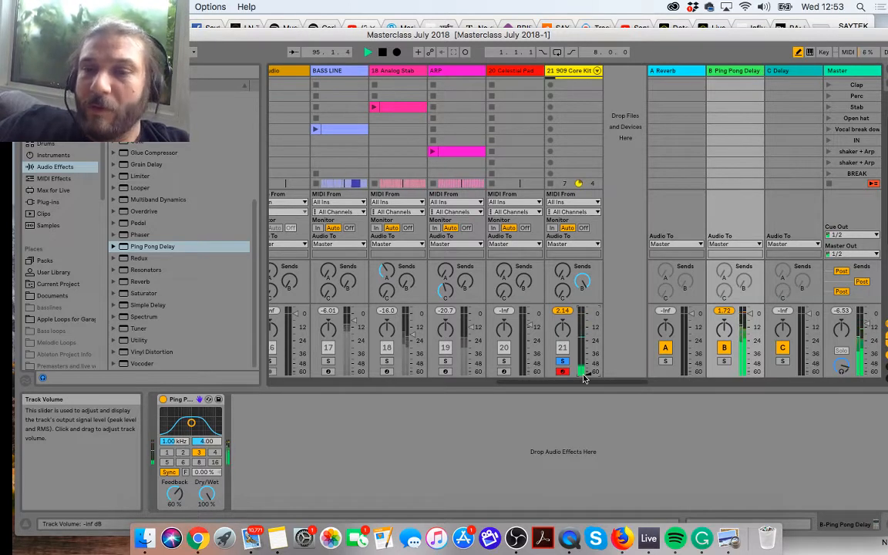
Step: Switch the B send to Pre and play the 909 Core Kit with its track volume pulled down to -inf
click(841, 272)
click(842, 272)
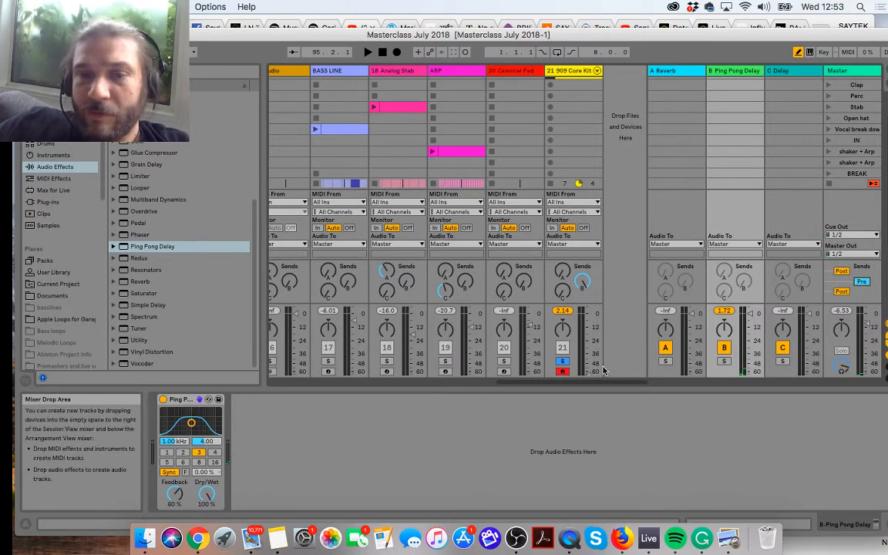
key(space)
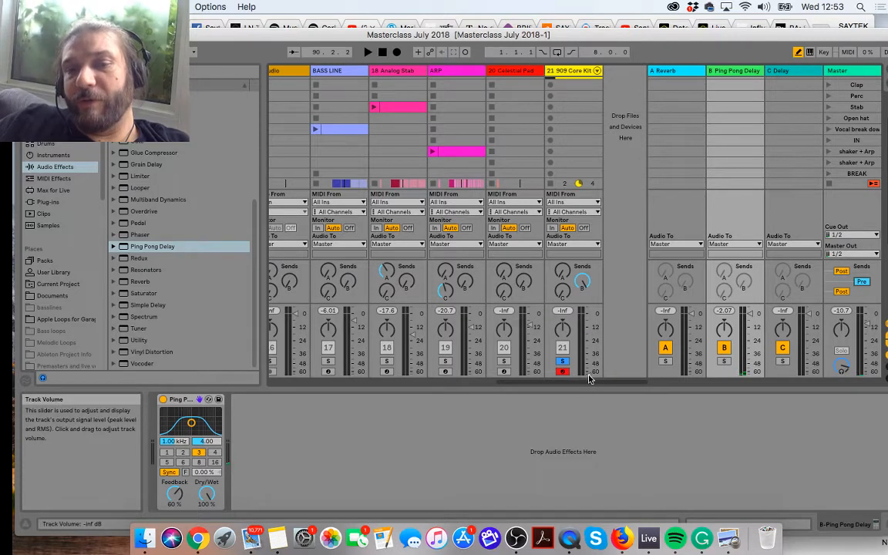
key(space)
mouse_move(588, 376)
mouse_down()
mouse_move(588, 310)
mouse_move(589, 376)
mouse_up()
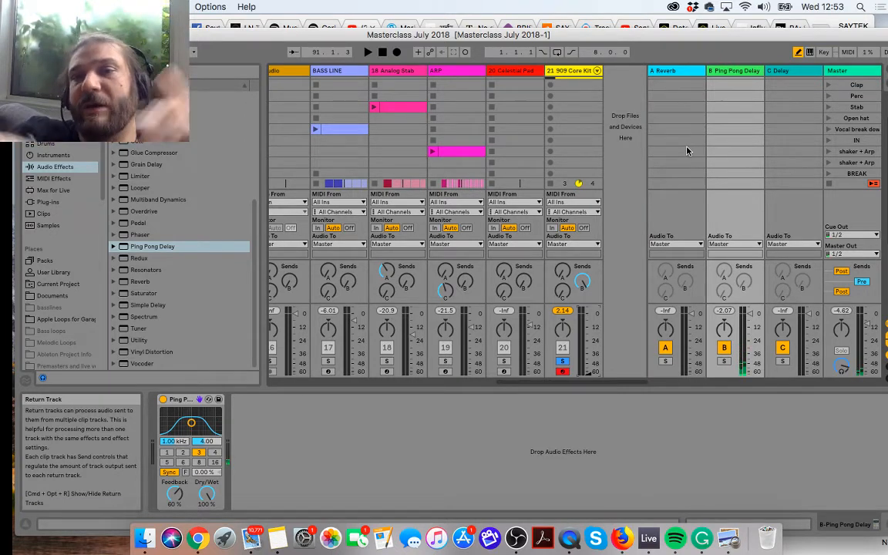
Step: Enable the B send on the Ping Pong Delay return itself and try it out during playback
right_click(742, 286)
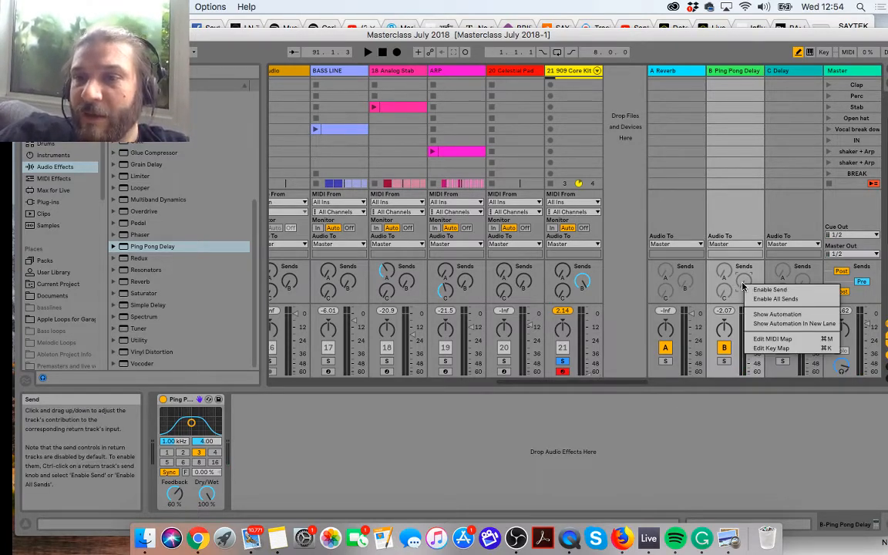
click(753, 290)
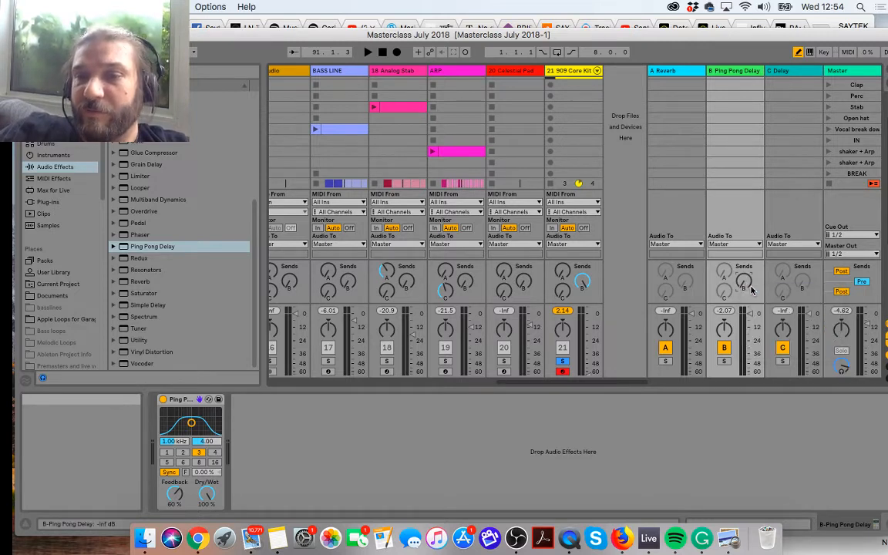
key(space)
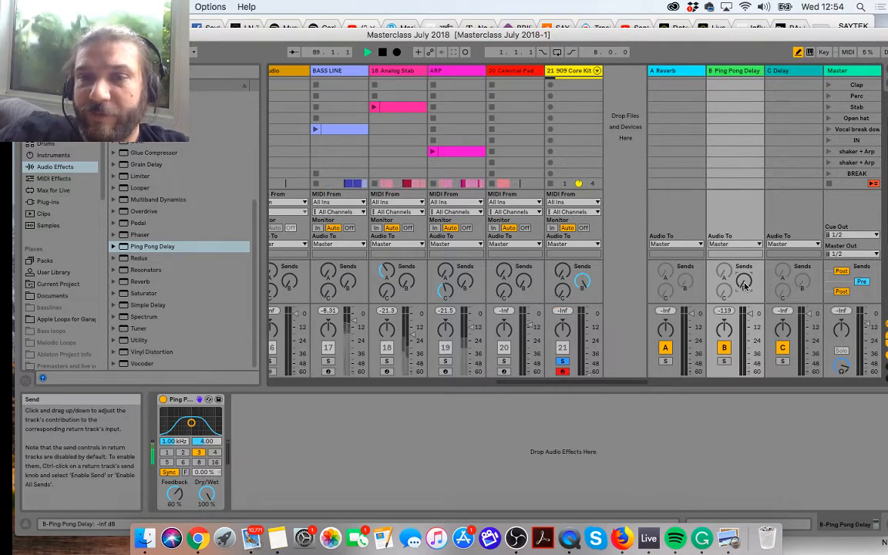
mouse_move(744, 286)
mouse_down()
mouse_move(745, 215)
mouse_move(744, 292)
mouse_up()
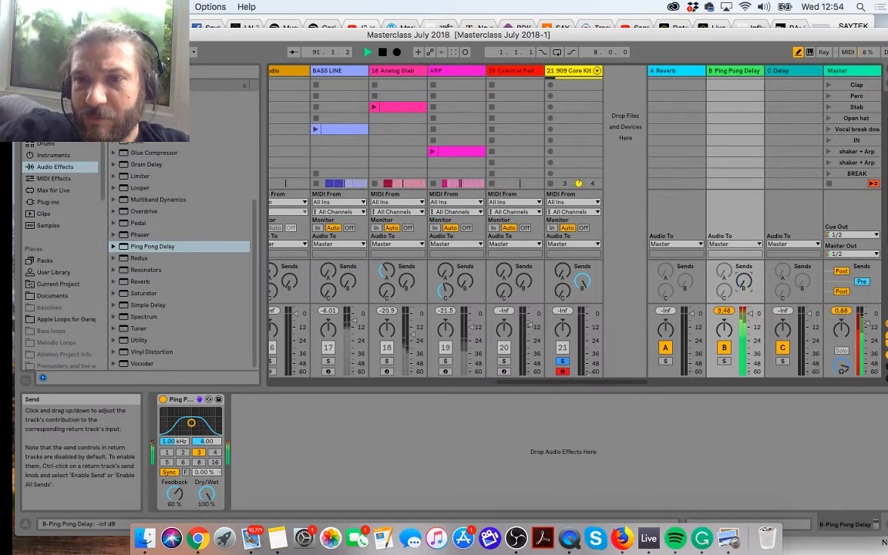
Step: Stop playback and sweep the Ping Pong Delay return's own B send between 0 dB and -inf, ending at -inf, to demonstrate feedback
scroll(744, 286, left, 5)
scroll(745, 286, up, 2)
key(space)
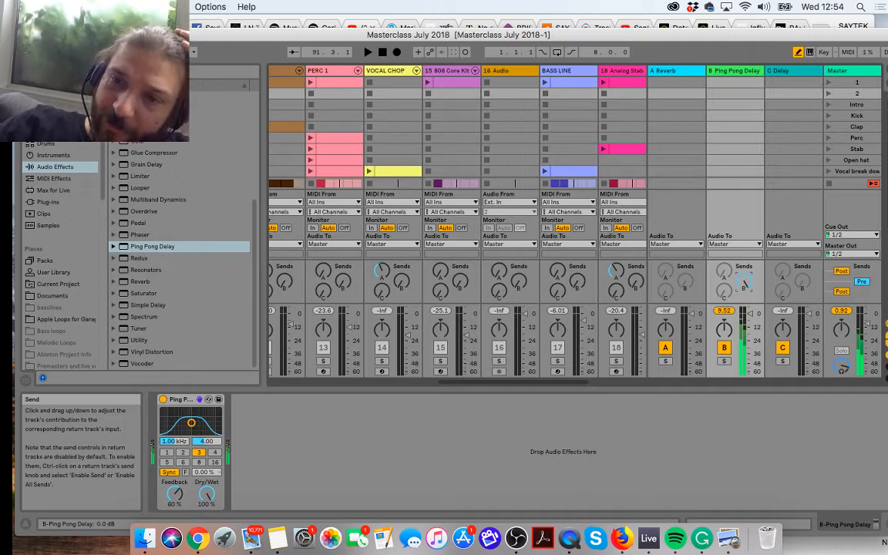
drag(745, 283, 745, 360)
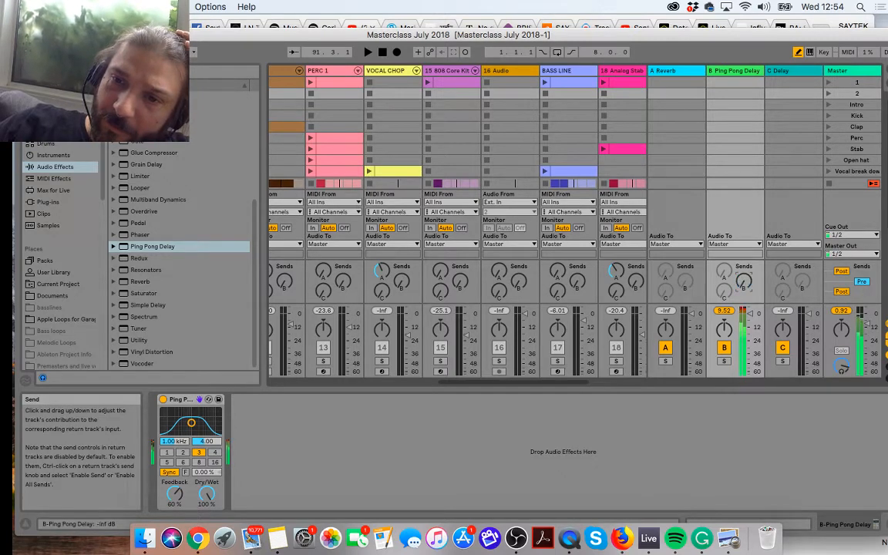
drag(745, 283, 745, 206)
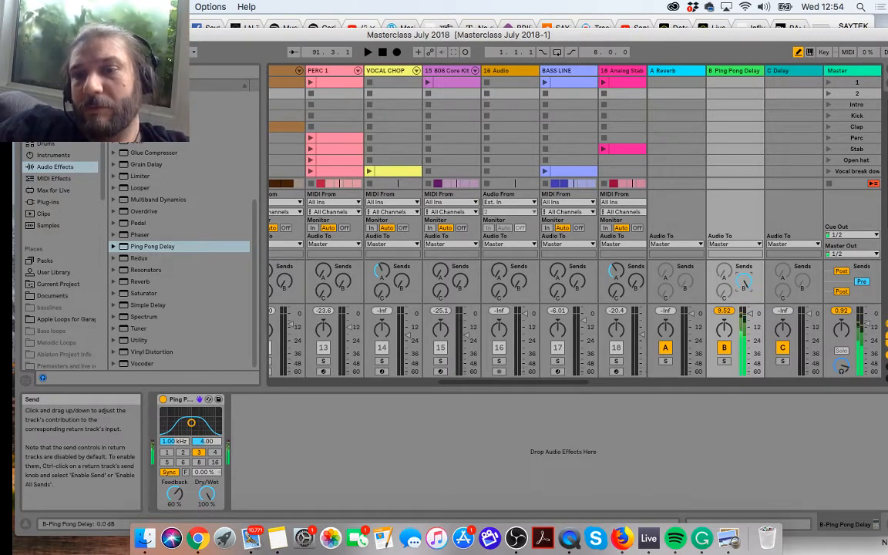
drag(745, 283, 745, 360)
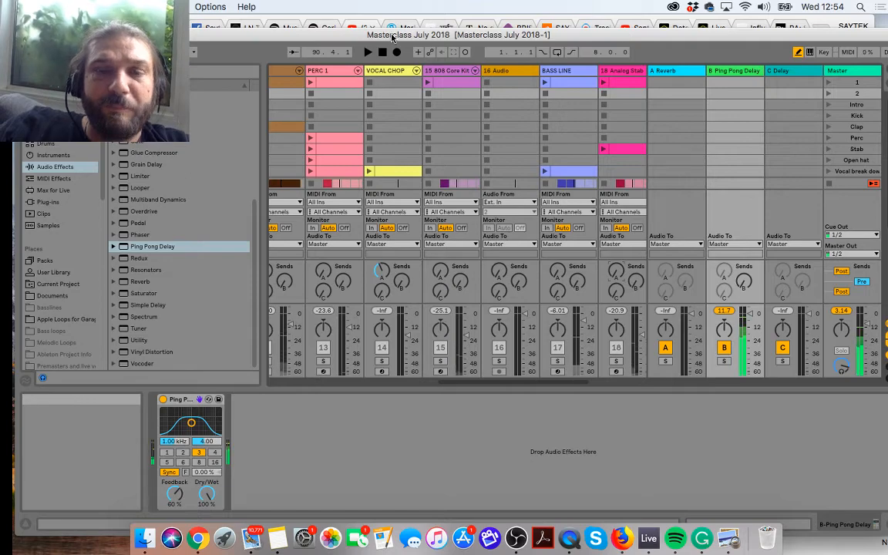
Step: Uncover the YouTube page behind the Live window and read the newest viewer questions in the live chat
drag(436, 41, 391, 474)
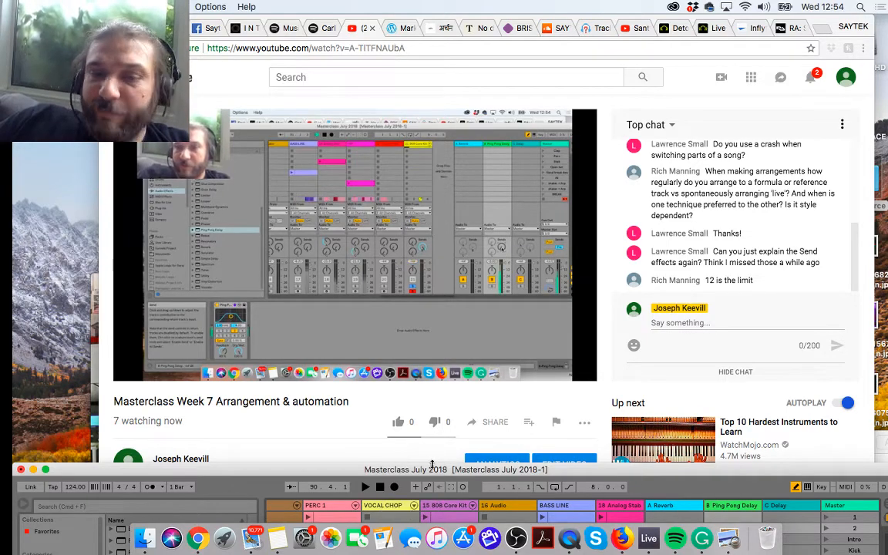
drag(434, 470, 268, 10)
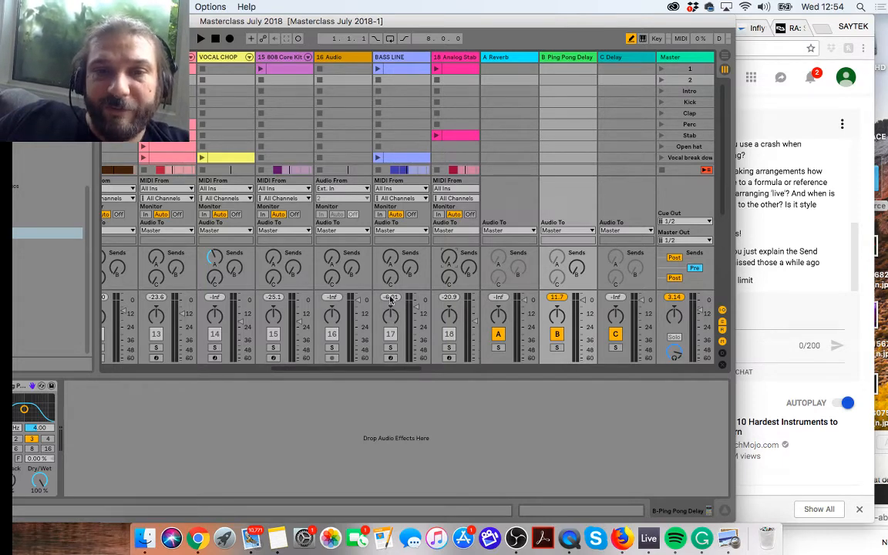
drag(428, 25, 703, 477)
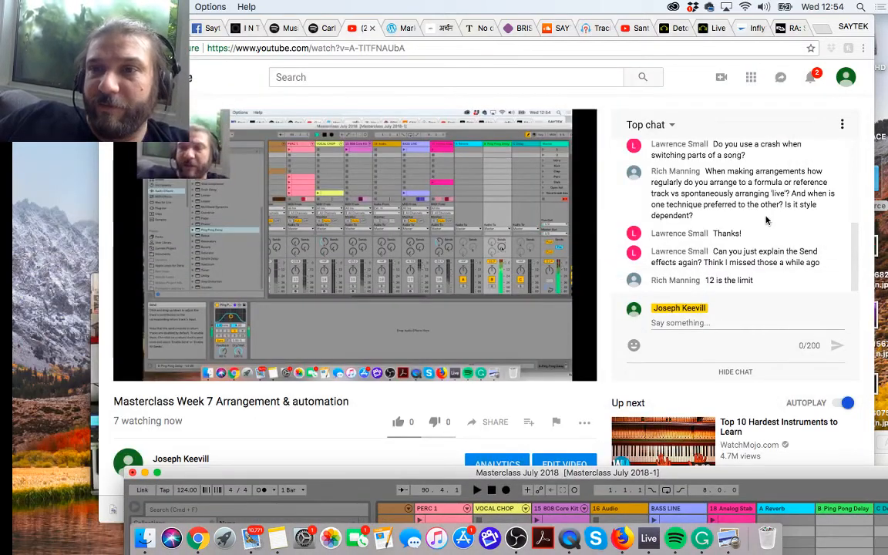
click(746, 228)
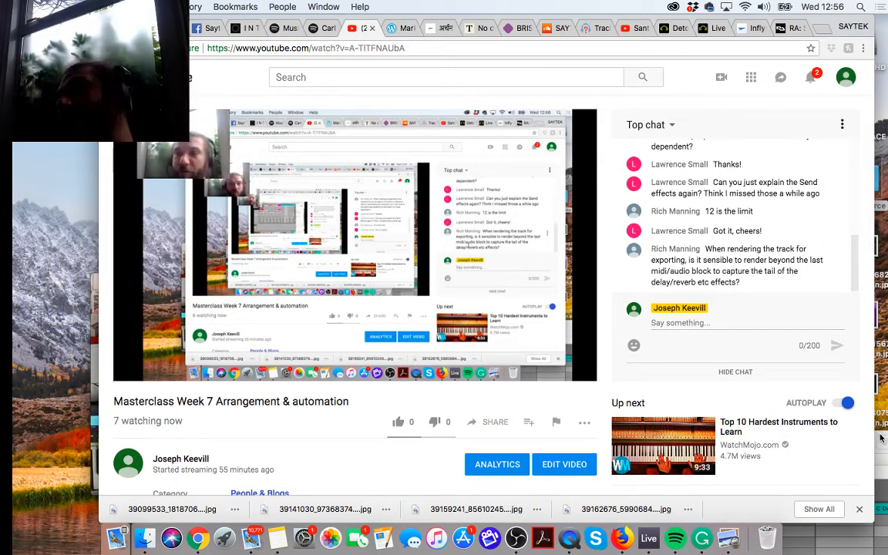
Step: Switch back to Ableton Live, move its window up over the browser, and return to Arrangement View
drag(879, 434, 816, 334)
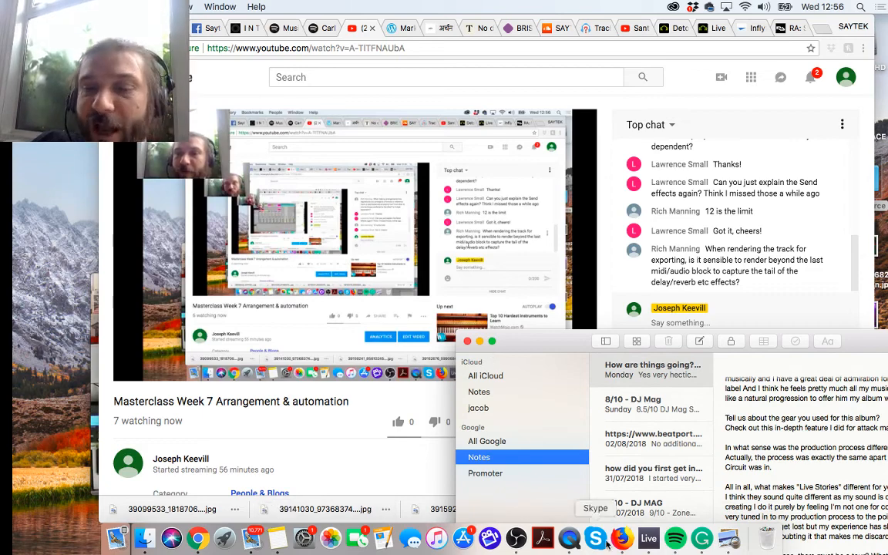
click(648, 539)
drag(579, 473, 415, 75)
key(Tab)
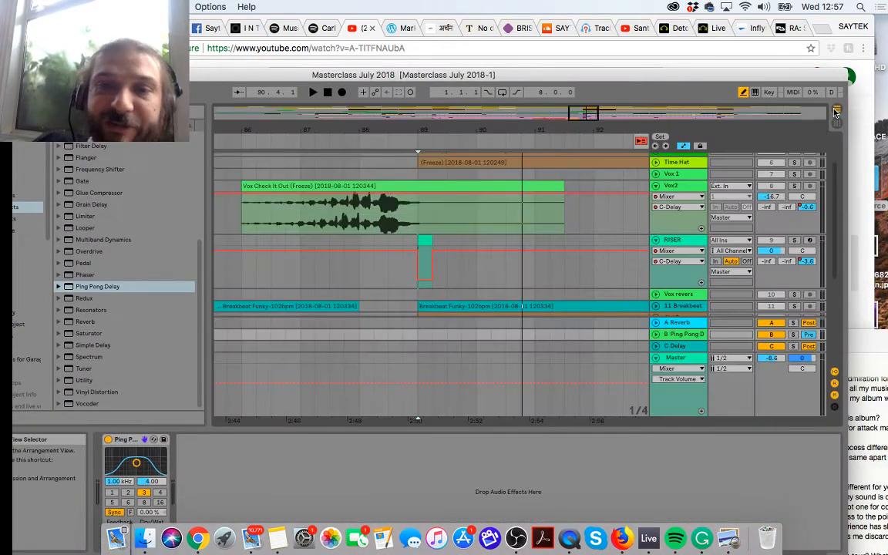
Step: Show the whole arrangement and briefly play its ending from about bar 137
drag(438, 130, 477, 130)
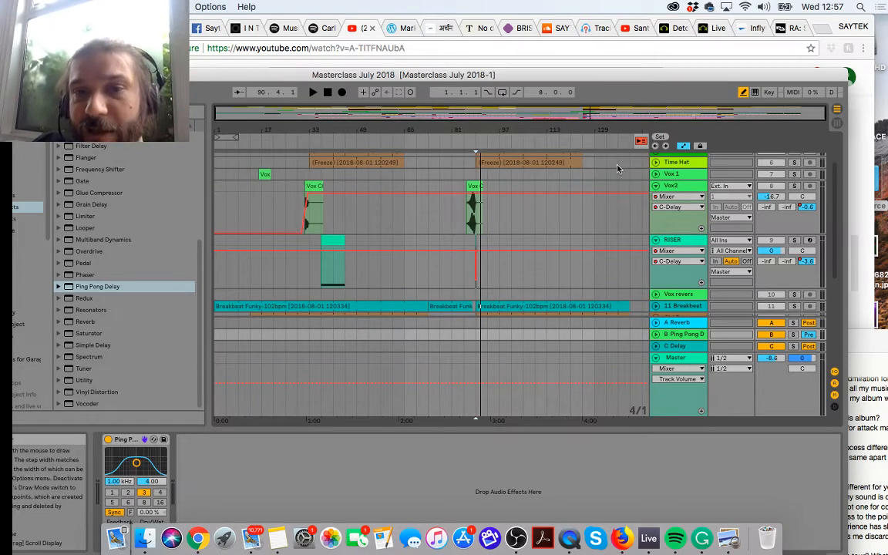
click(619, 144)
key(space)
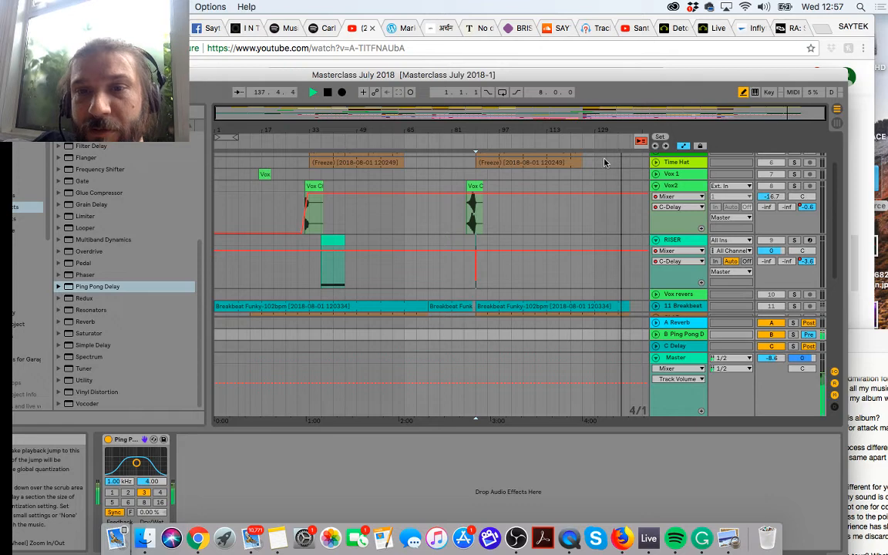
scroll(617, 260, down, 5)
scroll(617, 261, up, 6)
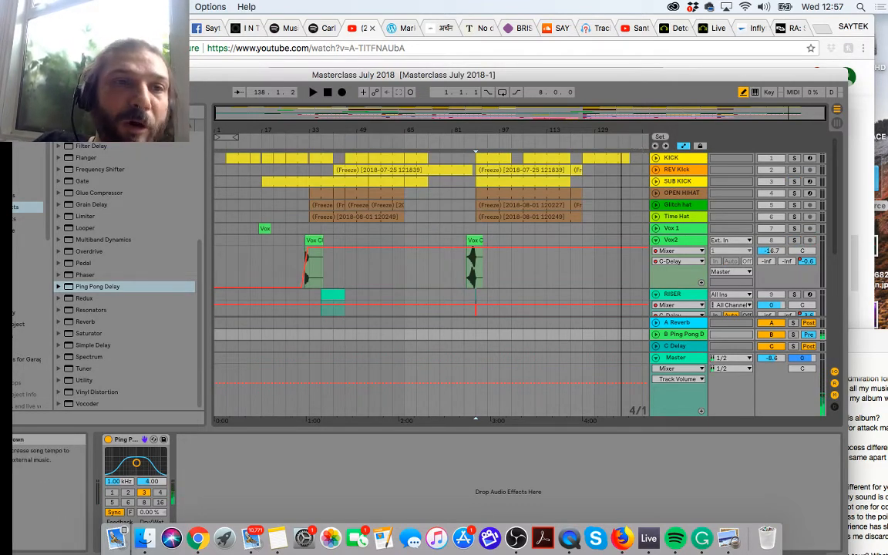
Step: Move and enlarge the Live window to fill the screen, bringing the lower tracks into view
drag(472, 74, 535, 58)
click(57, 59)
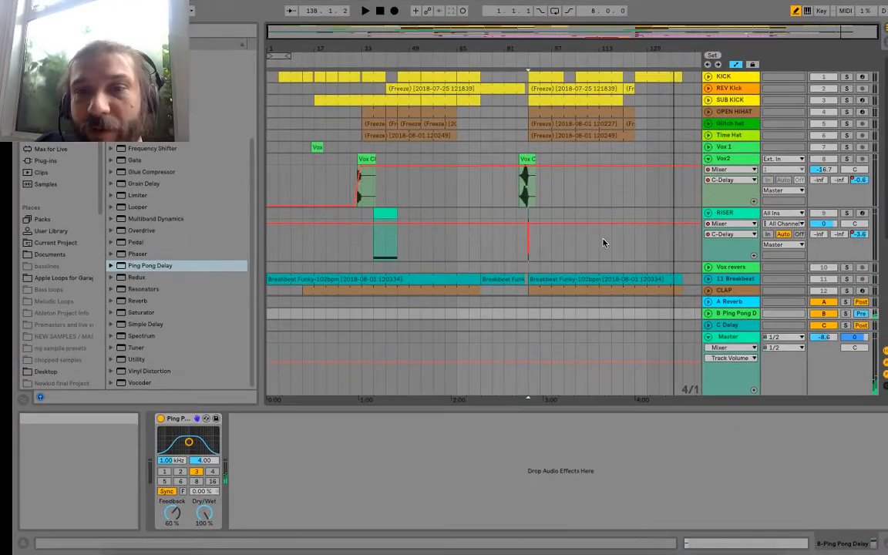
scroll(604, 243, down, 2)
scroll(605, 243, down, 6)
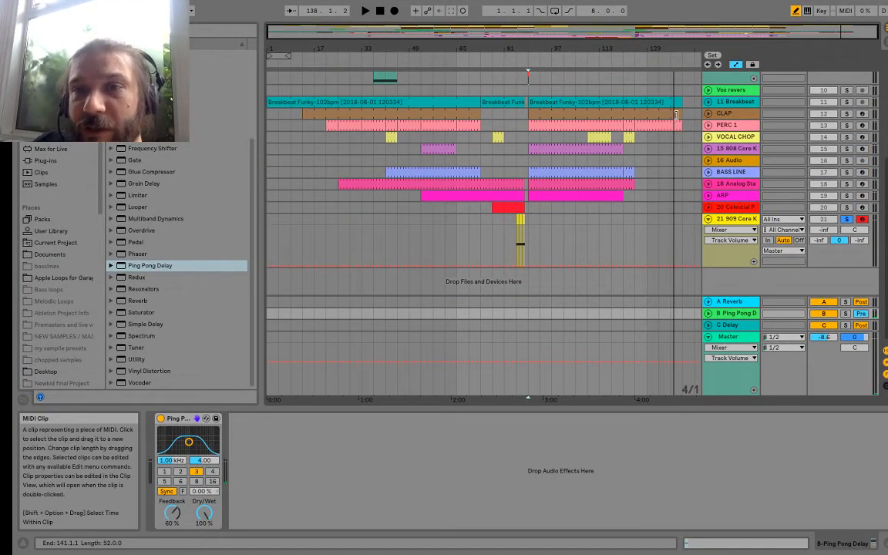
Step: Unfold the CLAP track, display its C-Delay send automation, and raise it to 0 dB over the final four bars, 137 to 141
click(729, 113)
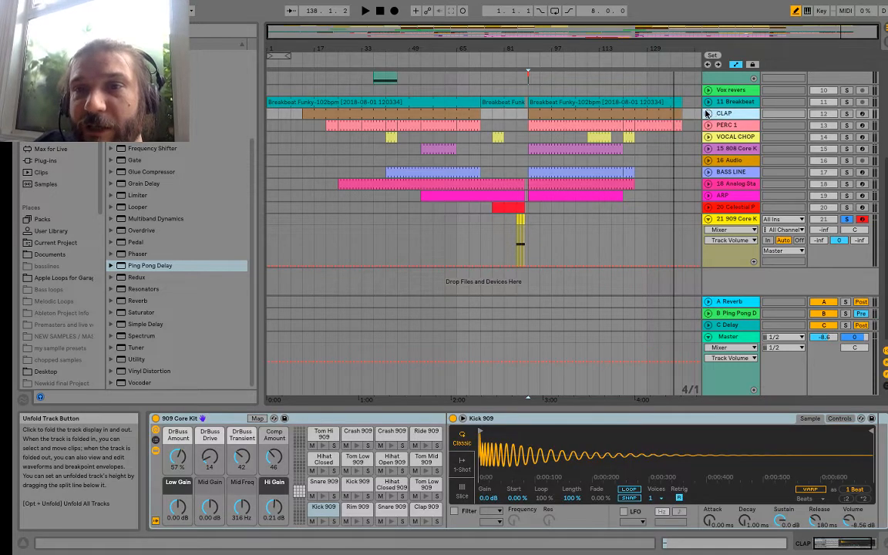
click(707, 113)
click(730, 124)
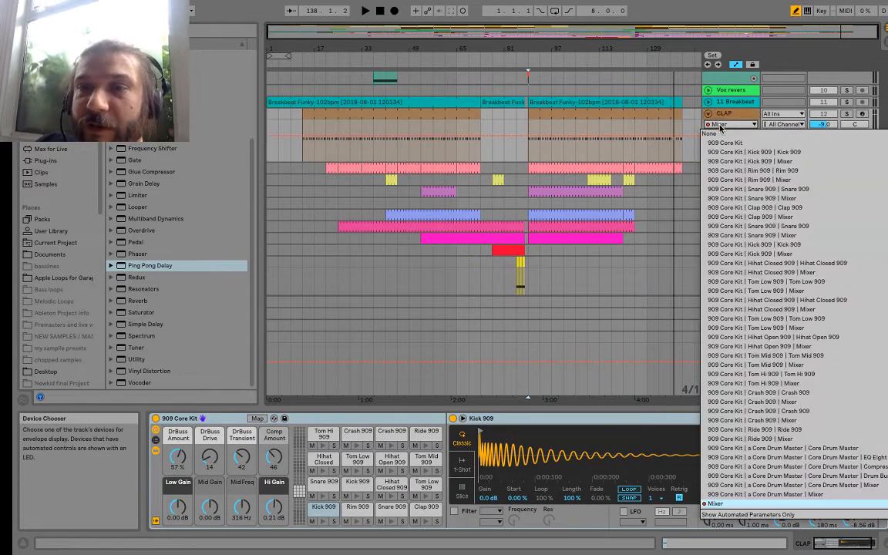
click(715, 503)
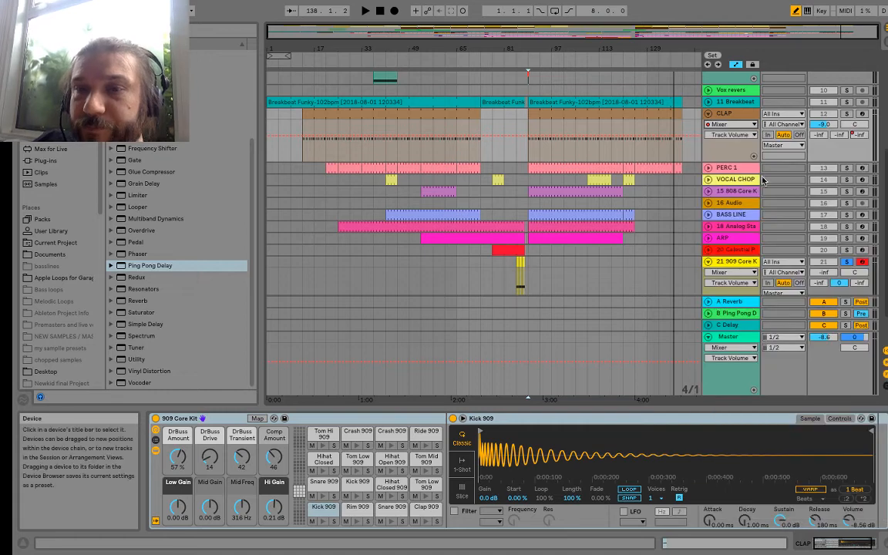
click(732, 135)
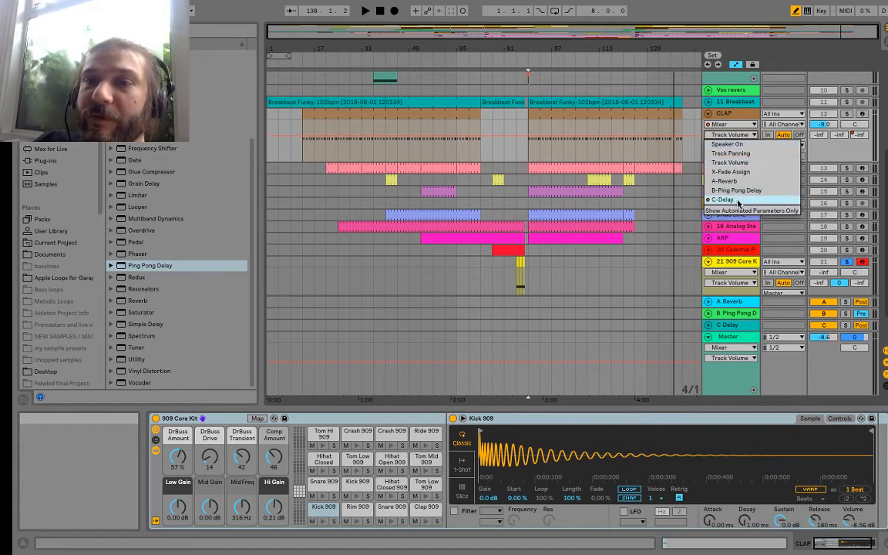
click(668, 191)
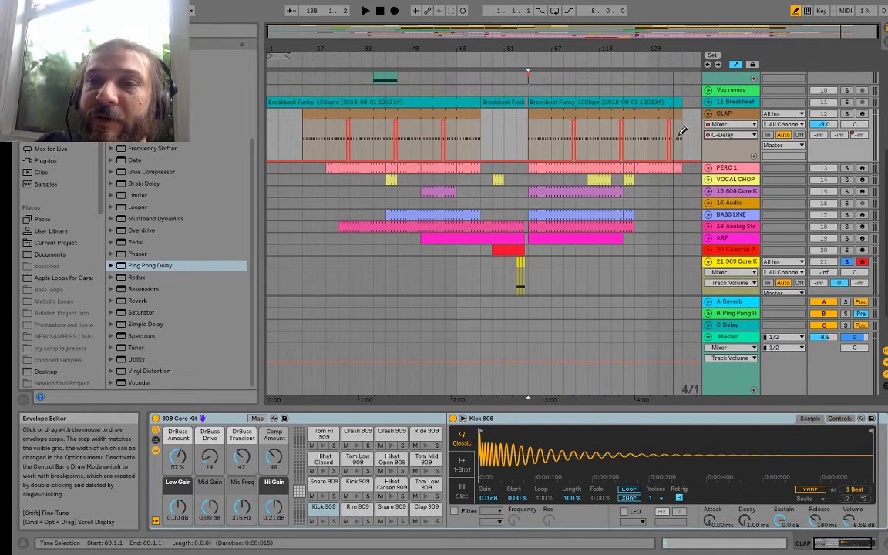
drag(679, 135, 680, 108)
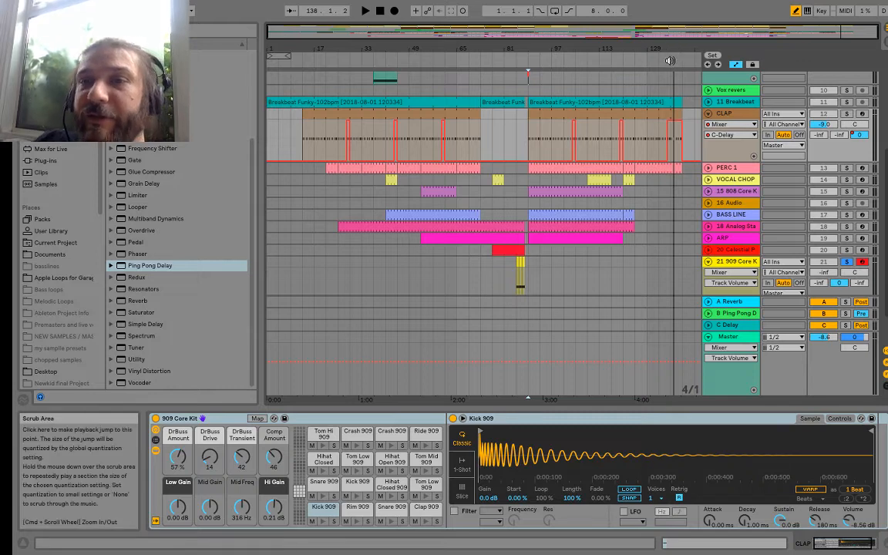
Step: Unsolo the 21 909 Core Kit track and play the arrangement's last bars past the final clips to hear the delay tail
click(847, 263)
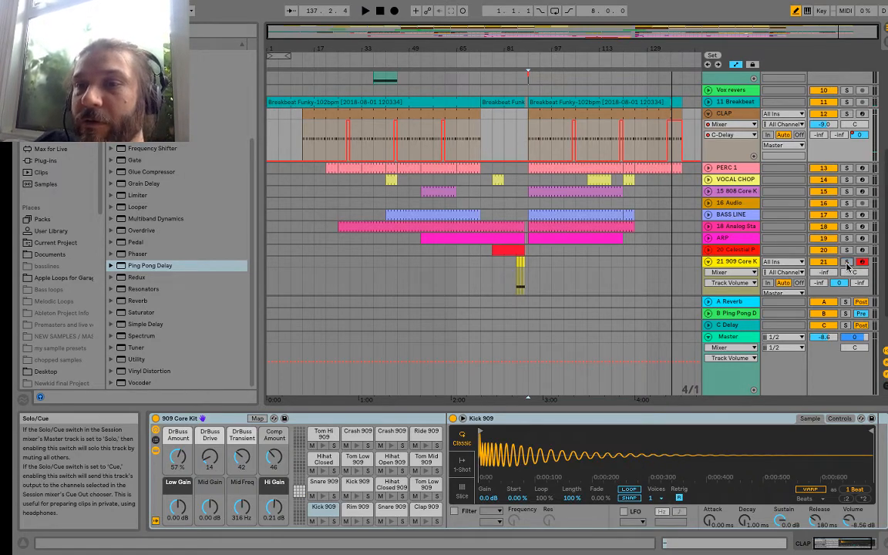
click(673, 61)
drag(686, 49, 686, 85)
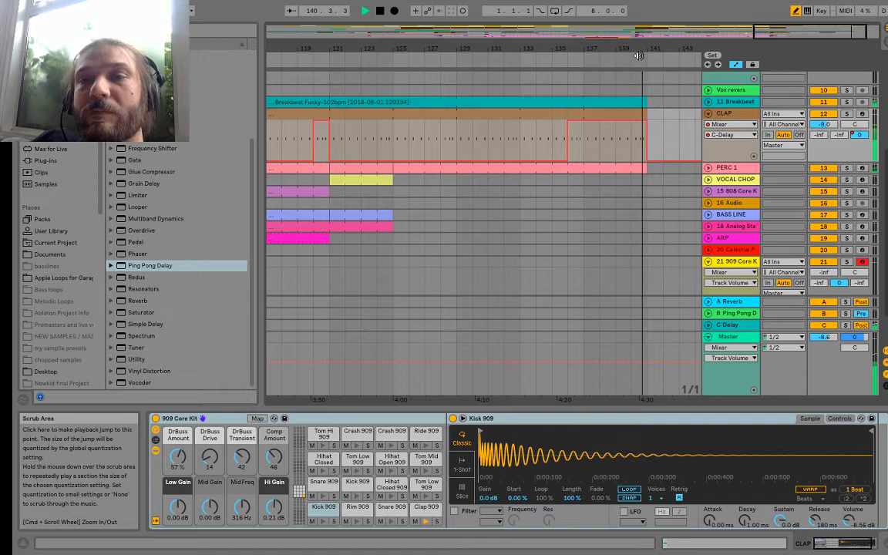
drag(613, 48, 572, 48)
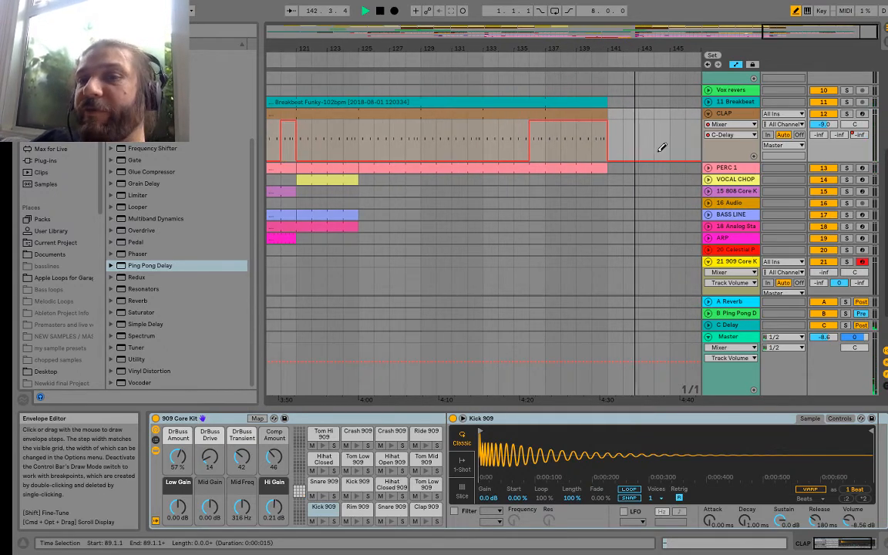
Step: Turn off Draw Mode, select bars 124 to 146 on the CLAP track to include the delay tail, and stop playback
click(795, 10)
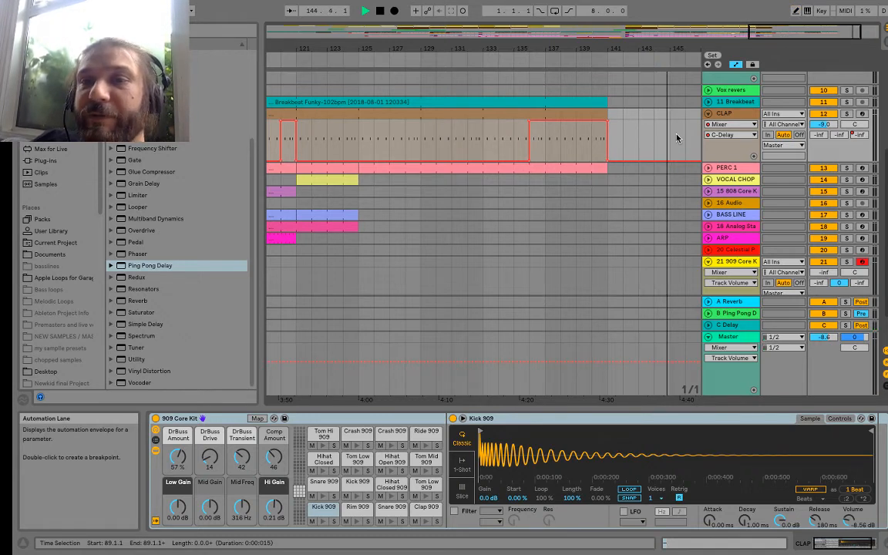
drag(685, 137, 344, 120)
key(space)
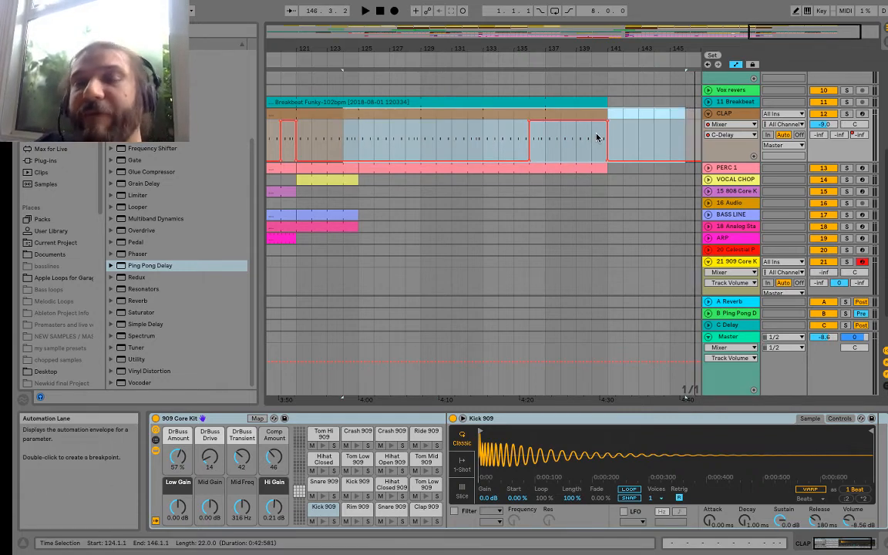
drag(456, 47, 456, 17)
drag(596, 47, 644, 46)
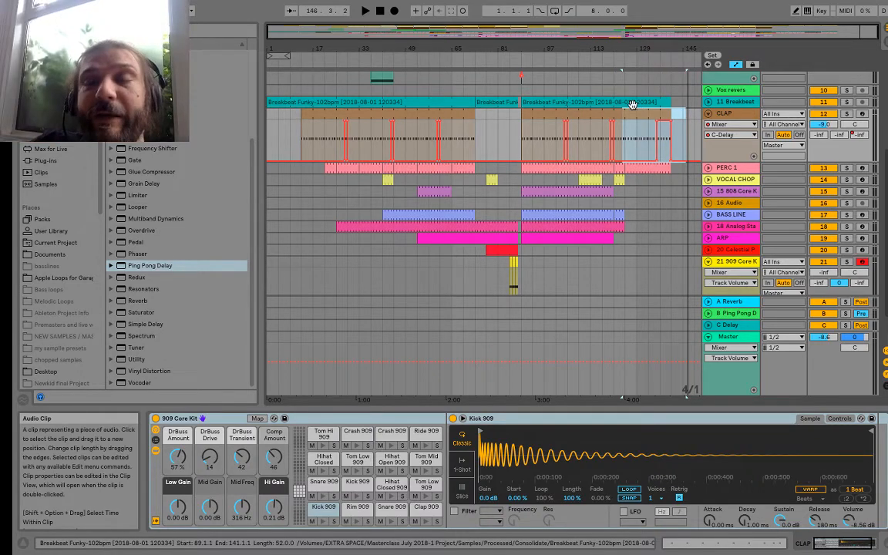
Step: Switch to Chrome and read the newest viewer questions in the YouTube live chat
mouse_move(513, 1)
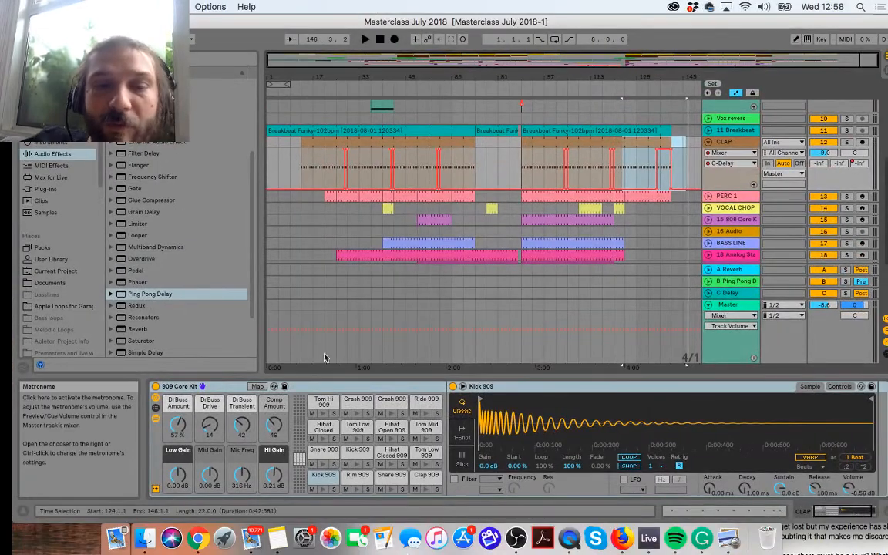
click(198, 540)
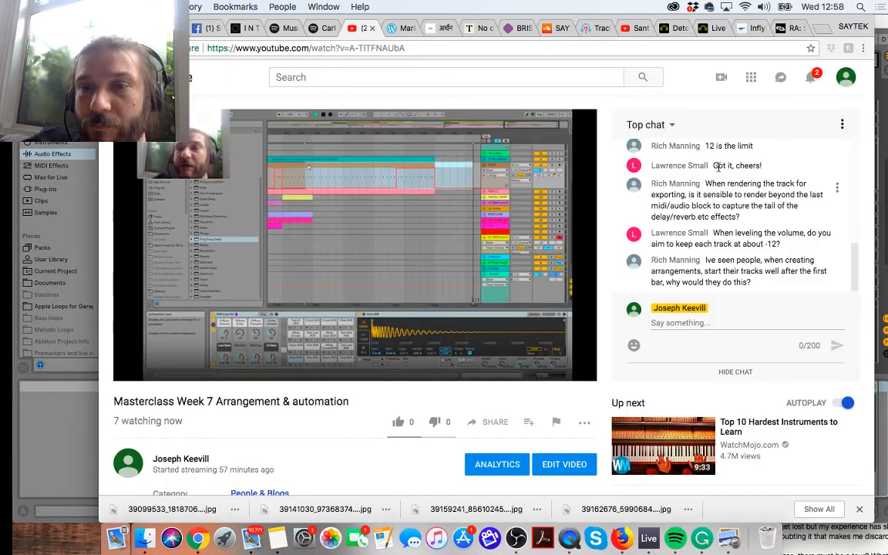